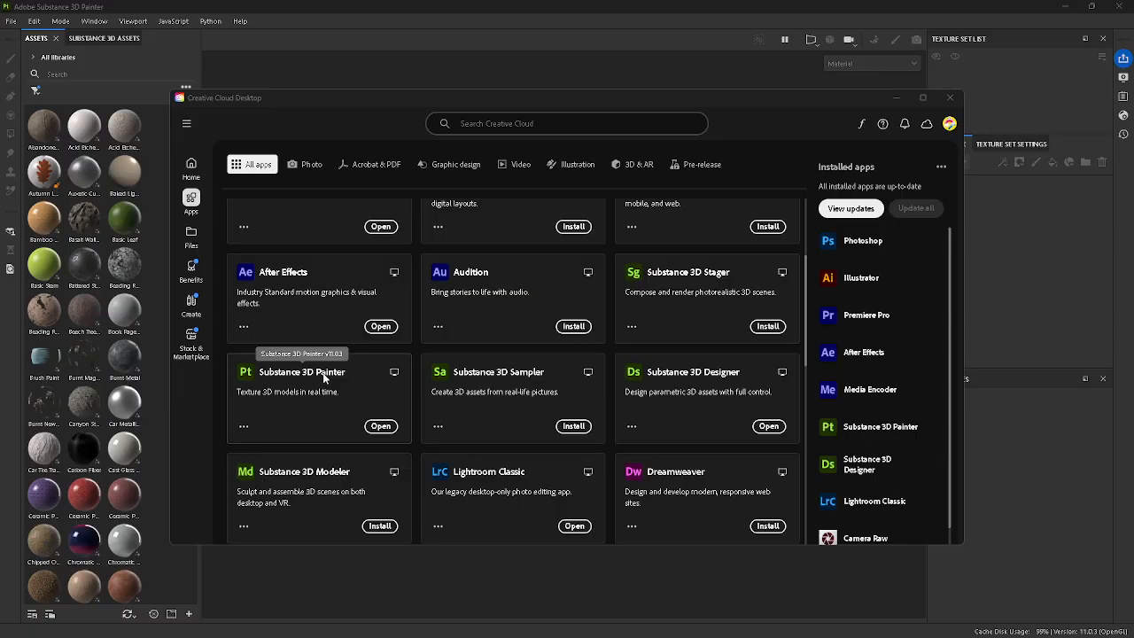
# Step: Create a new project from star_plush_low.fbx using the ASM - PBR Metallic Roughness template at 1024 resolution
pyautogui.click(897, 97)
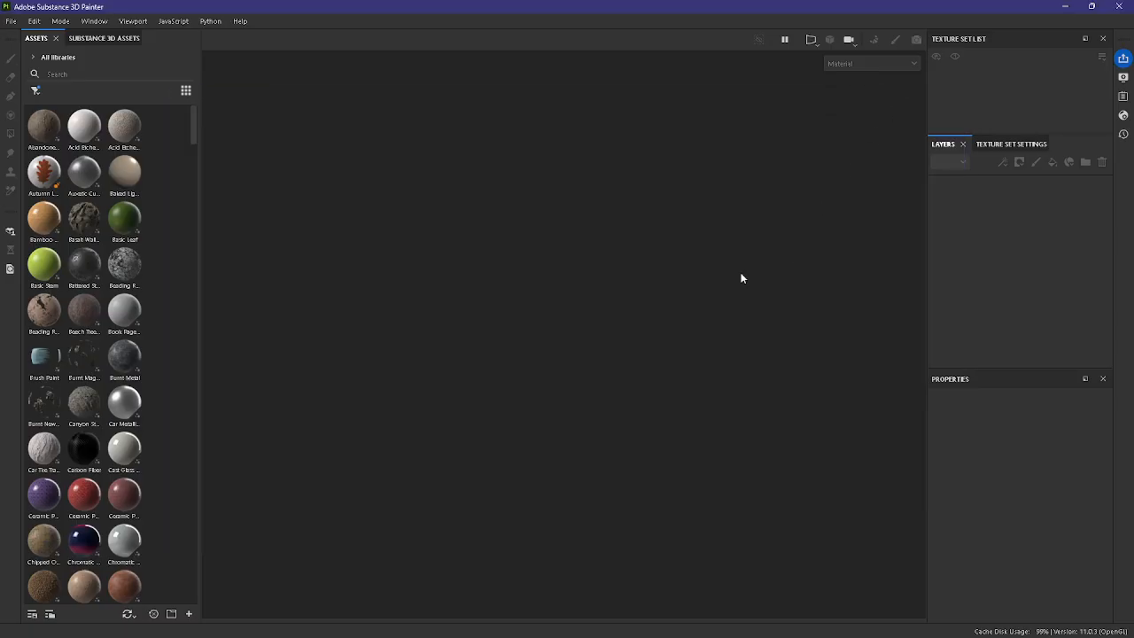
pyautogui.hotkey('ctrl', 'n')
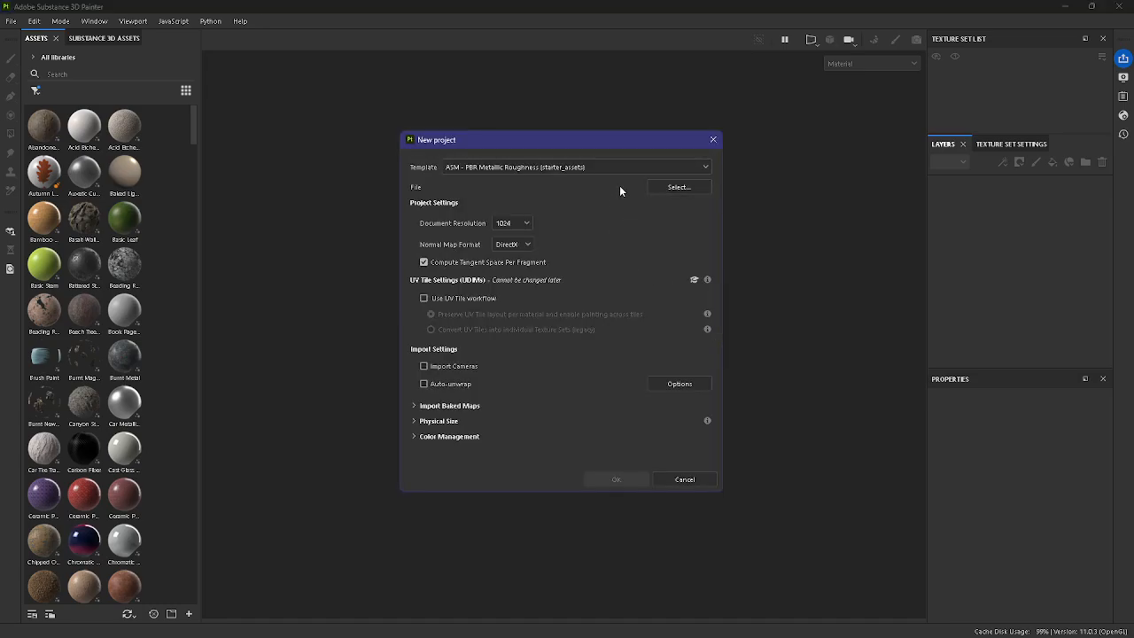
pyautogui.moveTo(596, 140)
pyautogui.mouseDown()
pyautogui.moveTo(613, 141)
pyautogui.moveTo(598, 159)
pyautogui.mouseUp()
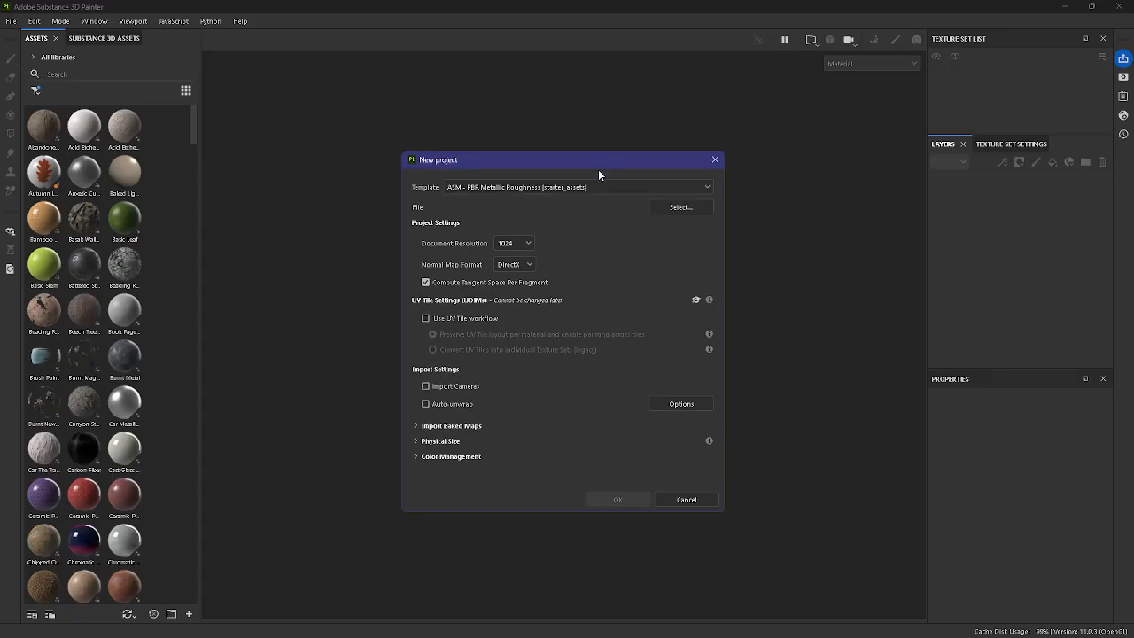
pyautogui.click(666, 209)
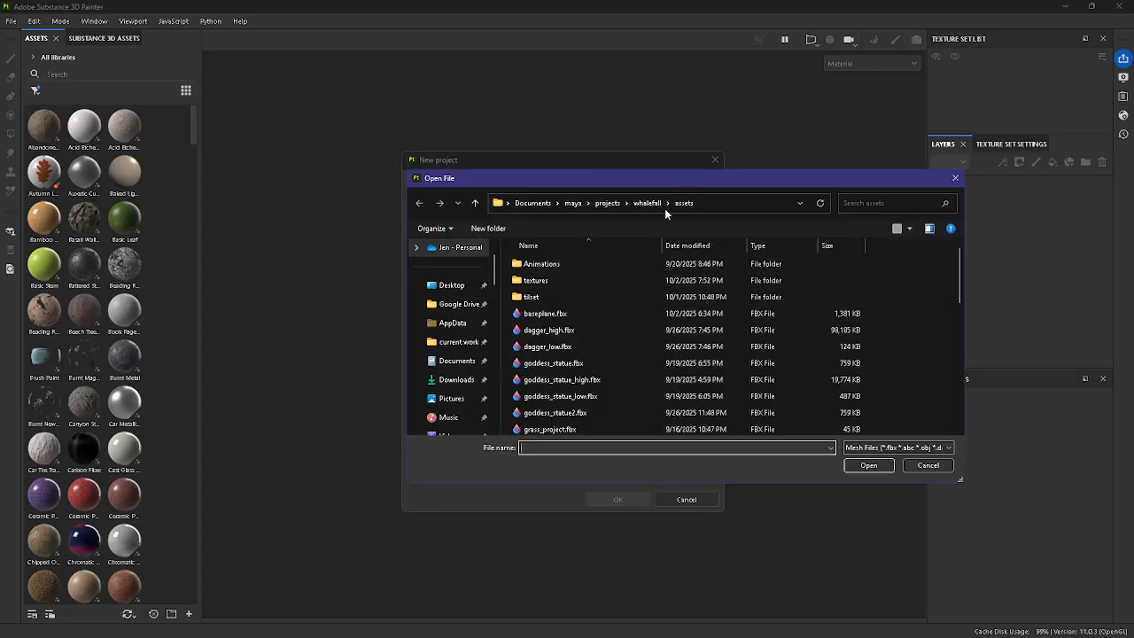
pyautogui.scroll(-3, 639, 345)
pyautogui.scroll(-5, 641, 341)
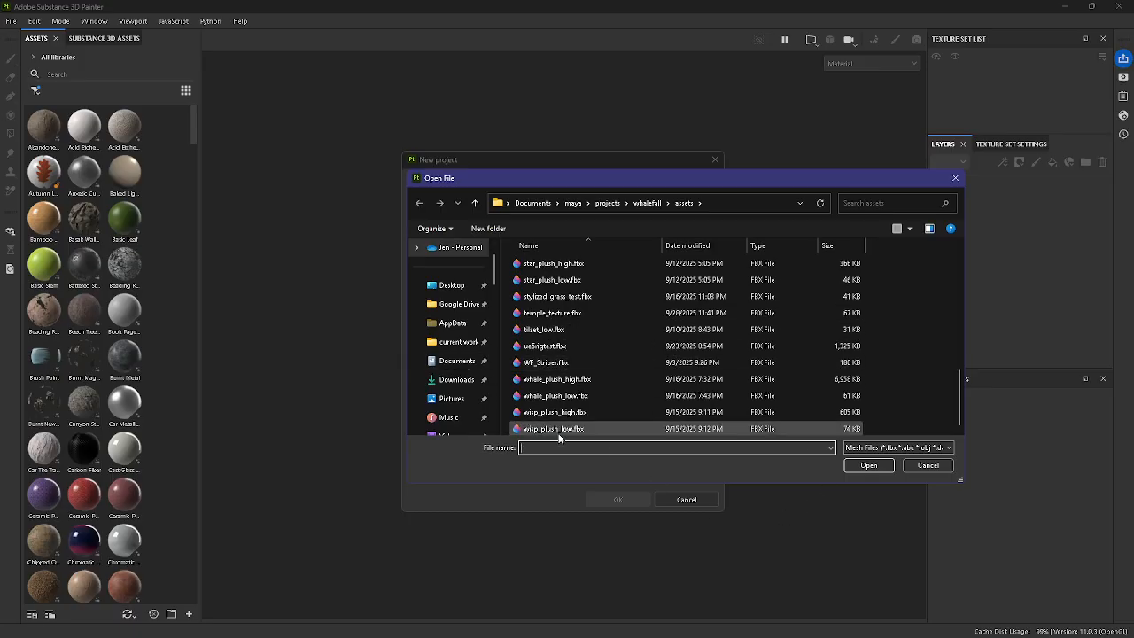
pyautogui.click(552, 279)
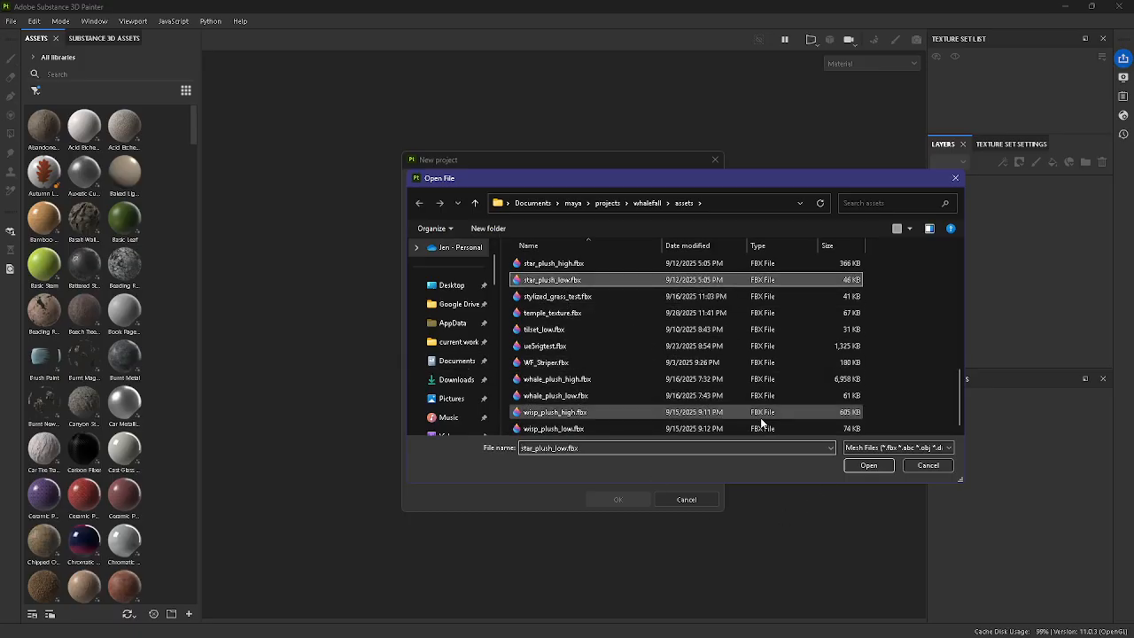
pyautogui.click(869, 465)
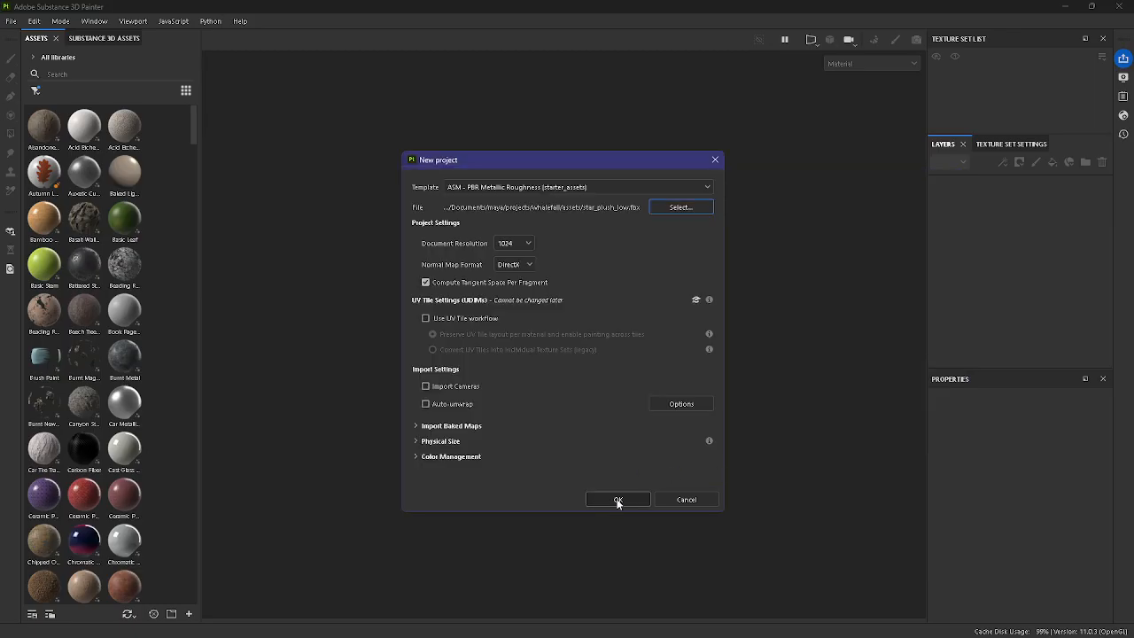
pyautogui.click(617, 499)
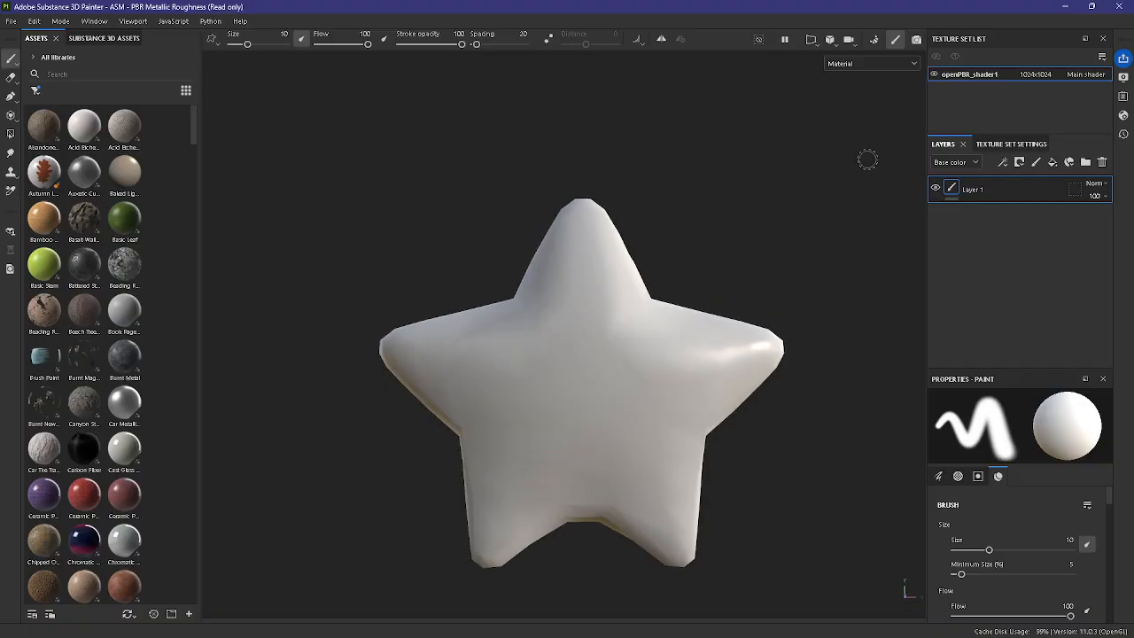
# Step: Enter baking mode, set the common dilation width to 96 and enable Apply Diffusion
pyautogui.click(880, 41)
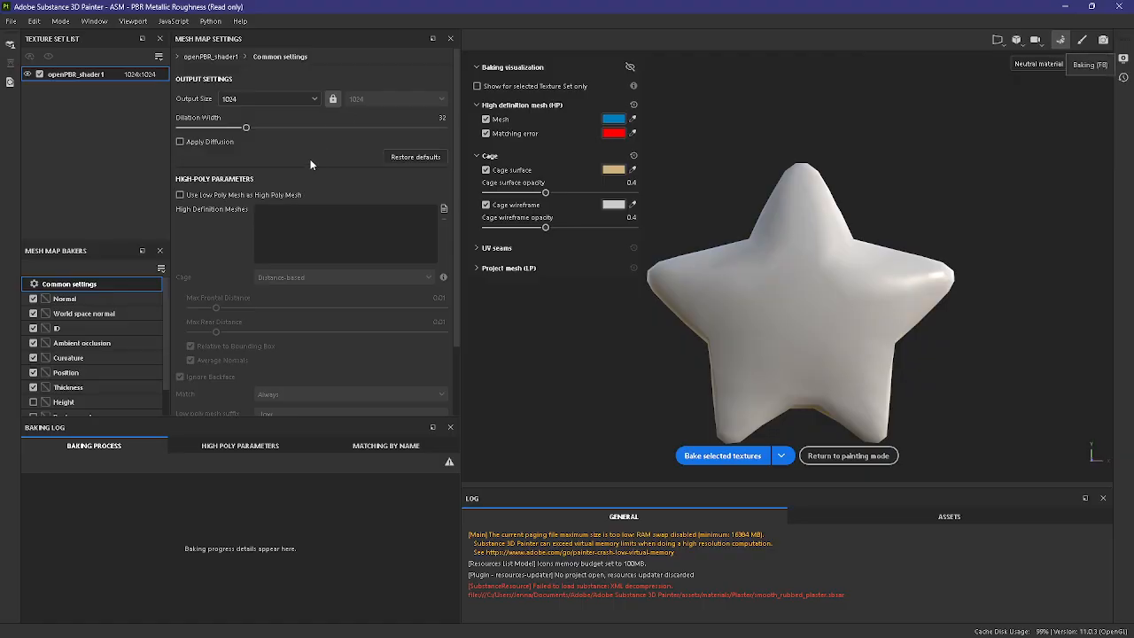
pyautogui.moveTo(253, 126); pyautogui.dragTo(367, 127)
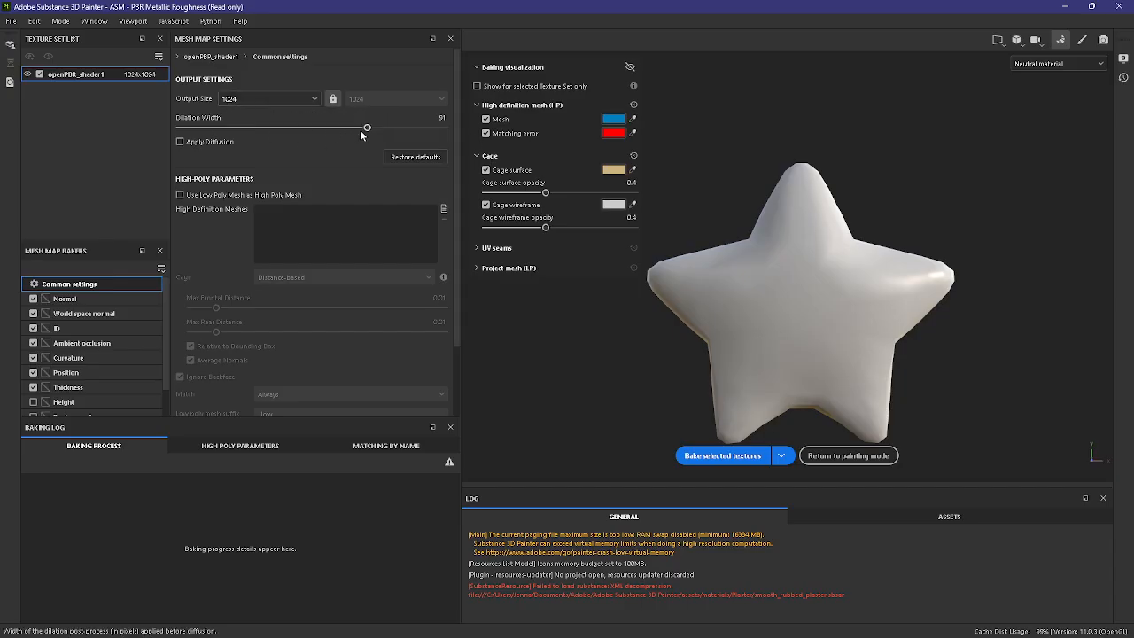
pyautogui.moveTo(360, 129); pyautogui.dragTo(370, 130)
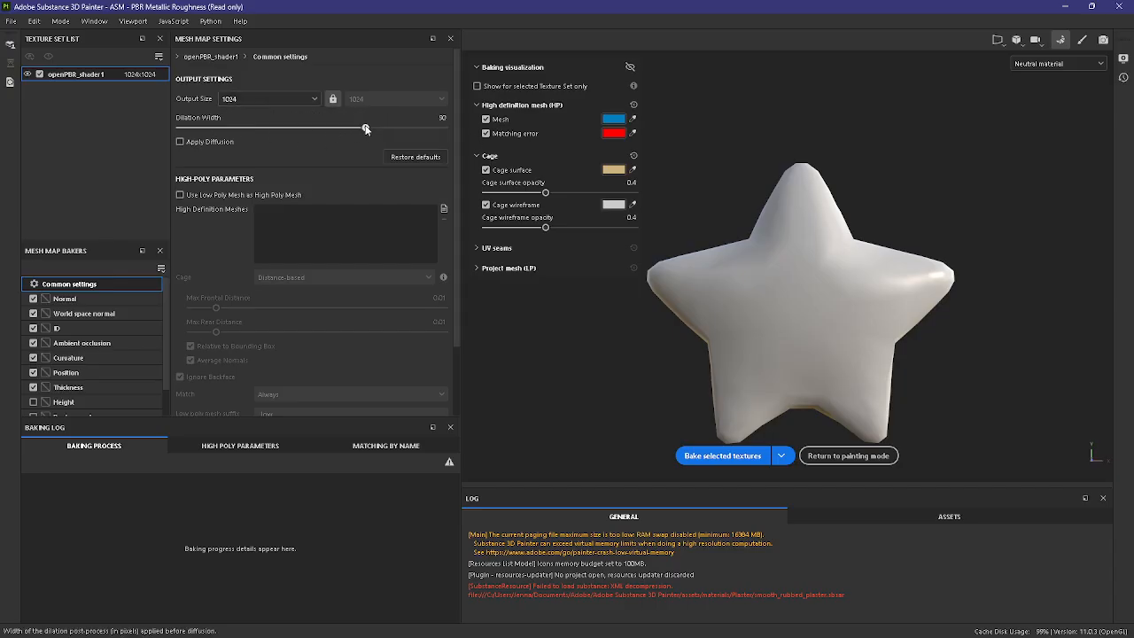
pyautogui.click(179, 141)
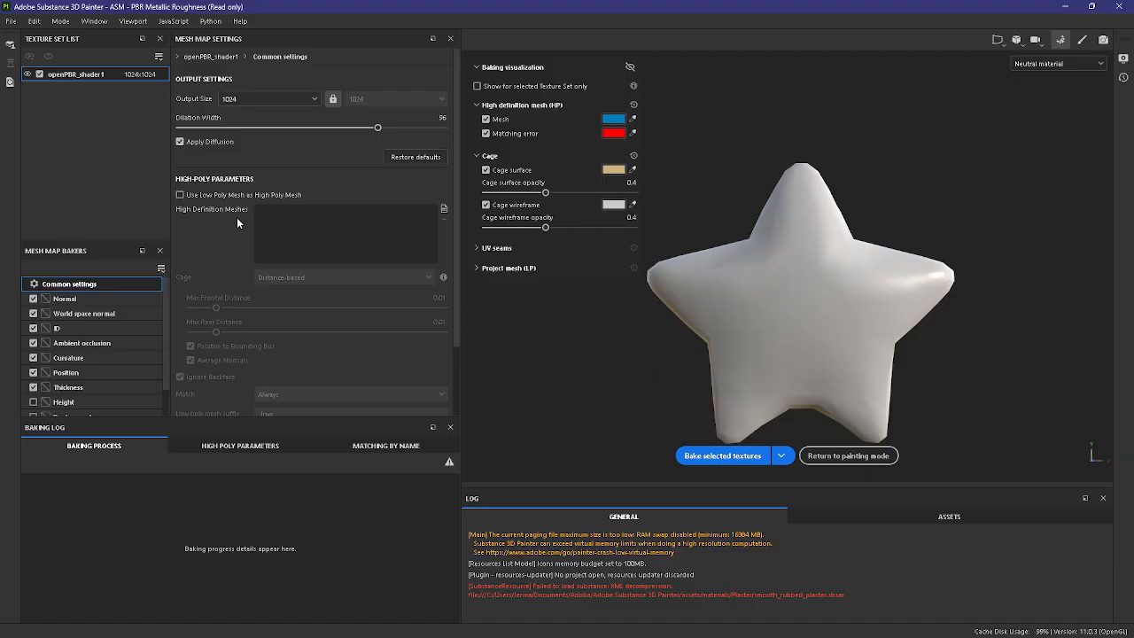
# Step: Load star_plush_high.fbx as the high definition mesh for the bake
pyautogui.click(445, 210)
pyautogui.scroll(-3, 379, 225)
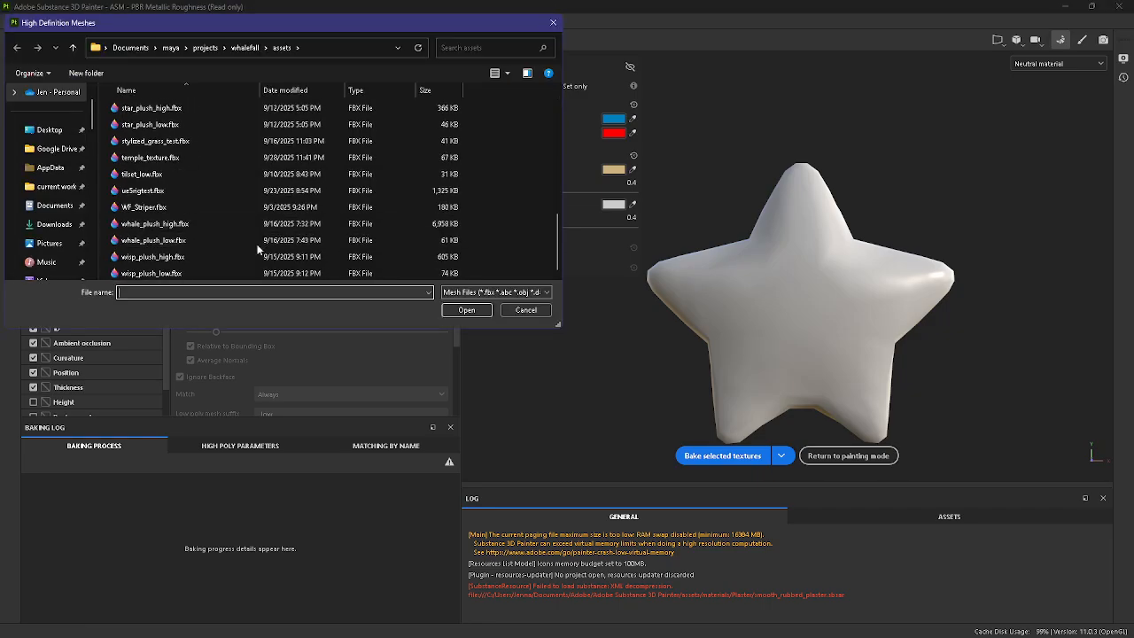
pyautogui.doubleClick(163, 109)
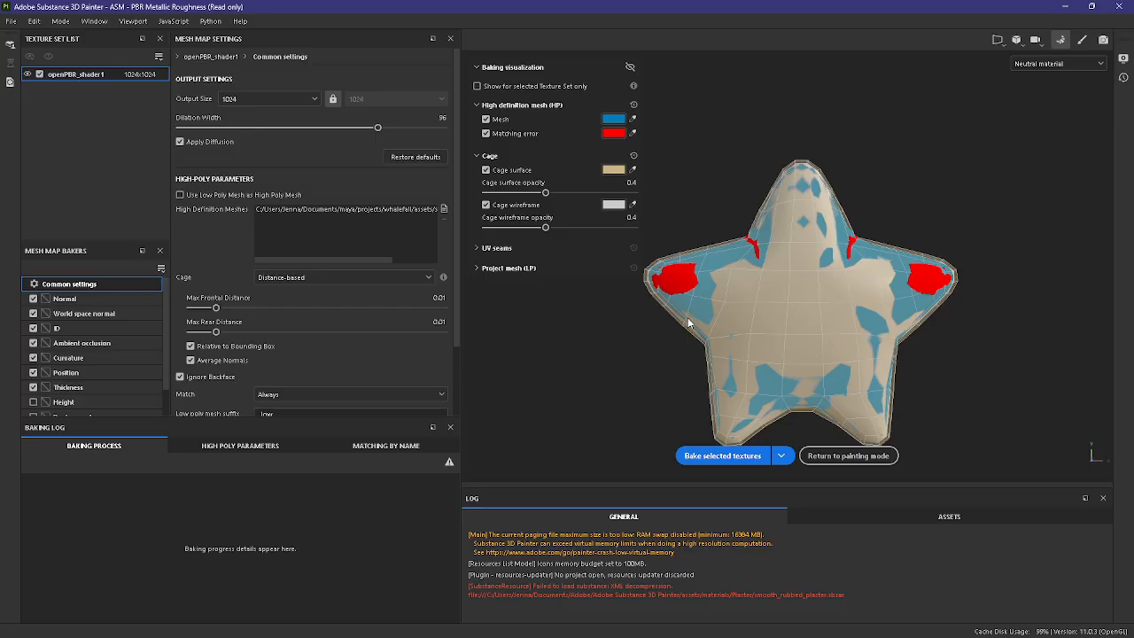
# Step: Set the distance-based cage's max frontal distance to 0.03 and max rear distance to 0.0342
pyautogui.scroll(-1, 795, 340)
pyautogui.keyDown('alt'); pyautogui.moveTo(954, 377); pyautogui.dragTo(865, 346); pyautogui.keyUp('alt')
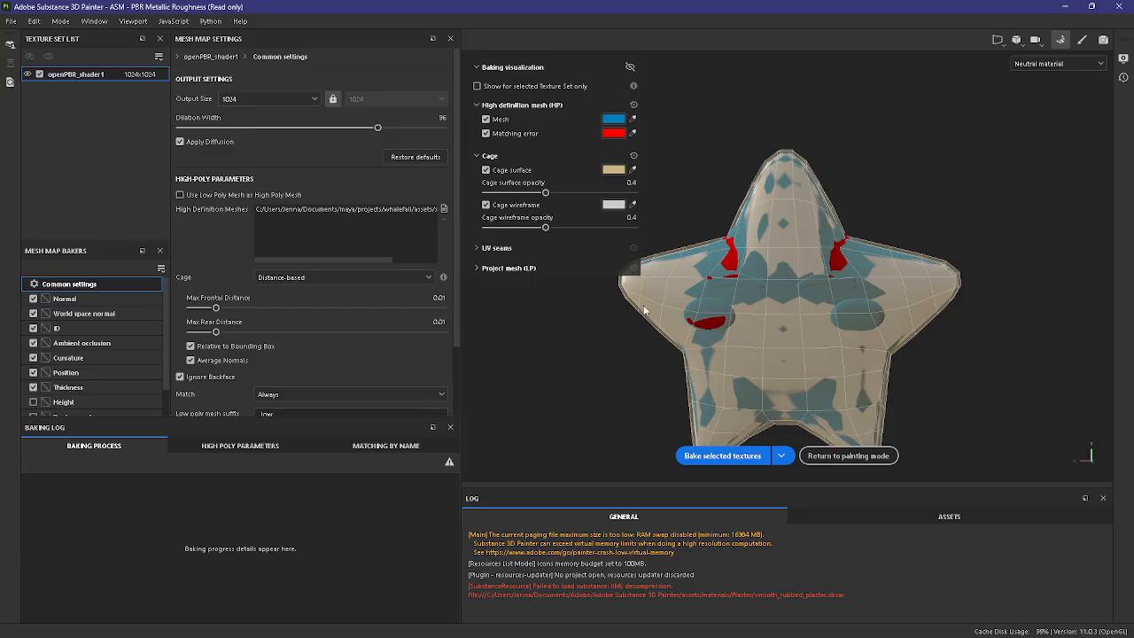
pyautogui.moveTo(225, 306); pyautogui.dragTo(235, 308)
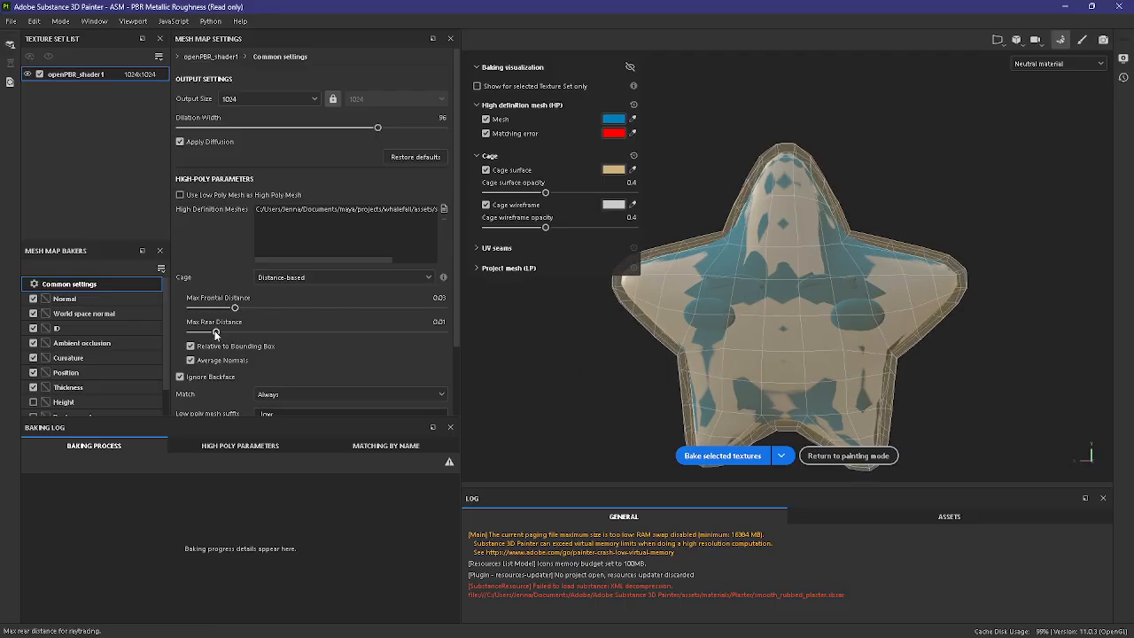
pyautogui.moveTo(215, 333); pyautogui.dragTo(238, 335)
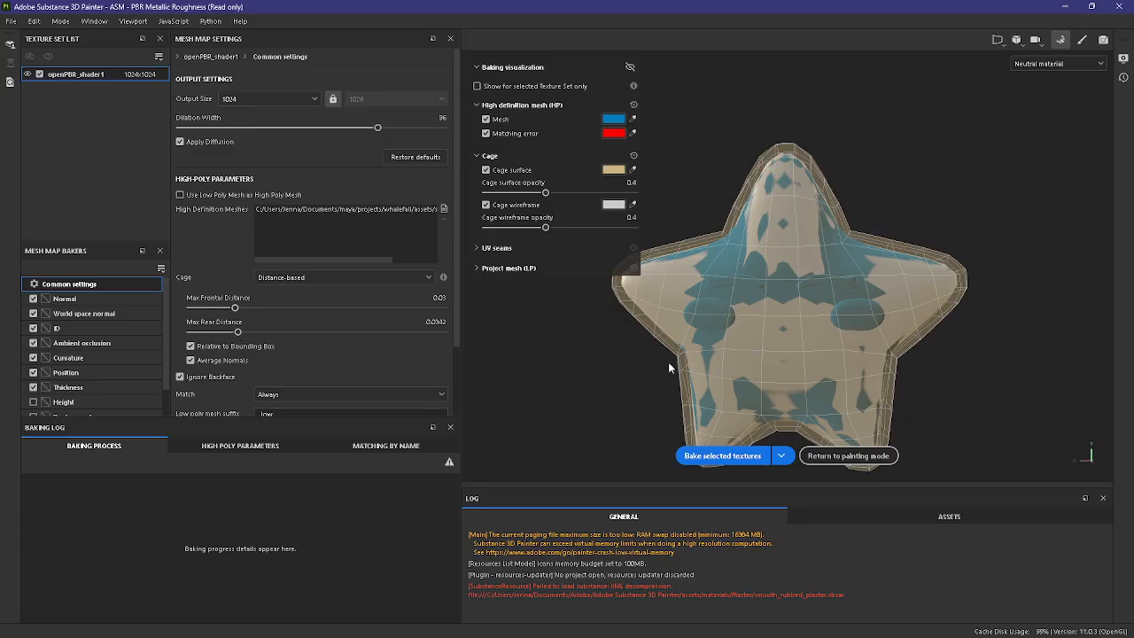
# Step: Change the cage type to Automatic (experimental) and check its fit around the star
pyautogui.click(310, 280)
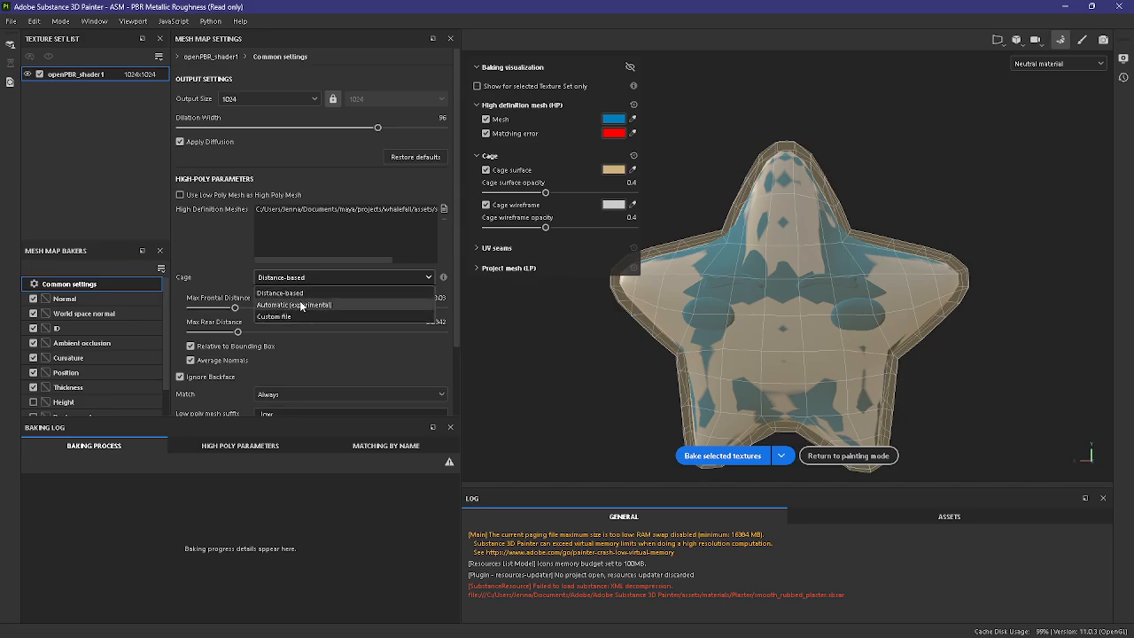
pyautogui.click(301, 304)
pyautogui.keyDown('alt'); pyautogui.moveTo(963, 364); pyautogui.dragTo(683, 357); pyautogui.keyUp('alt')
pyautogui.keyDown('alt'); pyautogui.moveTo(758, 340); pyautogui.dragTo(737, 318, button='middle'); pyautogui.keyUp('alt')
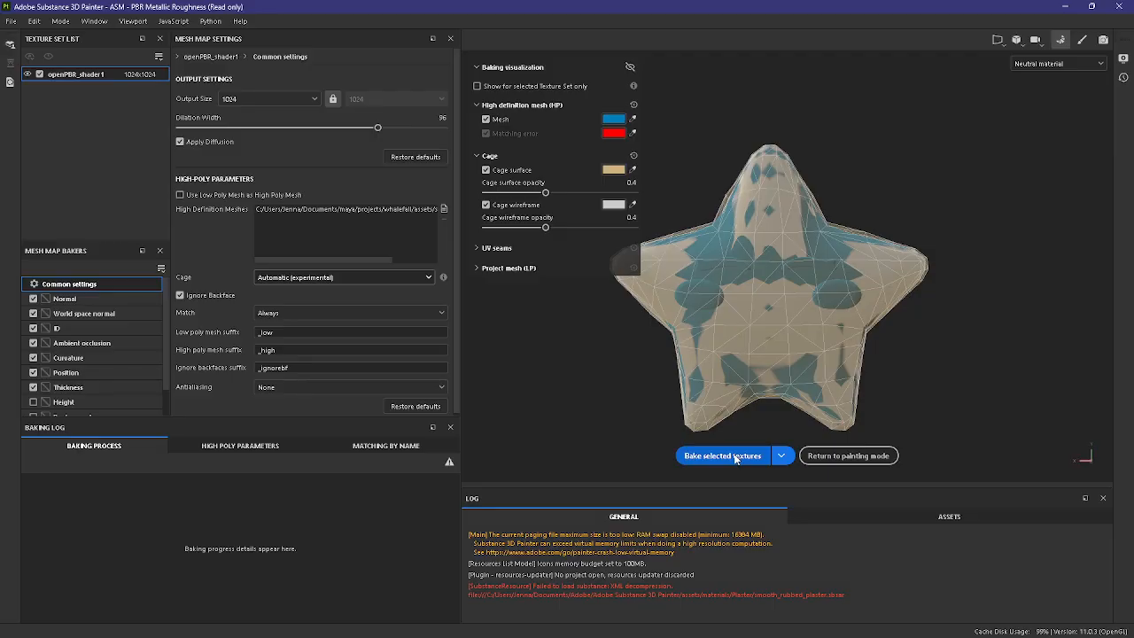
# Step: Set the ambient occlusion baker's max occluder distance to 0.2
pyautogui.click(84, 313)
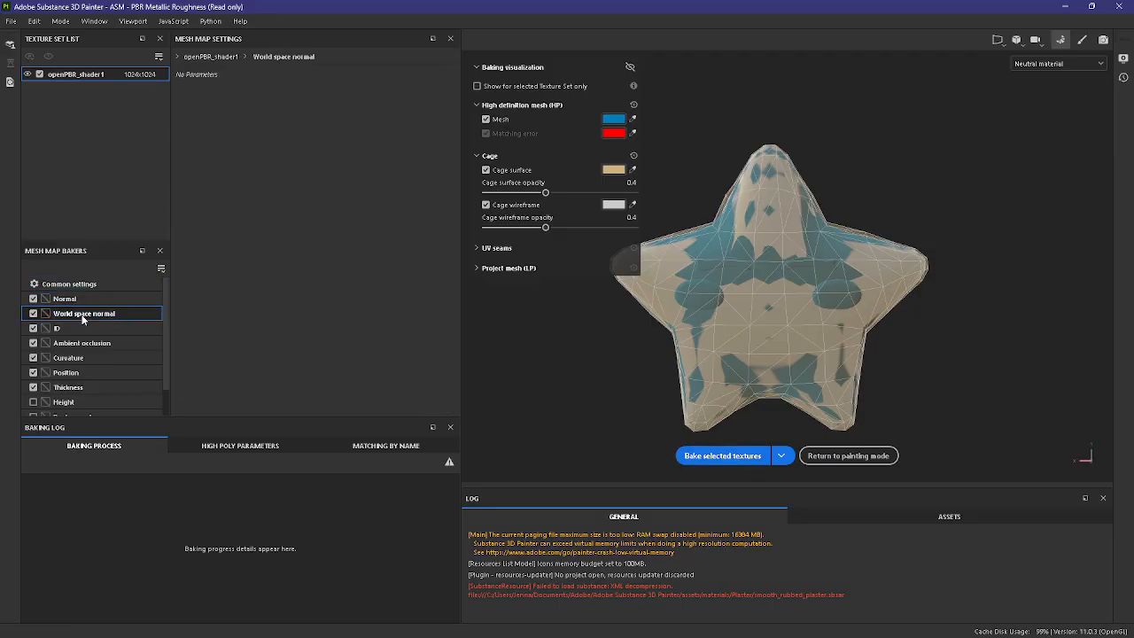
pyautogui.click(87, 329)
pyautogui.click(89, 343)
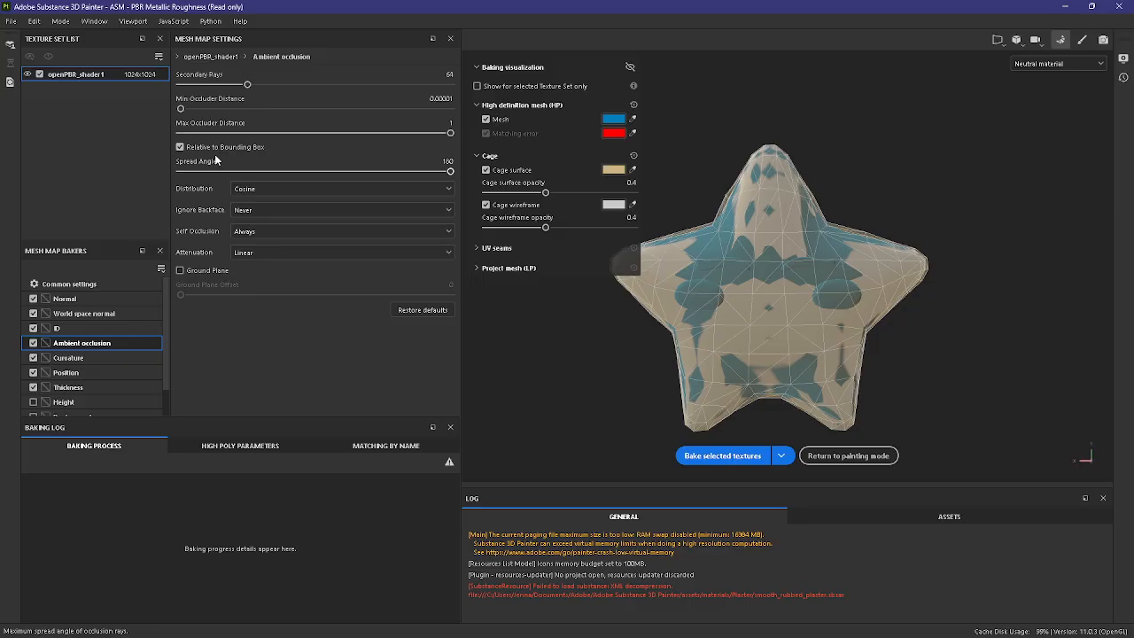
pyautogui.moveTo(239, 133); pyautogui.dragTo(236, 138)
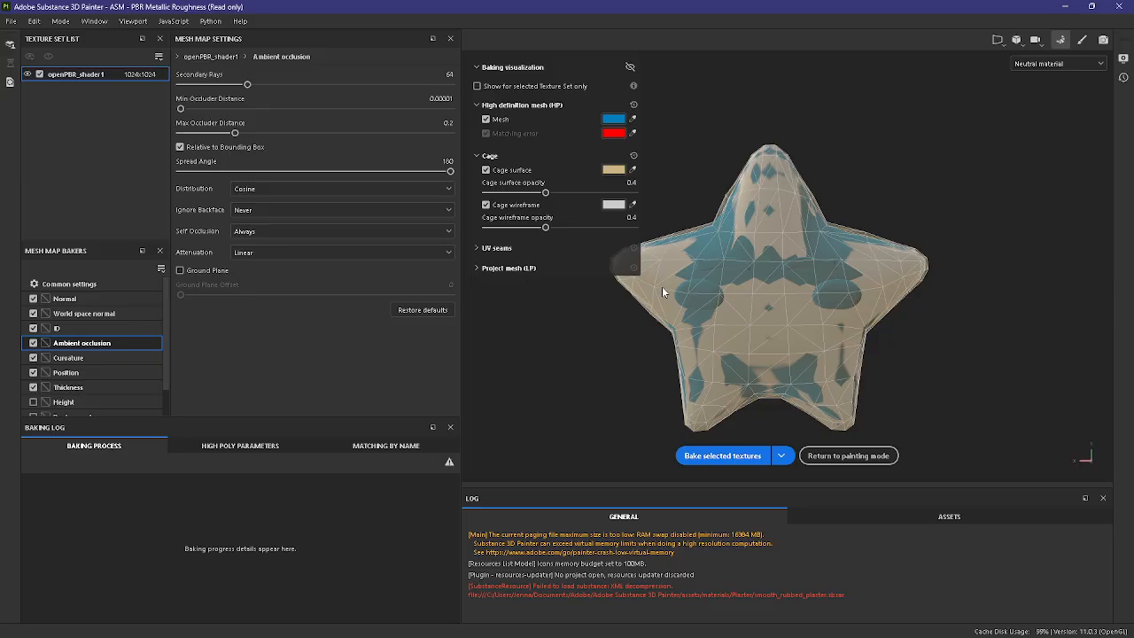
# Step: Review the curvature and position baker settings, and set the thickness baker's secondary rays to 127
pyautogui.click(142, 357)
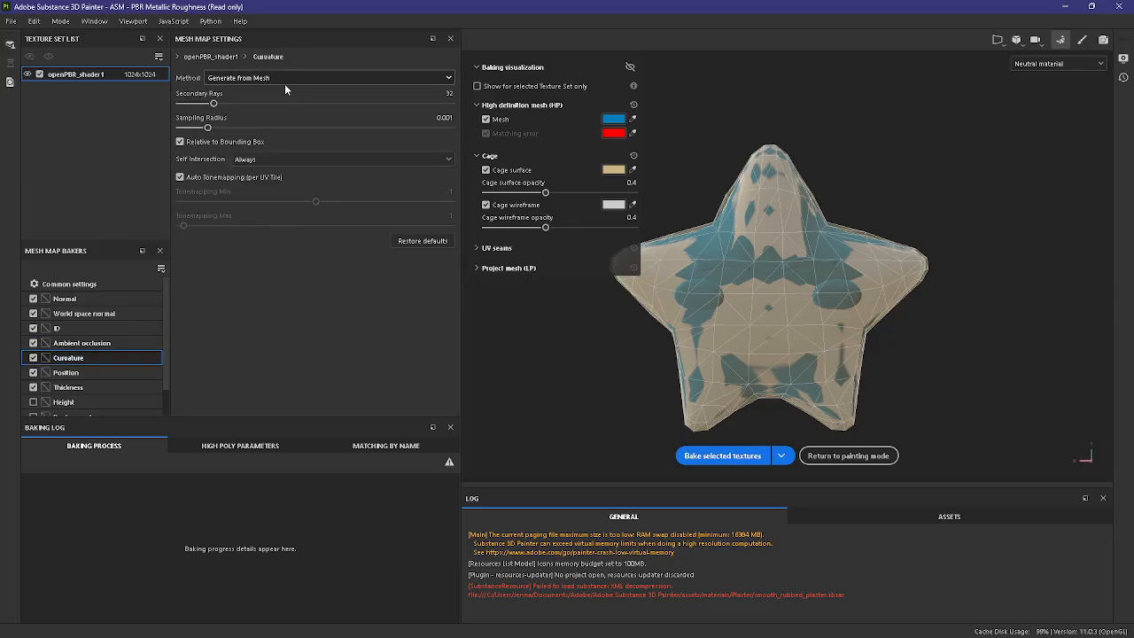
pyautogui.click(94, 375)
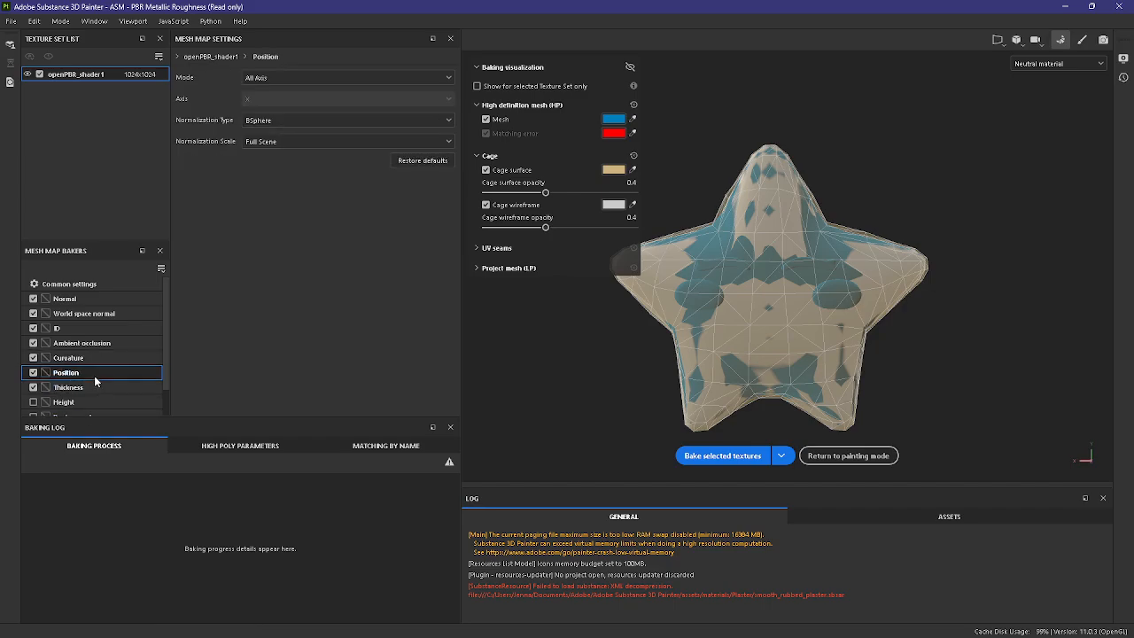
pyautogui.click(125, 386)
pyautogui.click(313, 85)
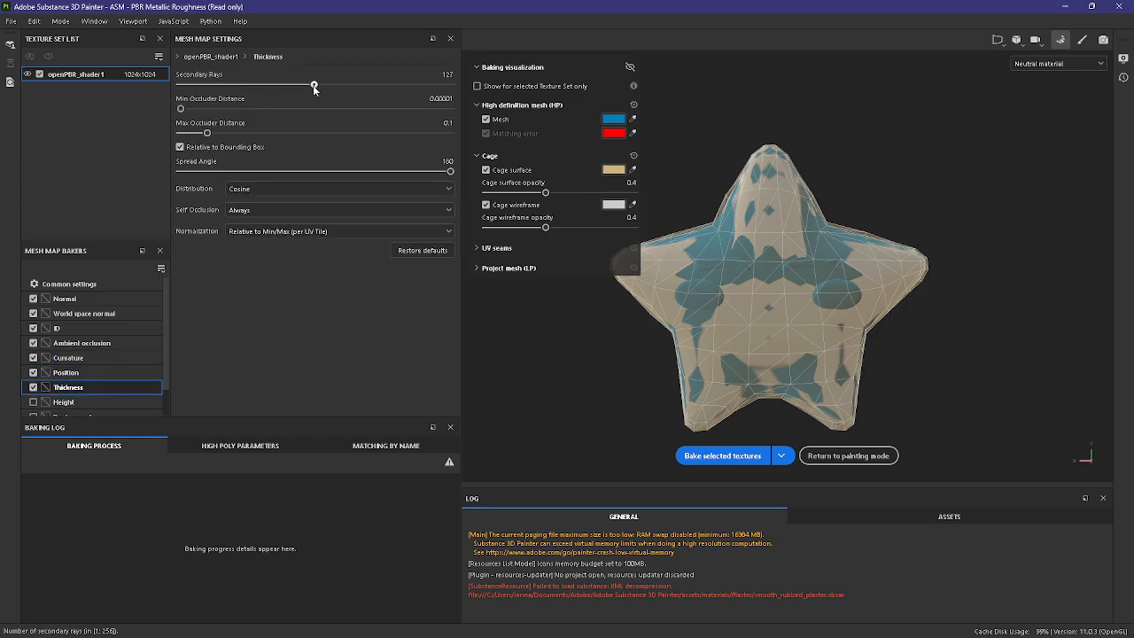
# Step: Bake the selected mesh maps for the star at an output size of 1024
pyautogui.click(80, 284)
pyautogui.click(723, 455)
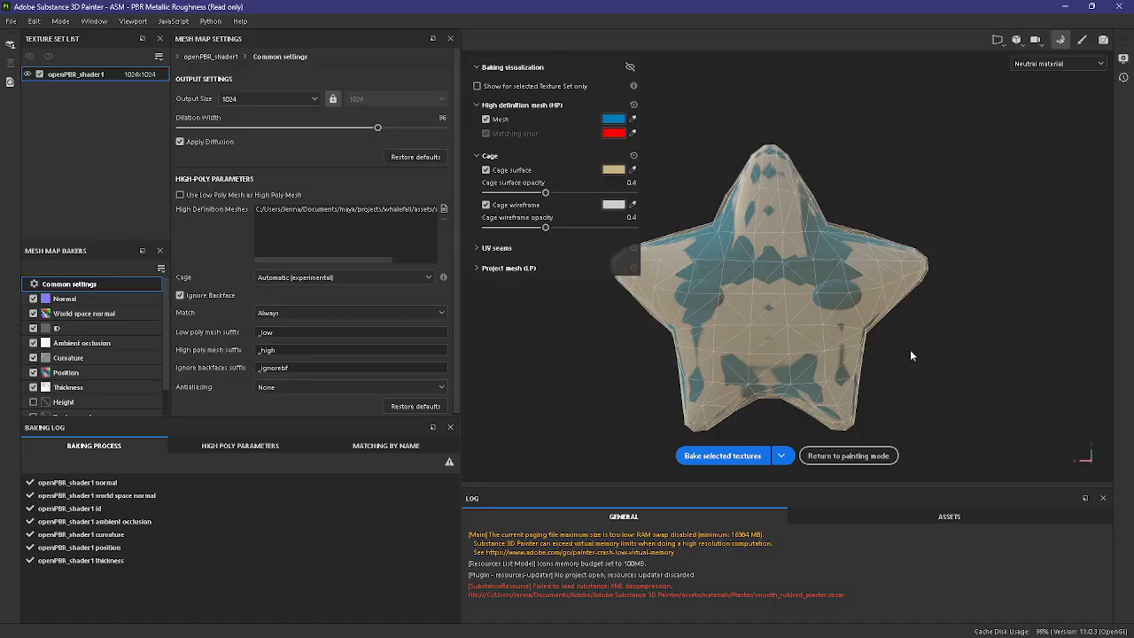
pyautogui.click(283, 98)
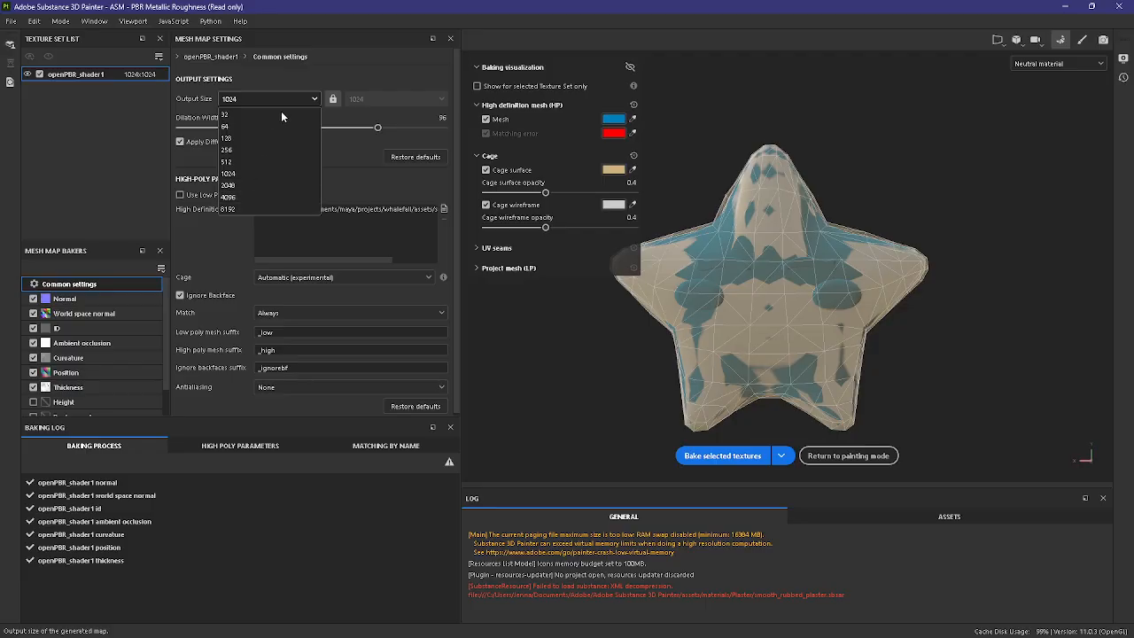
pyautogui.click(341, 69)
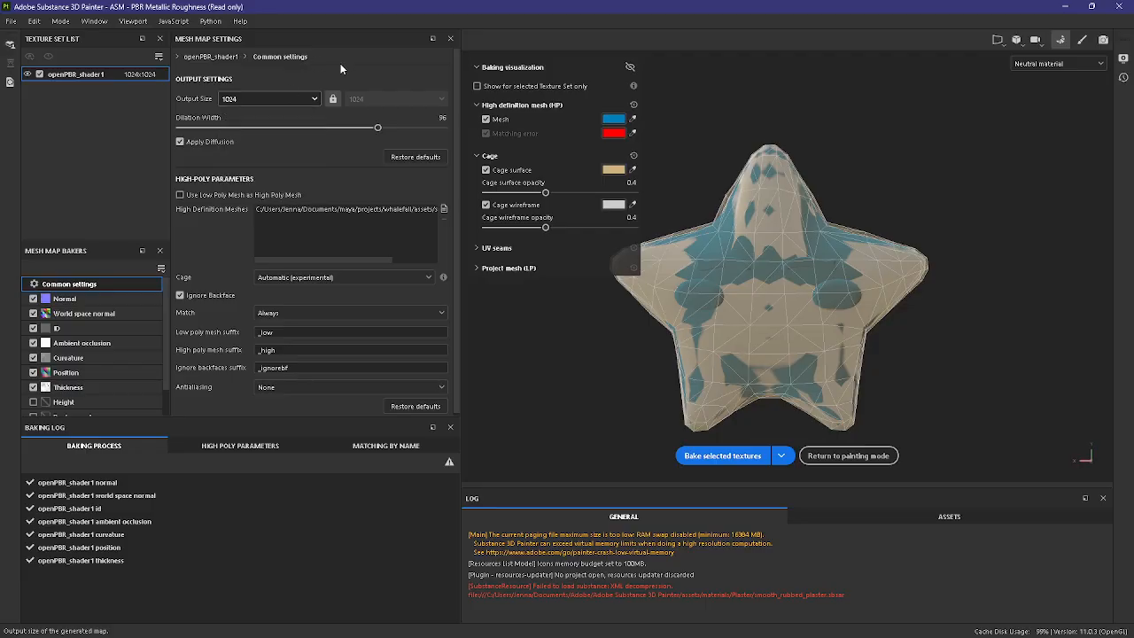
# Step: Return to painting mode and inspect the baked face details on the star
pyautogui.click(1081, 39)
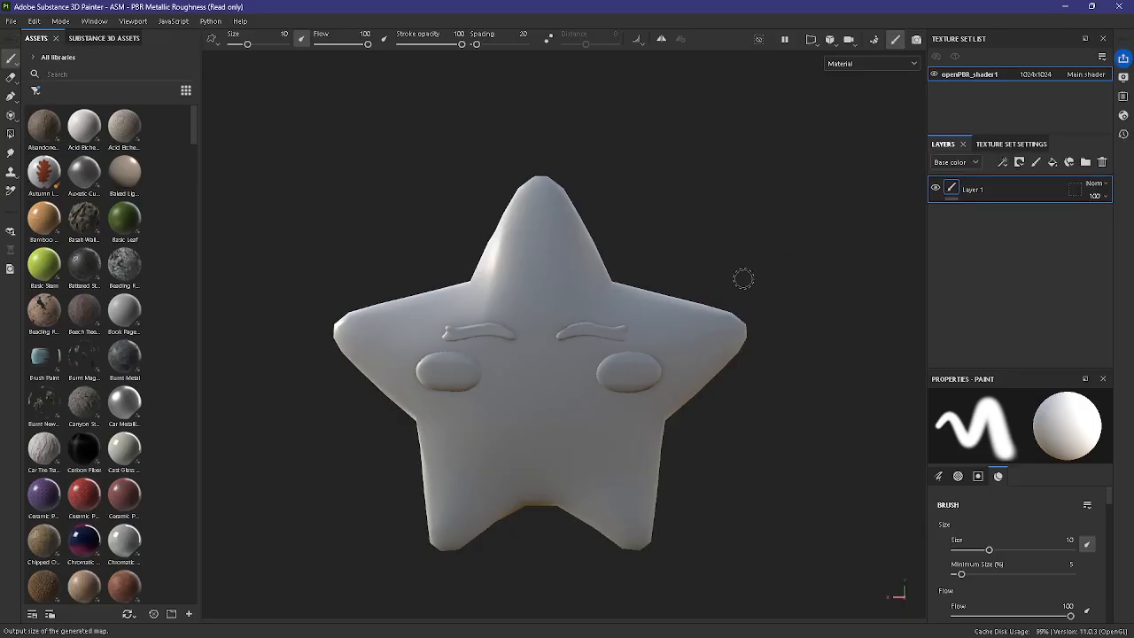
pyautogui.keyDown('alt'); pyautogui.moveTo(776, 466); pyautogui.dragTo(727, 464, button='right'); pyautogui.keyUp('alt')
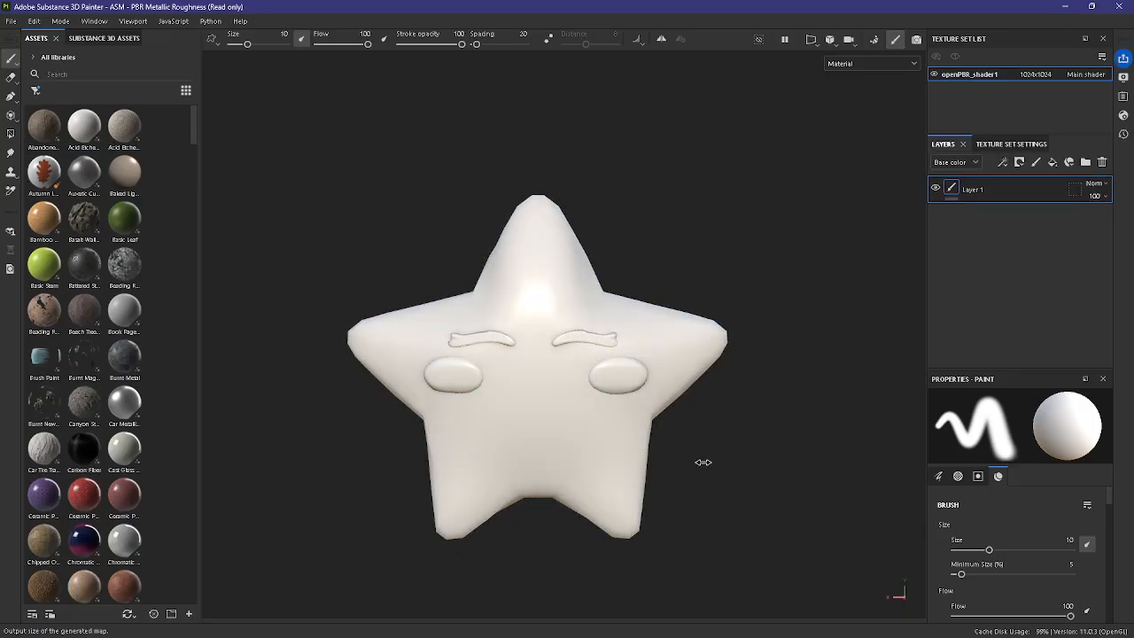
pyautogui.moveTo(736, 488)
pyautogui.keyDown('alt'); pyautogui.mouseDown()
pyautogui.moveTo(329, 493)
pyautogui.moveTo(354, 405)
pyautogui.moveTo(830, 519)
pyautogui.moveTo(770, 519)
pyautogui.moveTo(751, 588)
pyautogui.moveTo(777, 481)
pyautogui.moveTo(754, 488)
pyautogui.moveTo(708, 436)
pyautogui.mouseUp(); pyautogui.keyUp('alt')
pyautogui.scroll(1, 724, 448)
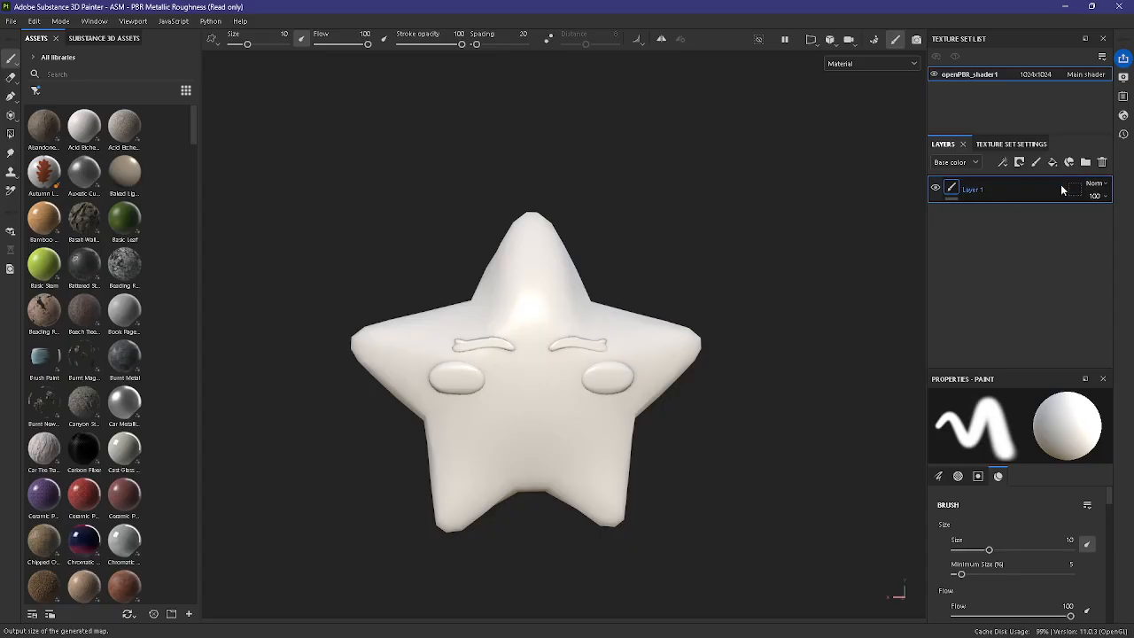
# Step: Delete Layer 1 and add a fill layer in its place
pyautogui.click(1102, 163)
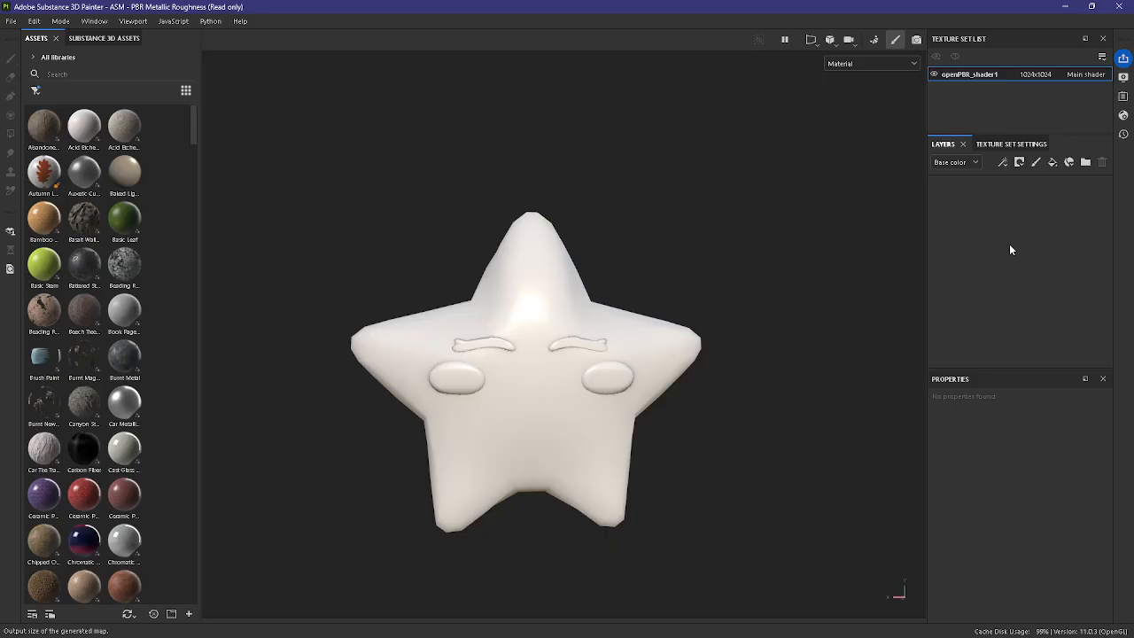
pyautogui.click(1051, 163)
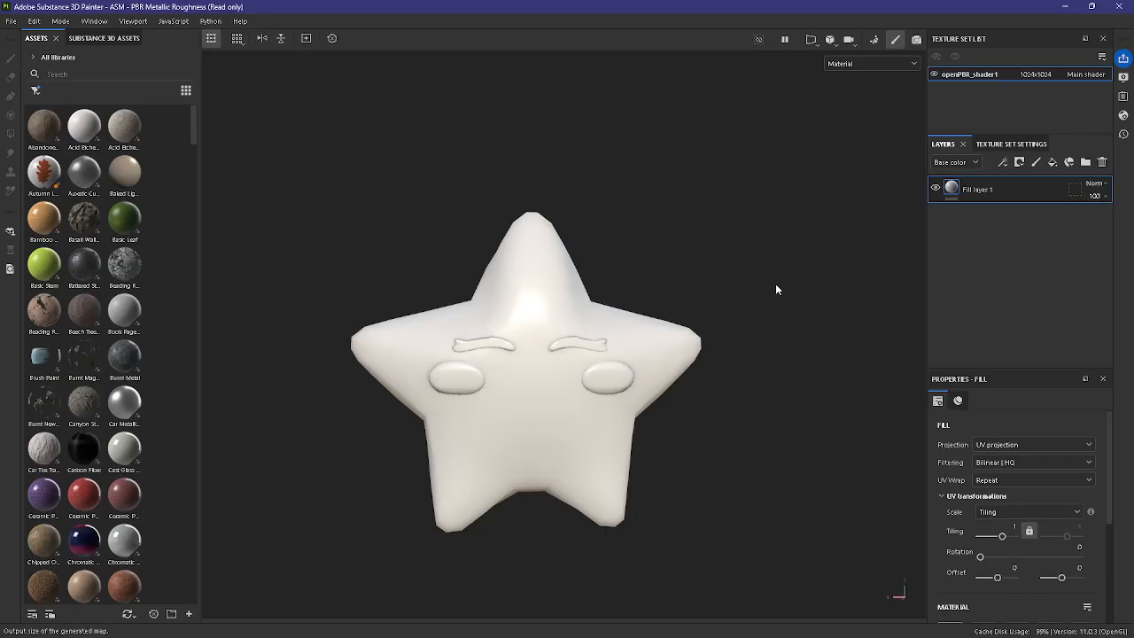
pyautogui.scroll(-1, 653, 338)
pyautogui.keyDown('alt'); pyautogui.moveTo(746, 418); pyautogui.dragTo(740, 387, button='middle'); pyautogui.keyUp('alt')
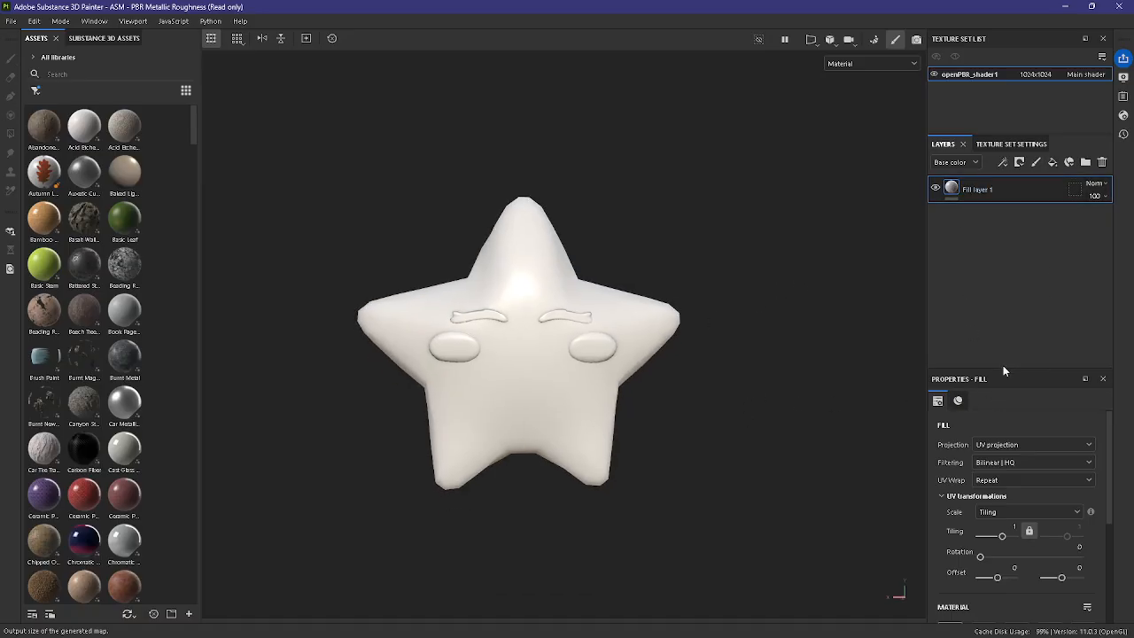
# Step: Set the base color of the fill layer to a golden yellow
pyautogui.moveTo(1010, 369); pyautogui.dragTo(1009, 253)
pyautogui.scroll(-2, 984, 518)
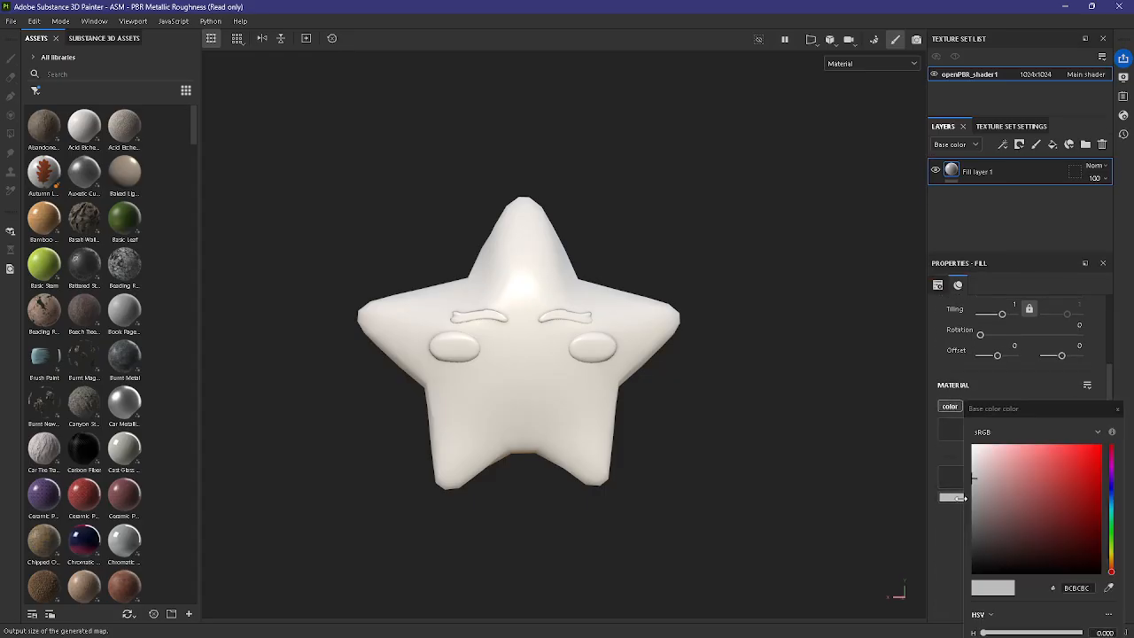
pyautogui.click(1010, 497)
pyautogui.click(1111, 555)
pyautogui.moveTo(1114, 558)
pyautogui.mouseDown()
pyautogui.moveTo(1112, 544)
pyautogui.moveTo(1112, 553)
pyautogui.mouseUp()
pyautogui.click(1113, 558)
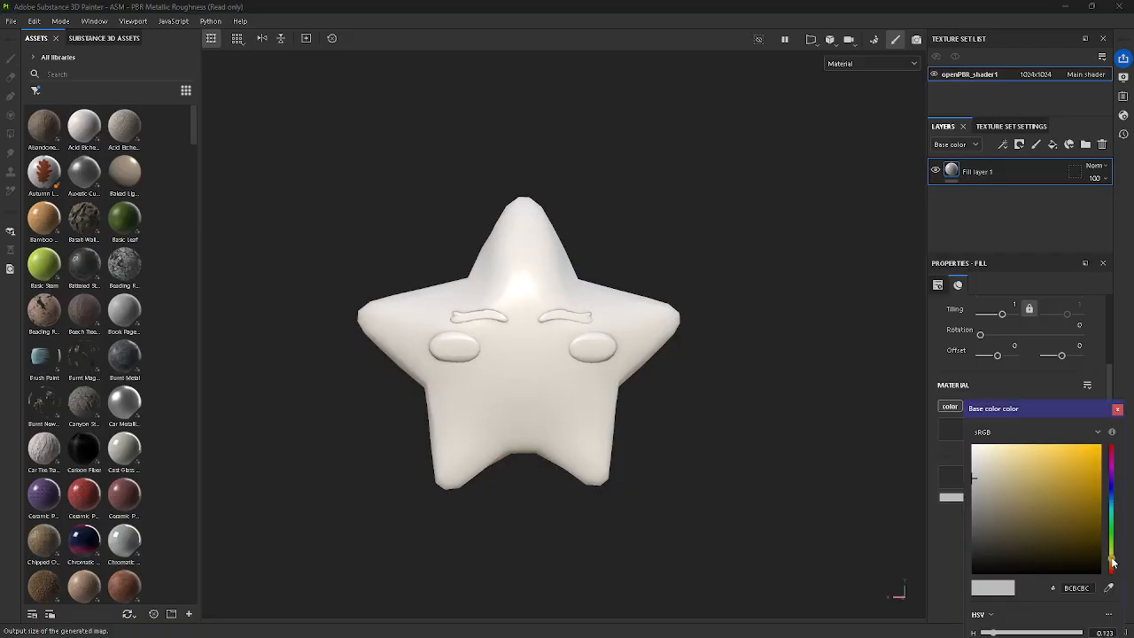
pyautogui.moveTo(1056, 455); pyautogui.dragTo(1078, 473)
pyautogui.click(1117, 409)
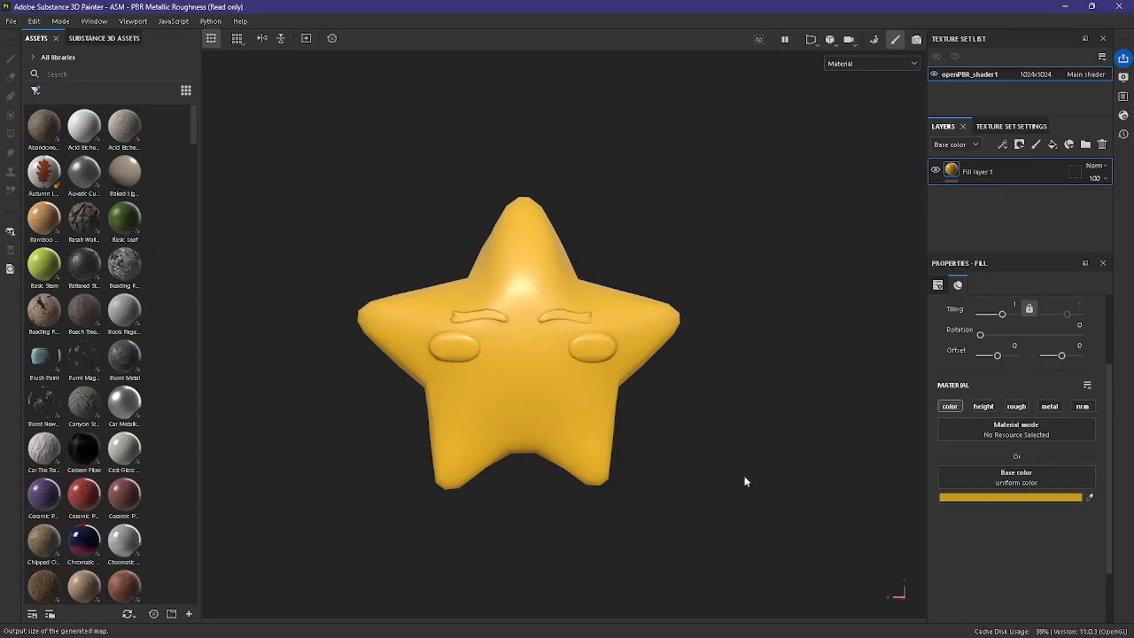
# Step: Add a paint effect to Fill layer 1 and restrict its brush material to the color channel
pyautogui.scroll(3, 742, 478)
pyautogui.scroll(2, 737, 500)
pyautogui.moveTo(719, 502)
pyautogui.keyDown('alt'); pyautogui.mouseDown()
pyautogui.moveTo(660, 511)
pyautogui.moveTo(735, 517)
pyautogui.mouseUp(); pyautogui.keyUp('alt')
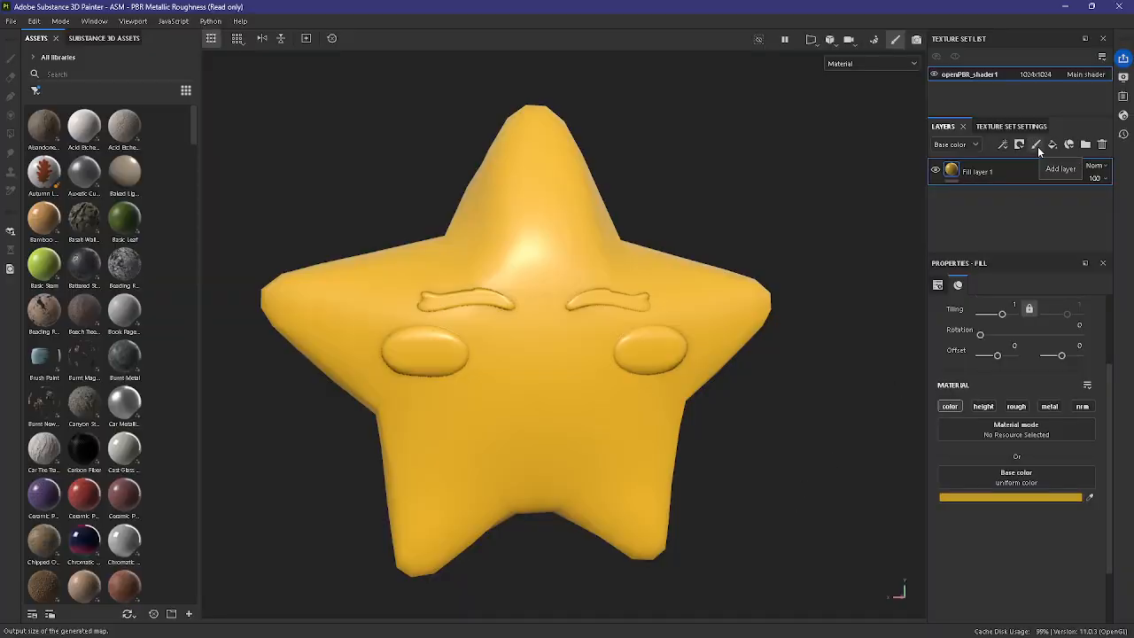
pyautogui.rightClick(1026, 171)
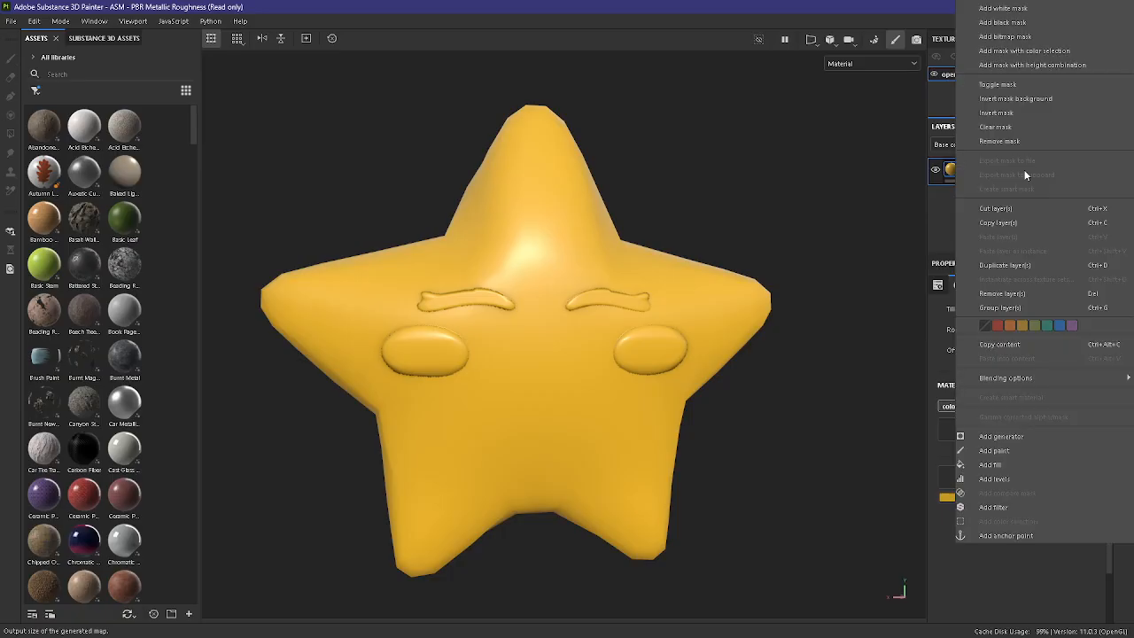
pyautogui.click(1046, 450)
pyautogui.scroll(-10, 1030, 416)
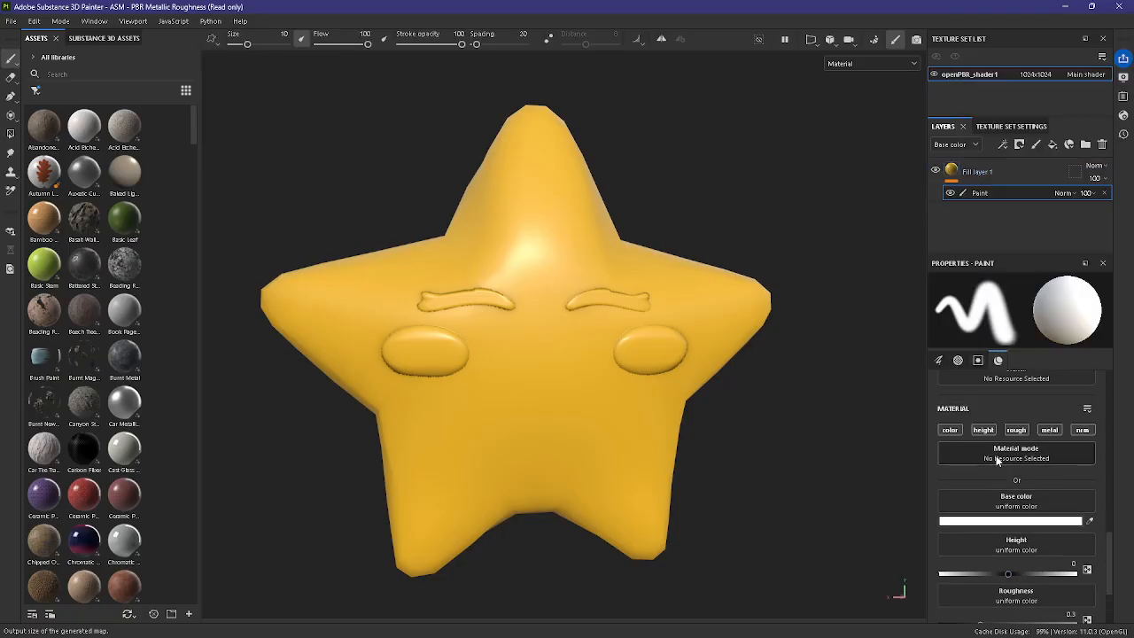
pyautogui.click(949, 430)
# Step: Paint both of the star's oval cheeks pink with base color E17E7E
pyautogui.click(1033, 520)
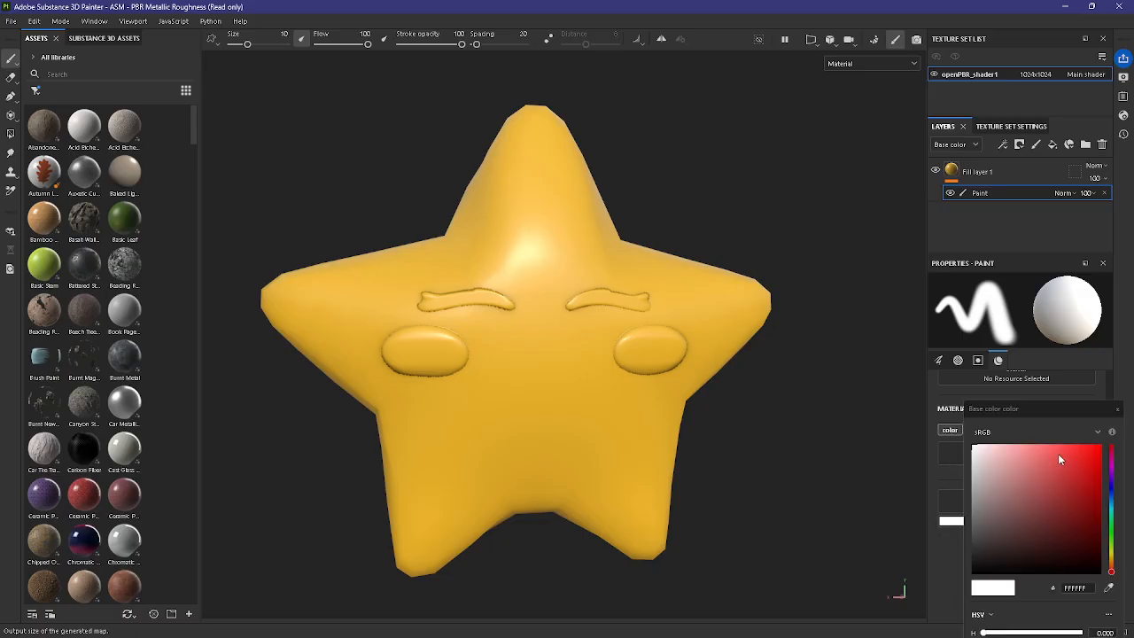
pyautogui.moveTo(1021, 467); pyautogui.dragTo(1027, 458)
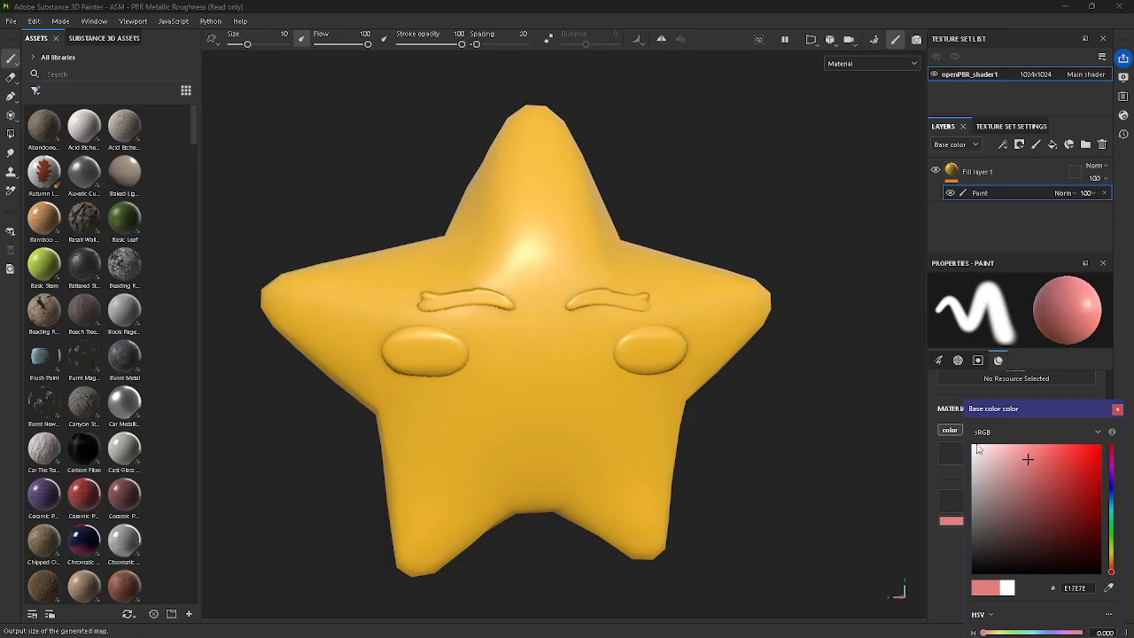
pyautogui.scroll(2, 765, 384)
pyautogui.keyDown('alt'); pyautogui.moveTo(824, 431); pyautogui.dragTo(781, 406); pyautogui.keyUp('alt')
pyautogui.keyDown('alt'); pyautogui.moveTo(780, 405); pyautogui.dragTo(712, 387, button='middle'); pyautogui.keyUp('alt')
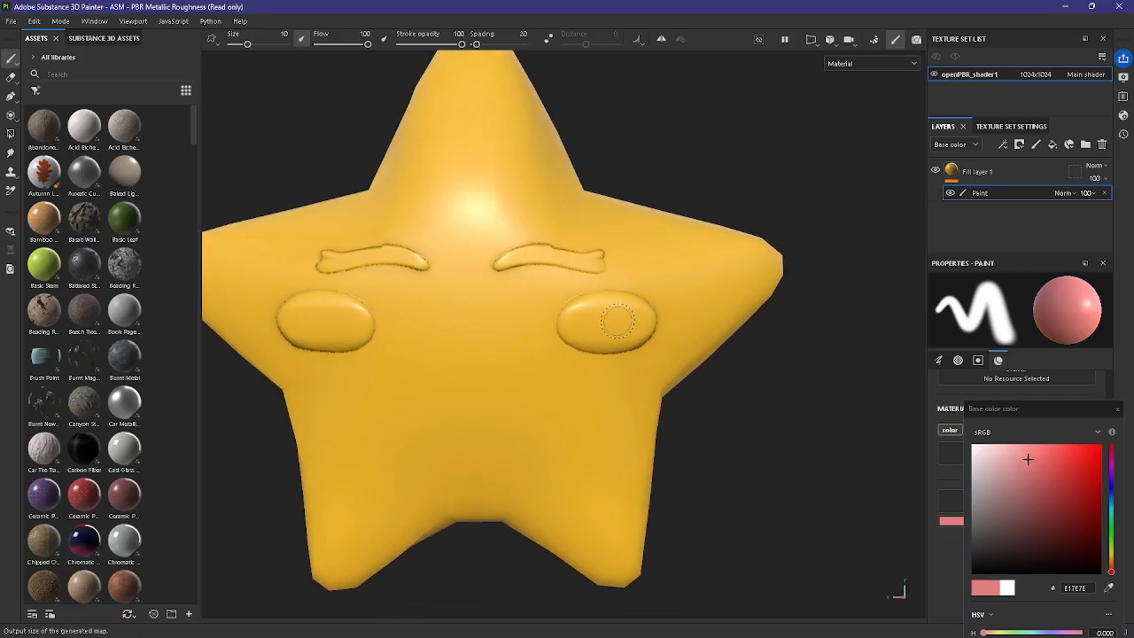
pyautogui.moveTo(614, 311); pyautogui.dragTo(592, 318)
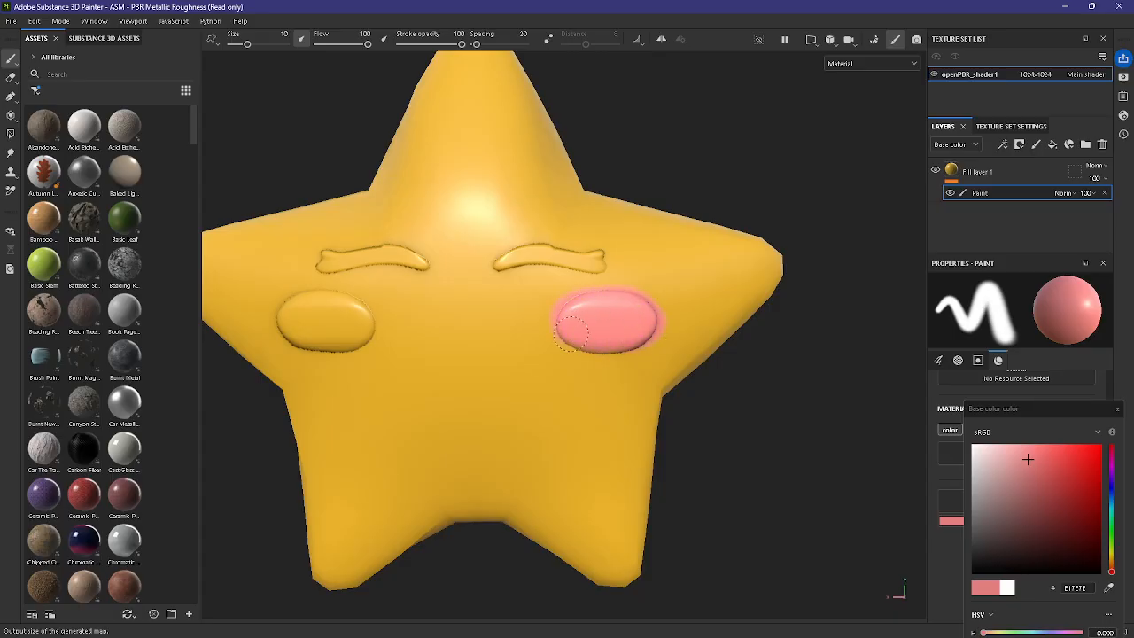
pyautogui.keyDown('alt'); pyautogui.moveTo(494, 338); pyautogui.dragTo(785, 367, button='middle'); pyautogui.keyUp('alt')
pyautogui.keyDown('alt'); pyautogui.moveTo(785, 367); pyautogui.dragTo(746, 365); pyautogui.keyUp('alt')
pyautogui.moveTo(628, 353); pyautogui.dragTo(596, 358)
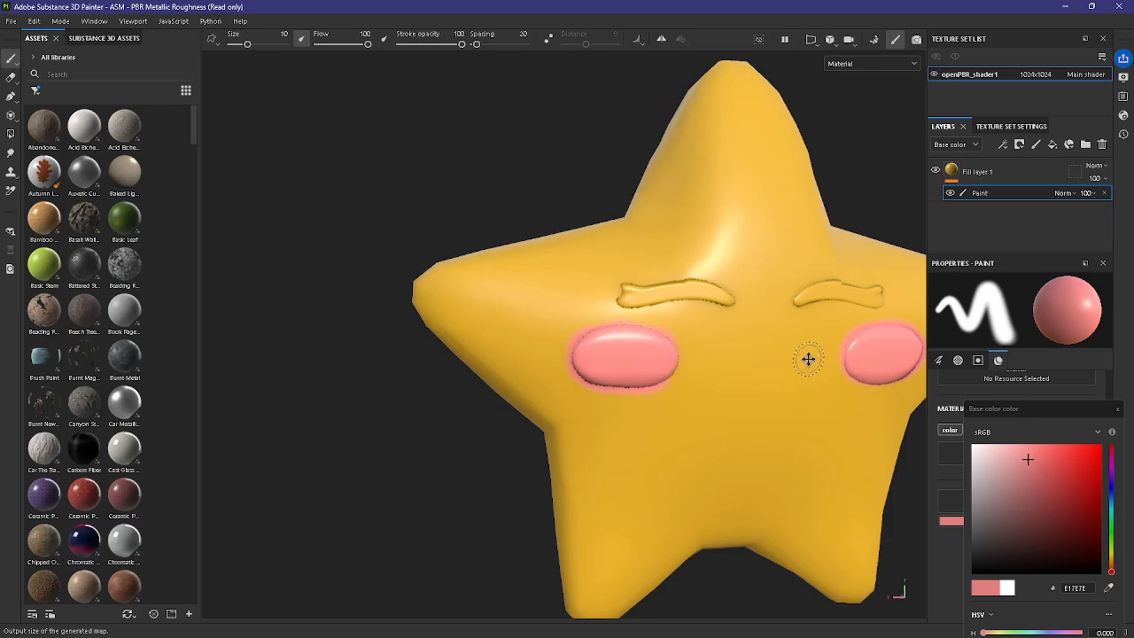
# Step: Paint both curved shapes above the cheeks dark grey with base color 575252
pyautogui.keyDown('alt'); pyautogui.moveTo(808, 359); pyautogui.dragTo(678, 366, button='middle'); pyautogui.keyUp('alt')
pyautogui.moveTo(1012, 486); pyautogui.dragTo(979, 529)
pyautogui.keyDown('alt'); pyautogui.moveTo(841, 448); pyautogui.dragTo(815, 451); pyautogui.keyUp('alt')
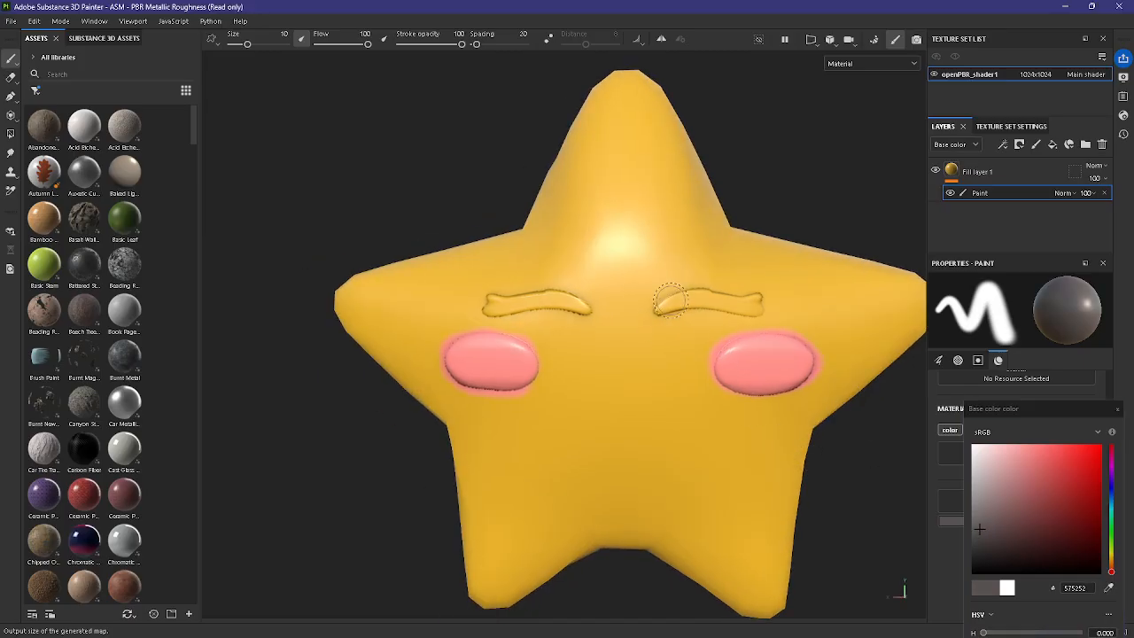
pyautogui.moveTo(655, 308); pyautogui.dragTo(755, 304)
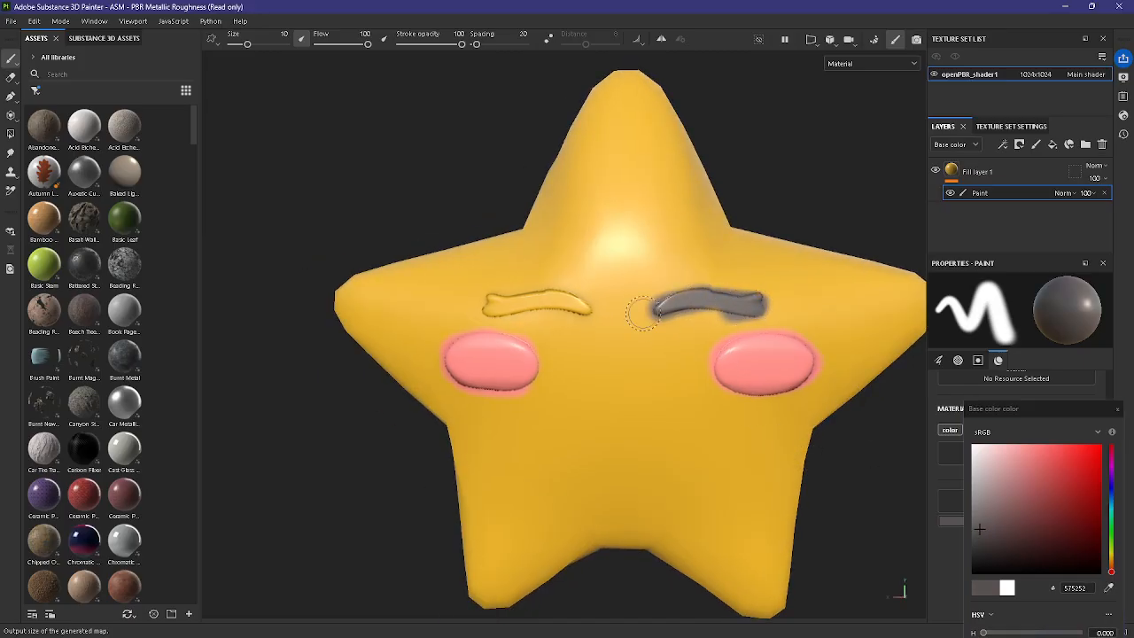
pyautogui.moveTo(590, 304)
pyautogui.mouseDown()
pyautogui.moveTo(487, 303)
pyautogui.moveTo(571, 295)
pyautogui.mouseUp()
# Step: Set the brush color to blue 4E8BC2 and paint strokes on the tips of the star's top and two side points
pyautogui.scroll(-1, 873, 458)
pyautogui.keyDown('alt'); pyautogui.moveTo(910, 504); pyautogui.dragTo(900, 478); pyautogui.keyUp('alt')
pyautogui.keyDown('alt'); pyautogui.moveTo(900, 478); pyautogui.dragTo(900, 409, button='middle'); pyautogui.keyUp('alt')
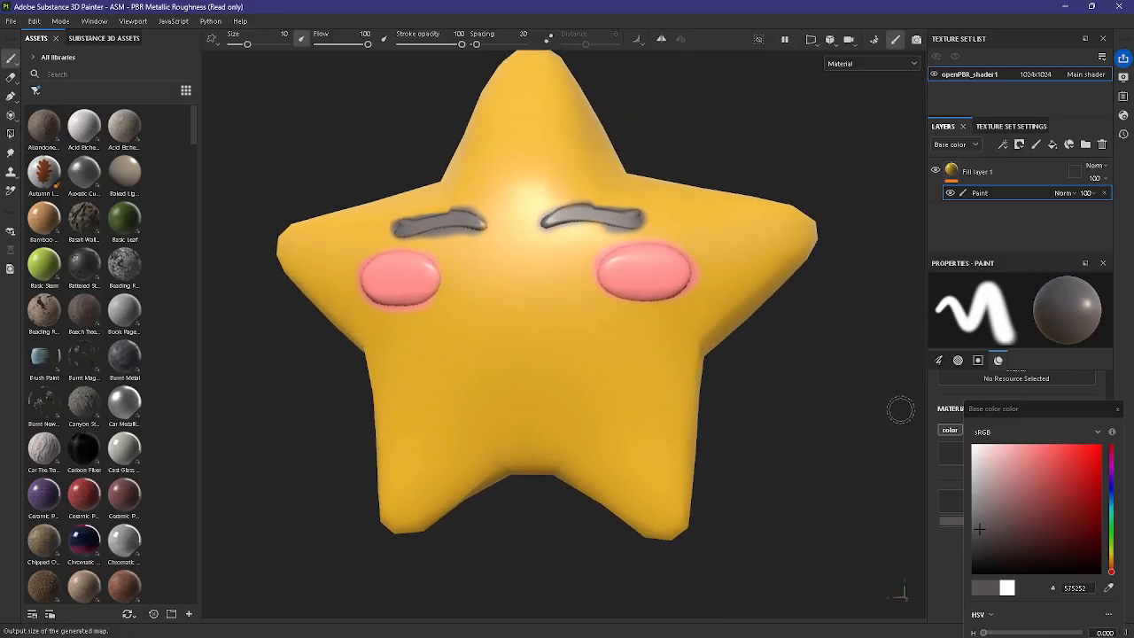
pyautogui.moveTo(1112, 551); pyautogui.dragTo(1114, 563)
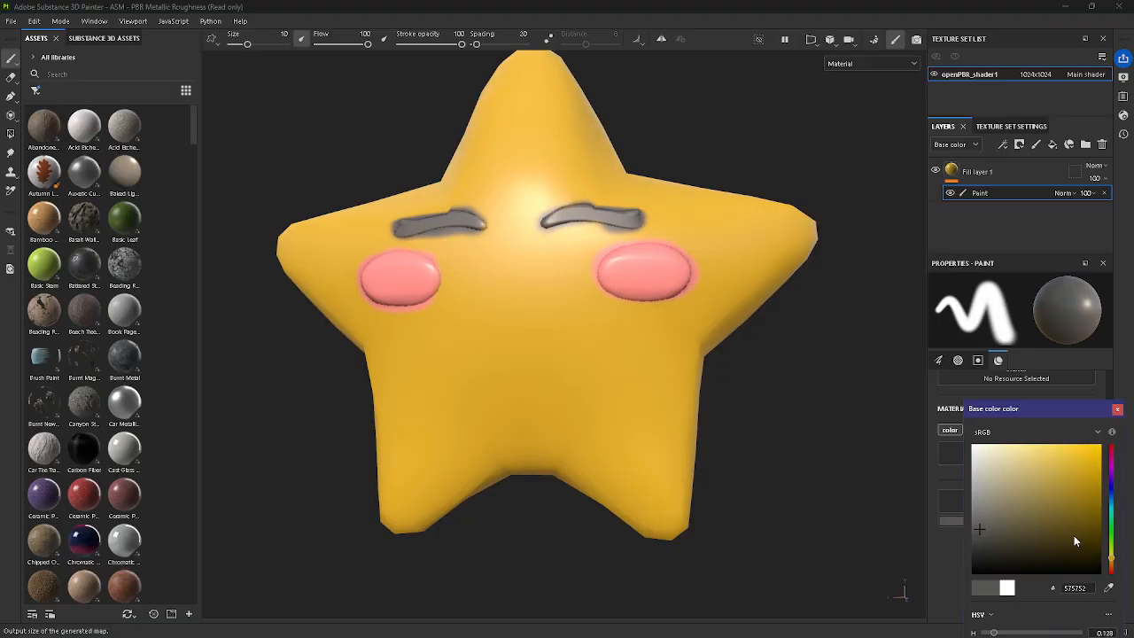
pyautogui.click(1070, 539)
pyautogui.moveTo(1111, 496); pyautogui.dragTo(1113, 499)
pyautogui.click(1049, 474)
pyautogui.scroll(-1, 783, 453)
pyautogui.moveTo(783, 453)
pyautogui.keyDown('alt'); pyautogui.mouseDown()
pyautogui.moveTo(734, 460)
pyautogui.moveTo(764, 250)
pyautogui.mouseUp(); pyautogui.keyUp('alt')
pyautogui.moveTo(822, 206)
pyautogui.mouseDown()
pyautogui.moveTo(731, 183)
pyautogui.moveTo(562, 263)
pyautogui.moveTo(382, 284)
pyautogui.mouseUp()
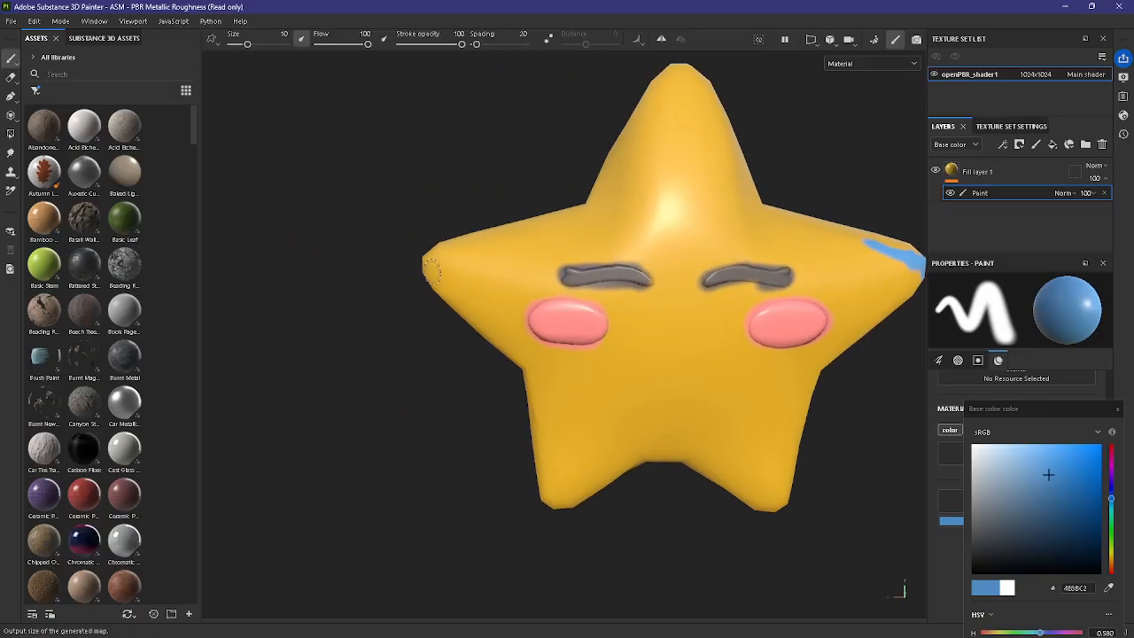
pyautogui.moveTo(442, 253); pyautogui.dragTo(478, 244)
pyautogui.moveTo(673, 76)
pyautogui.mouseDown()
pyautogui.moveTo(663, 85)
pyautogui.moveTo(692, 78)
pyautogui.mouseUp()
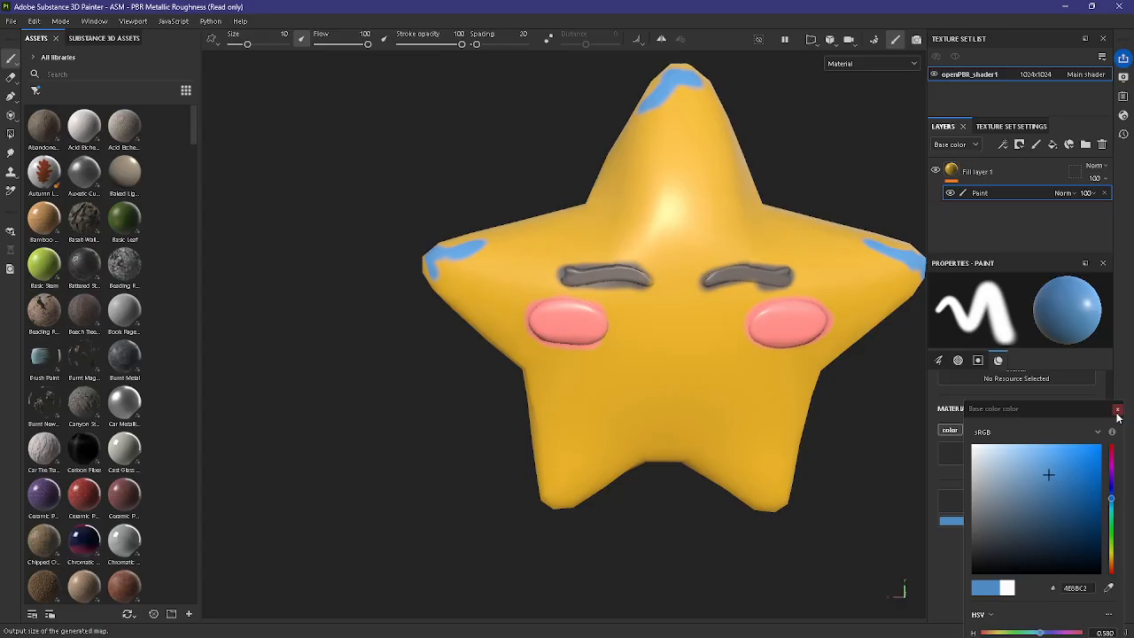
# Step: Try the Brush Paint Circular Irregular alpha with test strokes on the star's lower body and undo them
pyautogui.click(1117, 410)
pyautogui.scroll(5, 1015, 490)
pyautogui.click(986, 491)
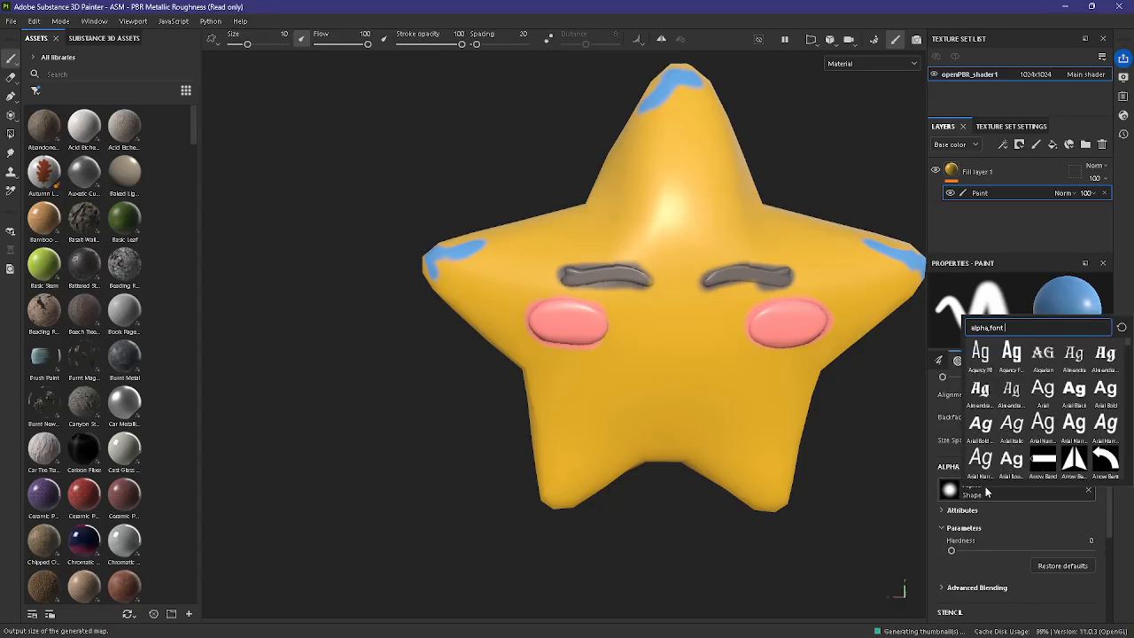
pyautogui.scroll(-5, 1049, 455)
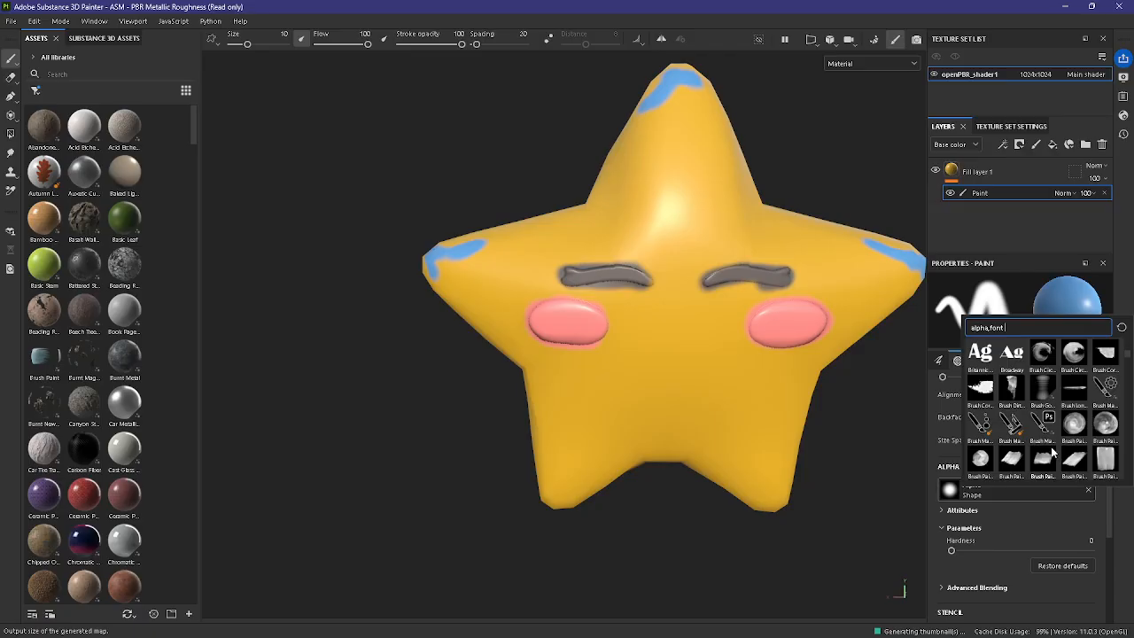
pyautogui.scroll(-4, 1053, 453)
pyautogui.scroll(-3, 1051, 454)
pyautogui.scroll(5, 1049, 453)
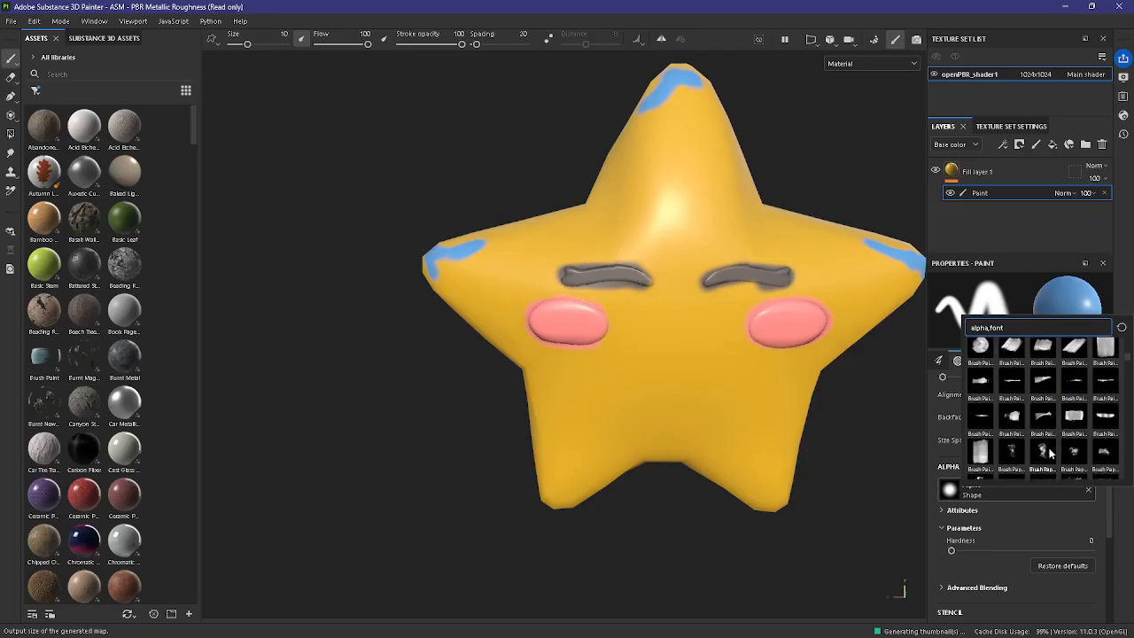
pyautogui.scroll(3, 988, 376)
pyautogui.scroll(-3, 993, 402)
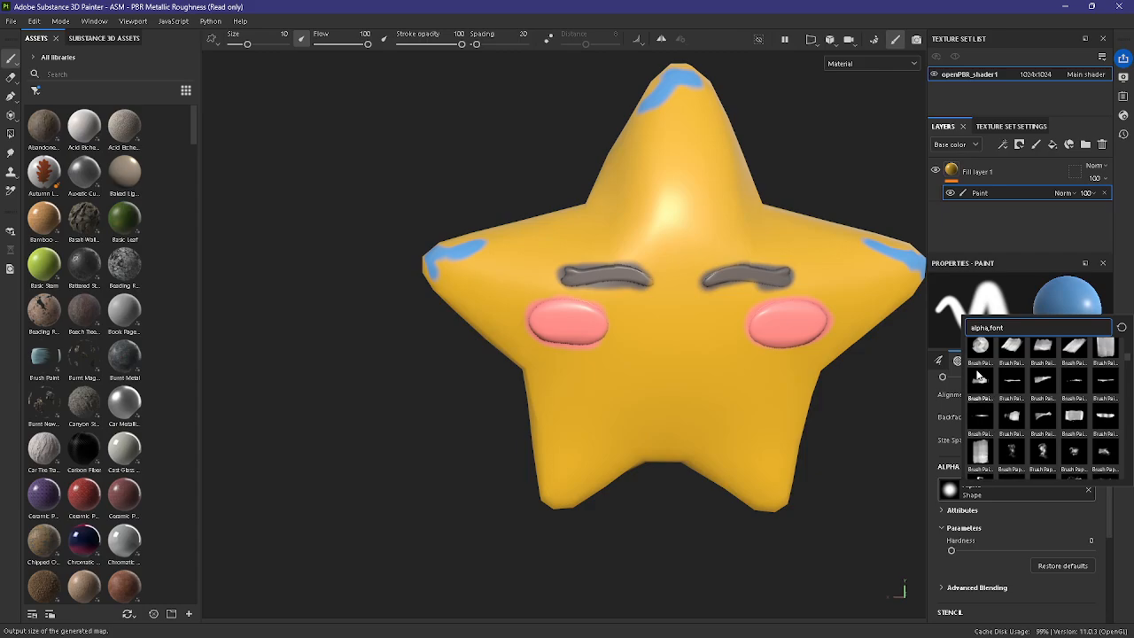
pyautogui.click(983, 349)
pyautogui.moveTo(783, 388); pyautogui.dragTo(673, 383)
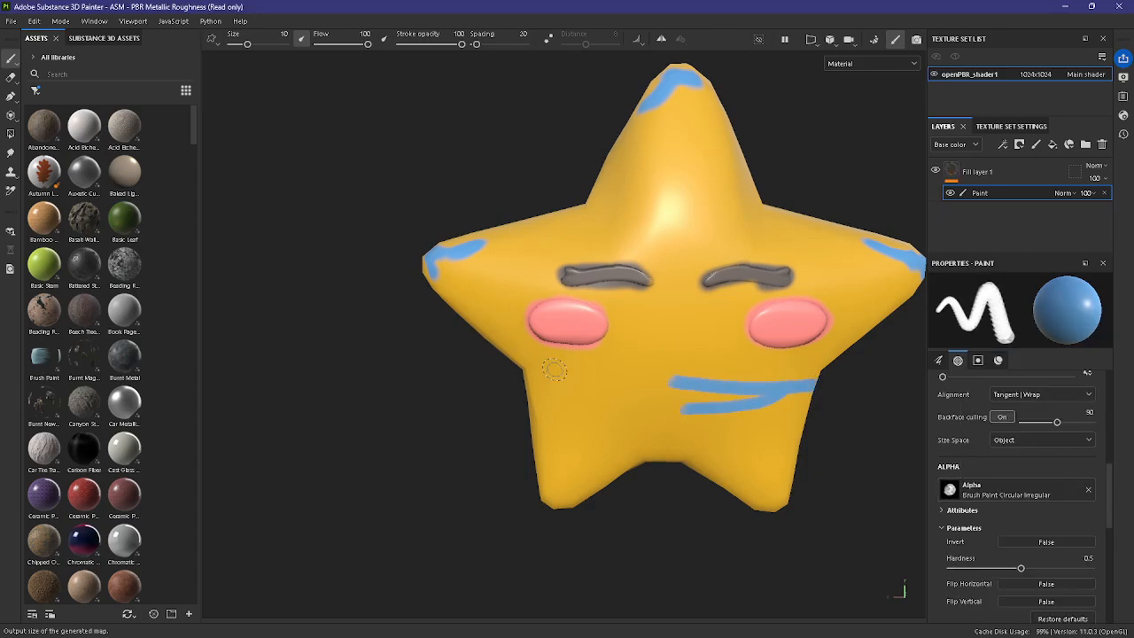
pyautogui.hotkey('ctrl', 'z')
pyautogui.hotkey('ctrl', 'z')
# Step: Set the brush alpha to Brush Paint Circular, test it with a stroke below the cheek, and undo that stroke
pyautogui.click(1030, 494)
pyautogui.scroll(-4, 1056, 447)
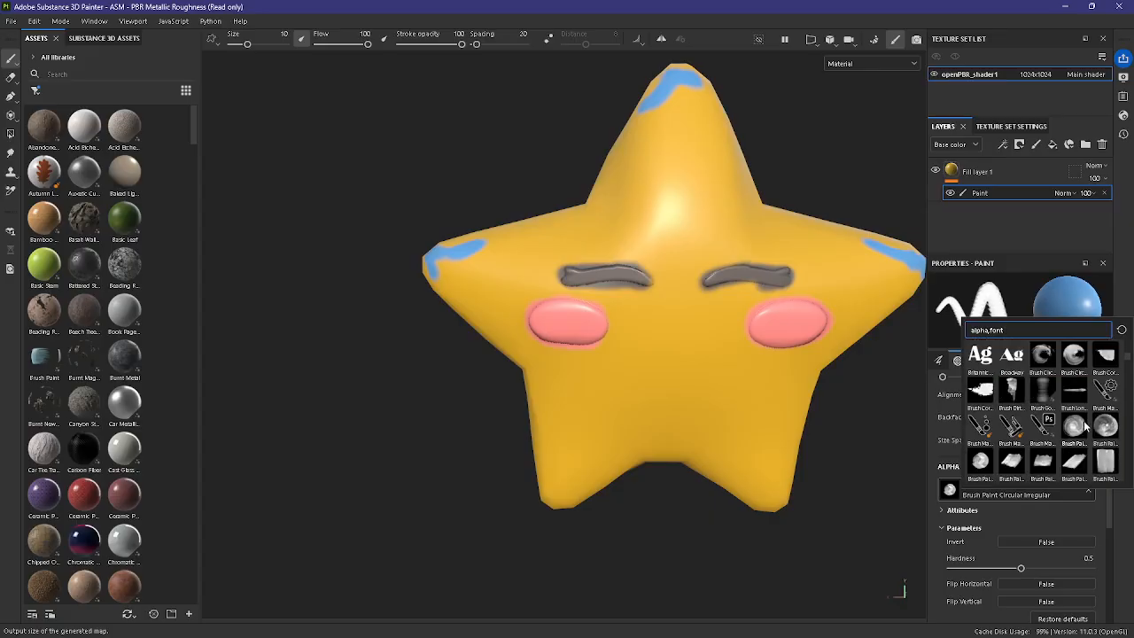
pyautogui.click(1076, 430)
pyautogui.moveTo(805, 358); pyautogui.dragTo(755, 371)
pyautogui.hotkey('ctrl', 'z')
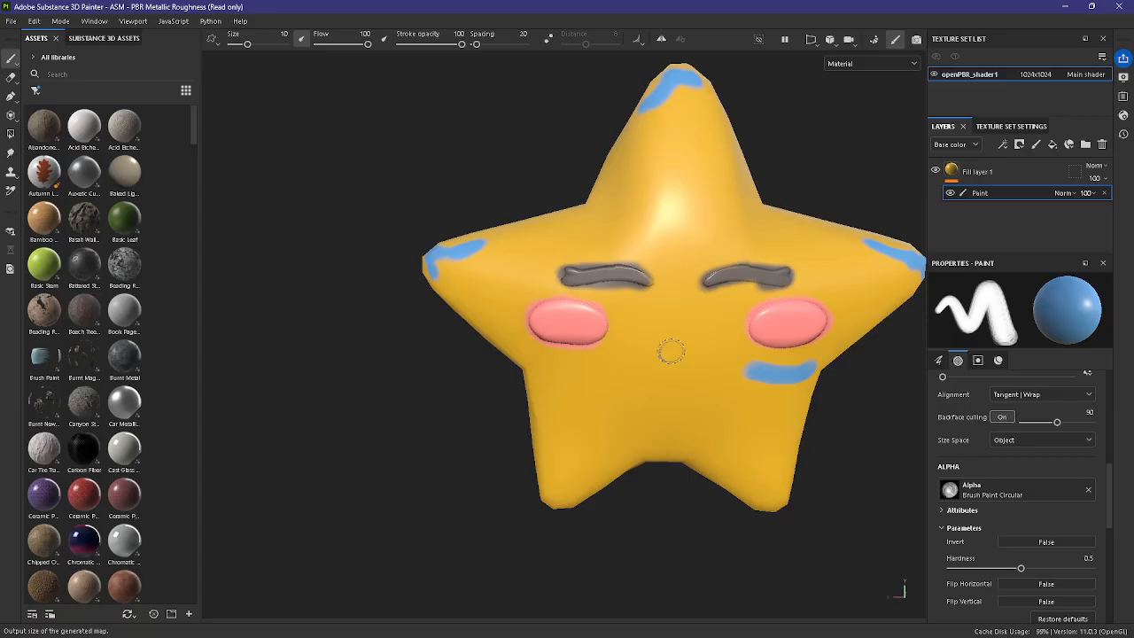
pyautogui.hotkey('ctrl', 'z')
# Step: Paint jagged blue patches on the front of one side point and both lower points of the star
pyautogui.keyDown('alt'); pyautogui.moveTo(818, 298); pyautogui.dragTo(643, 331, button='middle'); pyautogui.keyUp('alt')
pyautogui.moveTo(748, 299)
pyautogui.mouseDown()
pyautogui.moveTo(705, 342)
pyautogui.moveTo(689, 387)
pyautogui.moveTo(747, 469)
pyautogui.moveTo(707, 500)
pyautogui.moveTo(660, 460)
pyautogui.moveTo(632, 463)
pyautogui.mouseUp()
pyautogui.moveTo(648, 504); pyautogui.dragTo(631, 496)
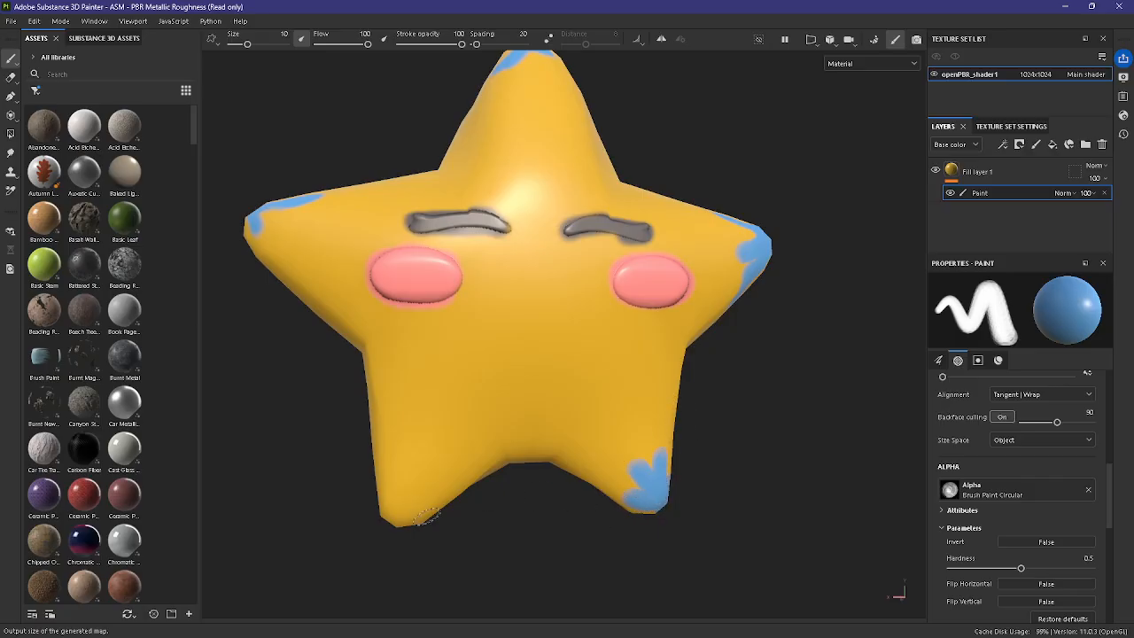
pyautogui.moveTo(397, 519)
pyautogui.mouseDown()
pyautogui.moveTo(432, 485)
pyautogui.moveTo(390, 469)
pyautogui.moveTo(473, 492)
pyautogui.mouseUp()
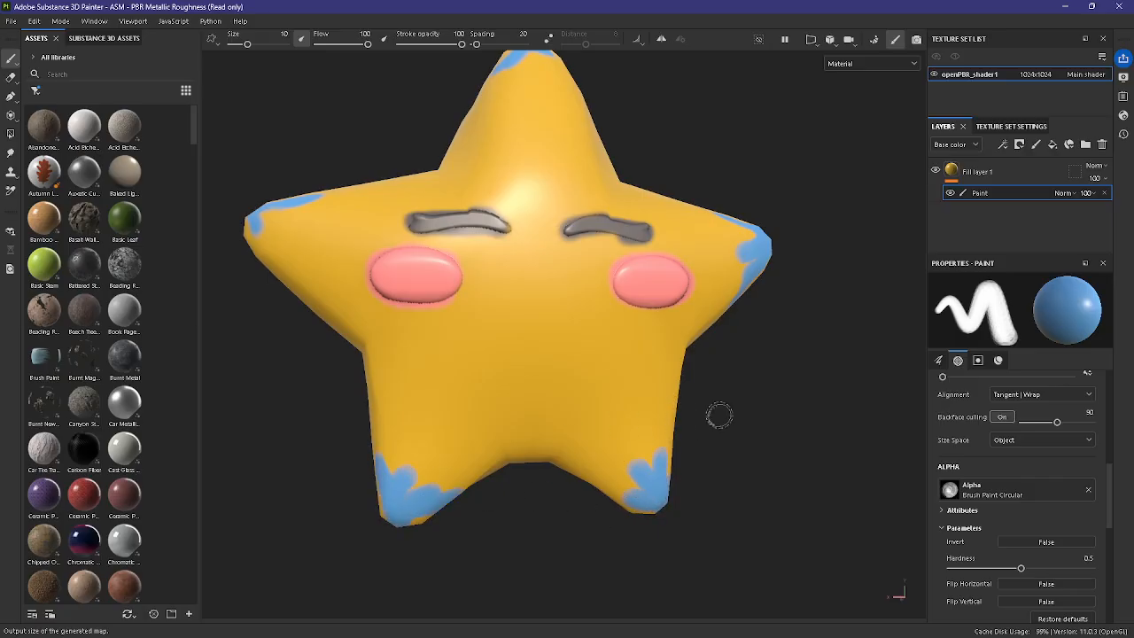
# Step: Paint jagged blue patches on the back of the star's top point and one side point
pyautogui.moveTo(719, 415)
pyautogui.keyDown('alt'); pyautogui.mouseDown()
pyautogui.moveTo(763, 450)
pyautogui.moveTo(720, 417)
pyautogui.mouseUp(); pyautogui.keyUp('alt')
pyautogui.moveTo(604, 128)
pyautogui.mouseDown()
pyautogui.moveTo(580, 96)
pyautogui.moveTo(607, 102)
pyautogui.mouseUp()
pyautogui.moveTo(615, 156)
pyautogui.keyDown('alt'); pyautogui.mouseDown()
pyautogui.moveTo(668, 417)
pyautogui.moveTo(564, 402)
pyautogui.moveTo(534, 346)
pyautogui.moveTo(555, 410)
pyautogui.moveTo(578, 407)
pyautogui.mouseUp(); pyautogui.keyUp('alt')
pyautogui.moveTo(379, 316)
pyautogui.mouseDown()
pyautogui.moveTo(441, 348)
pyautogui.moveTo(421, 320)
pyautogui.mouseUp()
pyautogui.moveTo(406, 292)
pyautogui.mouseDown()
pyautogui.moveTo(438, 289)
pyautogui.moveTo(403, 340)
pyautogui.mouseUp()
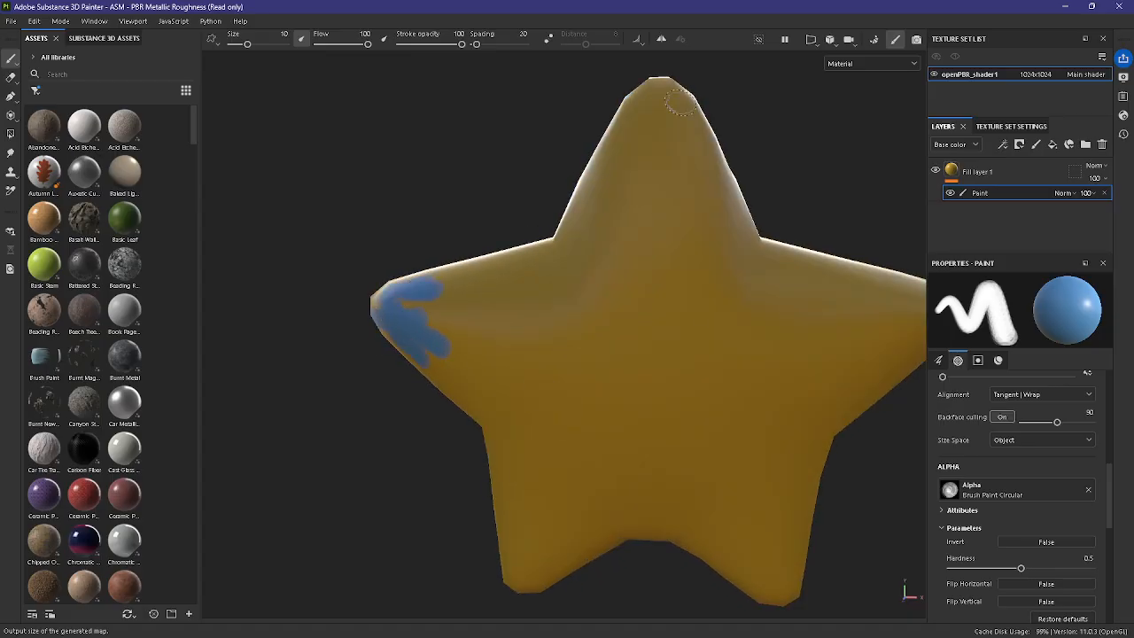
pyautogui.moveTo(680, 102)
pyautogui.mouseDown()
pyautogui.moveTo(622, 123)
pyautogui.moveTo(701, 123)
pyautogui.moveTo(652, 139)
pyautogui.mouseUp()
# Step: Paint matching blue patches on the back of the remaining side point and both lower points
pyautogui.scroll(-2, 735, 354)
pyautogui.moveTo(765, 368)
pyautogui.keyDown('alt'); pyautogui.mouseDown(button='middle')
pyautogui.moveTo(709, 346)
pyautogui.moveTo(632, 343)
pyautogui.mouseUp(button='middle'); pyautogui.keyUp('alt')
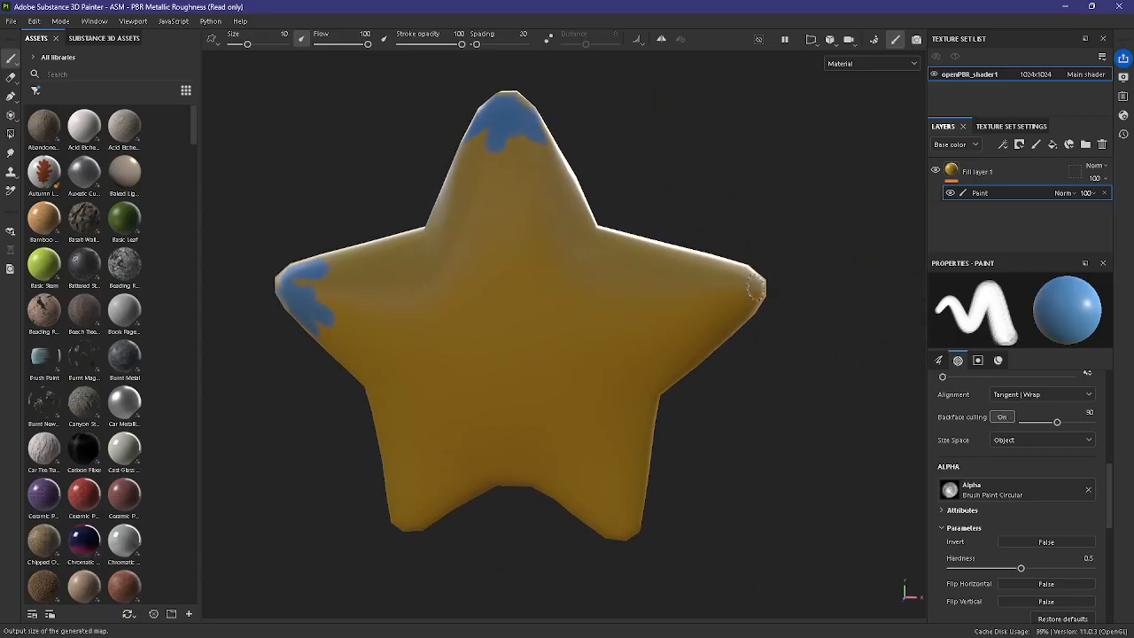
pyautogui.moveTo(746, 287); pyautogui.dragTo(720, 267)
pyautogui.keyDown('alt'); pyautogui.moveTo(694, 533); pyautogui.dragTo(766, 472, button='middle'); pyautogui.keyUp('alt')
pyautogui.moveTo(693, 476)
pyautogui.mouseDown()
pyautogui.moveTo(656, 454)
pyautogui.moveTo(685, 462)
pyautogui.moveTo(699, 433)
pyautogui.moveTo(666, 450)
pyautogui.mouseUp()
pyautogui.keyDown('alt'); pyautogui.moveTo(550, 510); pyautogui.dragTo(682, 557, button='middle'); pyautogui.keyUp('alt')
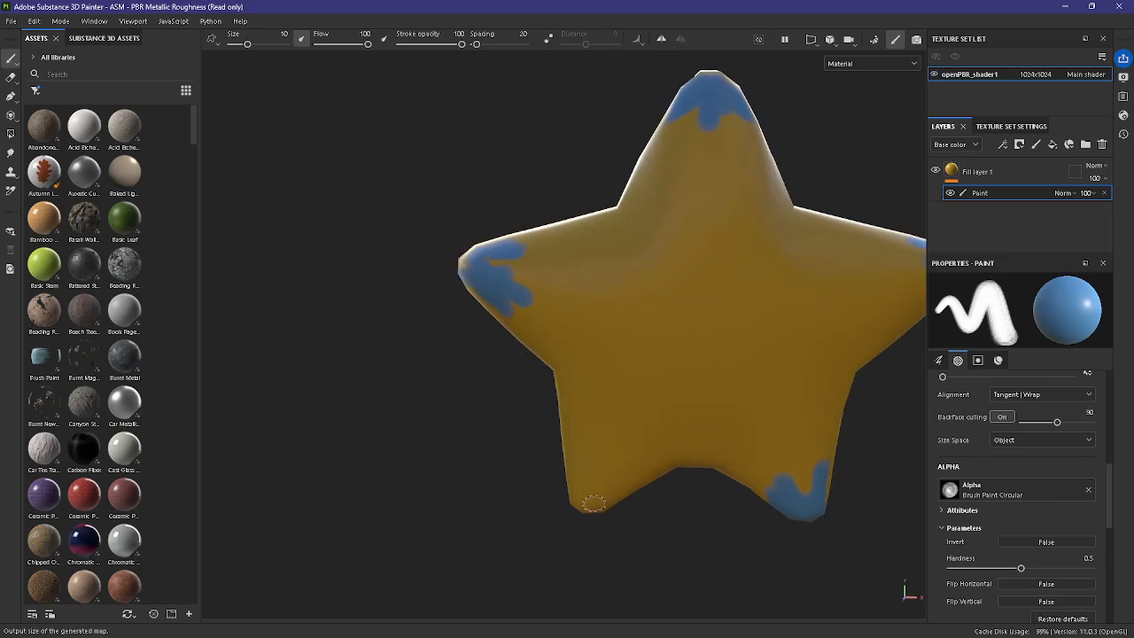
pyautogui.moveTo(587, 496)
pyautogui.mouseDown()
pyautogui.moveTo(606, 466)
pyautogui.moveTo(627, 481)
pyautogui.mouseUp()
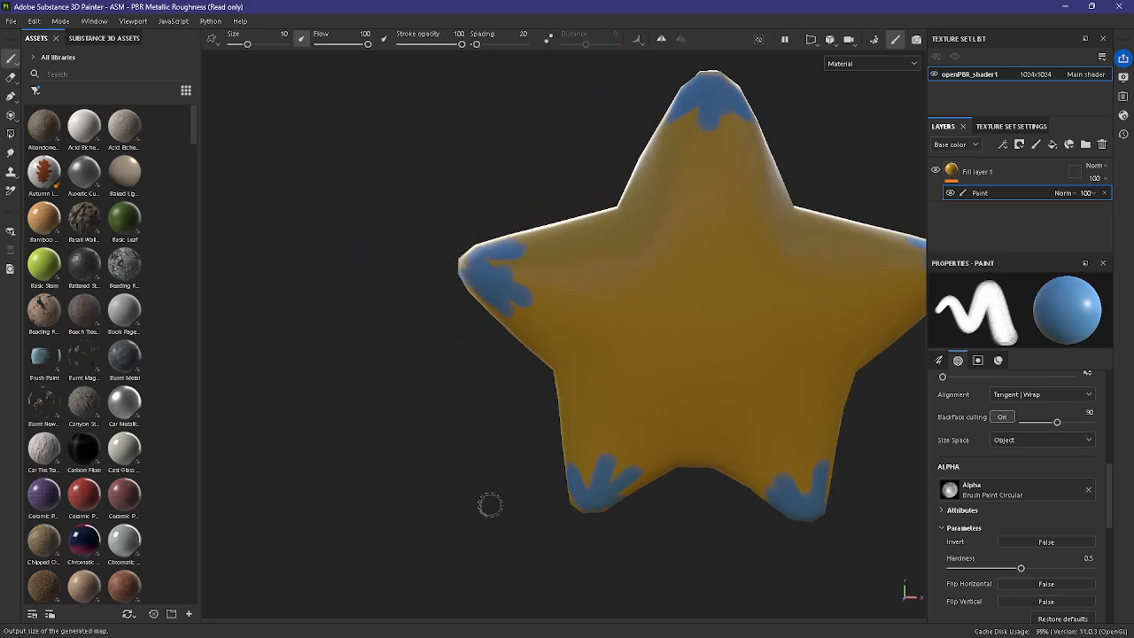
# Step: Fill in the gaps in the blue patches on the front of the star's top and side points
pyautogui.moveTo(490, 505)
pyautogui.keyDown('alt'); pyautogui.mouseDown()
pyautogui.moveTo(753, 521)
pyautogui.moveTo(491, 488)
pyautogui.moveTo(425, 496)
pyautogui.moveTo(425, 466)
pyautogui.mouseUp(); pyautogui.keyUp('alt')
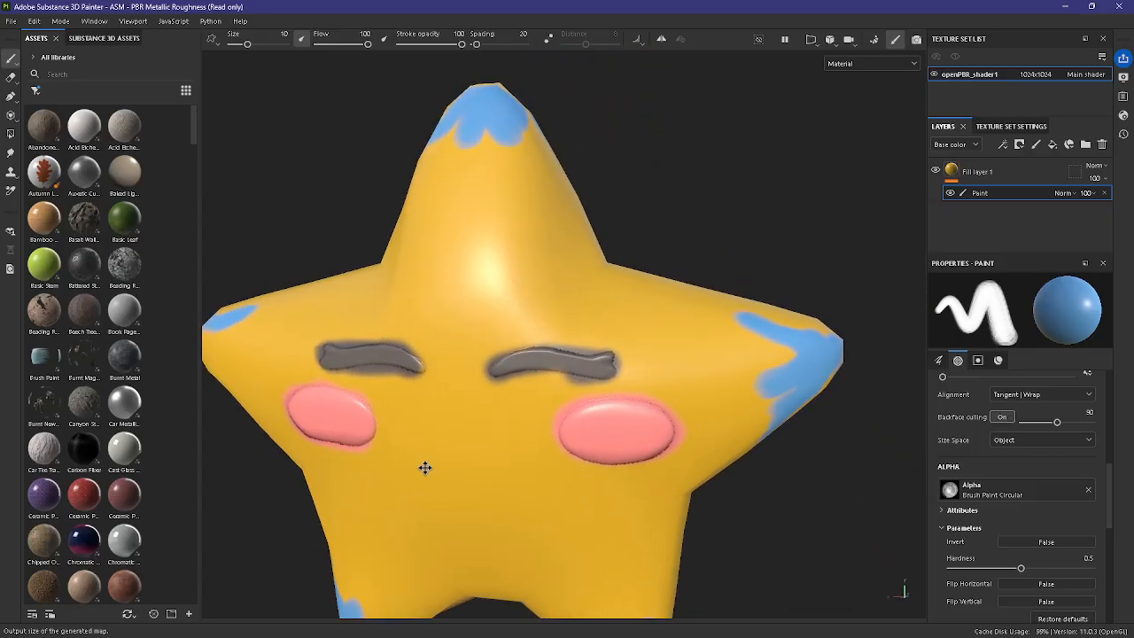
pyautogui.scroll(3, 425, 466)
pyautogui.moveTo(441, 261)
pyautogui.mouseDown()
pyautogui.moveTo(470, 283)
pyautogui.moveTo(527, 232)
pyautogui.mouseUp()
pyautogui.keyDown('alt'); pyautogui.moveTo(484, 315); pyautogui.dragTo(498, 411); pyautogui.keyUp('alt')
pyautogui.moveTo(458, 204); pyautogui.dragTo(513, 195)
pyautogui.scroll(-3, 675, 360)
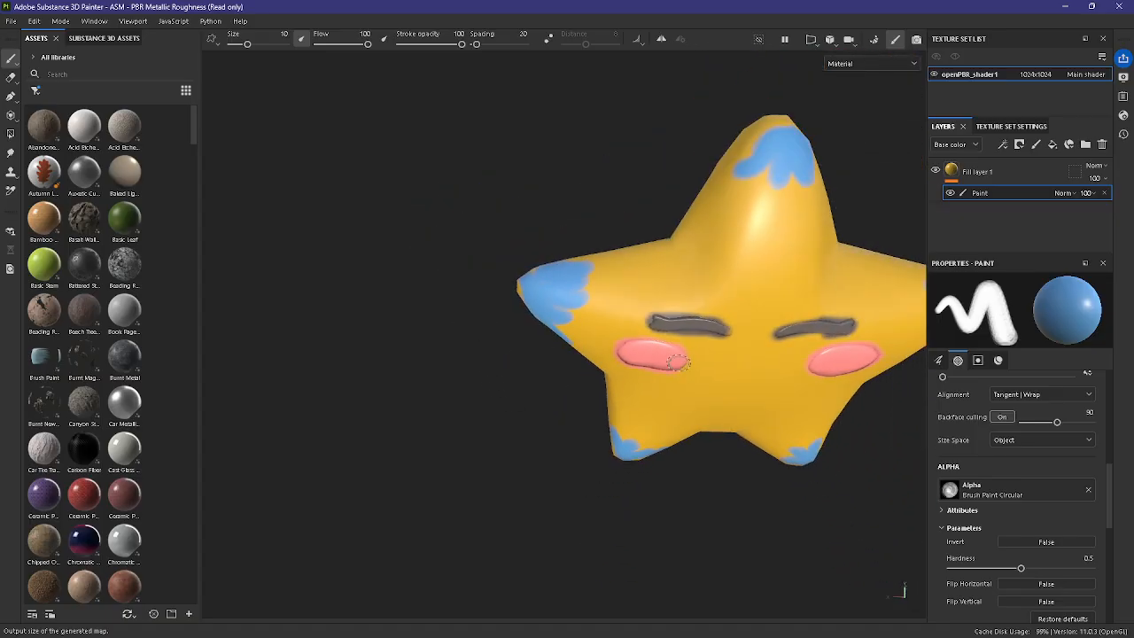
pyautogui.keyDown('alt'); pyautogui.moveTo(675, 360); pyautogui.dragTo(556, 439, button='middle'); pyautogui.keyUp('alt')
pyautogui.moveTo(618, 225); pyautogui.dragTo(572, 239)
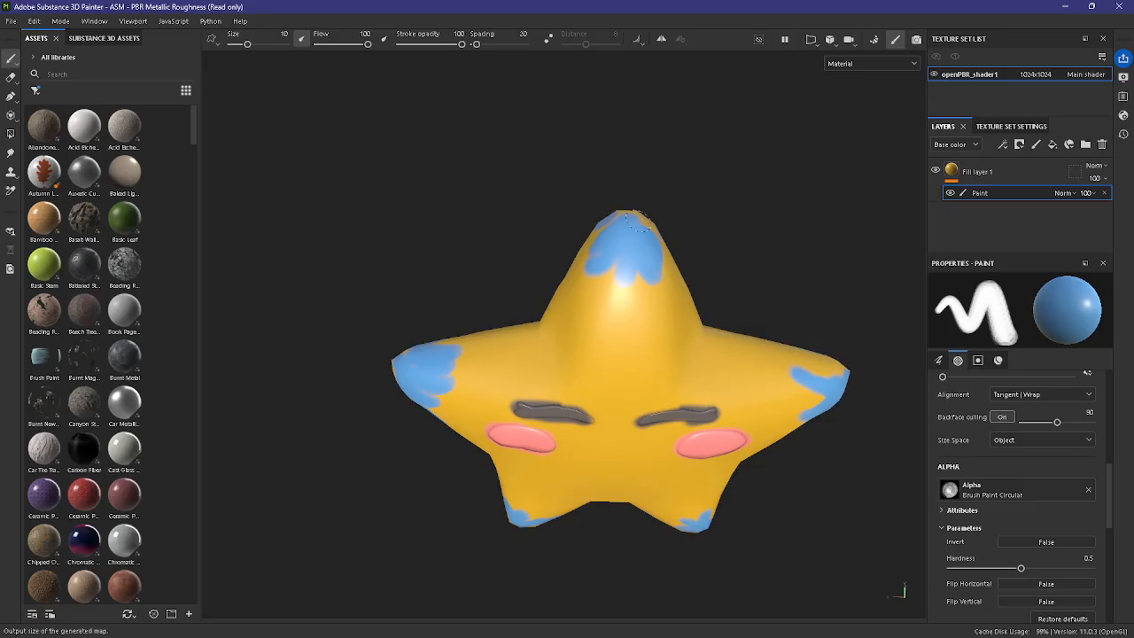
pyautogui.keyDown('alt'); pyautogui.moveTo(884, 516); pyautogui.dragTo(828, 485); pyautogui.keyUp('alt')
pyautogui.moveTo(869, 417); pyautogui.dragTo(837, 405)
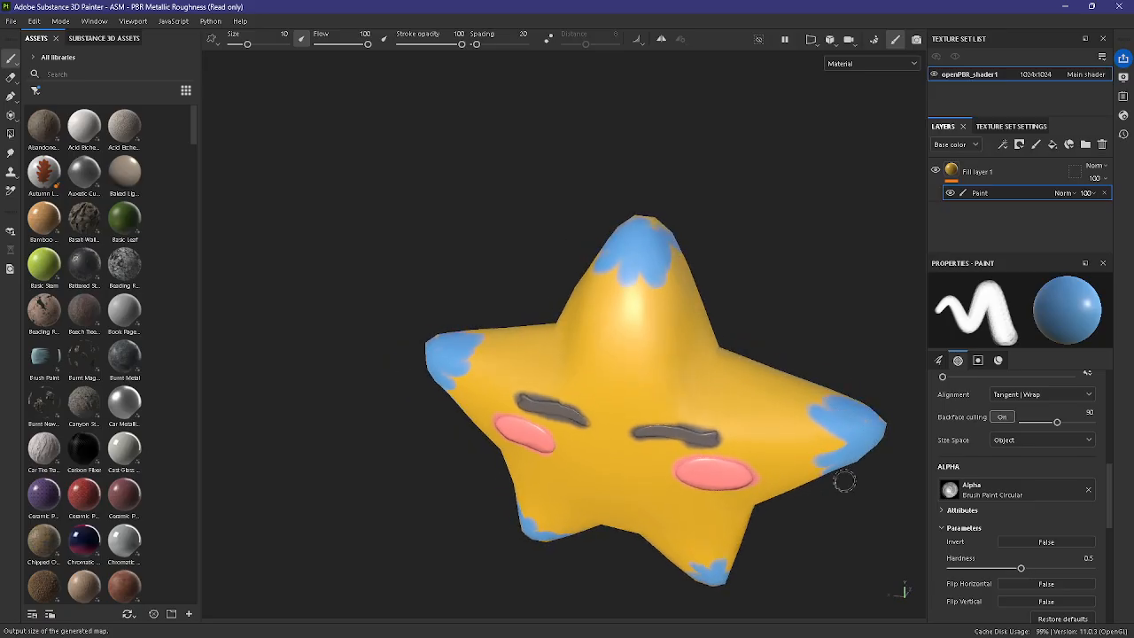
# Step: Touch up the blue paint around the undersides of the star's two lower points
pyautogui.moveTo(844, 480)
pyautogui.keyDown('alt'); pyautogui.mouseDown()
pyautogui.moveTo(665, 413)
pyautogui.moveTo(633, 425)
pyautogui.moveTo(656, 389)
pyautogui.moveTo(620, 559)
pyautogui.moveTo(606, 496)
pyautogui.moveTo(703, 481)
pyautogui.mouseUp(); pyautogui.keyUp('alt')
pyautogui.scroll(3, 703, 481)
pyautogui.keyDown('alt'); pyautogui.moveTo(703, 481); pyautogui.dragTo(719, 443, button='middle'); pyautogui.keyUp('alt')
pyautogui.moveTo(666, 410)
pyautogui.mouseDown()
pyautogui.moveTo(711, 440)
pyautogui.moveTo(430, 448)
pyautogui.moveTo(422, 356)
pyautogui.mouseUp()
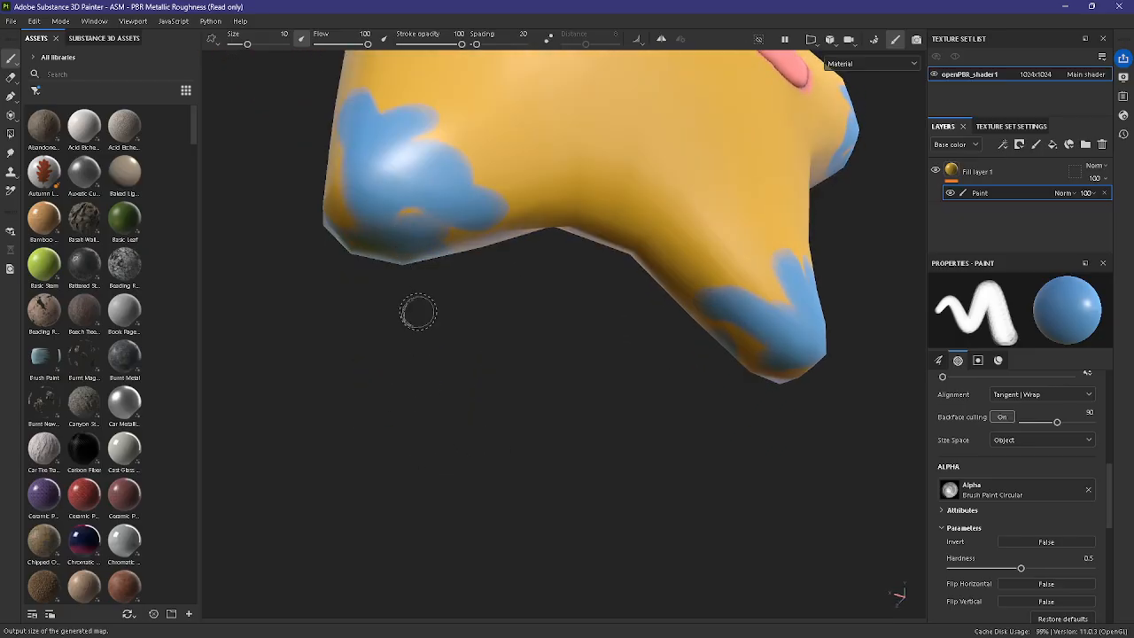
pyautogui.keyDown('alt'); pyautogui.moveTo(418, 311); pyautogui.dragTo(469, 367); pyautogui.keyUp('alt')
pyautogui.moveTo(483, 241); pyautogui.dragTo(513, 310)
pyautogui.scroll(-4, 652, 420)
pyautogui.keyDown('alt'); pyautogui.moveTo(653, 419); pyautogui.dragTo(582, 446); pyautogui.keyUp('alt')
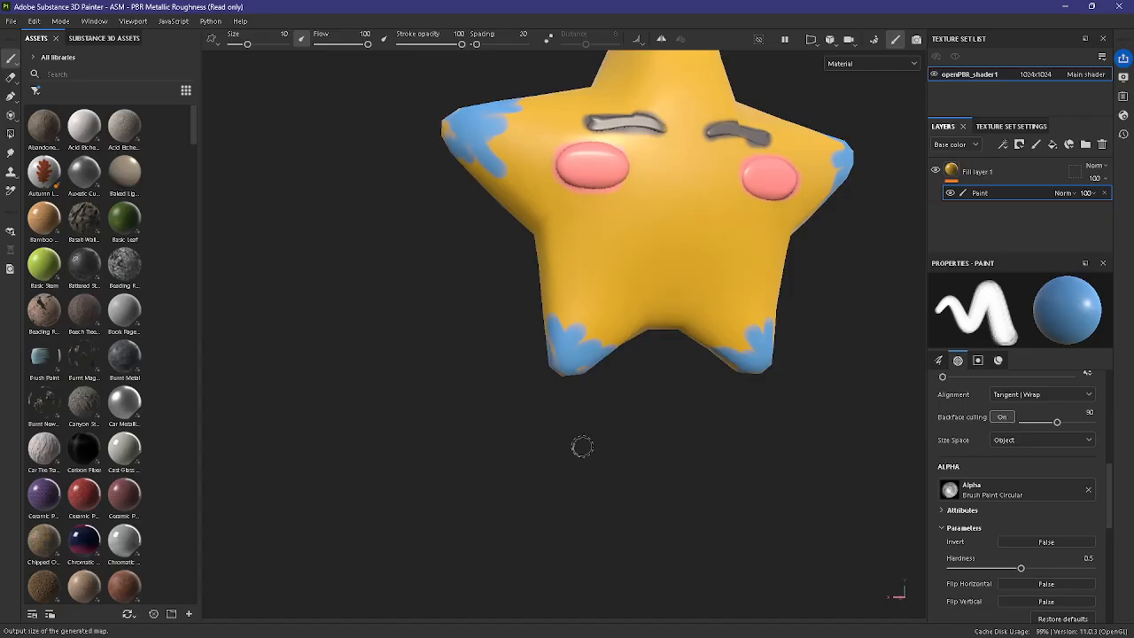
pyautogui.keyDown('alt'); pyautogui.moveTo(678, 394); pyautogui.dragTo(603, 511, button='middle'); pyautogui.keyUp('alt')
pyautogui.keyDown('alt'); pyautogui.moveTo(864, 398); pyautogui.dragTo(774, 450); pyautogui.keyUp('alt')
pyautogui.scroll(-1, 761, 450)
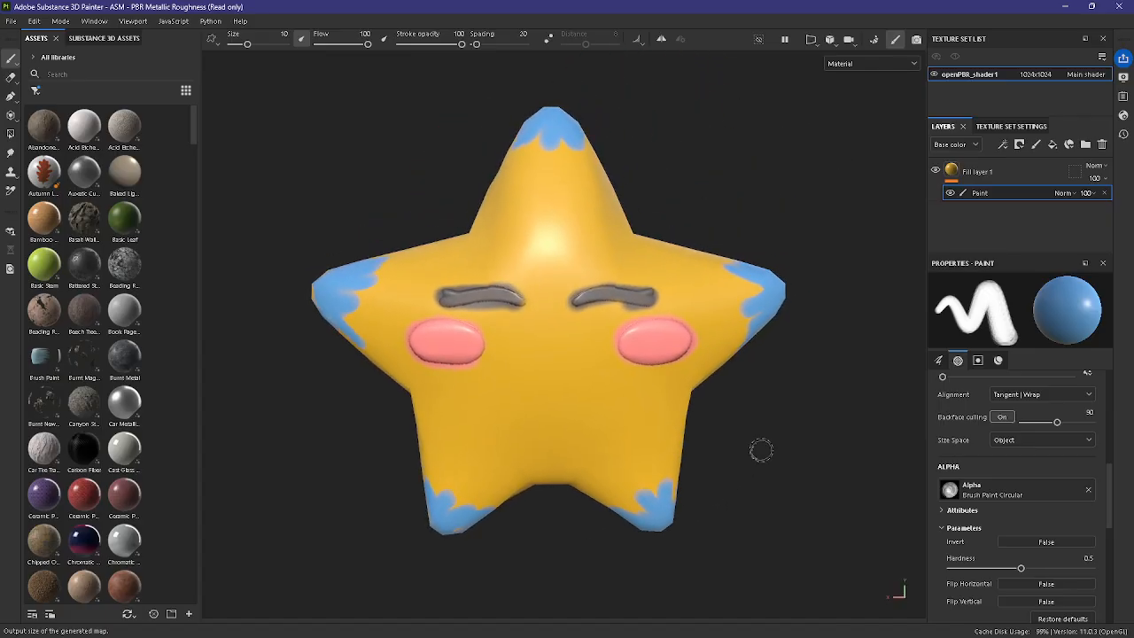
pyautogui.keyDown('alt'); pyautogui.moveTo(761, 450); pyautogui.dragTo(836, 399, button='middle'); pyautogui.keyUp('alt')
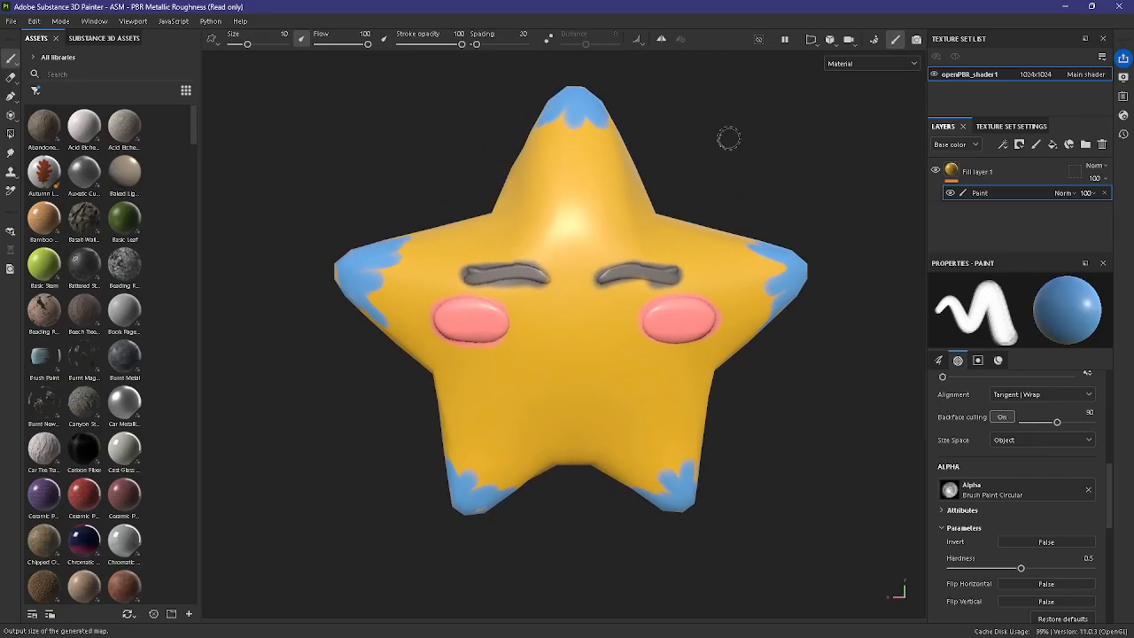
# Step: Search the assets for "fabric" and add the Cotton Tricotine Weave Novelty Yarn Back Side Scan material above the yellow fill layer
pyautogui.click(1028, 174)
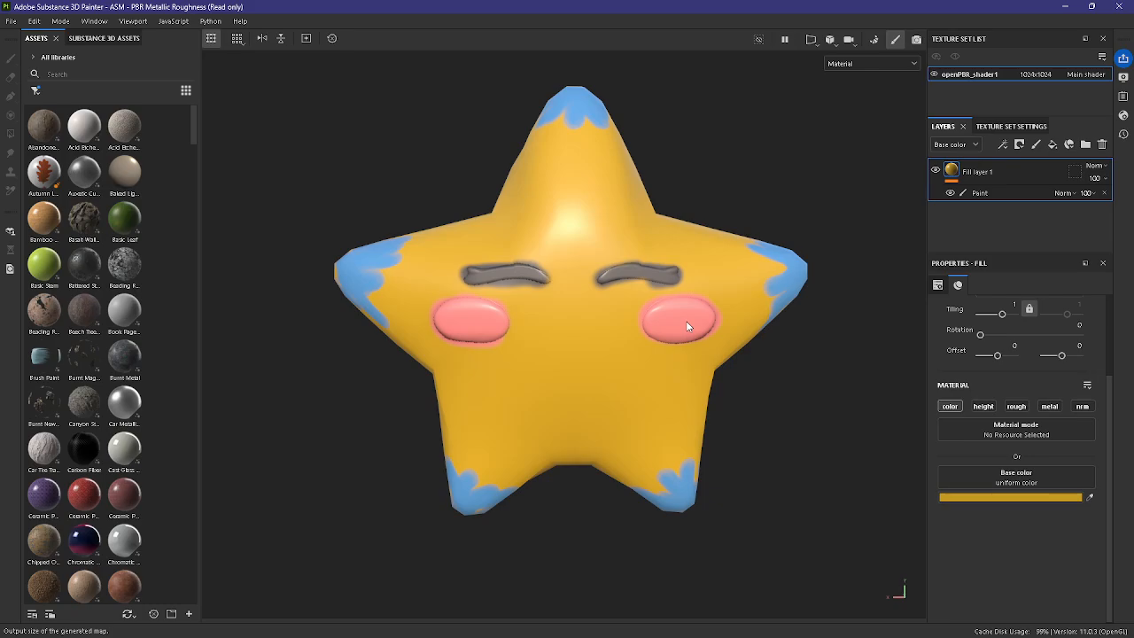
pyautogui.click(129, 72)
pyautogui.write('fabric')
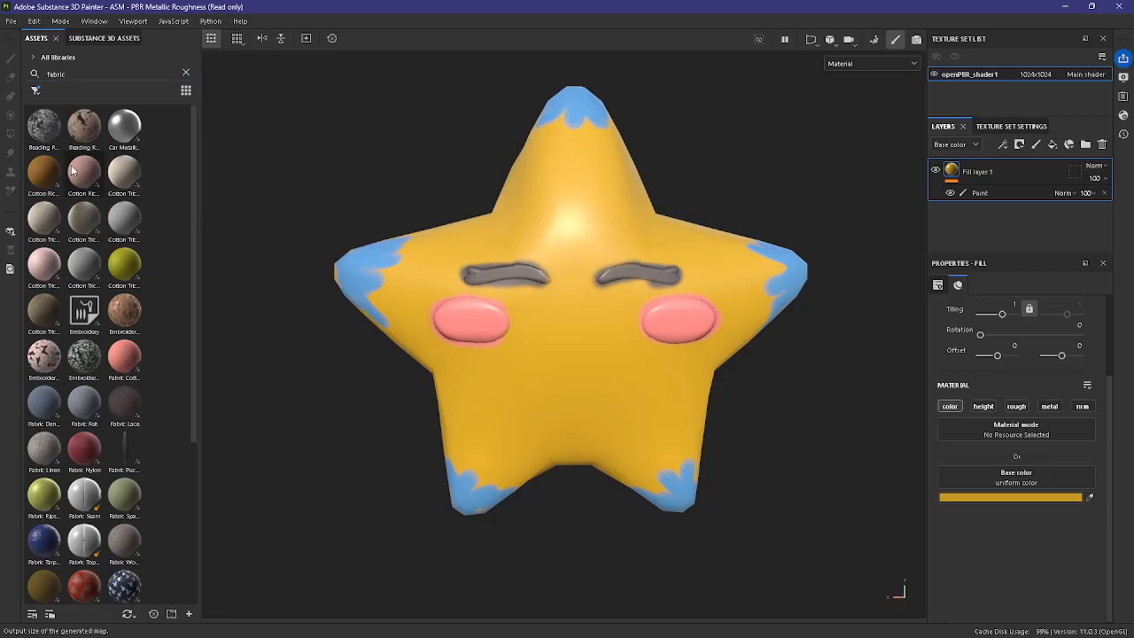
pyautogui.moveTo(72, 171)
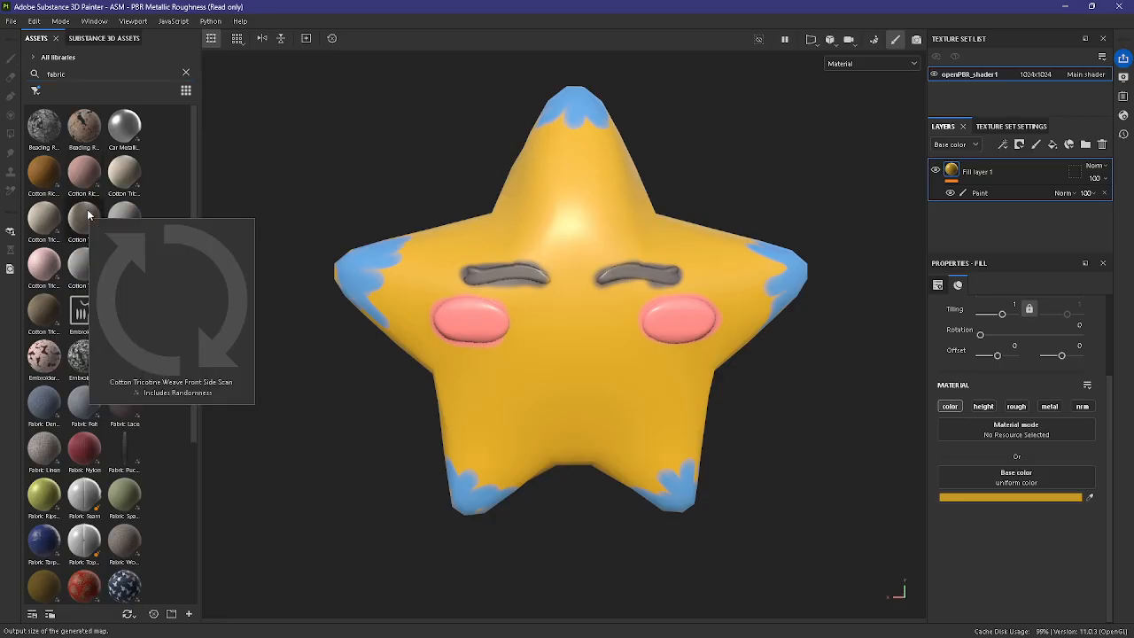
pyautogui.moveTo(38, 273)
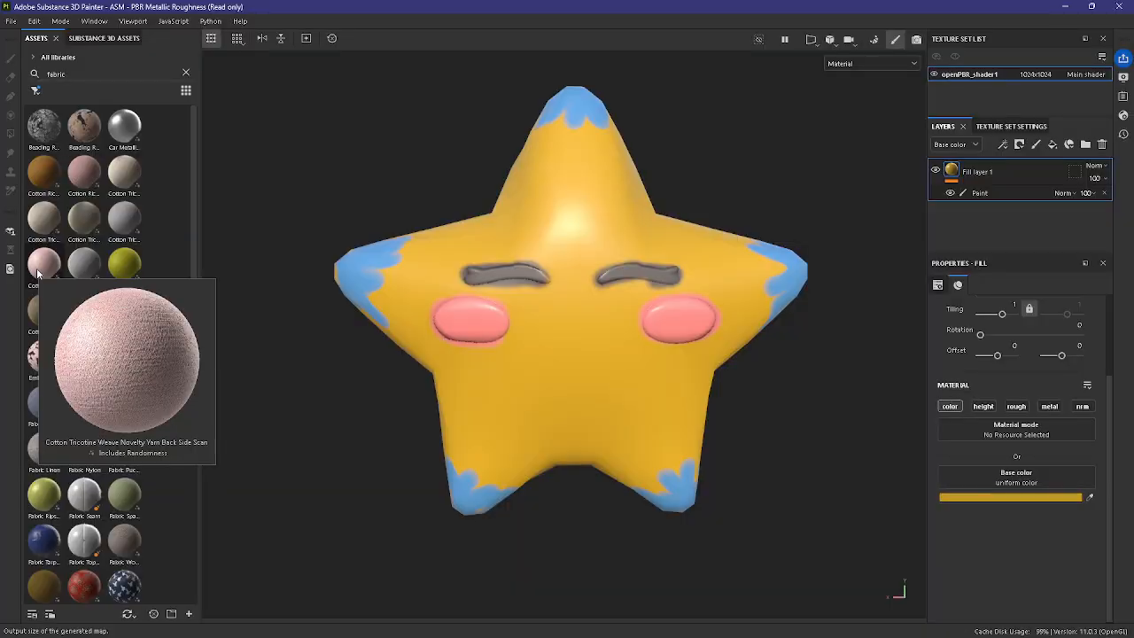
pyautogui.moveTo(38, 272); pyautogui.dragTo(1003, 162)
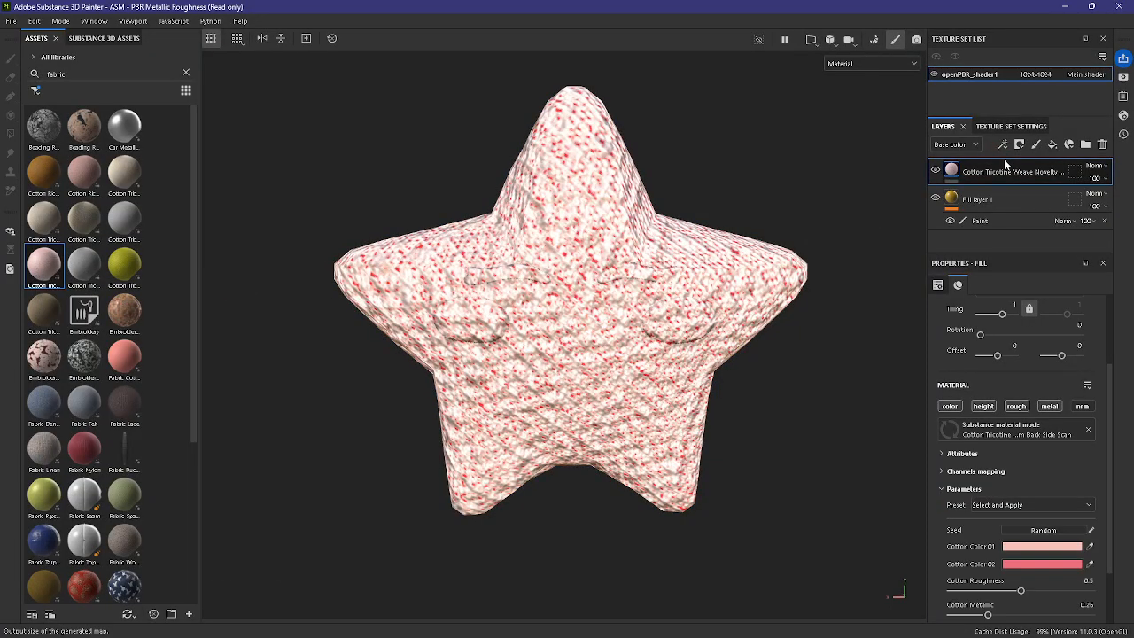
# Step: Turn off the fabric layer's color, roughness and metallic channels so only its height affects the star
pyautogui.click(950, 406)
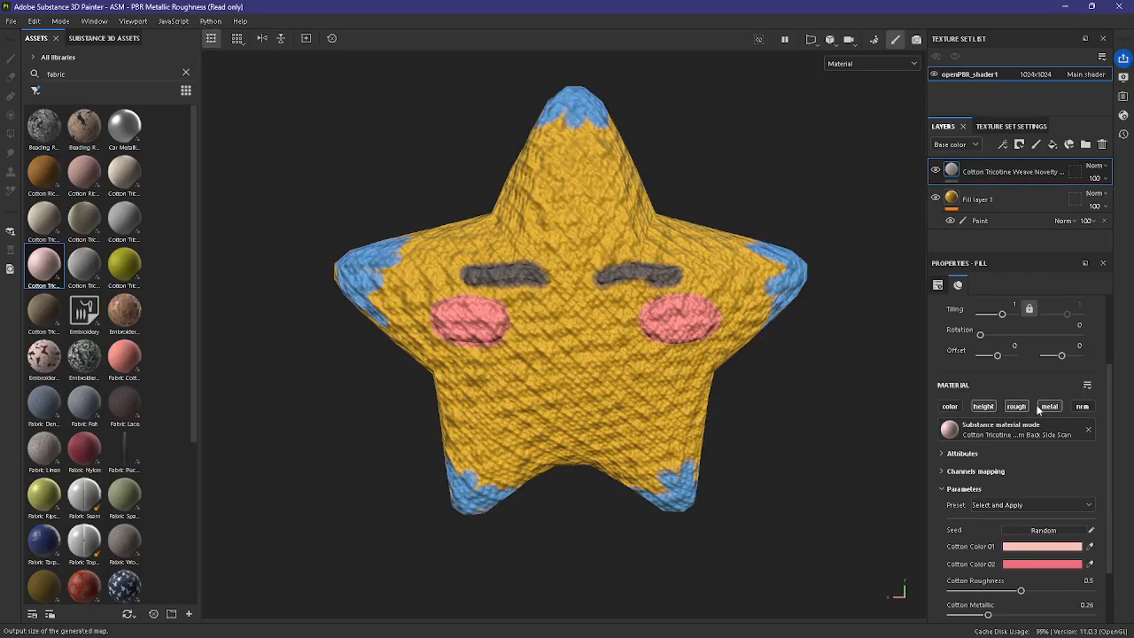
pyautogui.click(983, 405)
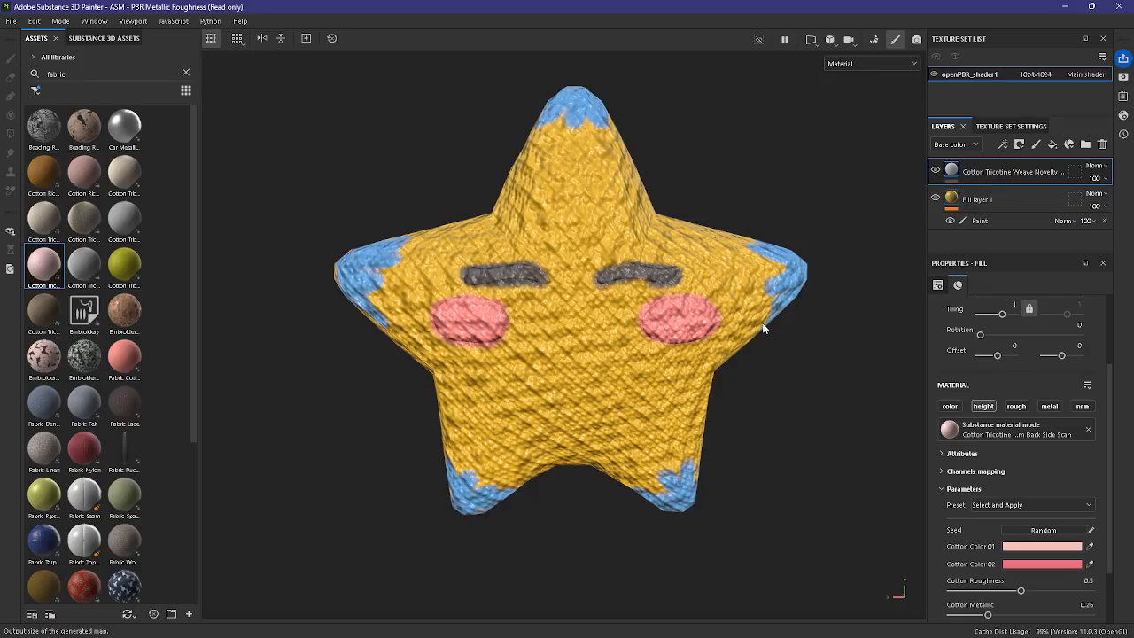
pyautogui.keyDown('alt'); pyautogui.moveTo(759, 324); pyautogui.dragTo(1012, 493); pyautogui.keyUp('alt')
pyautogui.scroll(-2, 769, 453)
pyautogui.keyDown('alt'); pyautogui.moveTo(768, 459); pyautogui.dragTo(780, 430); pyautogui.keyUp('alt')
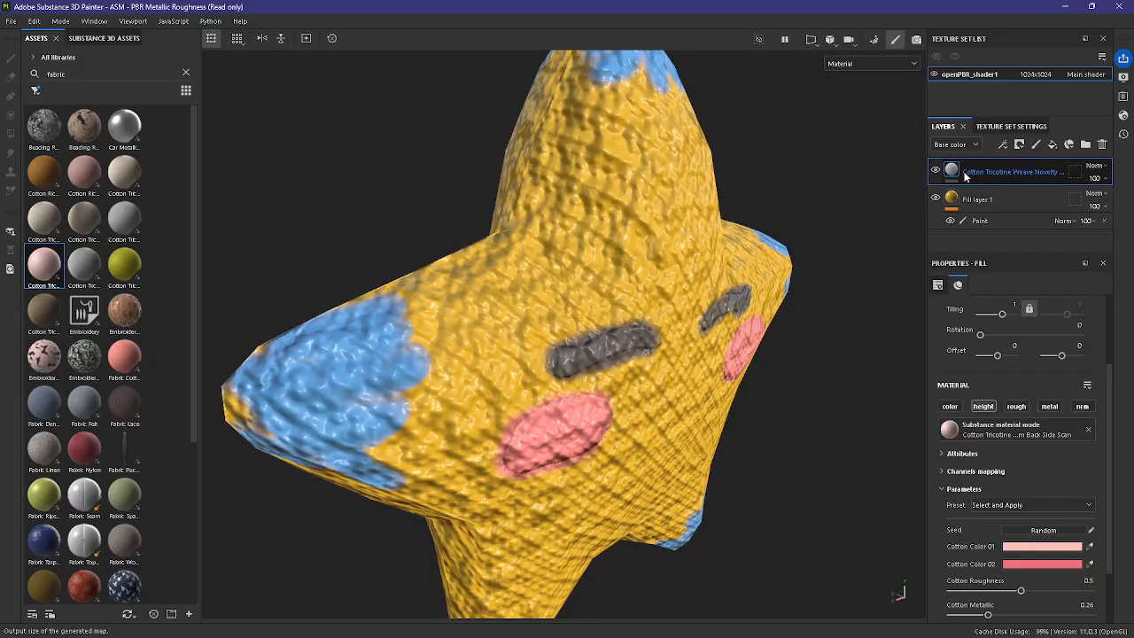
# Step: Enable the roughness channel on the yellow fill layer and raise its roughness to about 0.88
pyautogui.click(968, 197)
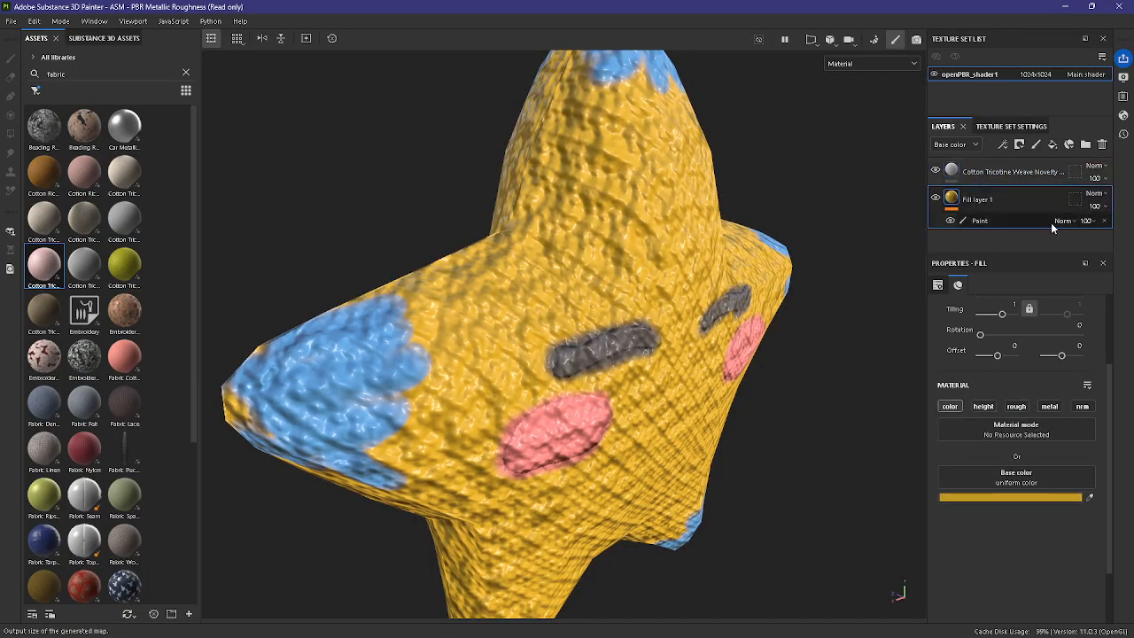
pyautogui.scroll(-2, 1032, 508)
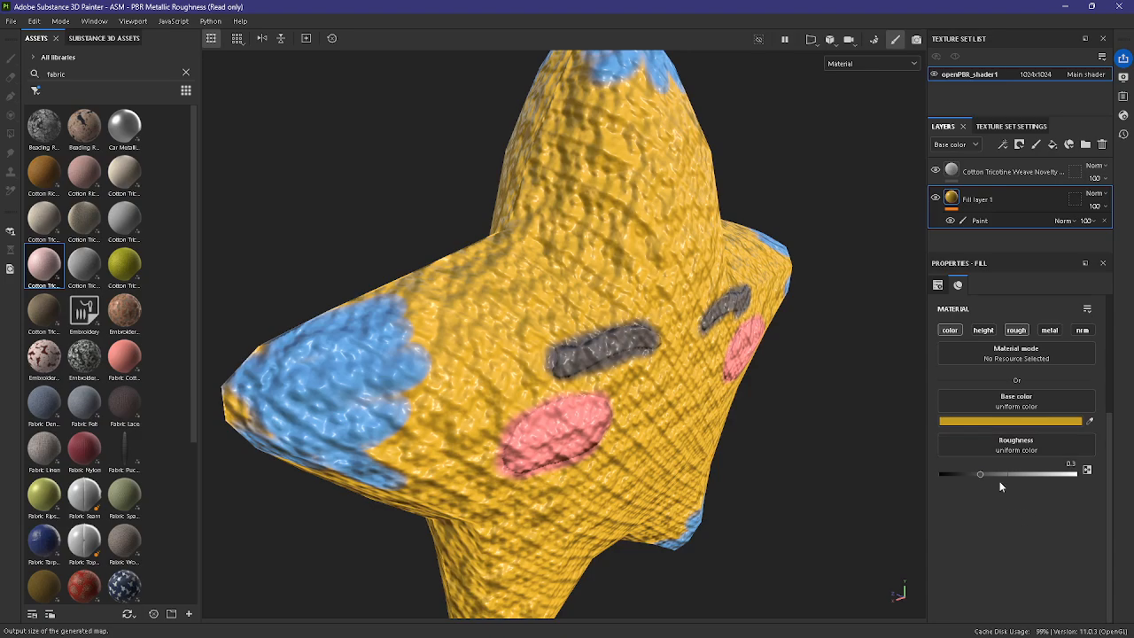
pyautogui.moveTo(980, 474); pyautogui.dragTo(1053, 475)
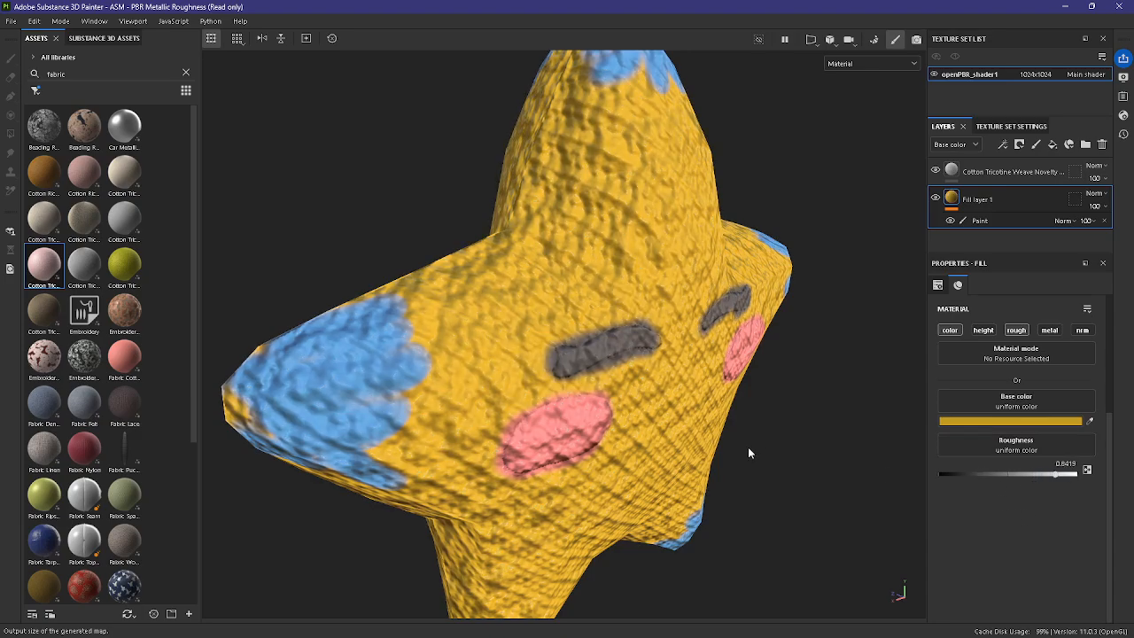
pyautogui.keyDown('alt'); pyautogui.moveTo(750, 452); pyautogui.dragTo(620, 410); pyautogui.keyUp('alt')
pyautogui.keyDown('alt'); pyautogui.moveTo(669, 413); pyautogui.dragTo(714, 446, button='middle'); pyautogui.keyUp('alt')
pyautogui.keyDown('alt'); pyautogui.moveTo(714, 445); pyautogui.dragTo(763, 471, button='right'); pyautogui.keyUp('alt')
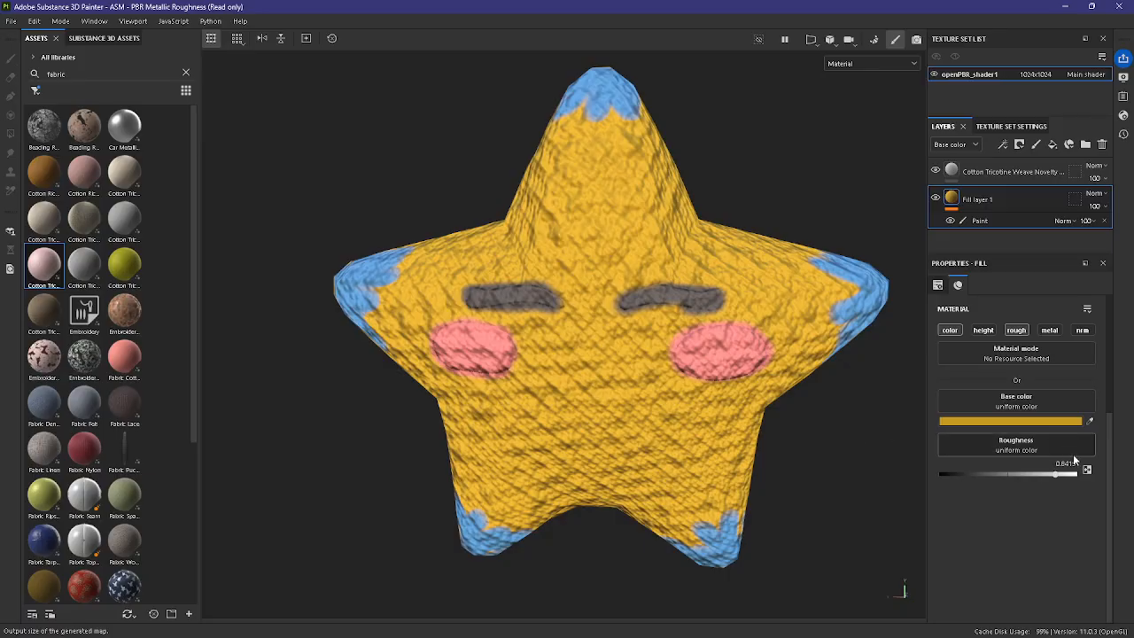
pyautogui.moveTo(1057, 475); pyautogui.dragTo(1061, 475)
pyautogui.scroll(2, 779, 467)
pyautogui.keyDown('alt'); pyautogui.moveTo(789, 467); pyautogui.dragTo(789, 507, button='middle'); pyautogui.keyUp('alt')
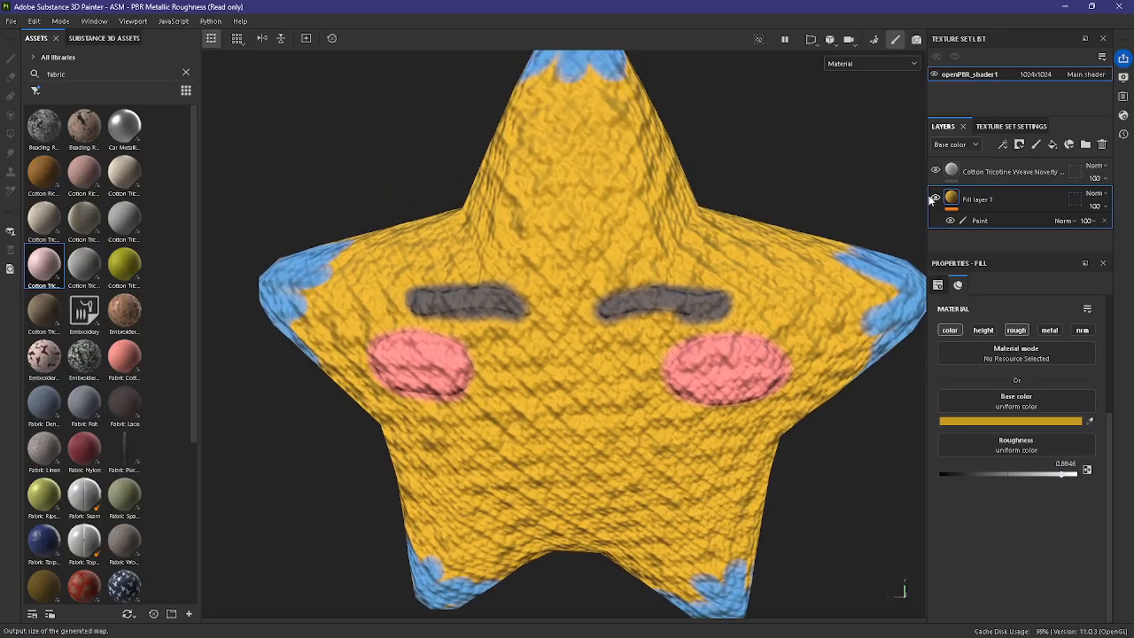
# Step: Set the tiling of the cotton fabric layer to 1.19
pyautogui.click(956, 173)
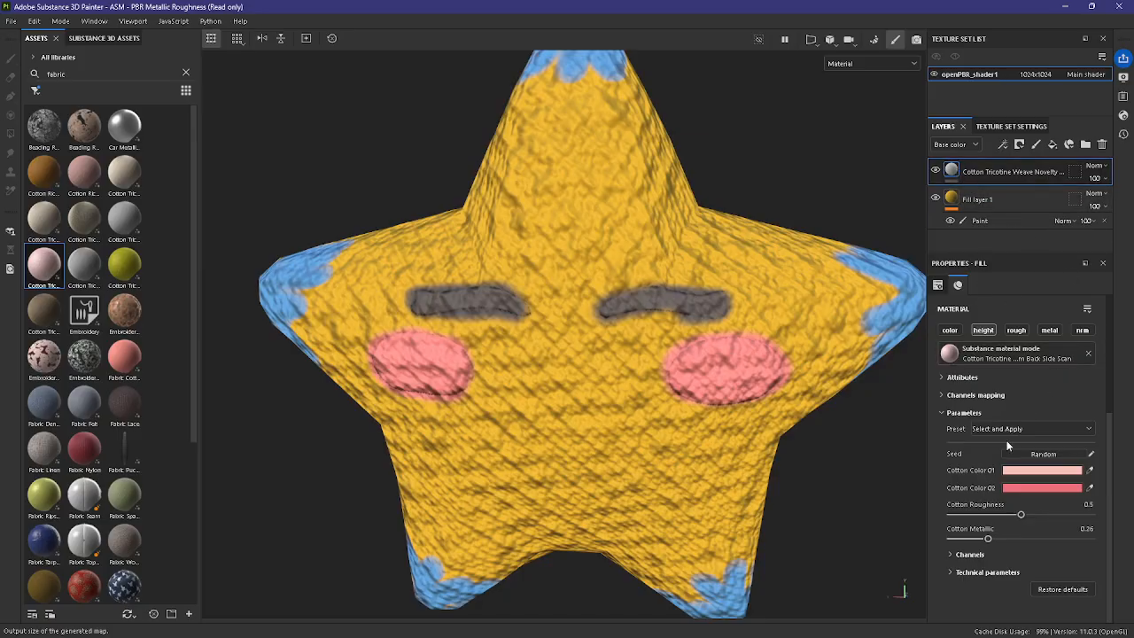
pyautogui.scroll(-2, 787, 352)
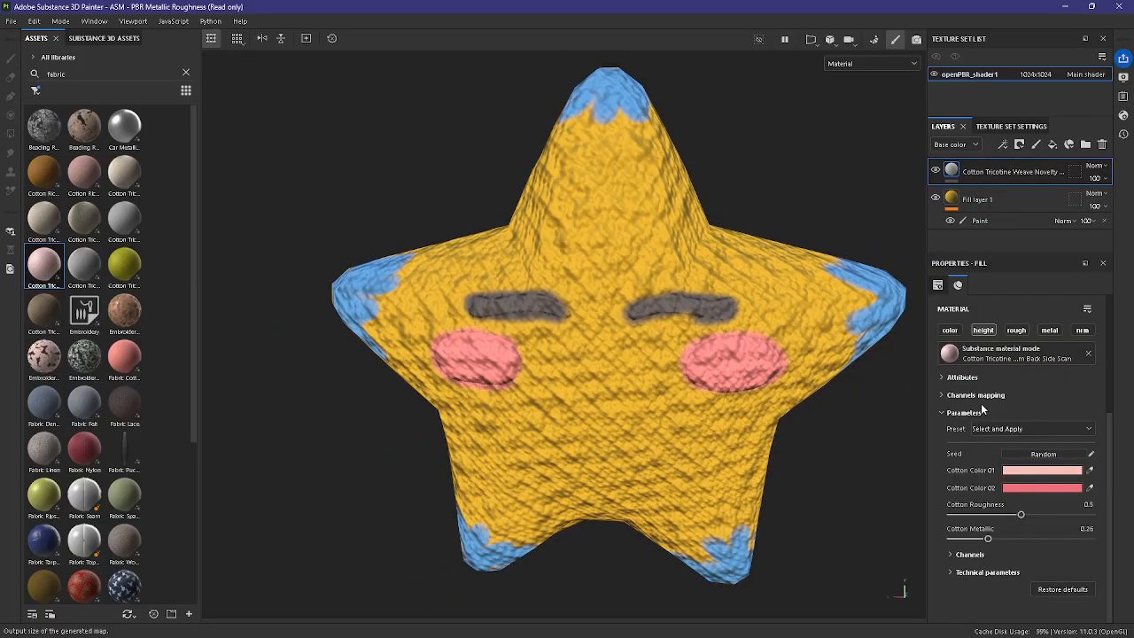
pyautogui.scroll(4, 994, 409)
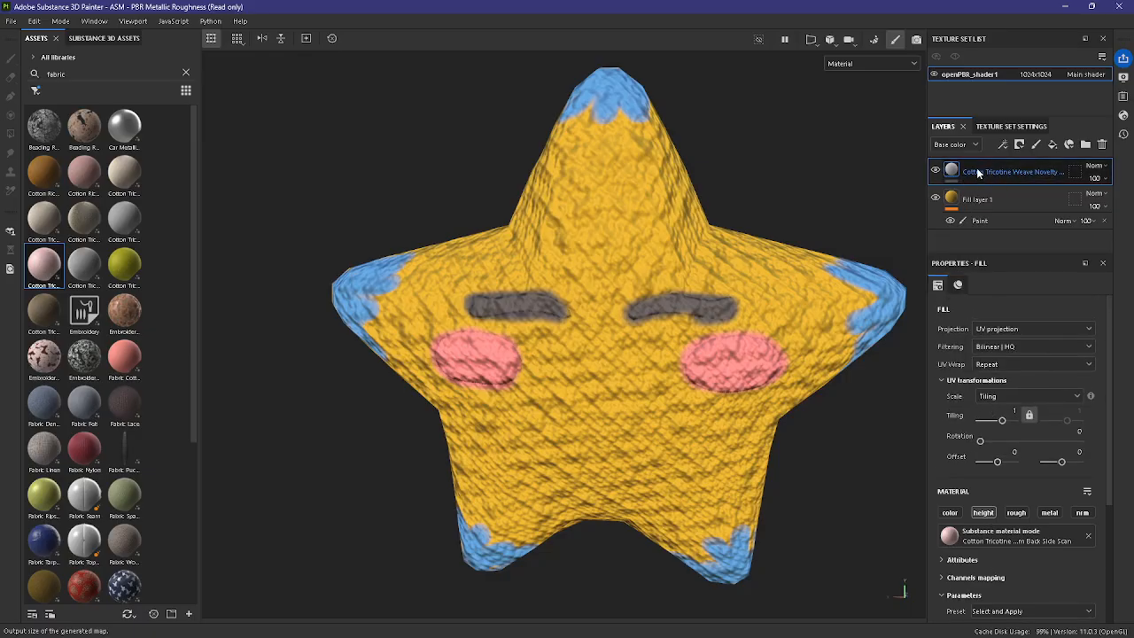
pyautogui.moveTo(1001, 420); pyautogui.dragTo(1001, 423)
pyautogui.scroll(5, 822, 421)
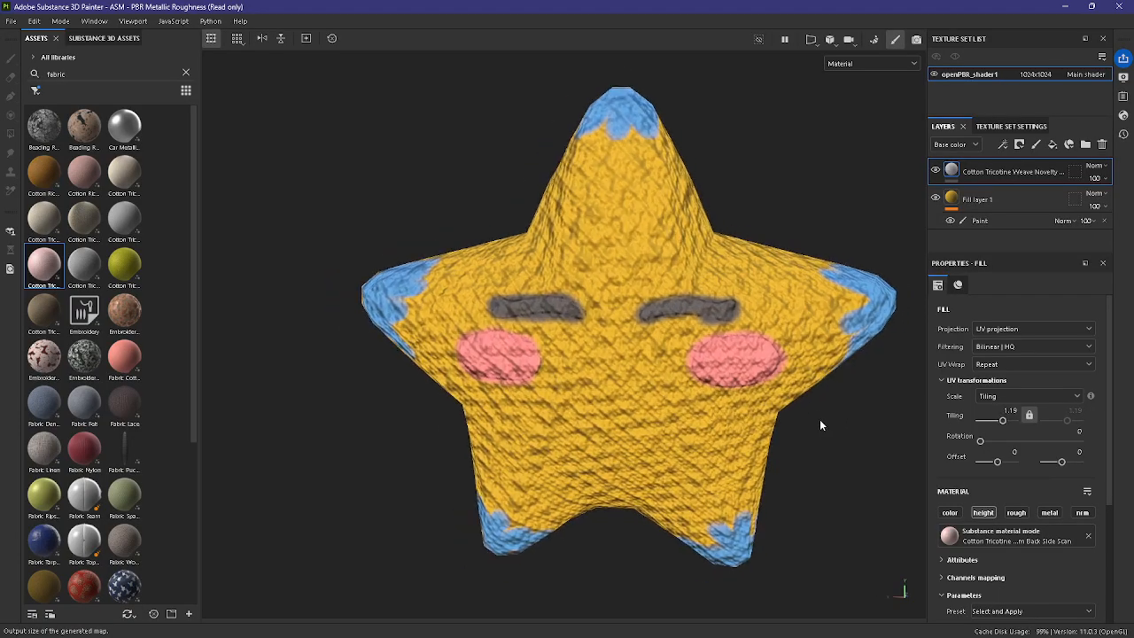
# Step: In the fabric material's technical parameters, lower the height range to 0.44 and the height position to 0.39
pyautogui.scroll(-3, 1001, 475)
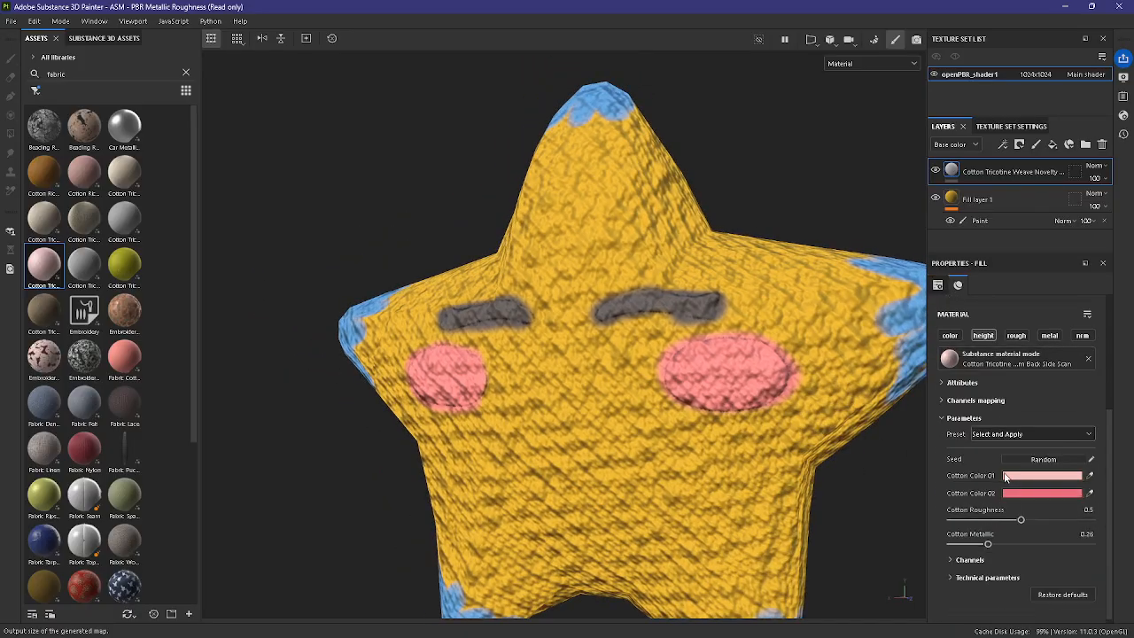
pyautogui.scroll(-1, 1001, 475)
pyautogui.scroll(1, 1054, 532)
pyautogui.scroll(-1, 1045, 529)
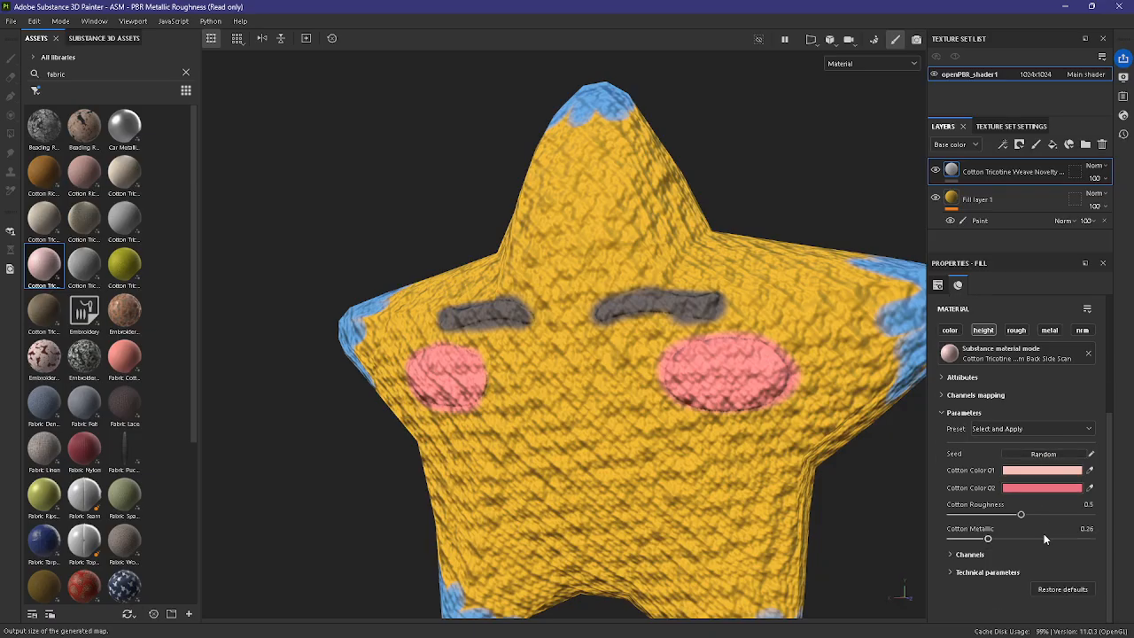
pyautogui.click(999, 573)
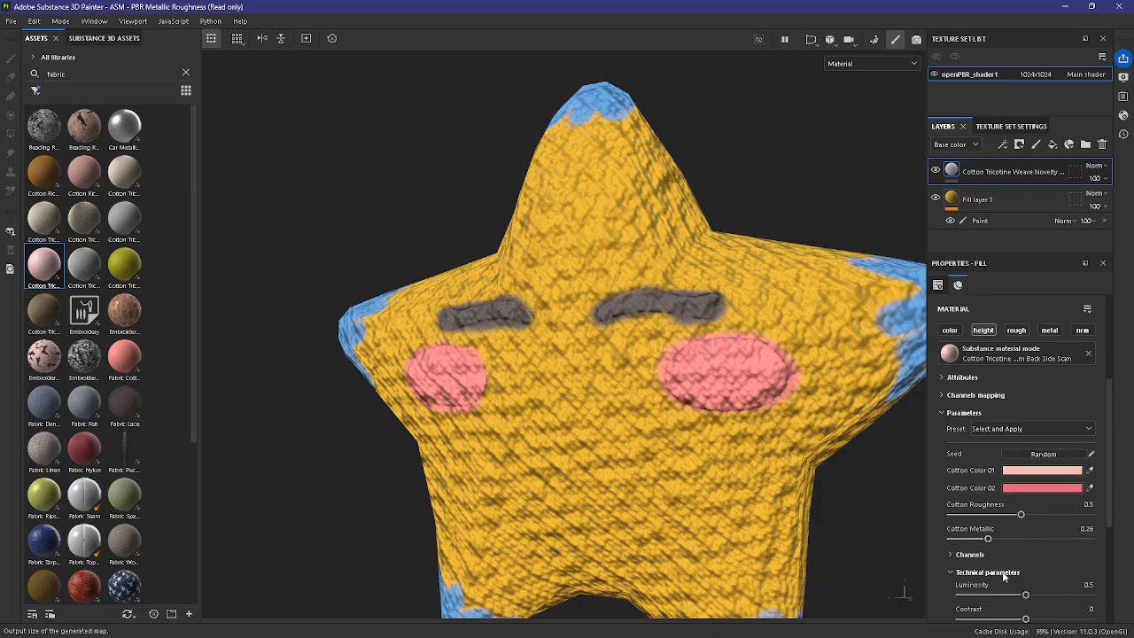
pyautogui.scroll(-4, 1003, 571)
pyautogui.scroll(4, 1019, 532)
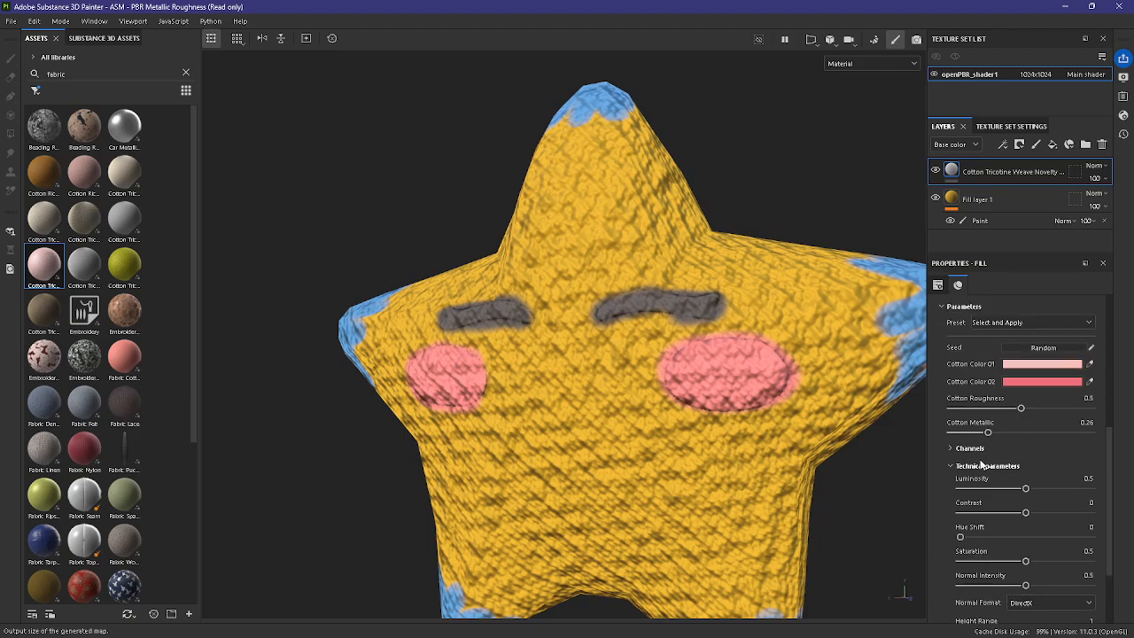
pyautogui.click(980, 465)
pyautogui.click(989, 573)
pyautogui.scroll(-5, 983, 531)
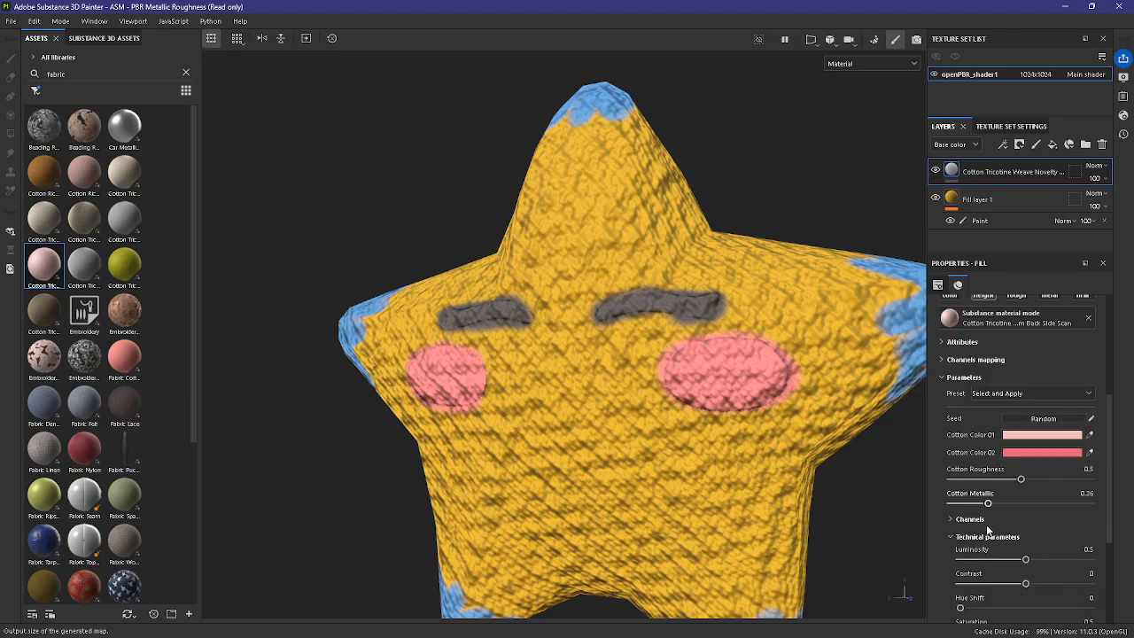
pyautogui.moveTo(754, 409)
pyautogui.keyDown('alt'); pyautogui.mouseDown()
pyautogui.moveTo(678, 437)
pyautogui.moveTo(746, 459)
pyautogui.moveTo(859, 530)
pyautogui.moveTo(611, 432)
pyautogui.moveTo(733, 430)
pyautogui.moveTo(671, 425)
pyautogui.moveTo(769, 392)
pyautogui.mouseUp(); pyautogui.keyUp('alt')
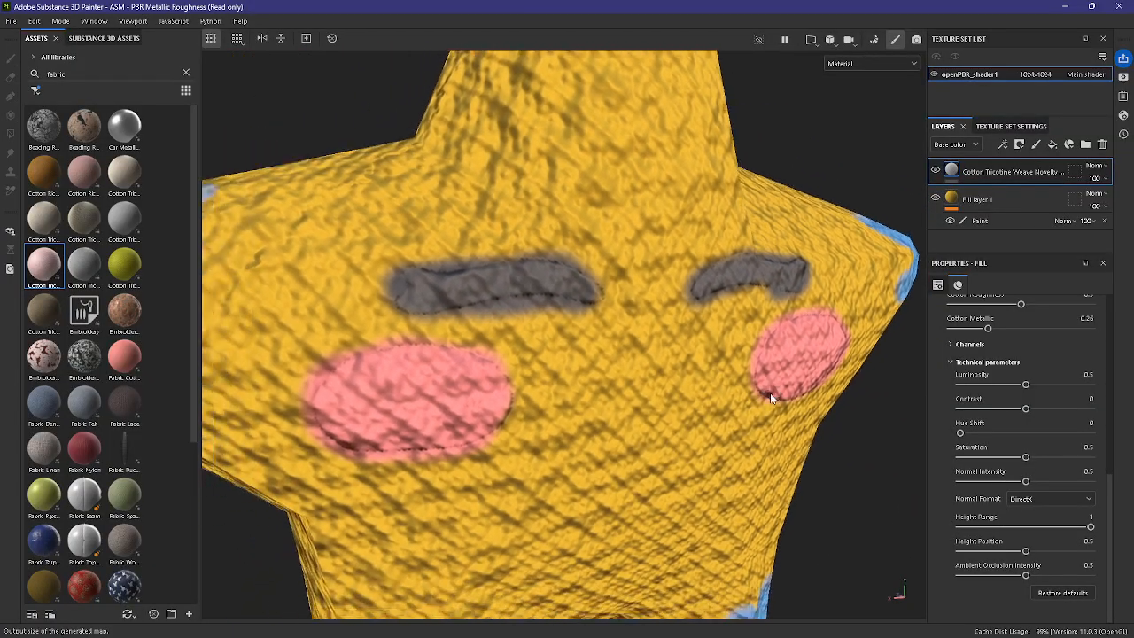
pyautogui.moveTo(1051, 528); pyautogui.dragTo(1027, 529)
pyautogui.press('f')
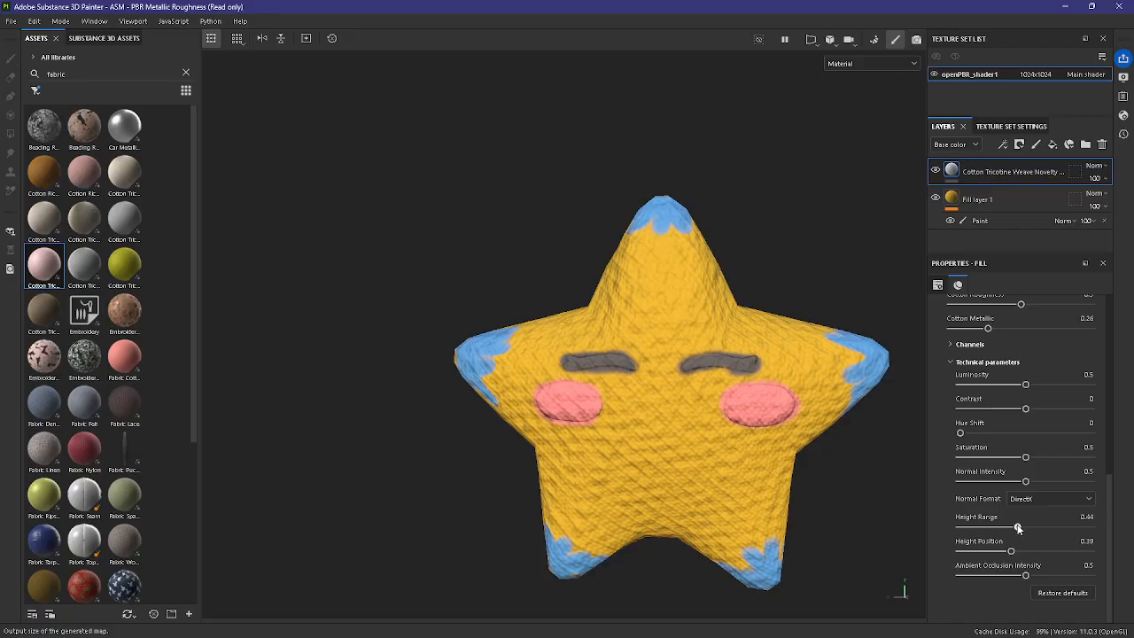
# Step: Soften the weave further by reducing the fabric's height range to 0.23
pyautogui.moveTo(1018, 528); pyautogui.dragTo(991, 529)
pyautogui.scroll(3, 855, 519)
pyautogui.keyDown('alt'); pyautogui.moveTo(850, 519); pyautogui.dragTo(939, 524); pyautogui.keyUp('alt')
pyautogui.scroll(-3, 897, 560)
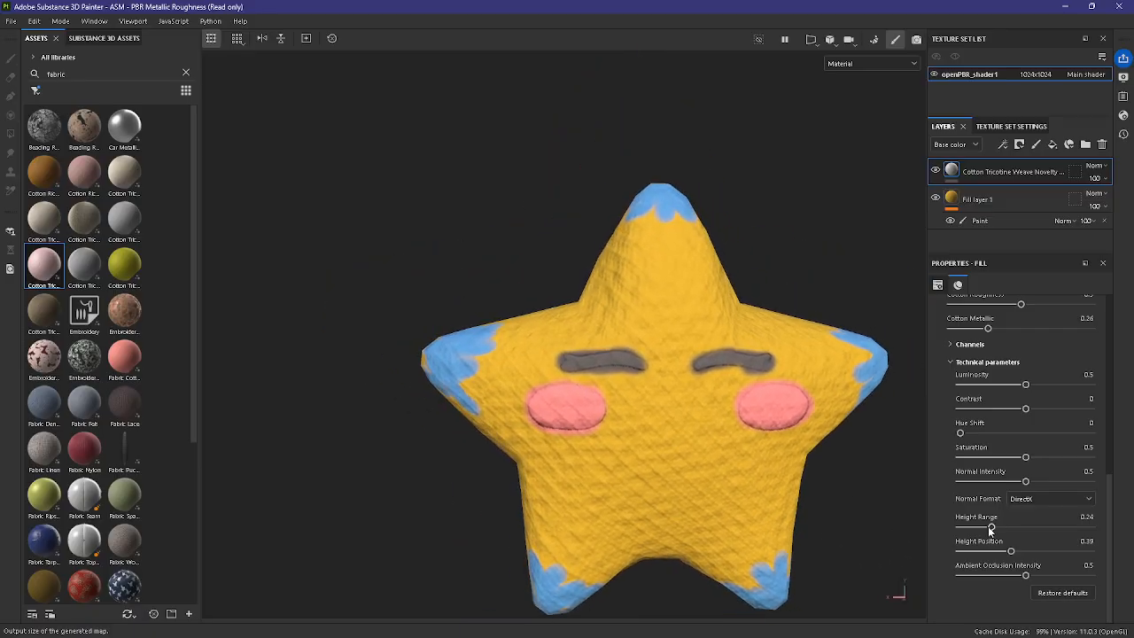
pyautogui.click(866, 519)
pyautogui.moveTo(866, 519)
pyautogui.keyDown('alt'); pyautogui.mouseDown()
pyautogui.moveTo(855, 501)
pyautogui.moveTo(747, 501)
pyautogui.moveTo(779, 525)
pyautogui.mouseUp(); pyautogui.keyUp('alt')
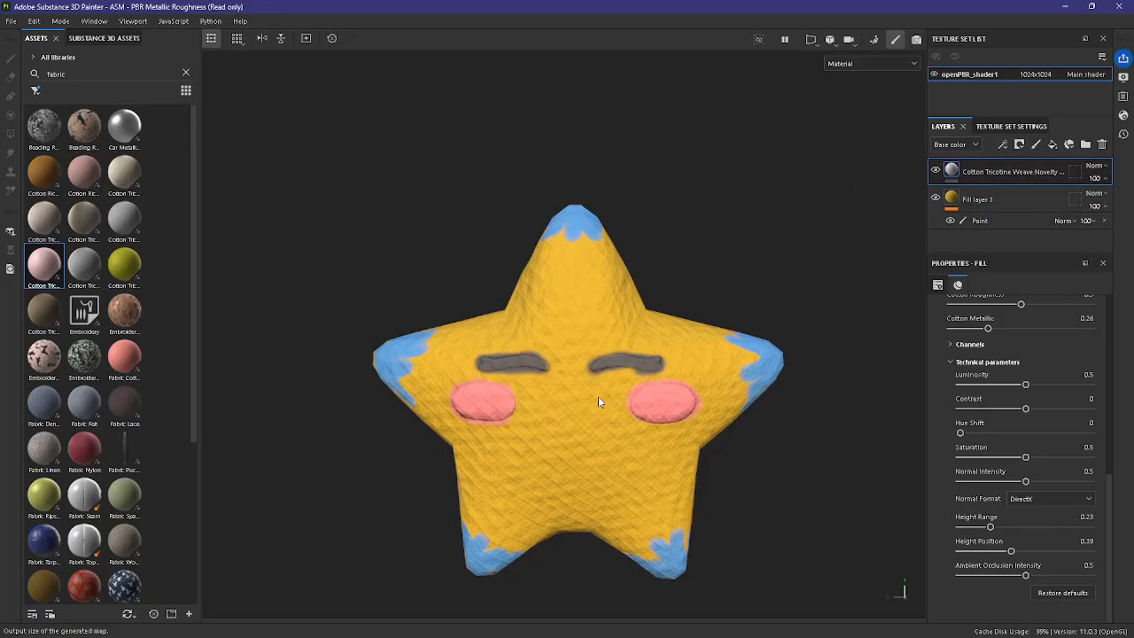
pyautogui.scroll(-1, 597, 396)
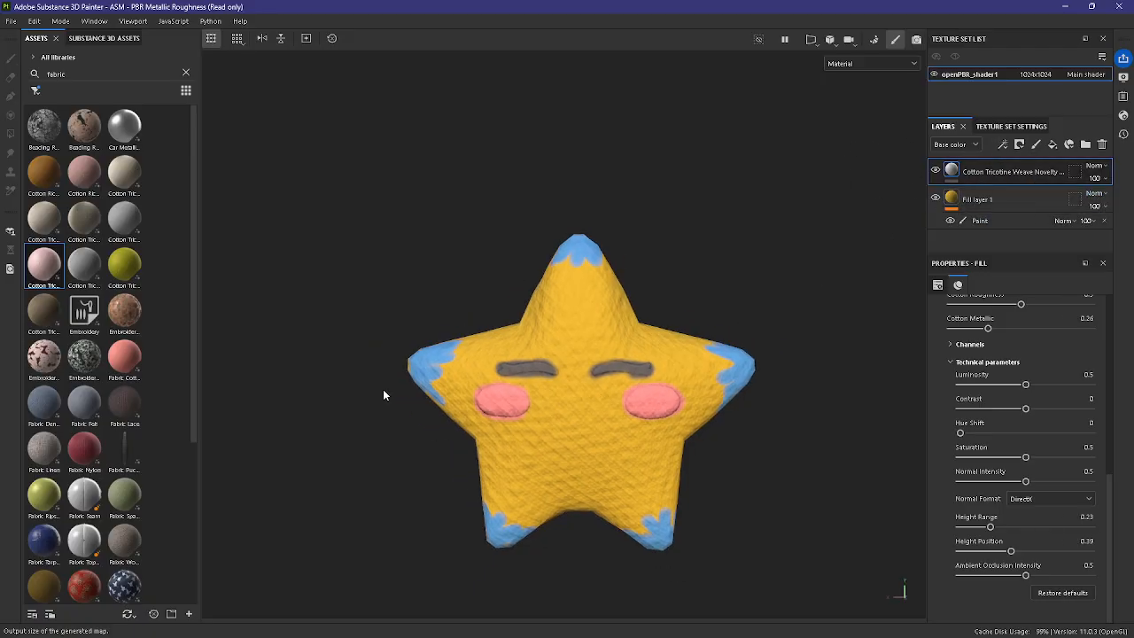
# Step: Create a layer folder named "base", move the fabric and yellow fill layers into it, and collapse it
pyautogui.click(1086, 145)
pyautogui.doubleClick(985, 172)
pyautogui.write('Base')
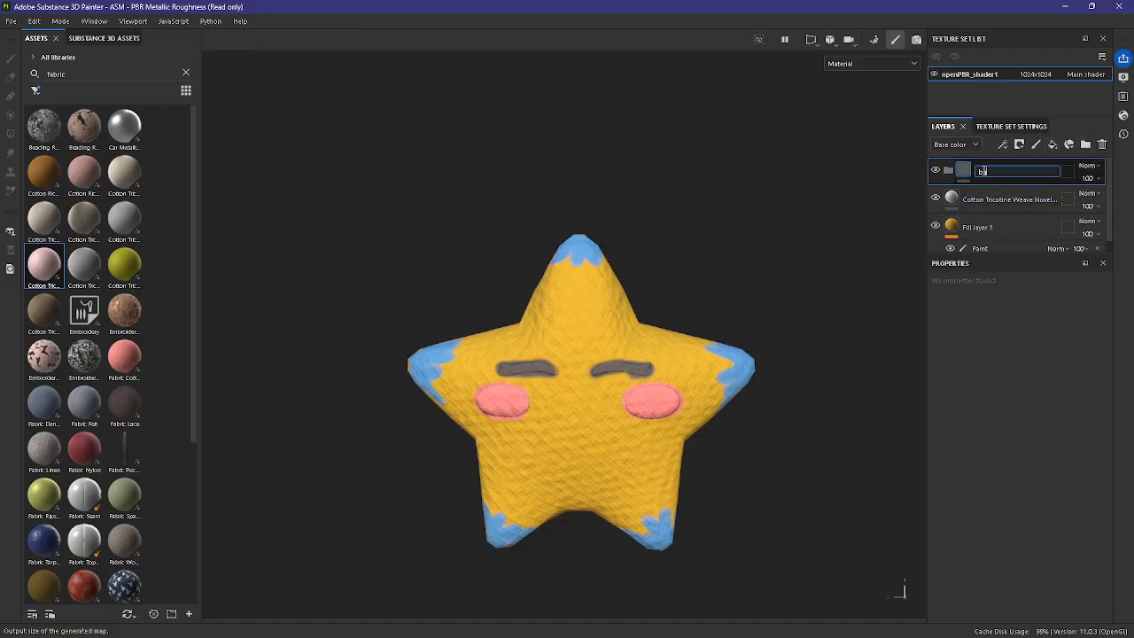
pyautogui.click(1020, 200)
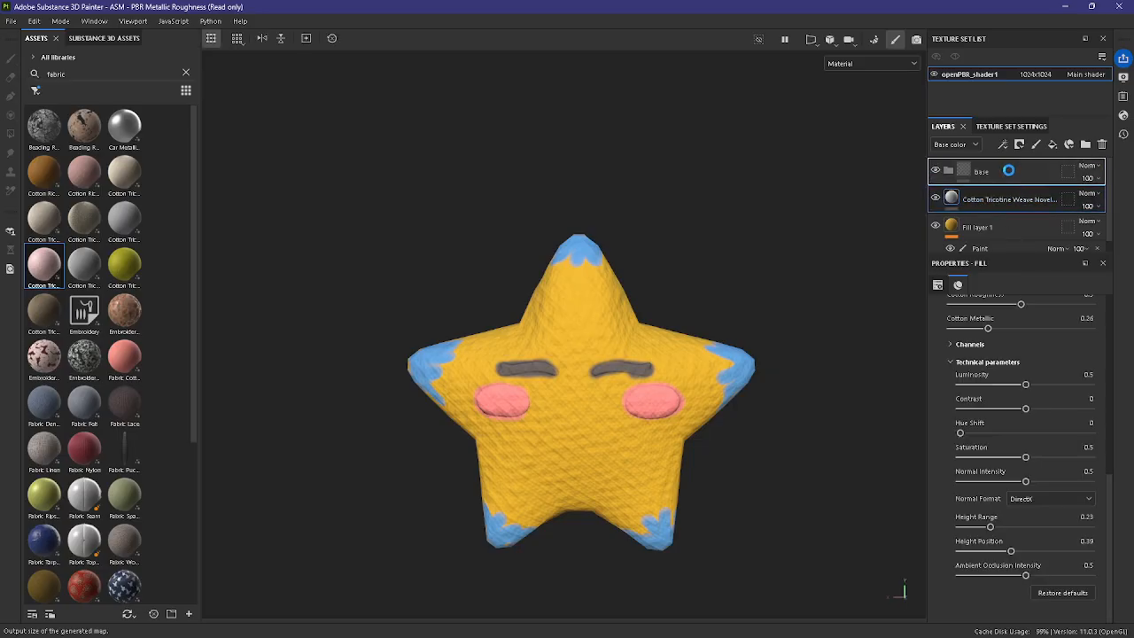
pyautogui.click(1009, 228)
pyautogui.moveTo(1009, 230); pyautogui.dragTo(949, 170)
pyautogui.click(949, 170)
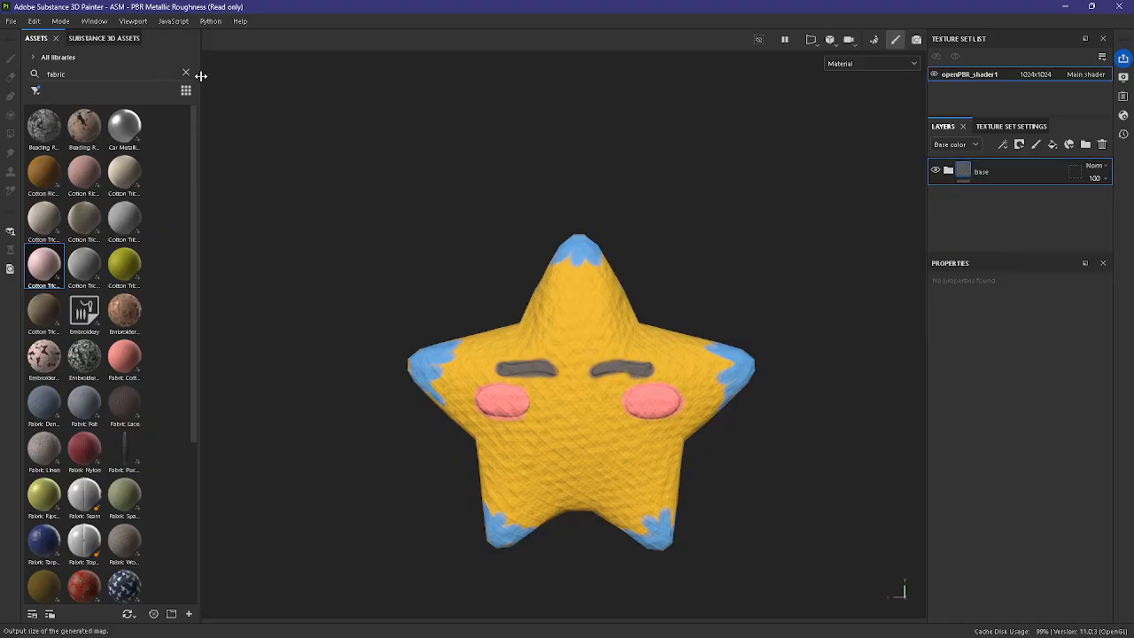
# Step: Widen the asset library, filter it to smart materials and clear the fabric search
pyautogui.moveTo(200, 76); pyautogui.dragTo(242, 76)
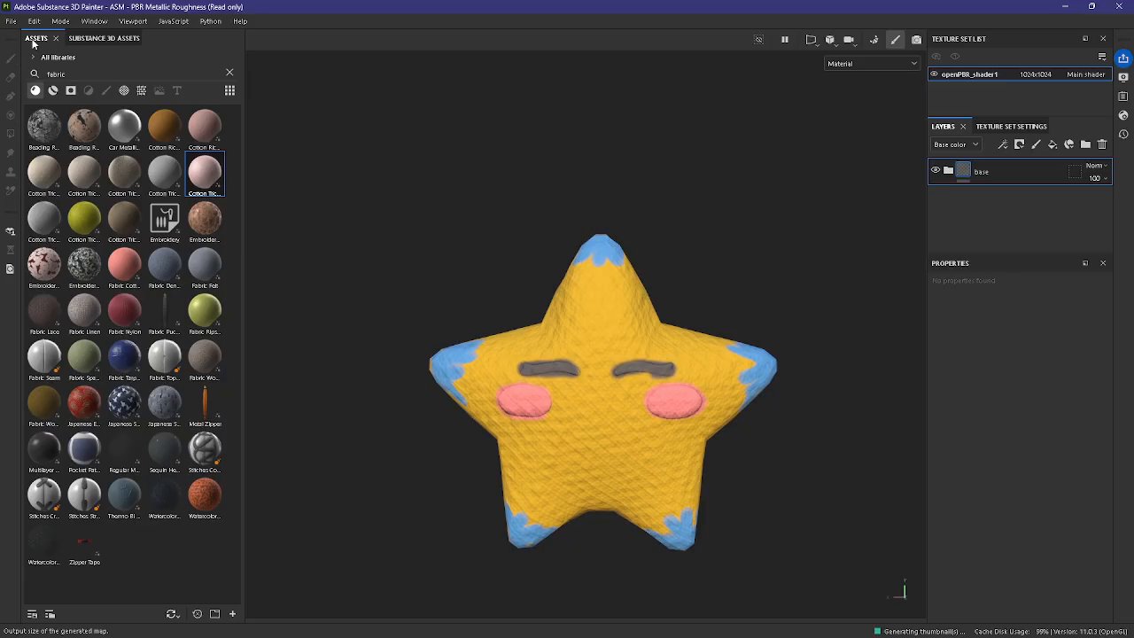
pyautogui.click(71, 90)
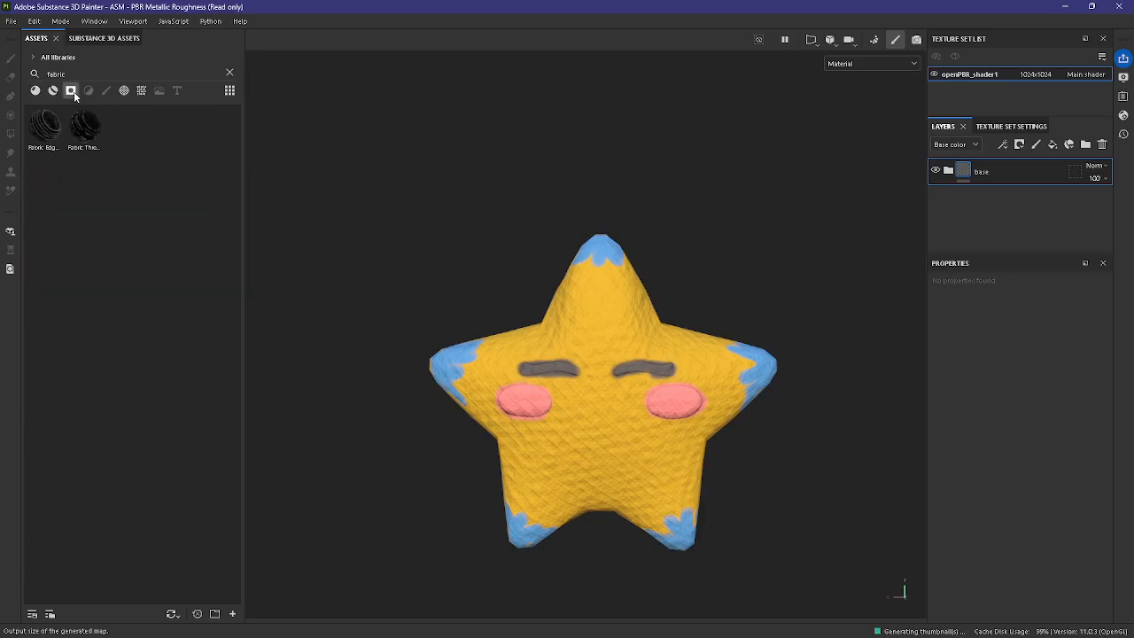
pyautogui.click(53, 90)
pyautogui.click(231, 75)
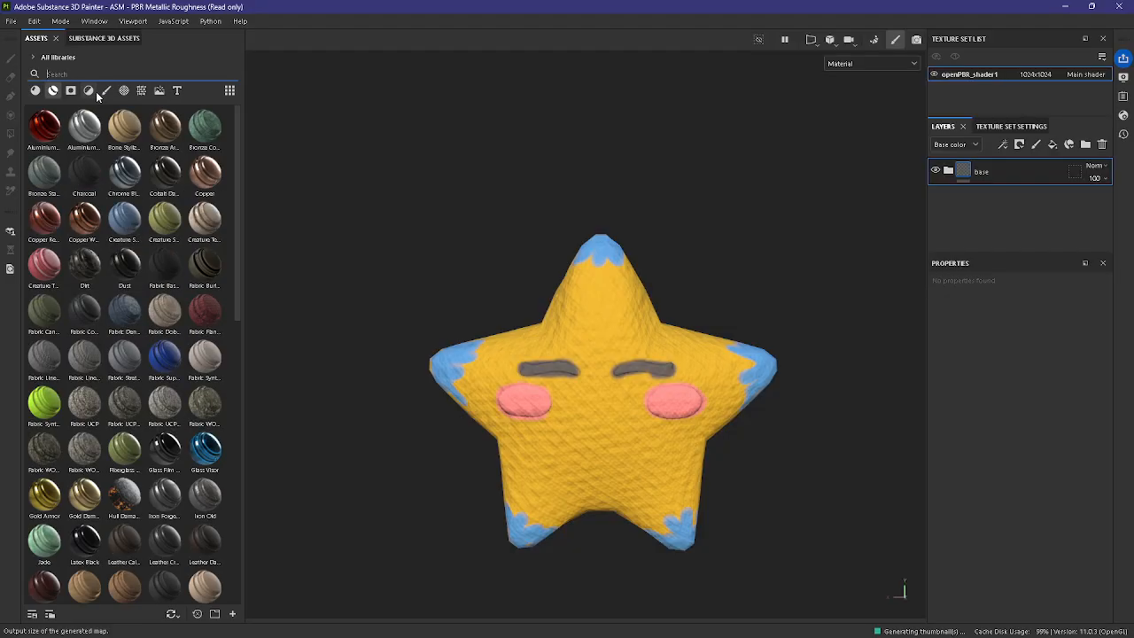
# Step: Find the Stylization filter in the asset library and add it as a layer above the base folder
pyautogui.click(89, 91)
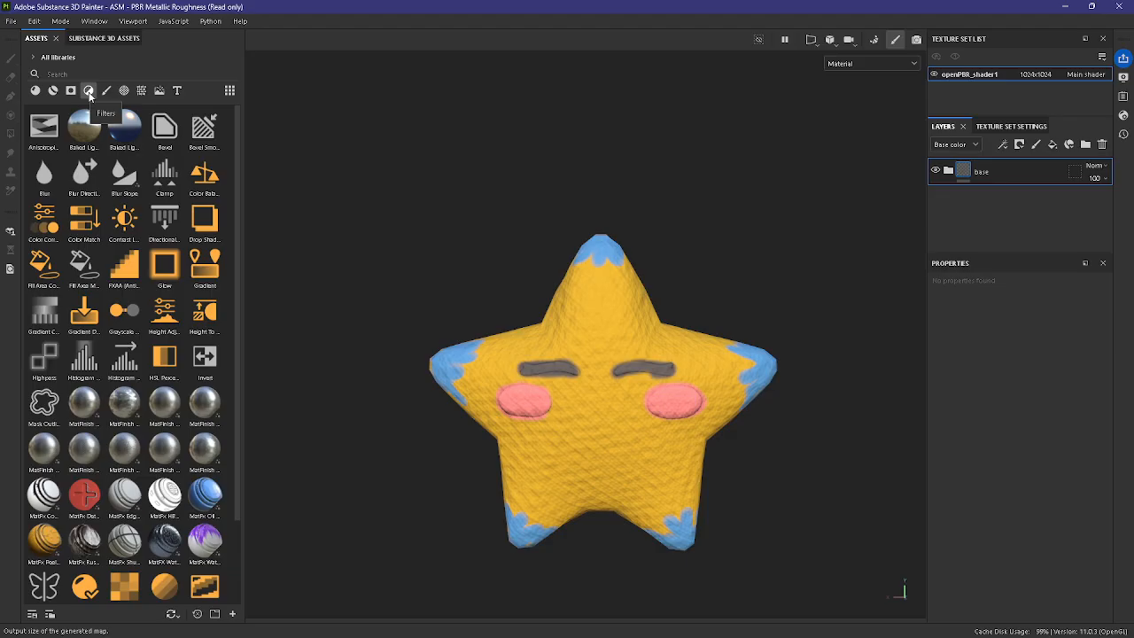
pyautogui.scroll(-2, 145, 561)
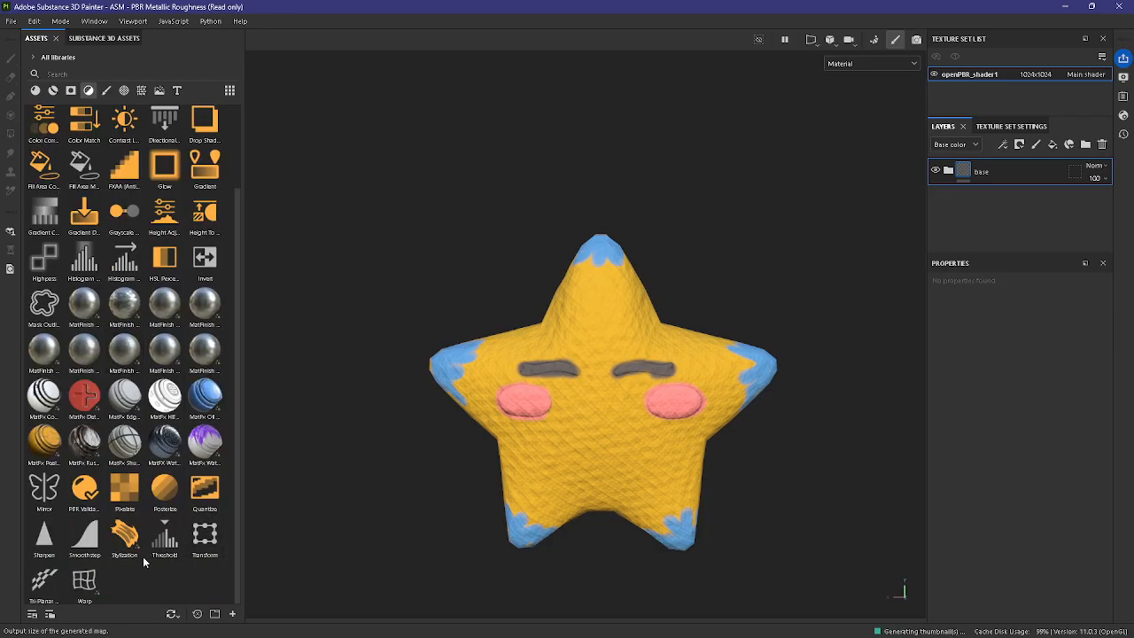
pyautogui.moveTo(129, 542); pyautogui.dragTo(999, 164)
pyautogui.scroll(2, 730, 374)
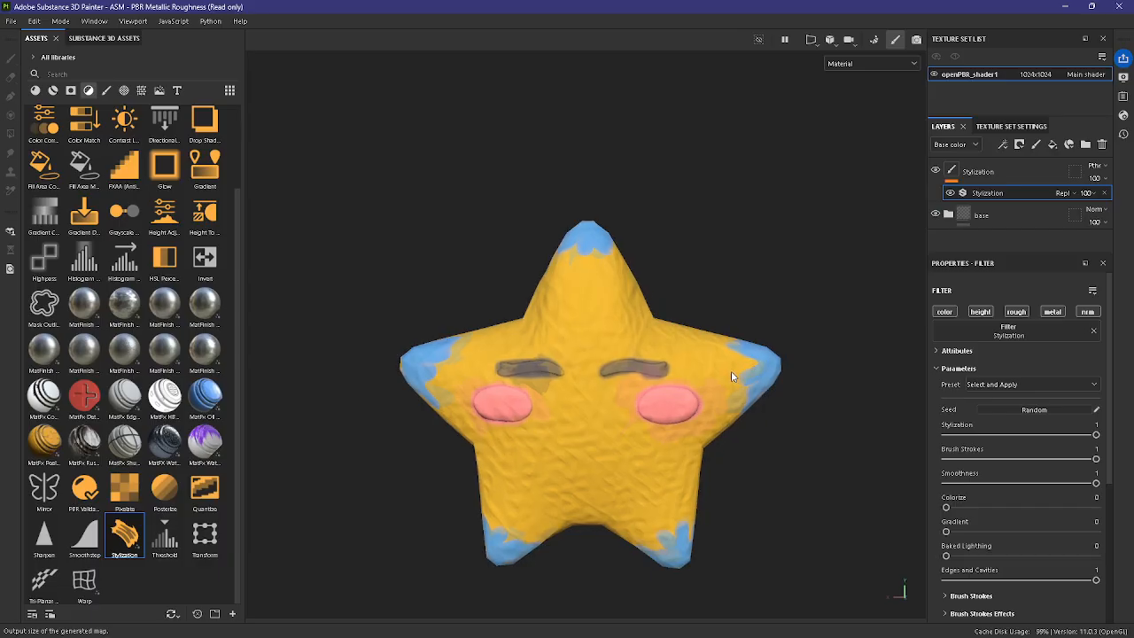
pyautogui.keyDown('alt'); pyautogui.moveTo(784, 541); pyautogui.dragTo(751, 538); pyautogui.keyUp('alt')
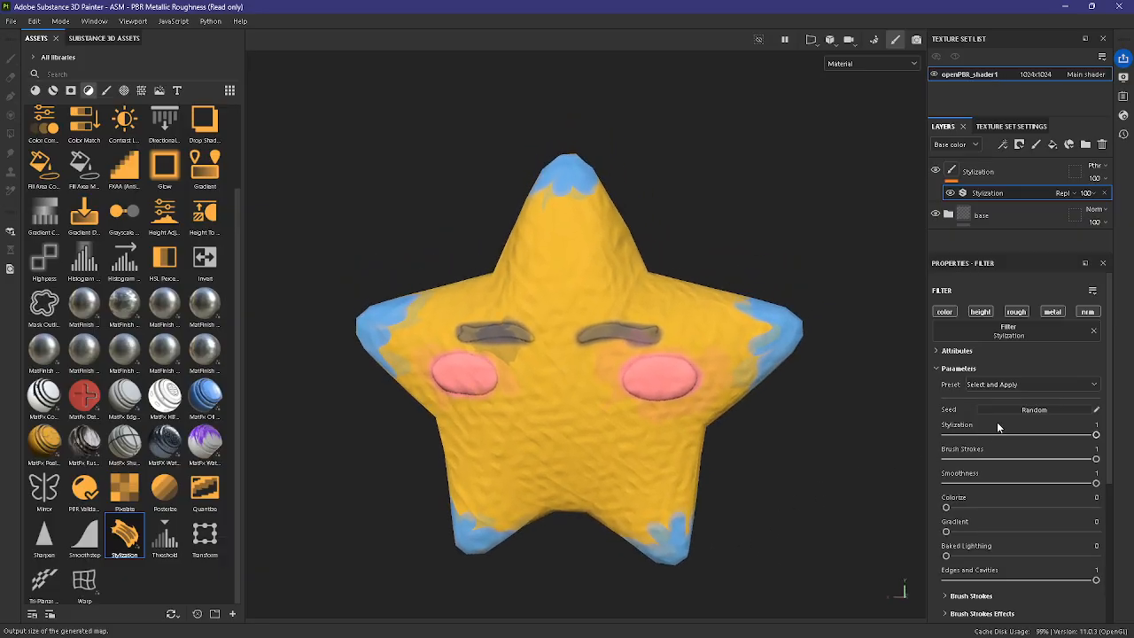
# Step: Try the Painterly, Hand Painted, Gradient and Outlines presets on the Stylization filter, ending on Painterly again
pyautogui.click(983, 385)
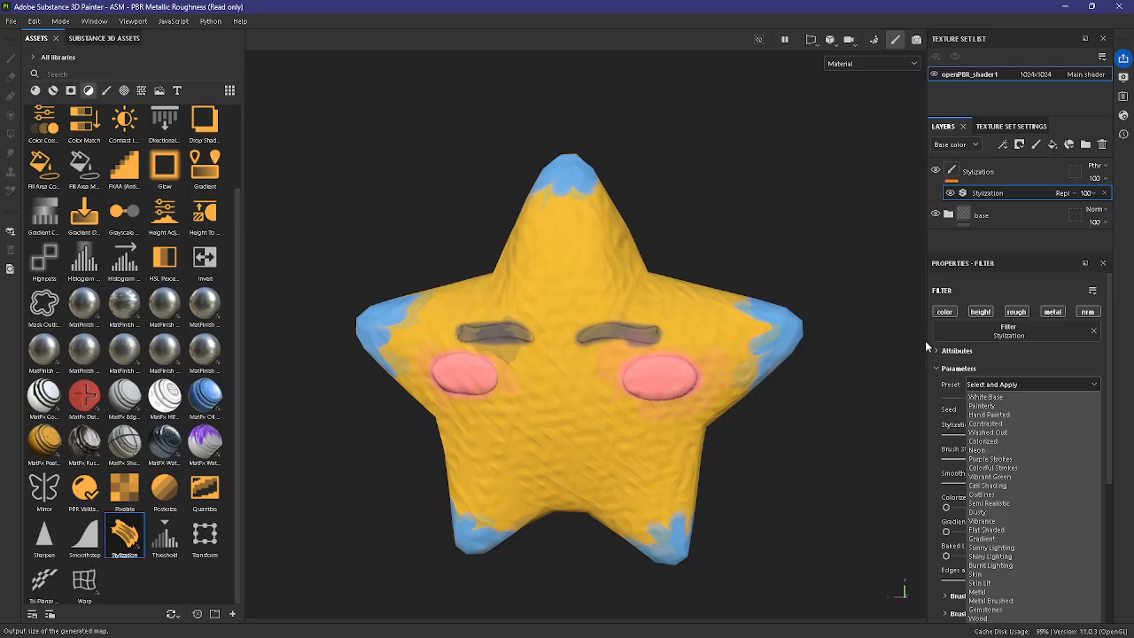
pyautogui.click(993, 408)
pyautogui.click(1006, 388)
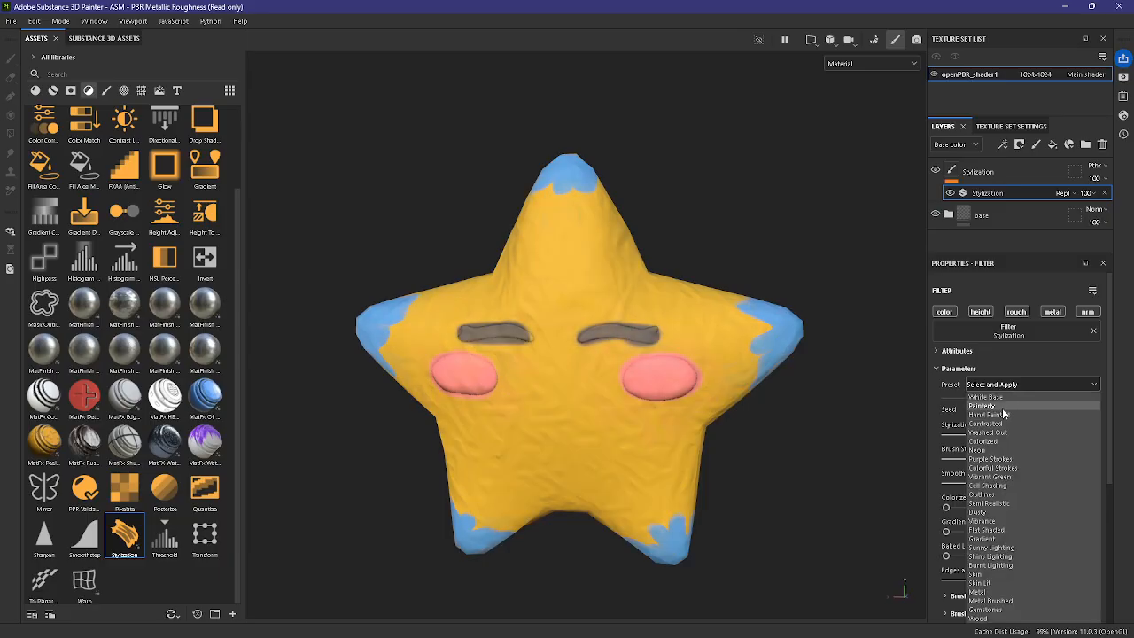
pyautogui.click(1014, 412)
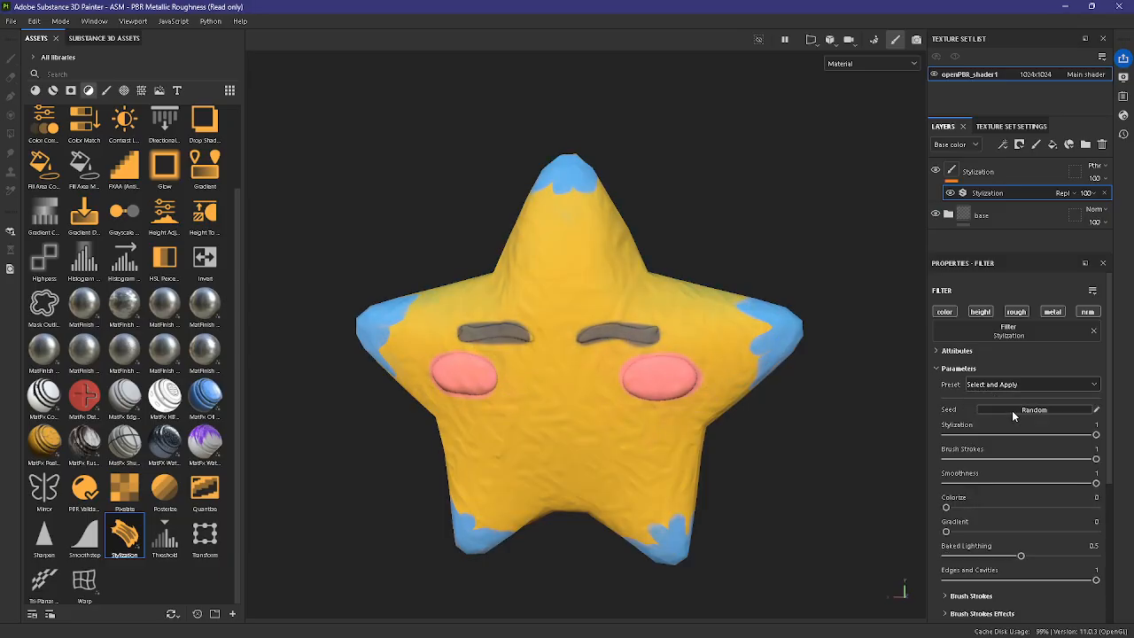
pyautogui.click(1017, 384)
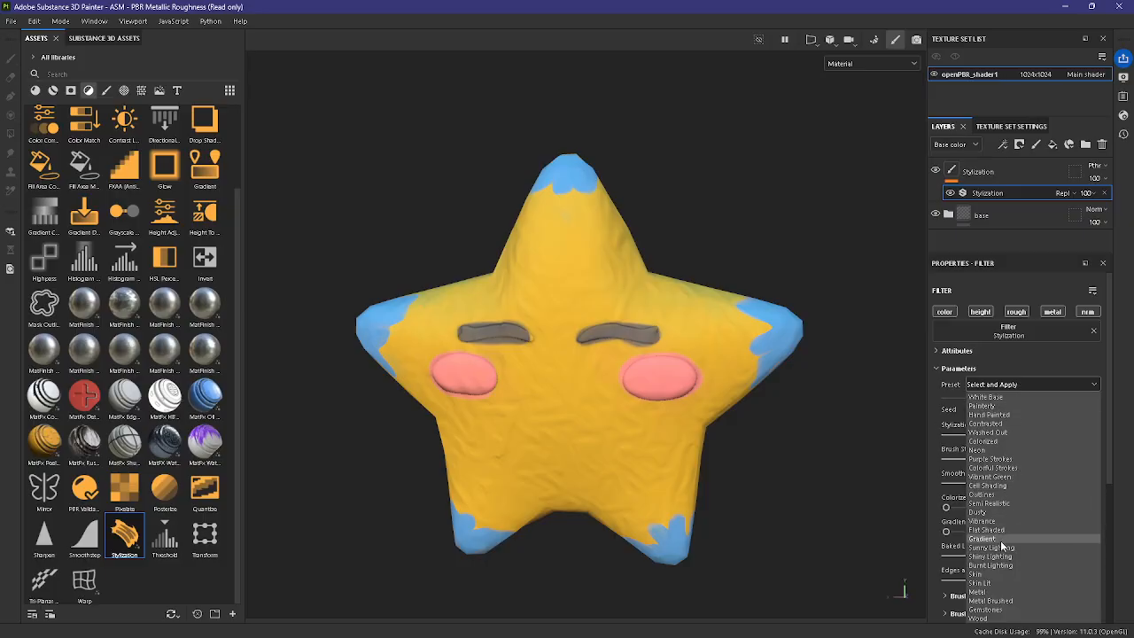
pyautogui.click(1002, 537)
pyautogui.click(1015, 385)
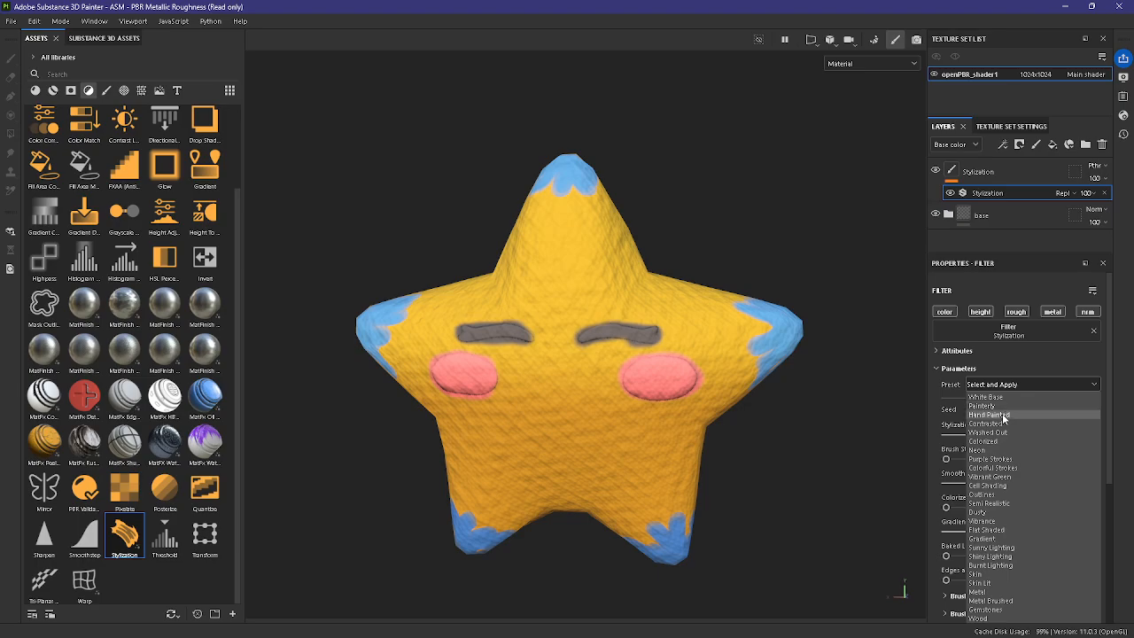
pyautogui.click(1008, 494)
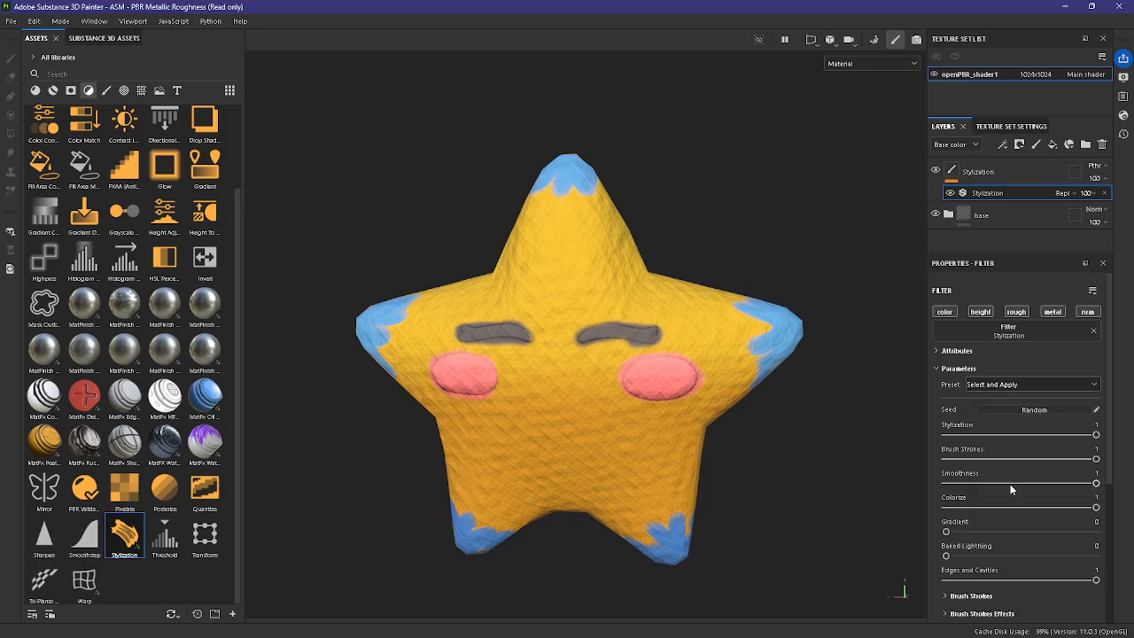
pyautogui.click(1000, 385)
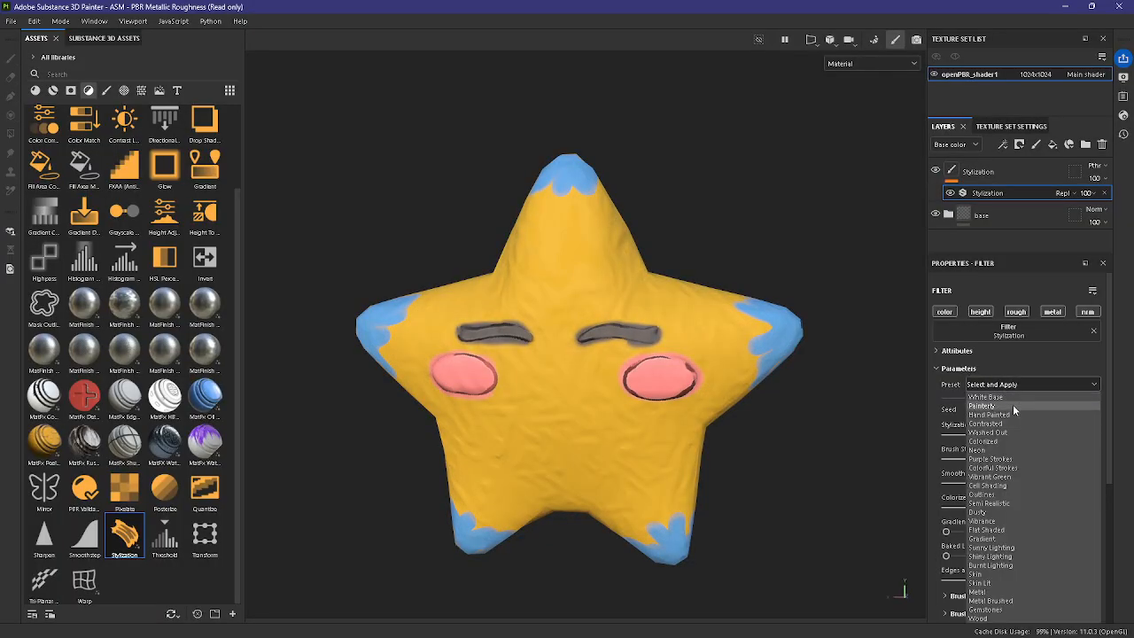
pyautogui.click(1011, 405)
# Step: Apply the Hand Painted preset to the Stylization filter, with Gradient at 0.52 and Baked Lighting at 0.77
pyautogui.click(1007, 385)
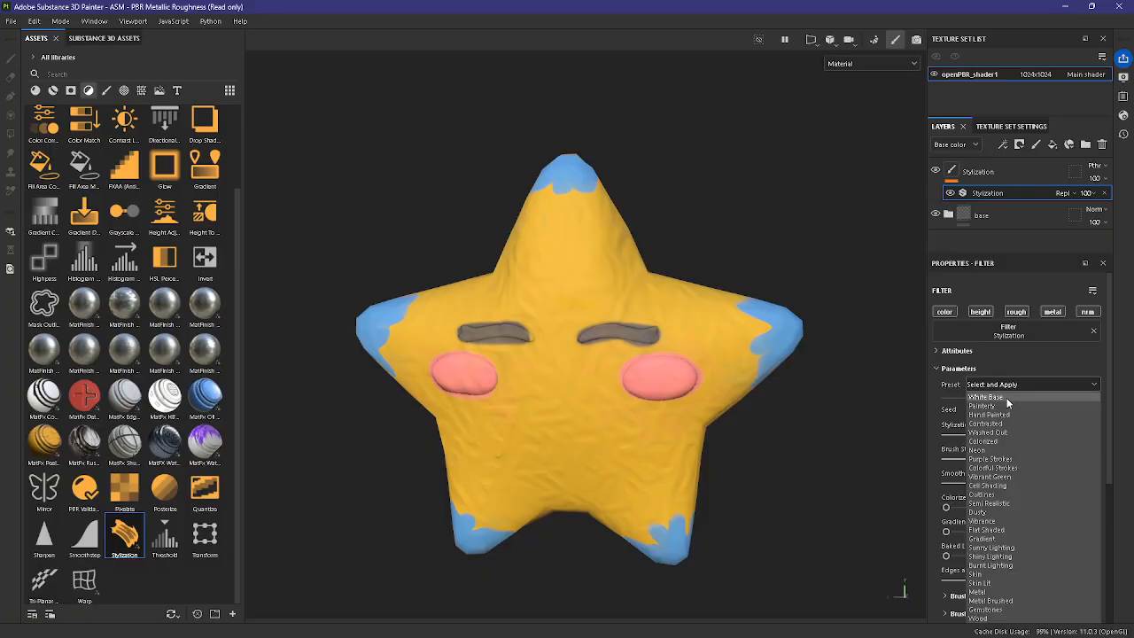
pyautogui.click(1008, 414)
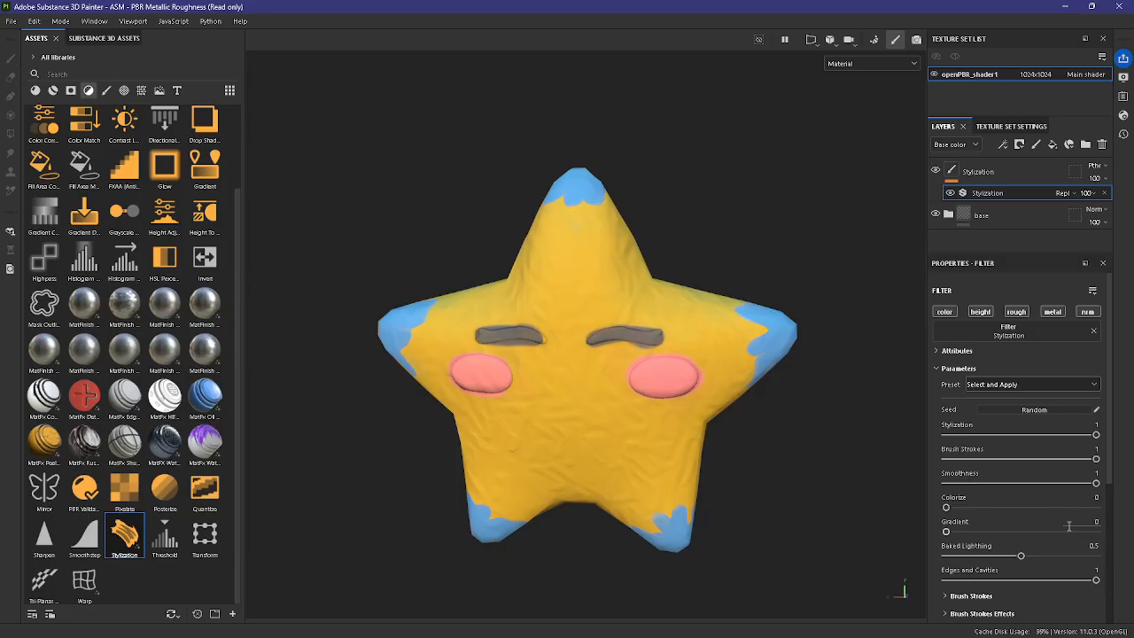
pyautogui.scroll(-3, 1068, 526)
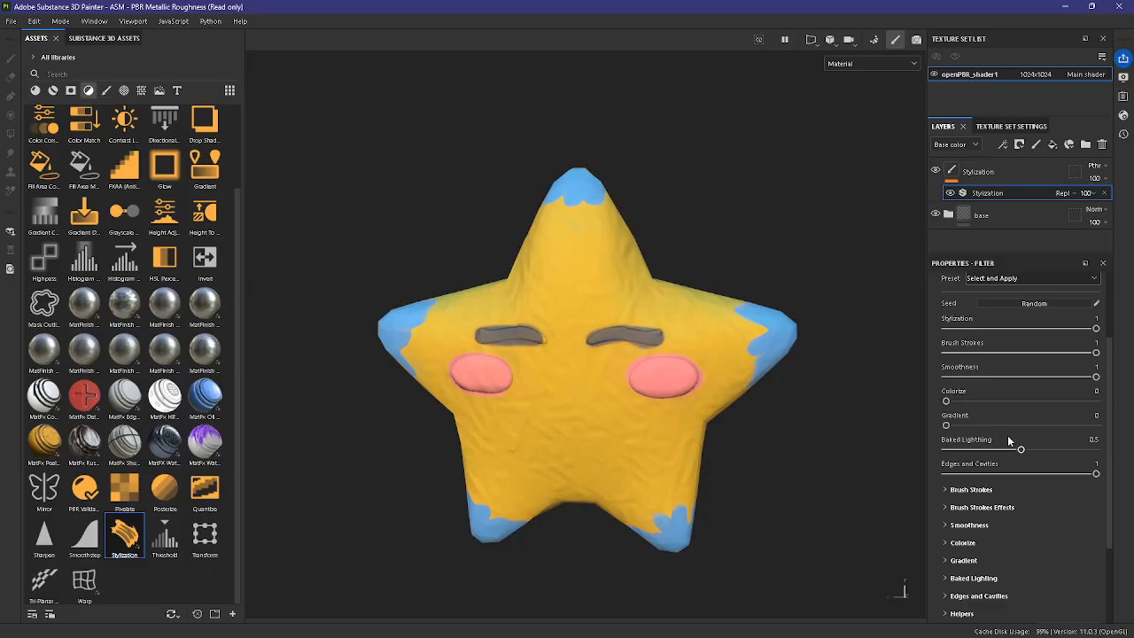
pyautogui.moveTo(955, 428)
pyautogui.mouseDown()
pyautogui.moveTo(1024, 426)
pyautogui.moveTo(1062, 451)
pyautogui.mouseUp()
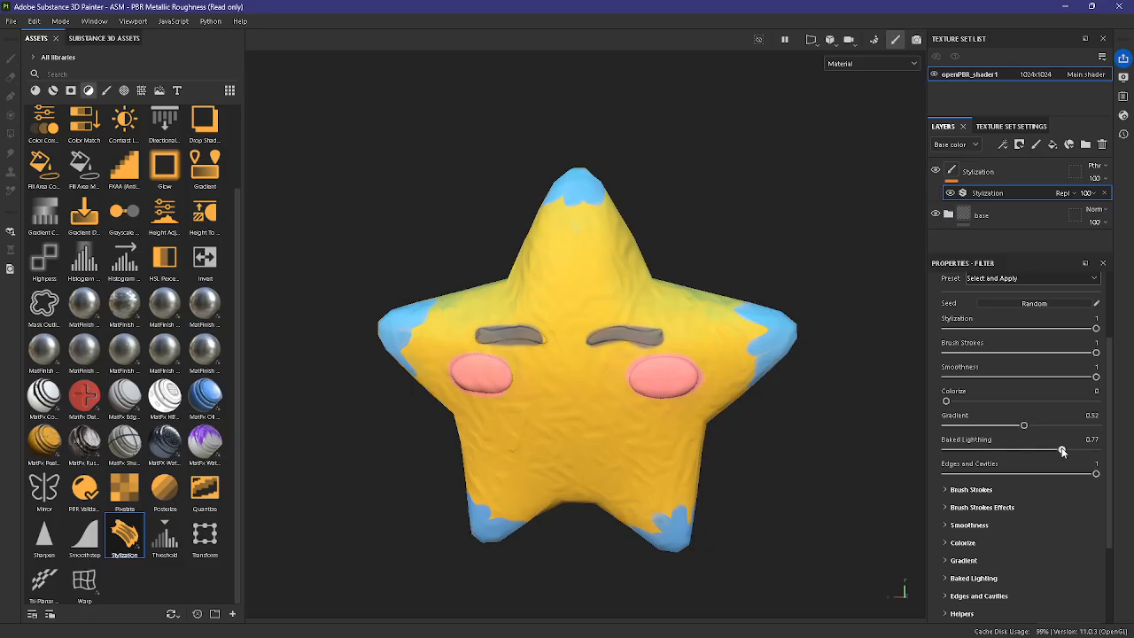
# Step: In the filter's Brush Strokes settings, set Strokes Amount to 3016 and the stroke type to Strokes
pyautogui.scroll(-1, 1021, 480)
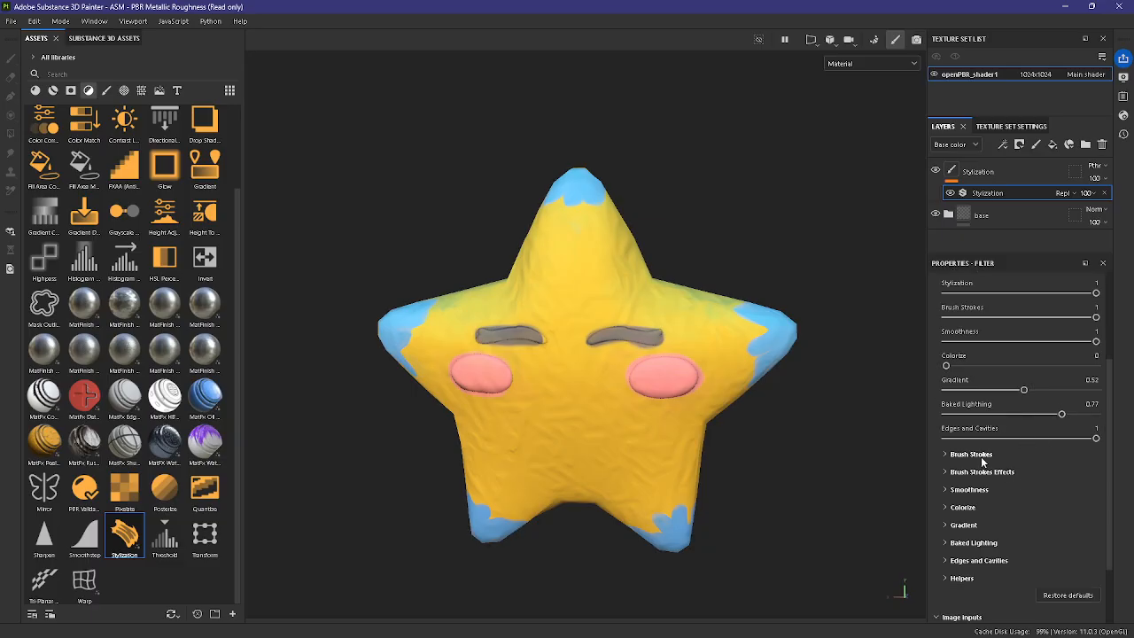
pyautogui.click(972, 455)
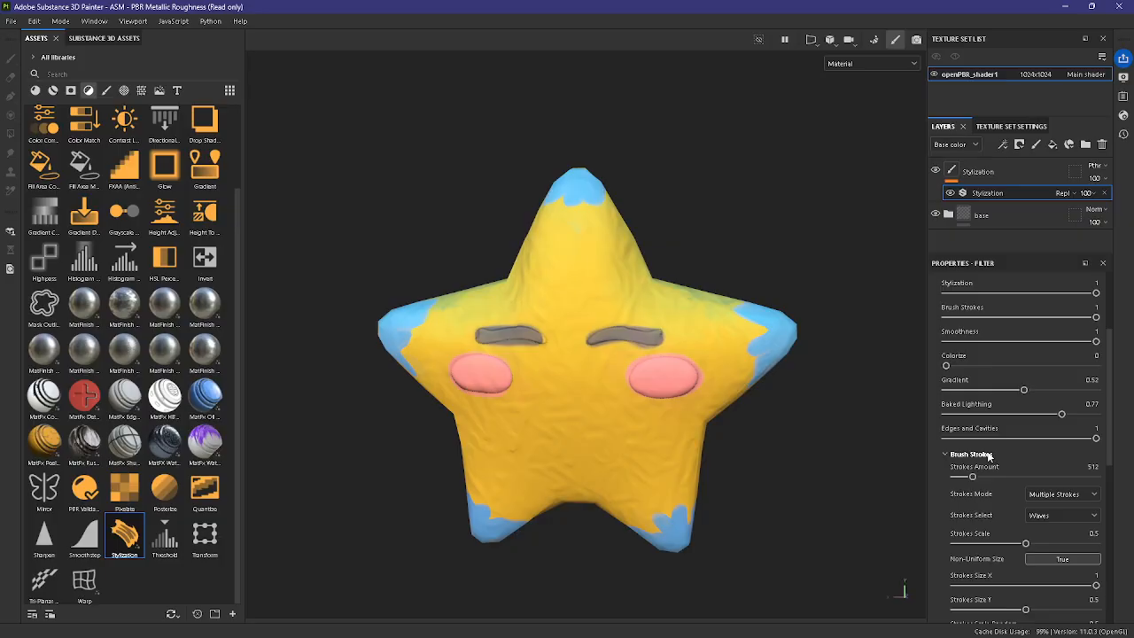
pyautogui.click(1052, 478)
pyautogui.moveTo(1050, 478); pyautogui.dragTo(1058, 477)
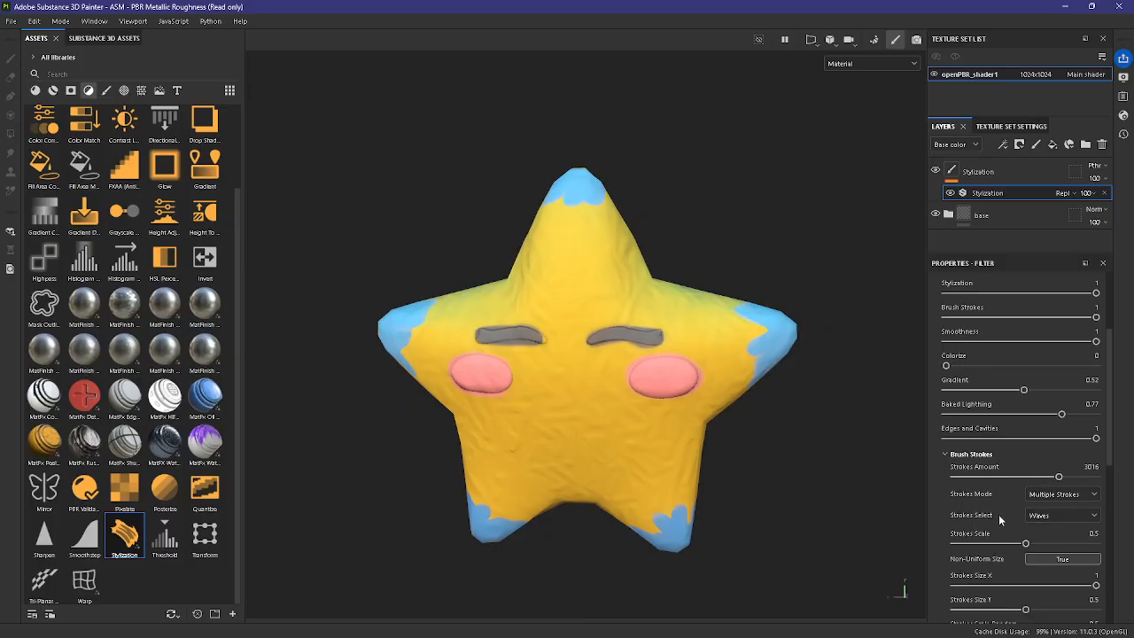
pyautogui.click(1040, 517)
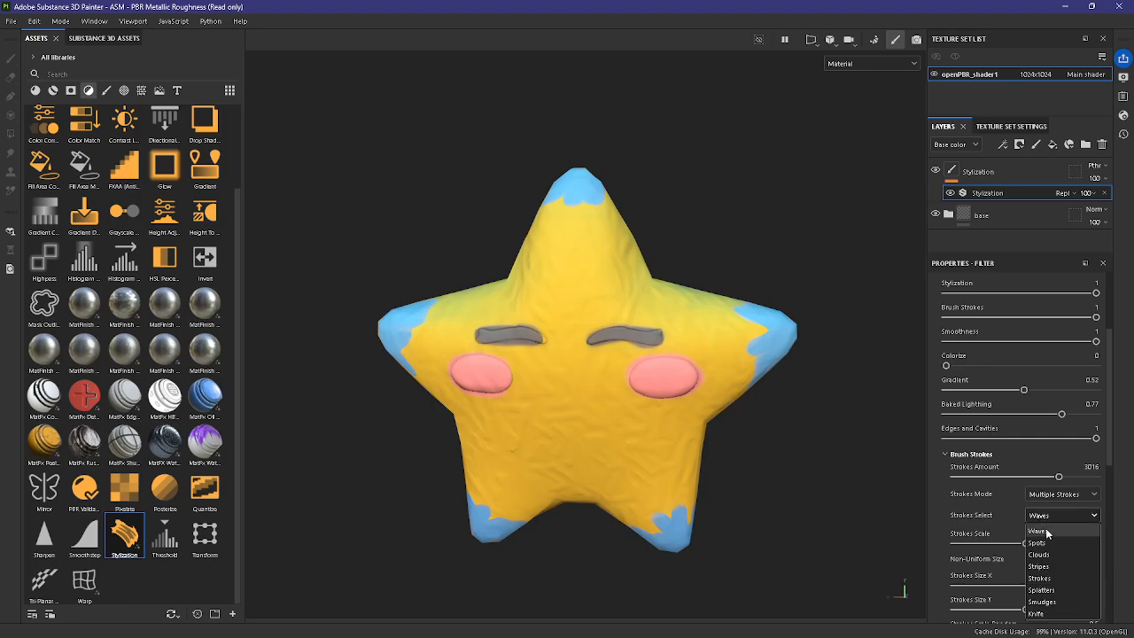
pyautogui.click(1053, 578)
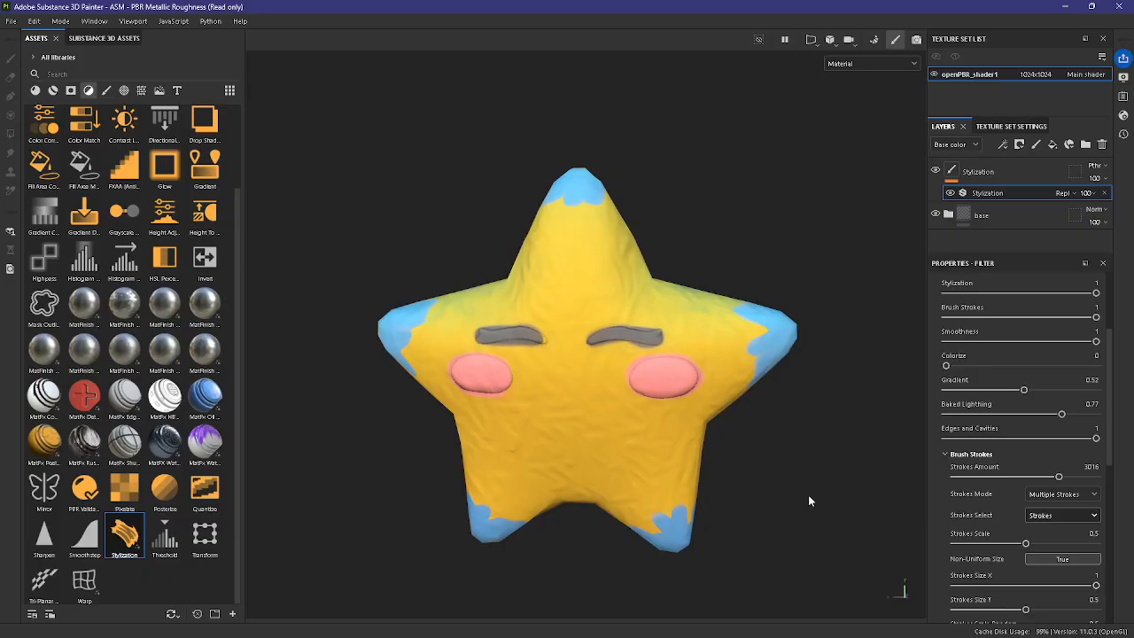
# Step: Try Strokes Scale values of 0.76, 0.25 and 0.1 and compare the star's surface from different angles
pyautogui.scroll(2, 627, 372)
pyautogui.moveTo(765, 377)
pyautogui.keyDown('alt'); pyautogui.mouseDown()
pyautogui.moveTo(764, 390)
pyautogui.moveTo(653, 461)
pyautogui.moveTo(757, 390)
pyautogui.mouseUp(); pyautogui.keyUp('alt')
pyautogui.scroll(-1, 940, 542)
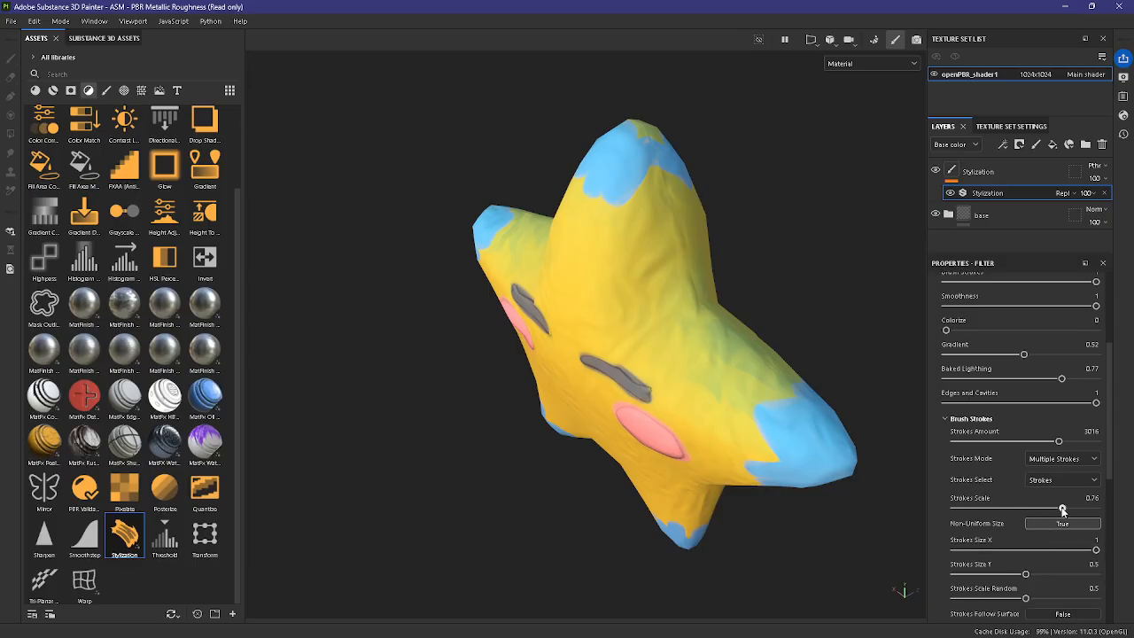
pyautogui.moveTo(682, 450)
pyautogui.keyDown('alt'); pyautogui.mouseDown()
pyautogui.moveTo(691, 465)
pyautogui.moveTo(797, 478)
pyautogui.mouseUp(); pyautogui.keyUp('alt')
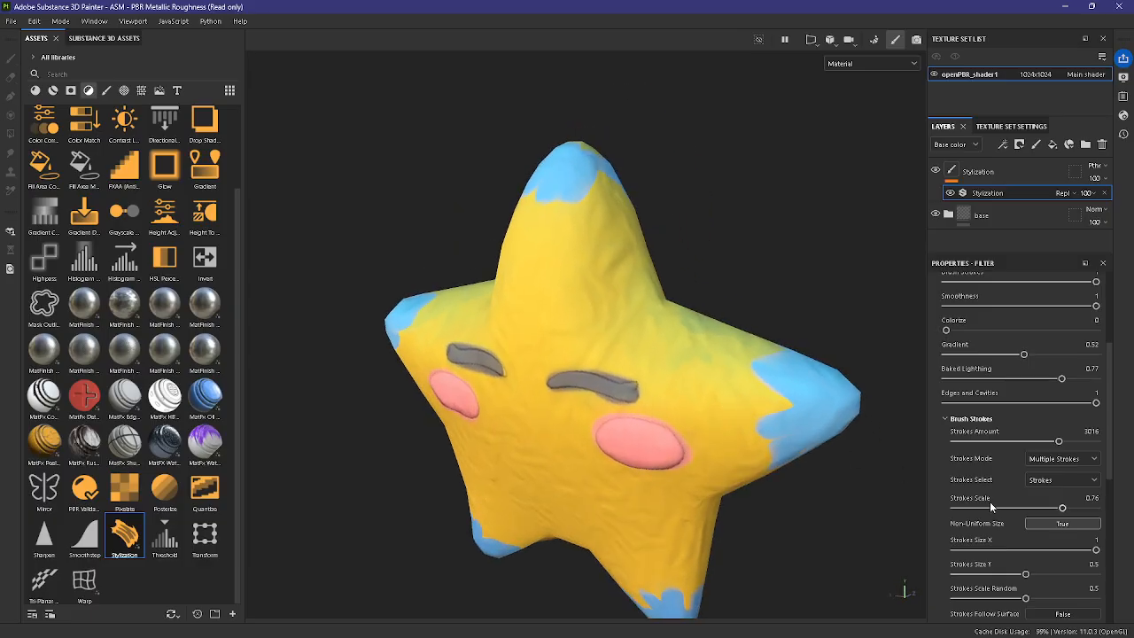
pyautogui.click(990, 507)
pyautogui.keyDown('alt'); pyautogui.moveTo(732, 452); pyautogui.dragTo(785, 441); pyautogui.keyUp('alt')
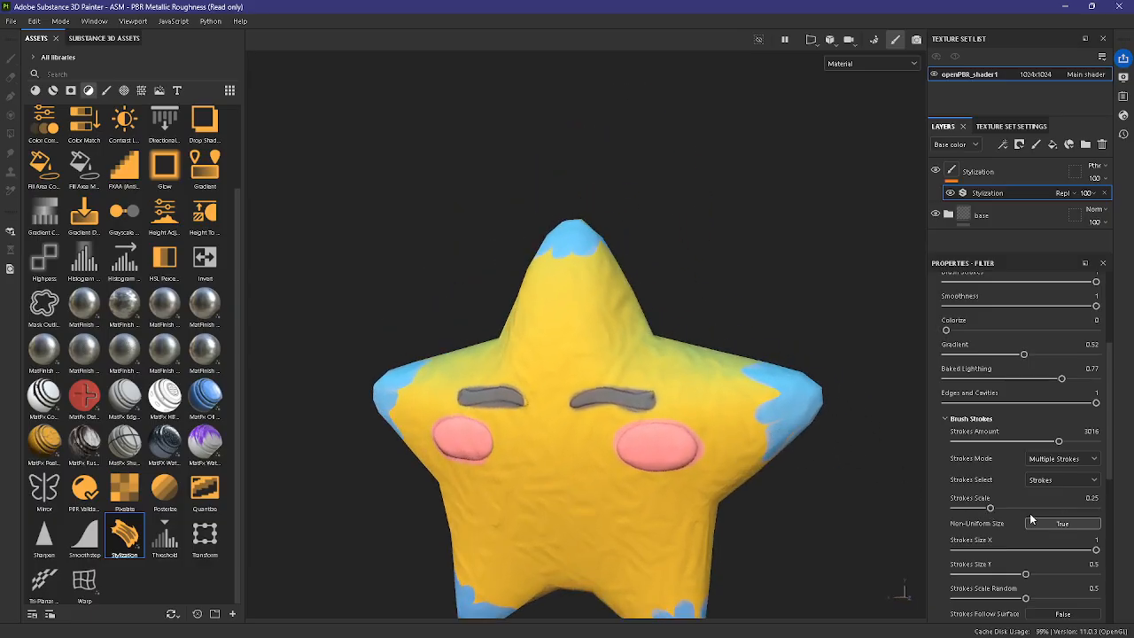
pyautogui.click(970, 509)
pyautogui.click(968, 508)
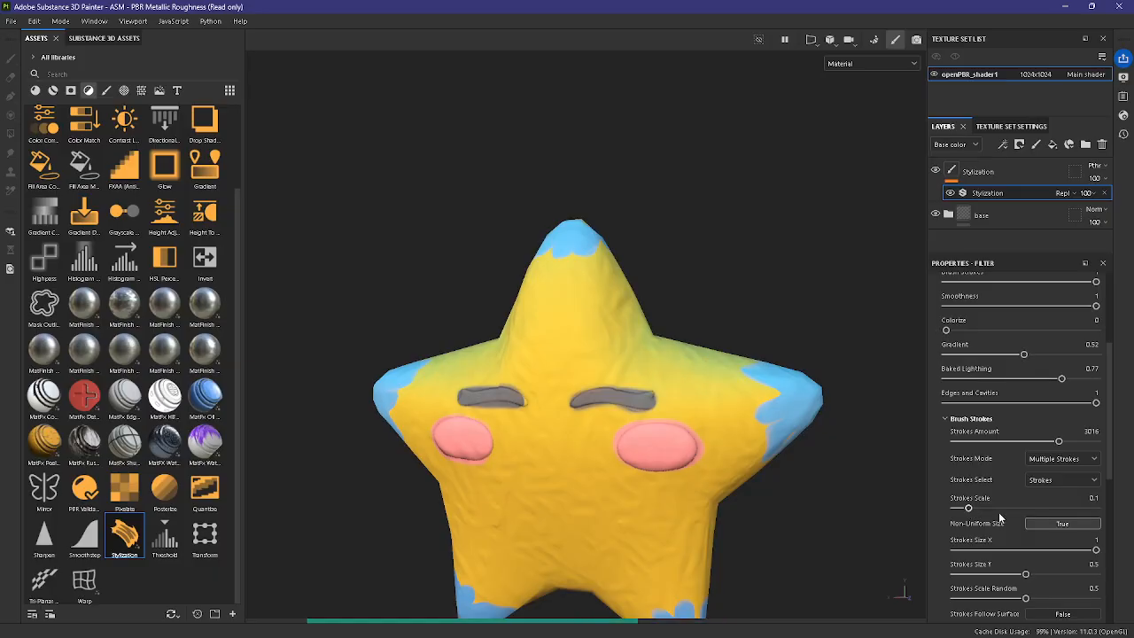
# Step: Try a larger Strokes Scale of 0.91, then reduce it through 0.67 to 0.52
pyautogui.click(1081, 508)
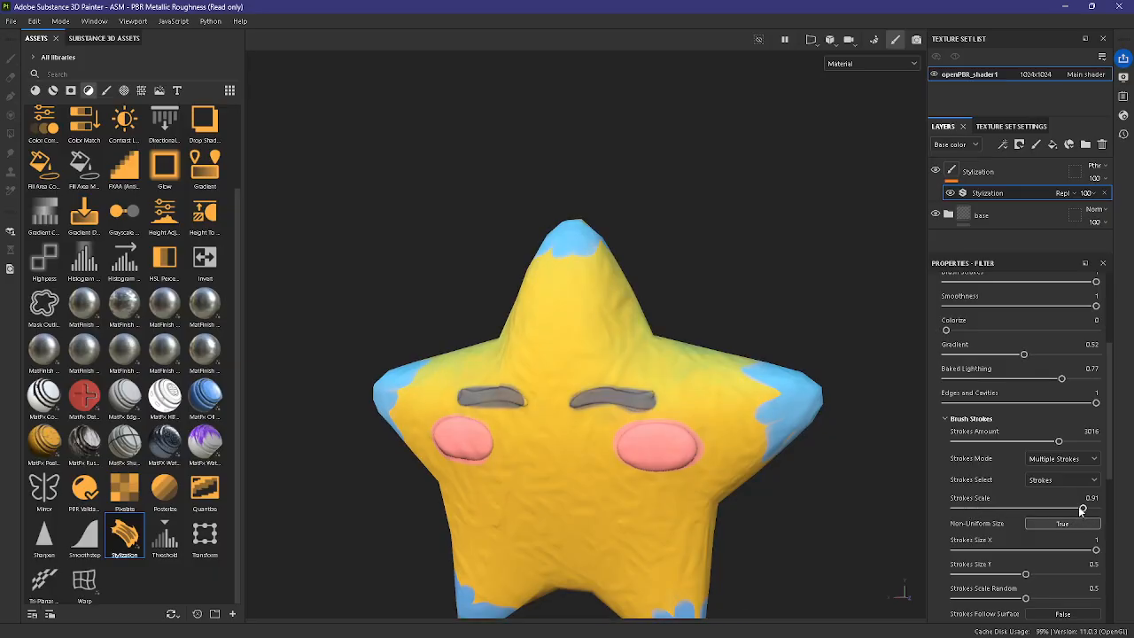
pyautogui.moveTo(1076, 510); pyautogui.dragTo(1057, 508)
pyautogui.keyDown('alt'); pyautogui.moveTo(867, 478); pyautogui.dragTo(831, 489); pyautogui.keyUp('alt')
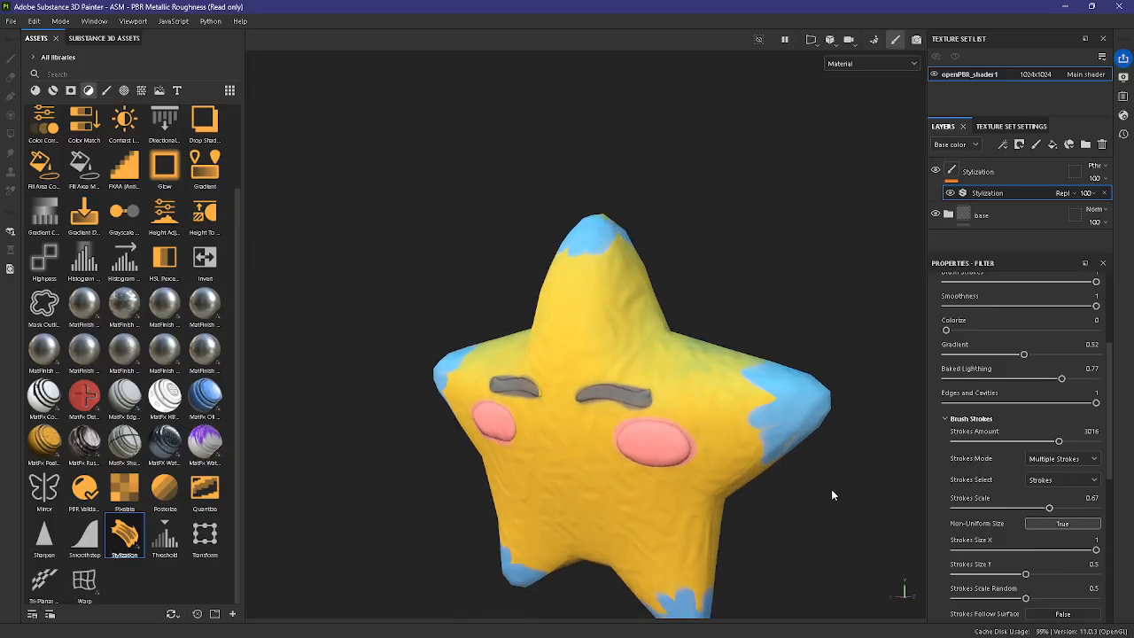
pyautogui.click(1056, 508)
pyautogui.moveTo(1059, 509); pyautogui.dragTo(1029, 509)
# Step: Lower Strokes Amount to 651 and Strokes Scale to 0.27 for the stylized brush strokes
pyautogui.moveTo(1014, 441); pyautogui.dragTo(1088, 443)
pyautogui.click(989, 444)
pyautogui.moveTo(891, 447)
pyautogui.keyDown('alt'); pyautogui.mouseDown()
pyautogui.moveTo(850, 439)
pyautogui.moveTo(898, 430)
pyautogui.mouseUp(); pyautogui.keyUp('alt')
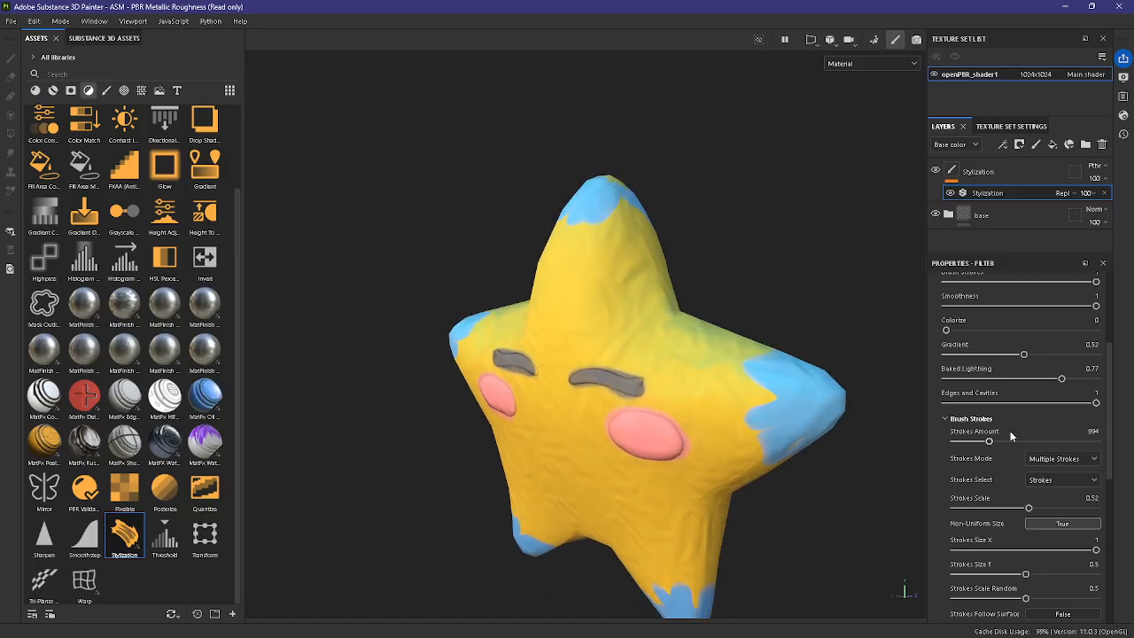
pyautogui.moveTo(990, 442)
pyautogui.mouseDown()
pyautogui.moveTo(967, 445)
pyautogui.moveTo(999, 444)
pyautogui.moveTo(964, 445)
pyautogui.moveTo(977, 450)
pyautogui.mouseUp()
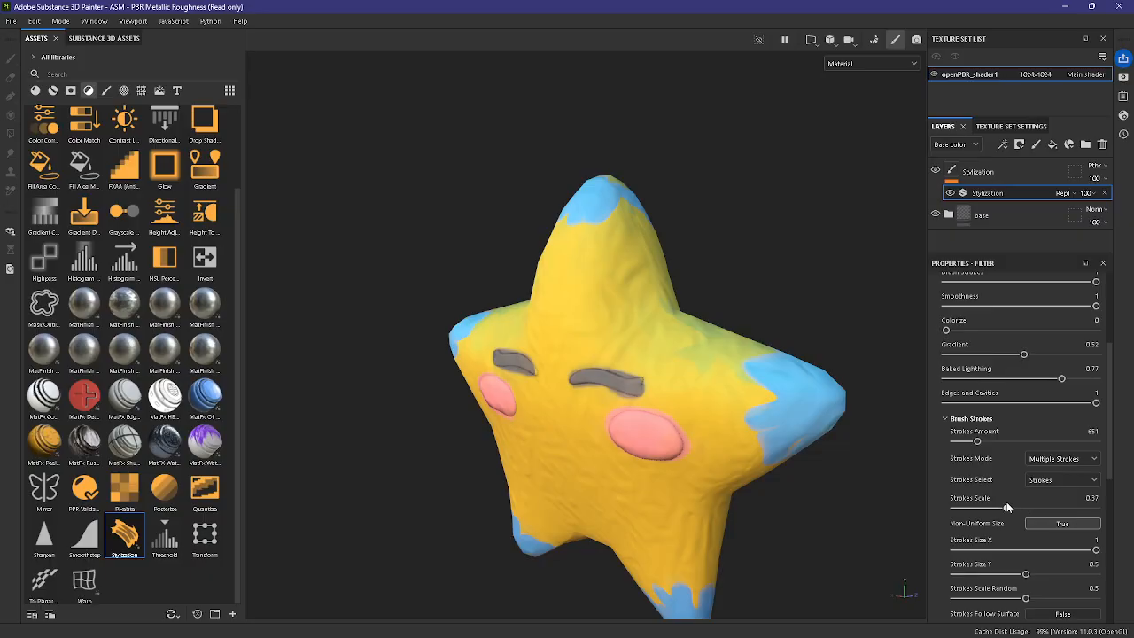
pyautogui.moveTo(1007, 507)
pyautogui.mouseDown()
pyautogui.moveTo(995, 509)
pyautogui.moveTo(1023, 507)
pyautogui.moveTo(993, 507)
pyautogui.mouseUp()
# Step: Set Strokes Size X to 0.57, Strokes Size Y to 0.78 and Strokes Scale Random to 0.87
pyautogui.scroll(-1, 1001, 544)
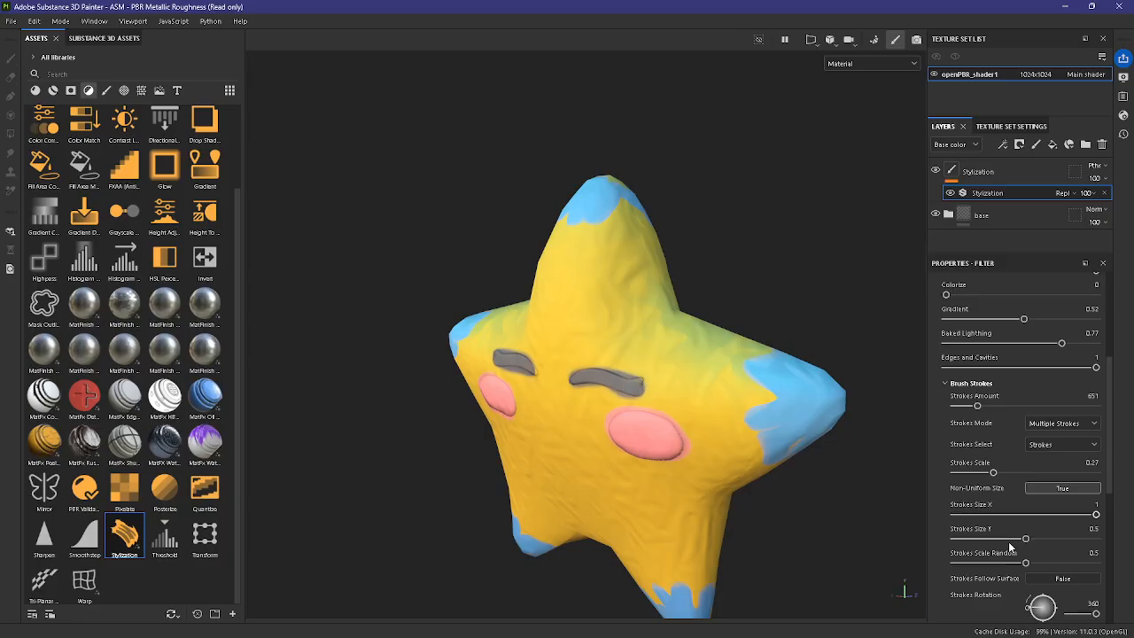
pyautogui.moveTo(1048, 537); pyautogui.dragTo(1070, 564)
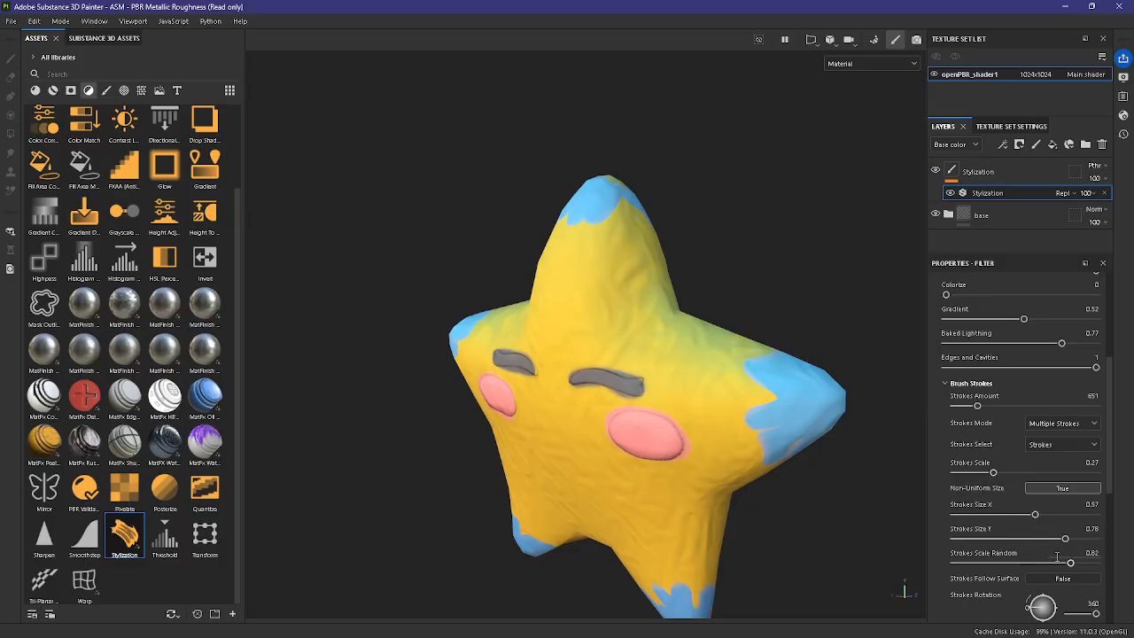
pyautogui.moveTo(1068, 564)
pyautogui.mouseDown()
pyautogui.moveTo(1018, 563)
pyautogui.moveTo(1078, 562)
pyautogui.mouseUp()
pyautogui.moveTo(779, 459)
pyautogui.keyDown('alt'); pyautogui.mouseDown()
pyautogui.moveTo(590, 483)
pyautogui.moveTo(785, 470)
pyautogui.moveTo(774, 480)
pyautogui.moveTo(823, 347)
pyautogui.mouseUp(); pyautogui.keyUp('alt')
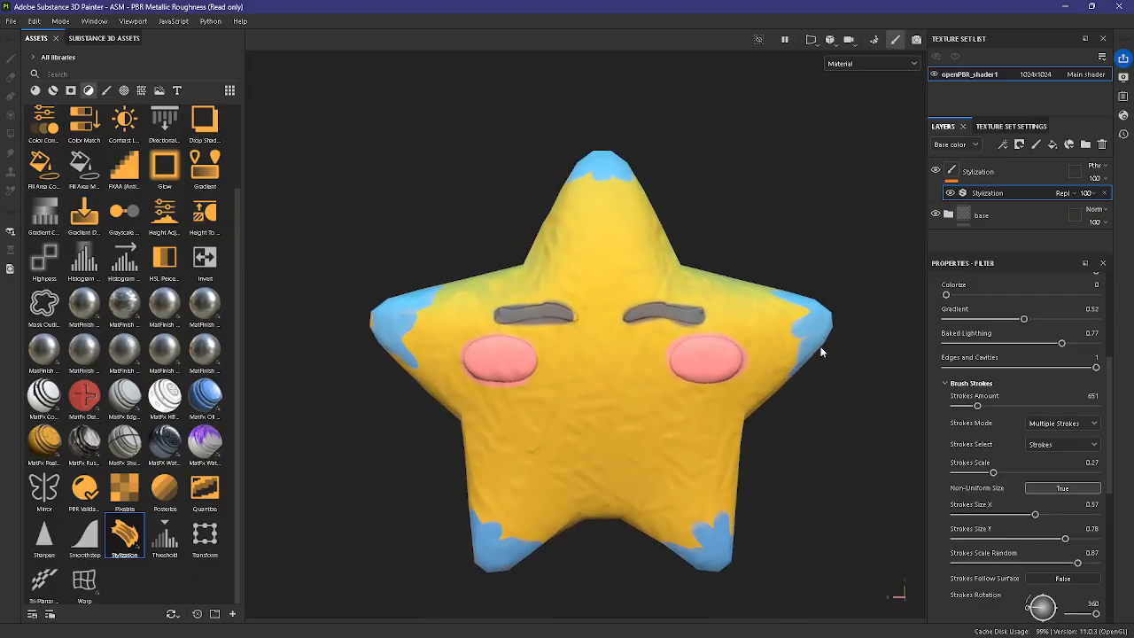
# Step: In the Brush Strokes Effects settings, raise Color Variation to 0.85
pyautogui.scroll(-3, 1036, 505)
pyautogui.scroll(-1, 1047, 507)
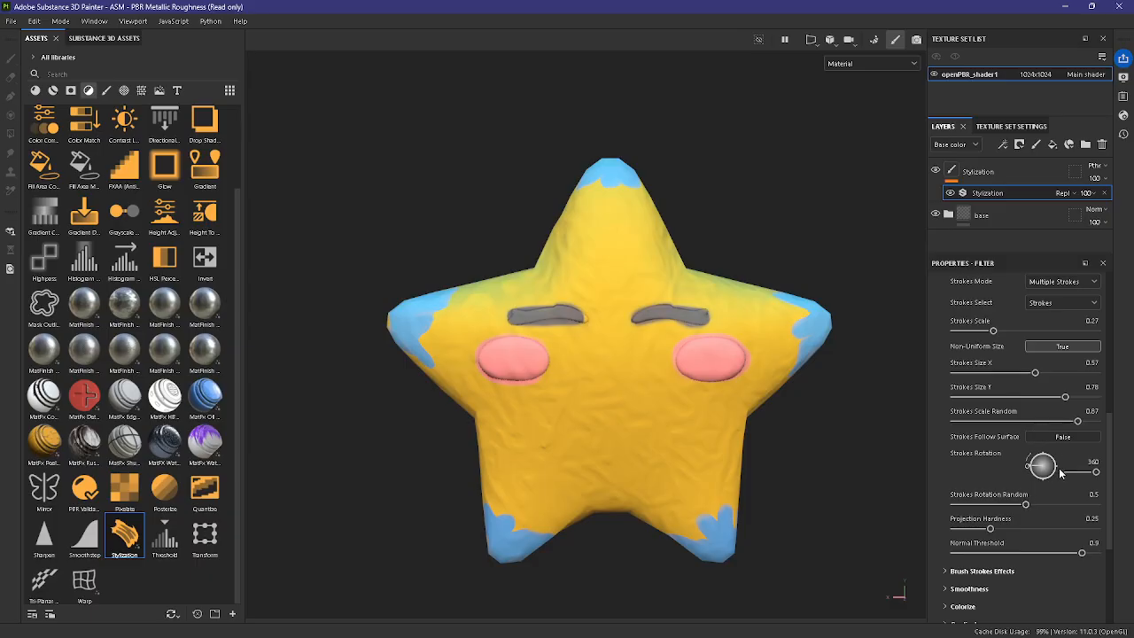
pyautogui.scroll(-1, 1060, 473)
pyautogui.click(982, 536)
pyautogui.scroll(-3, 1057, 512)
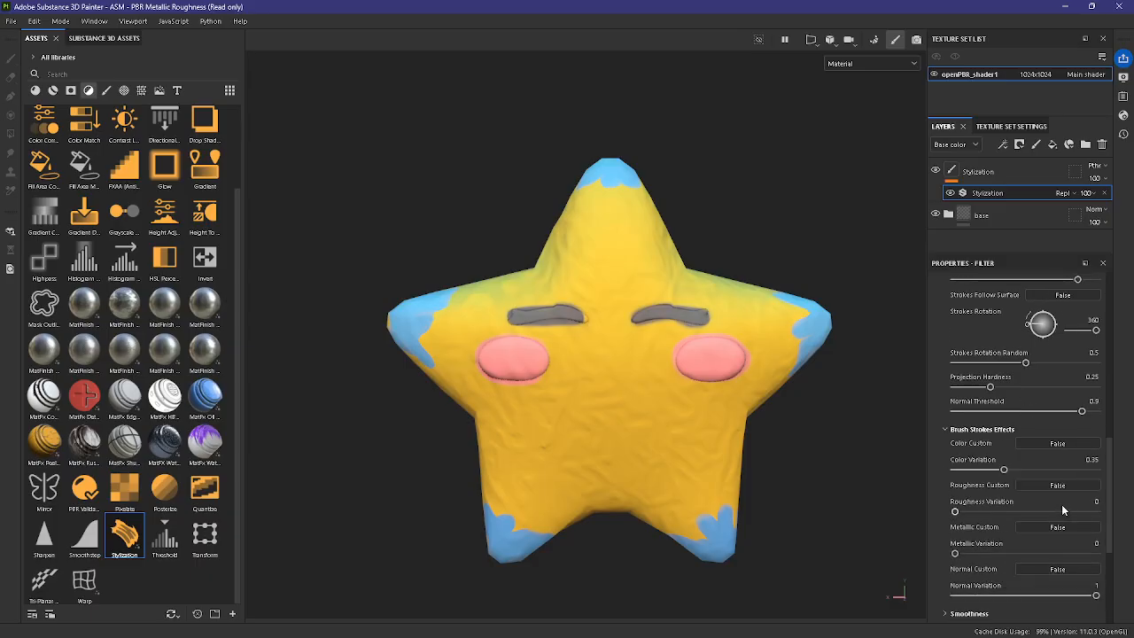
pyautogui.scroll(-2, 1063, 509)
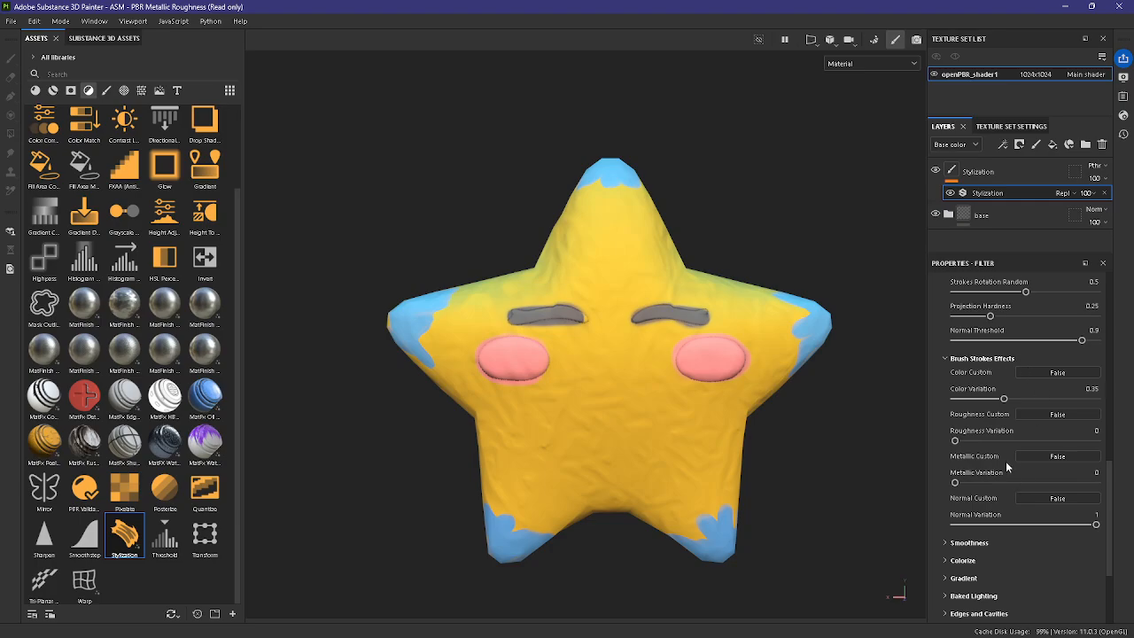
pyautogui.moveTo(1004, 399); pyautogui.dragTo(1076, 403)
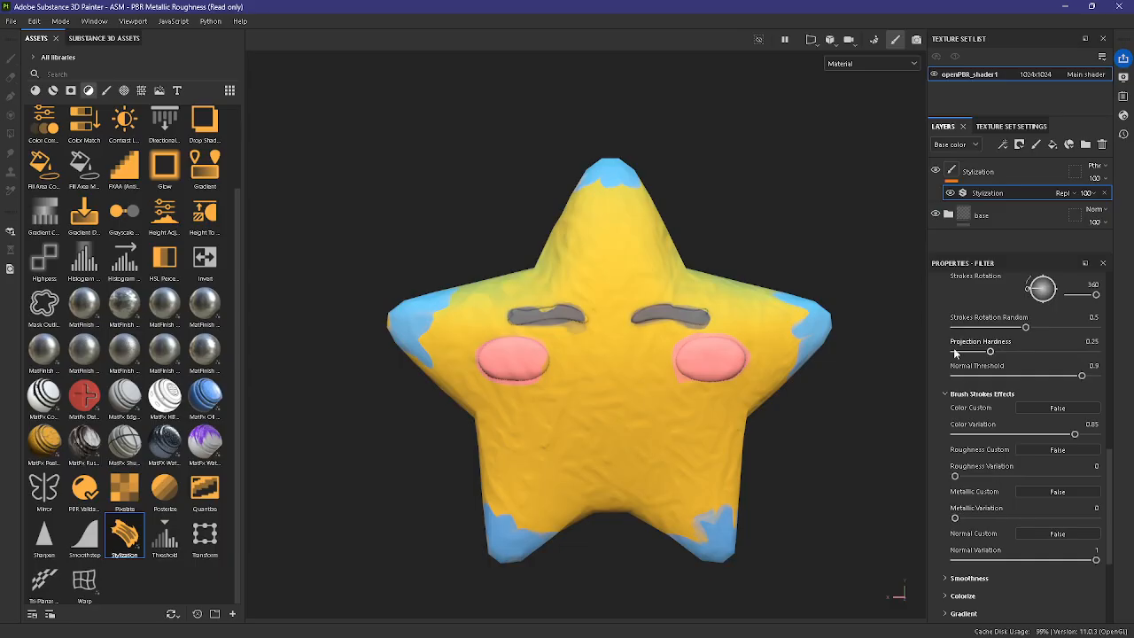
# Step: Raise Strokes Amount to 840 in the Stylization filter's Brush Strokes settings
pyautogui.click(976, 393)
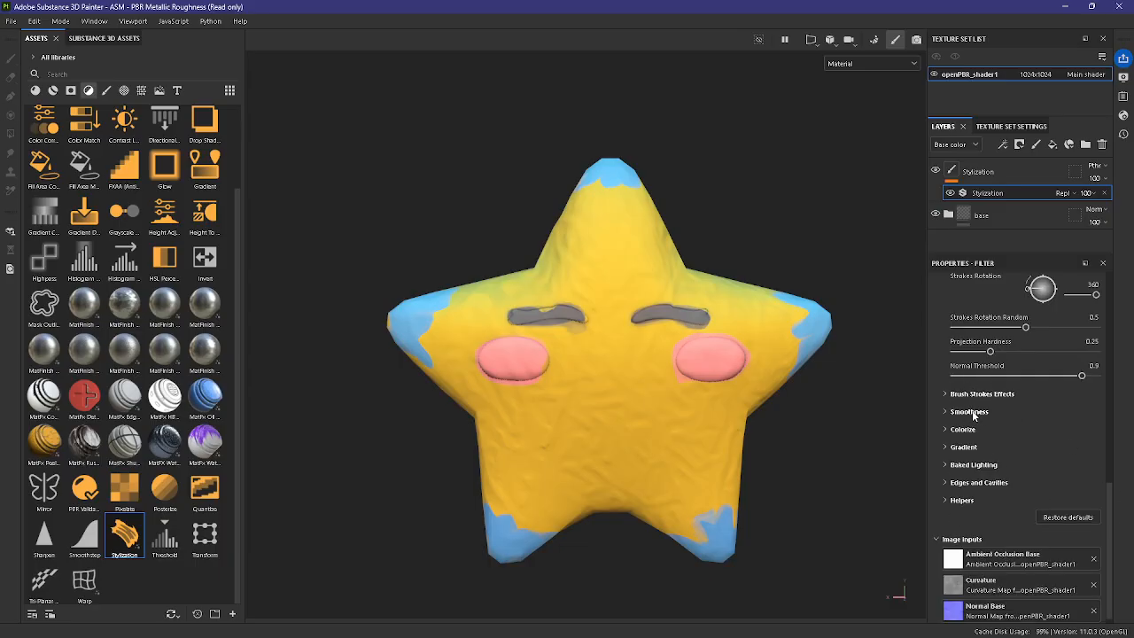
pyautogui.scroll(5, 983, 410)
pyautogui.scroll(1, 974, 354)
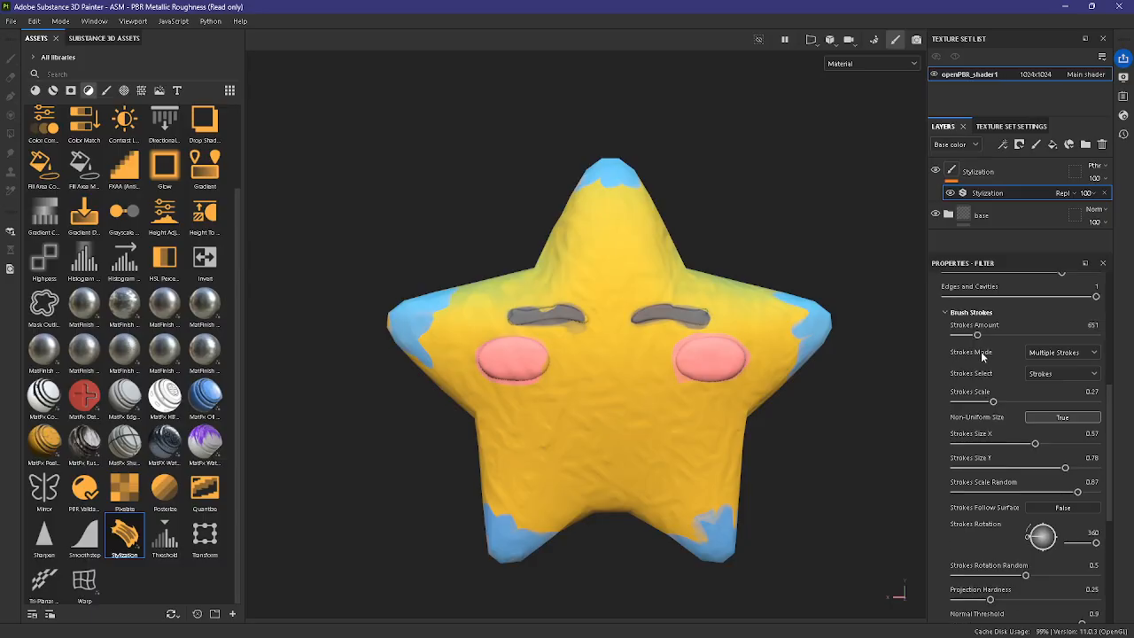
pyautogui.scroll(-4, 1018, 425)
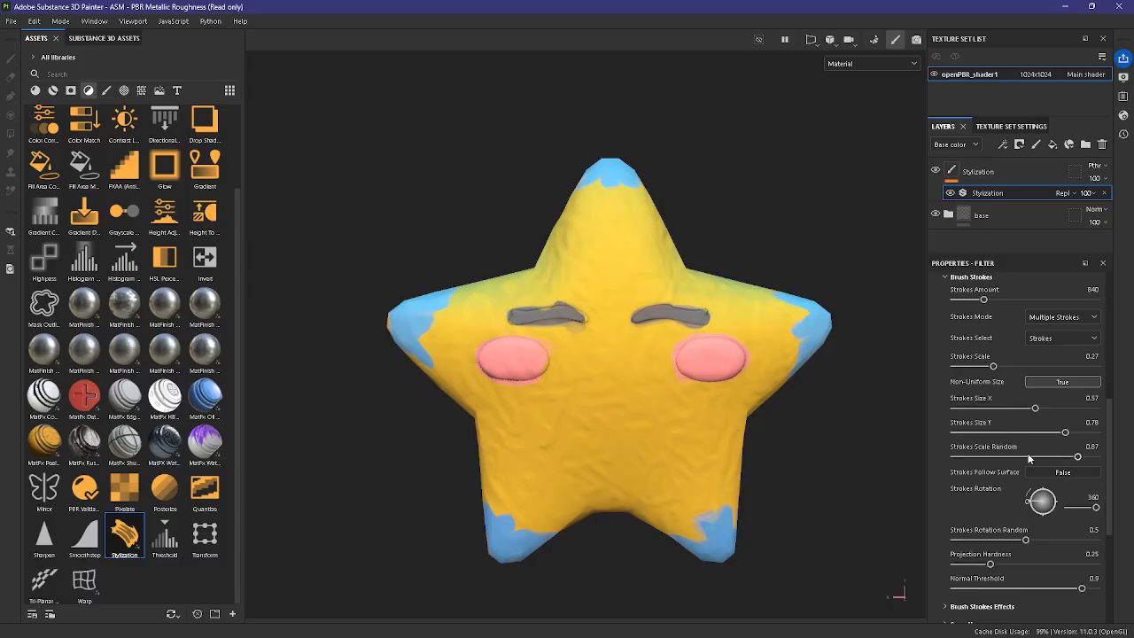
pyautogui.scroll(-2, 1030, 463)
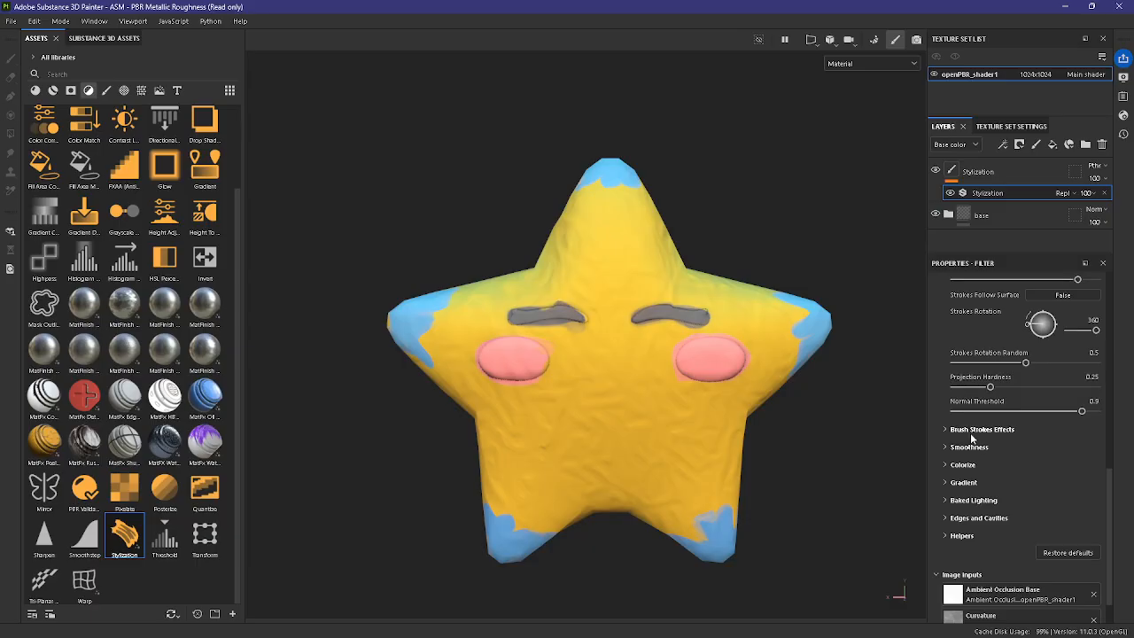
# Step: In the Stylization filter's Gradient settings, set the single gradient colour to bright blue 137AF1
pyautogui.click(971, 487)
pyautogui.scroll(-4, 1077, 510)
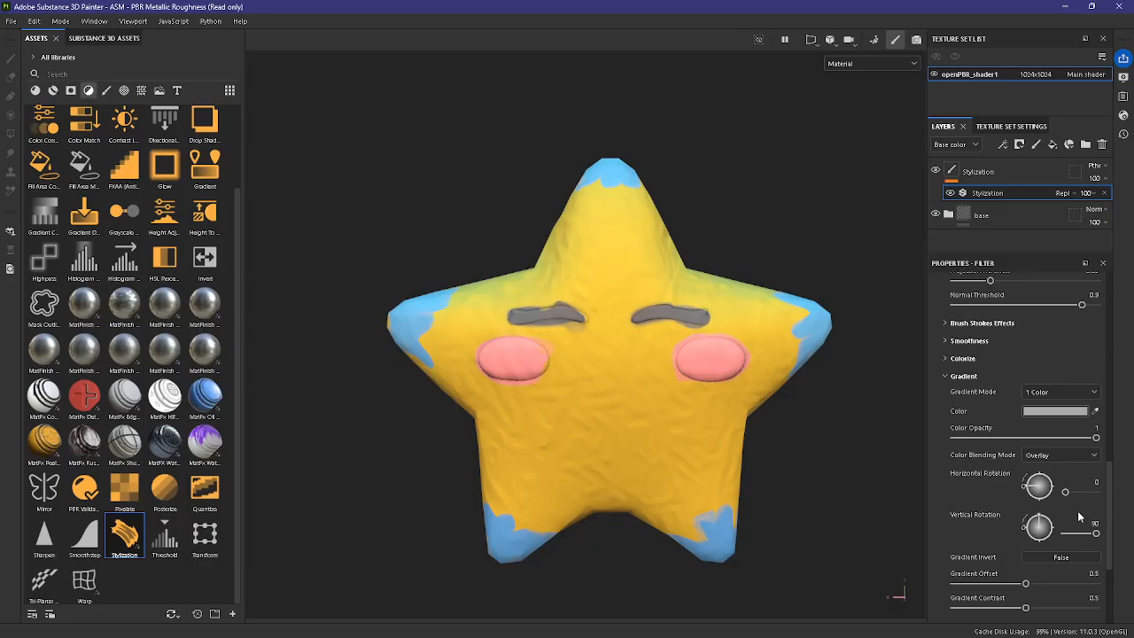
pyautogui.click(1042, 376)
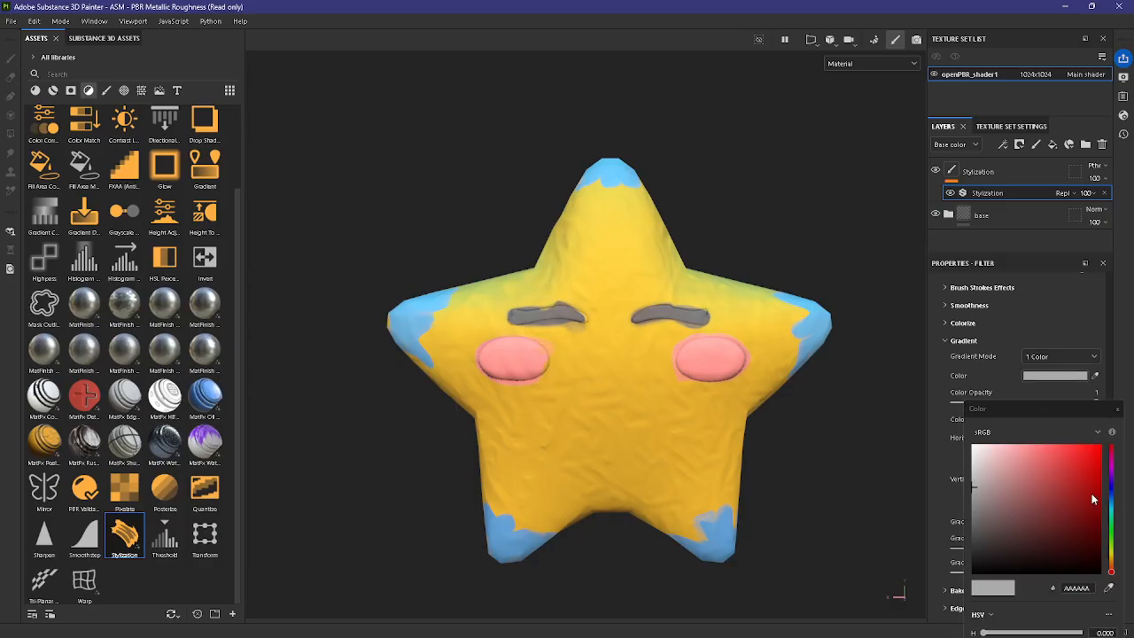
pyautogui.moveTo(1111, 517)
pyautogui.mouseDown()
pyautogui.moveTo(1110, 497)
pyautogui.moveTo(1049, 505)
pyautogui.moveTo(1083, 508)
pyautogui.moveTo(1077, 461)
pyautogui.moveTo(1090, 457)
pyautogui.mouseUp()
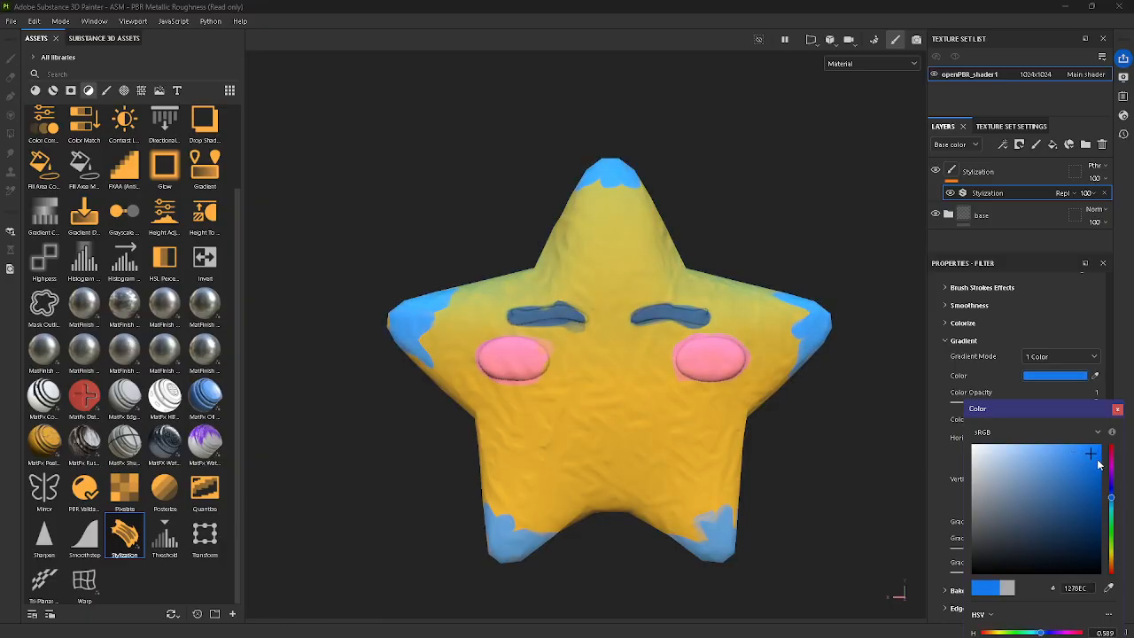
pyautogui.click(1098, 460)
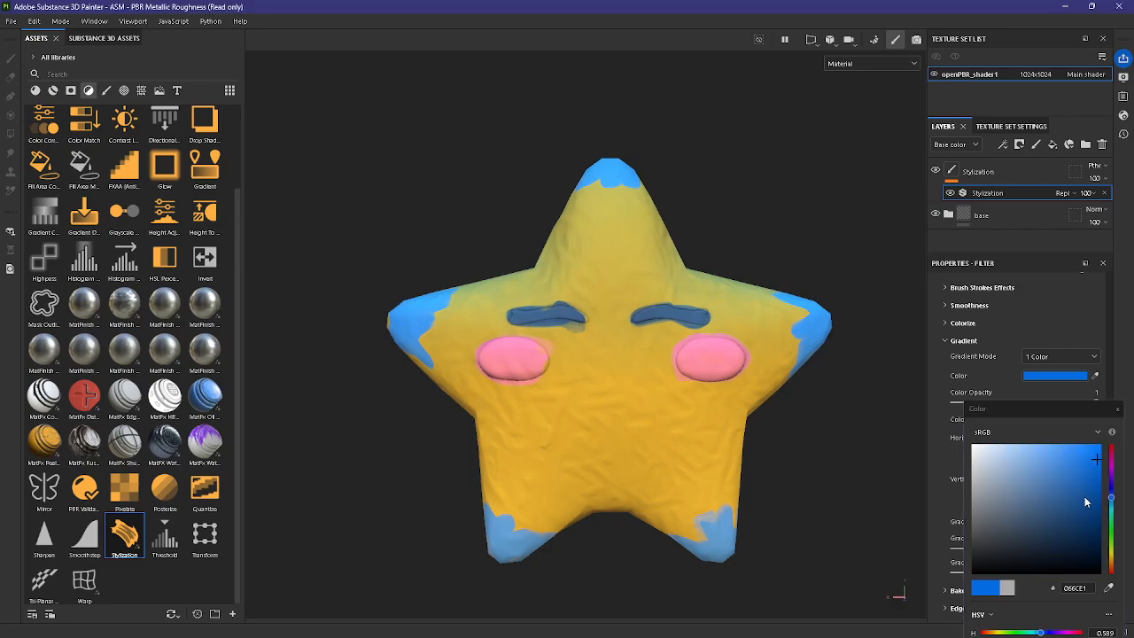
pyautogui.click(1062, 469)
pyautogui.click(1089, 474)
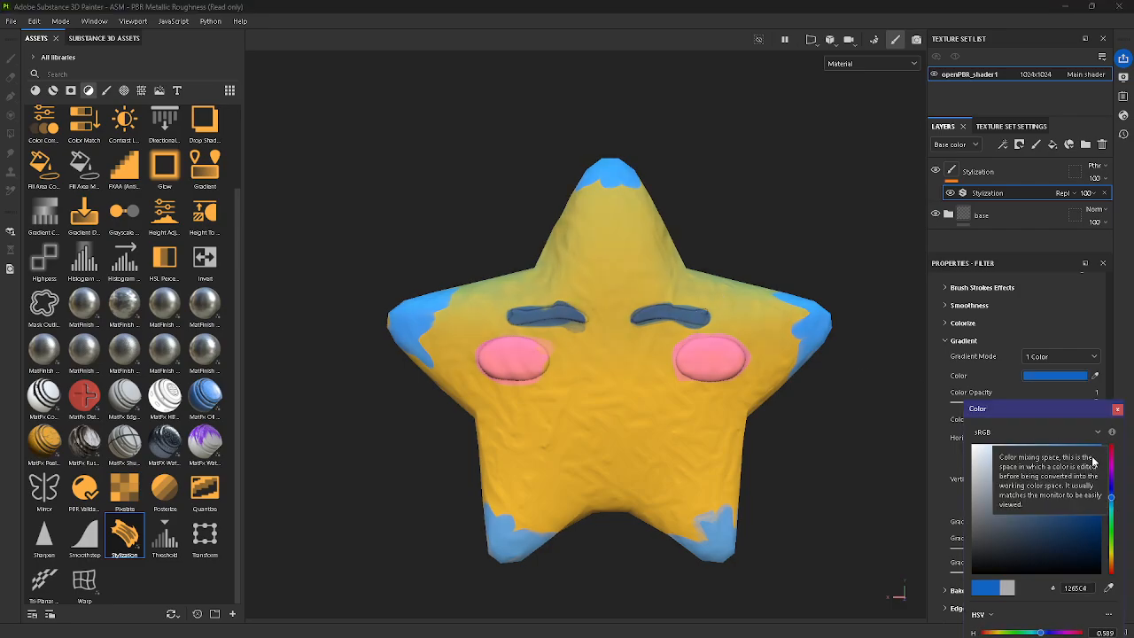
pyautogui.click(1091, 453)
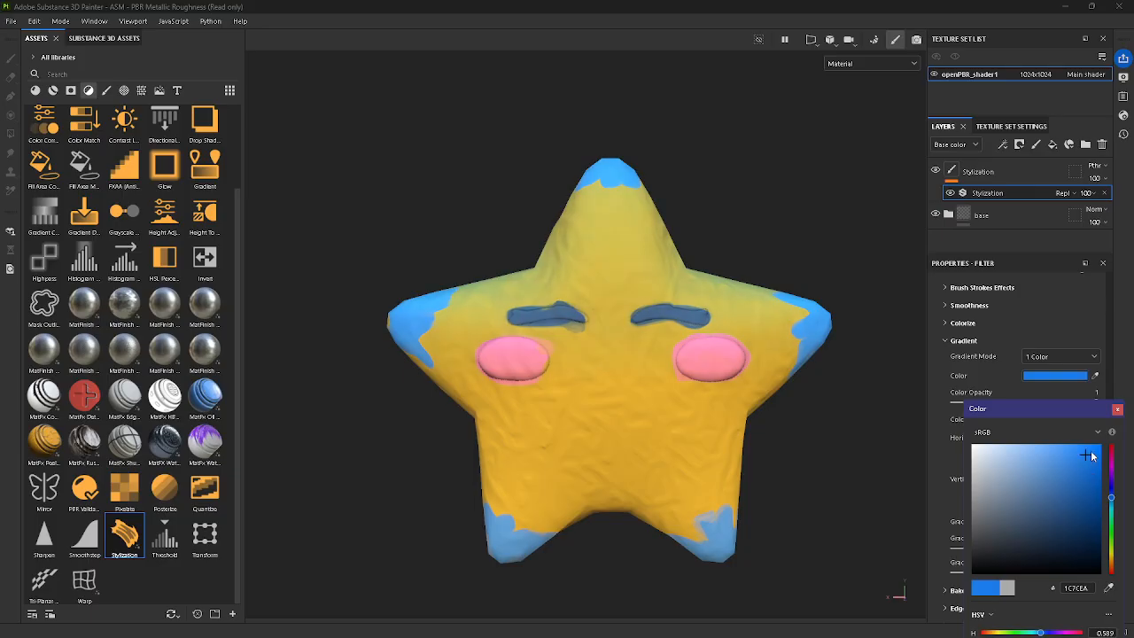
pyautogui.click(1117, 409)
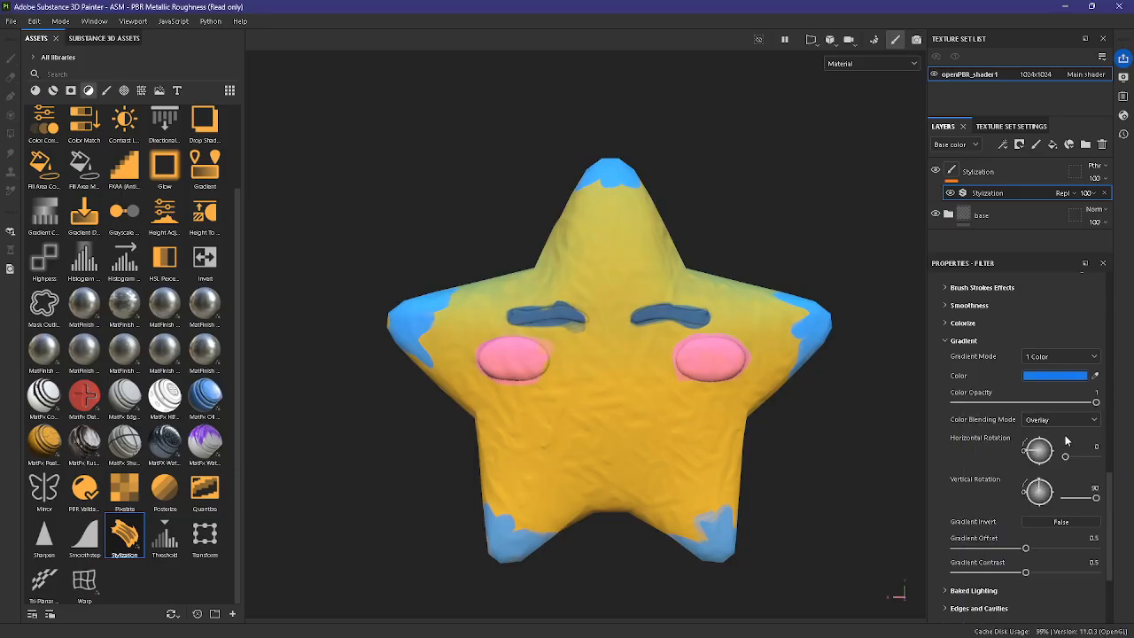
# Step: Try the 2 Colors gradient mode in the Stylization filter
pyautogui.scroll(-1, 1054, 429)
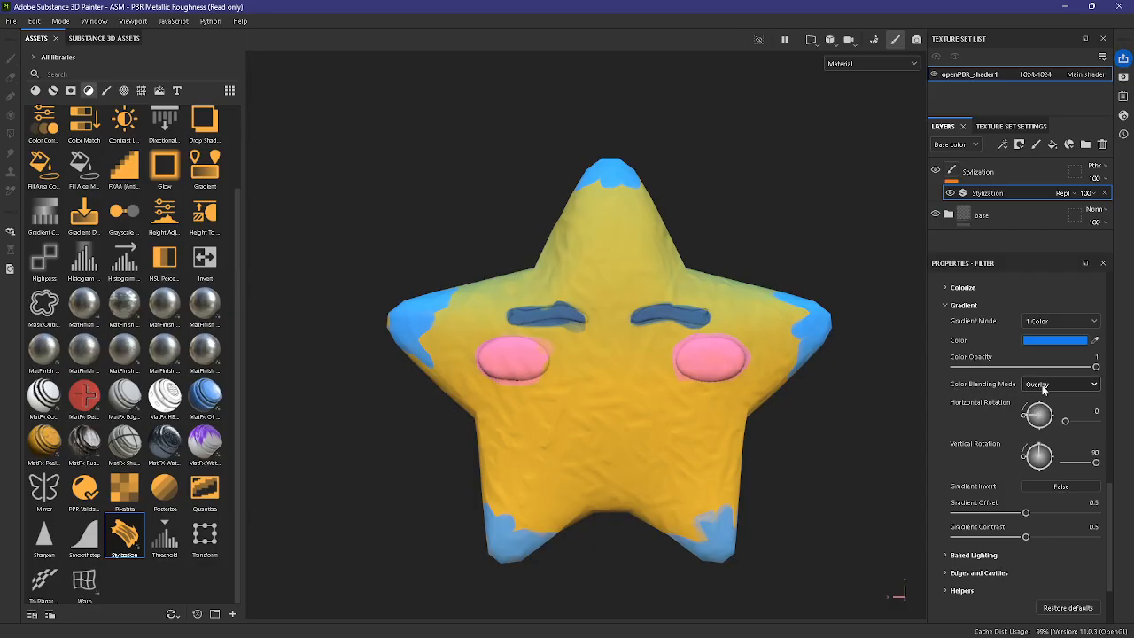
pyautogui.scroll(-1, 1027, 352)
pyautogui.scroll(1, 985, 479)
pyautogui.click(1038, 322)
pyautogui.click(1047, 349)
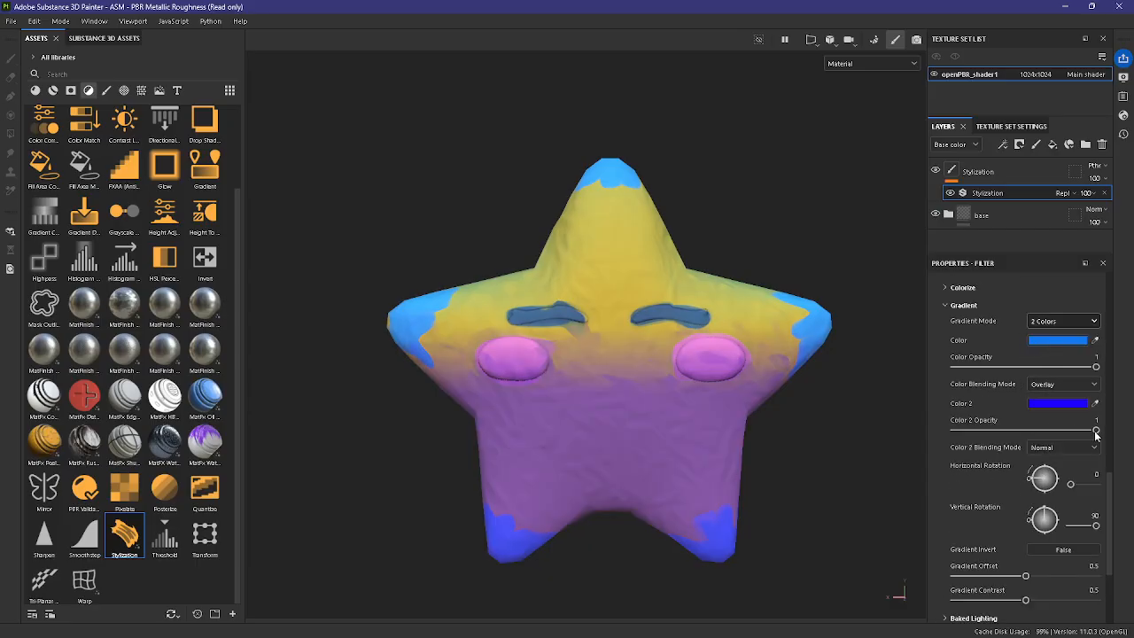
# Step: Try pale yellow FEE77D as the gradient's Color 2, then return Gradient Mode to 1 Color
pyautogui.click(1060, 403)
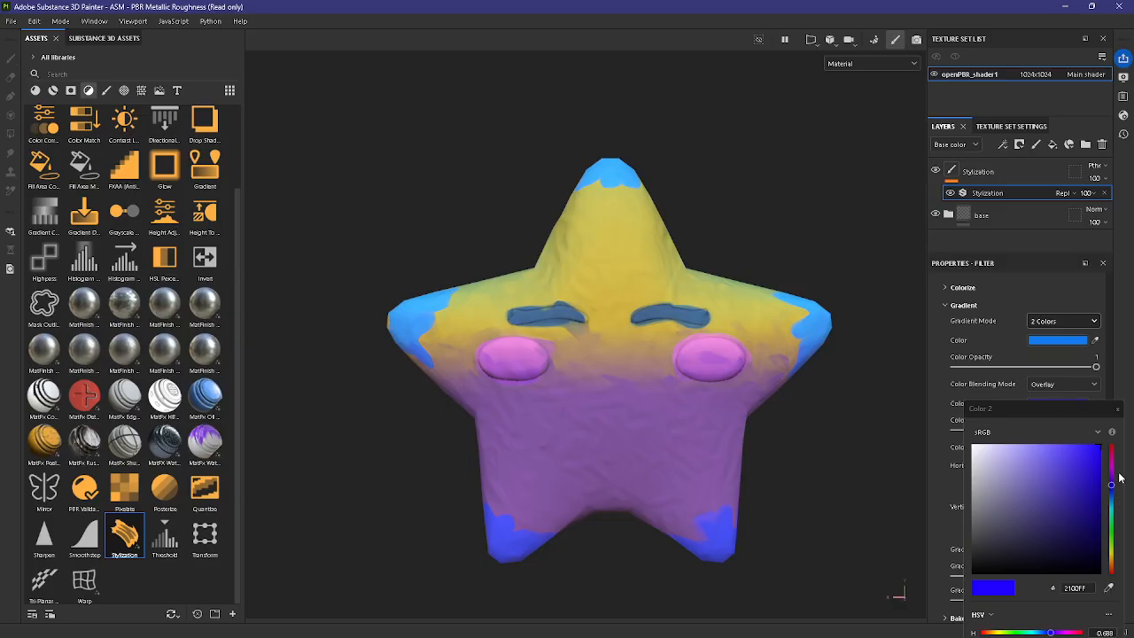
pyautogui.moveTo(1112, 475); pyautogui.dragTo(1112, 470)
pyautogui.moveTo(1027, 470); pyautogui.dragTo(999, 519)
pyautogui.moveTo(1106, 571); pyautogui.dragTo(1109, 558)
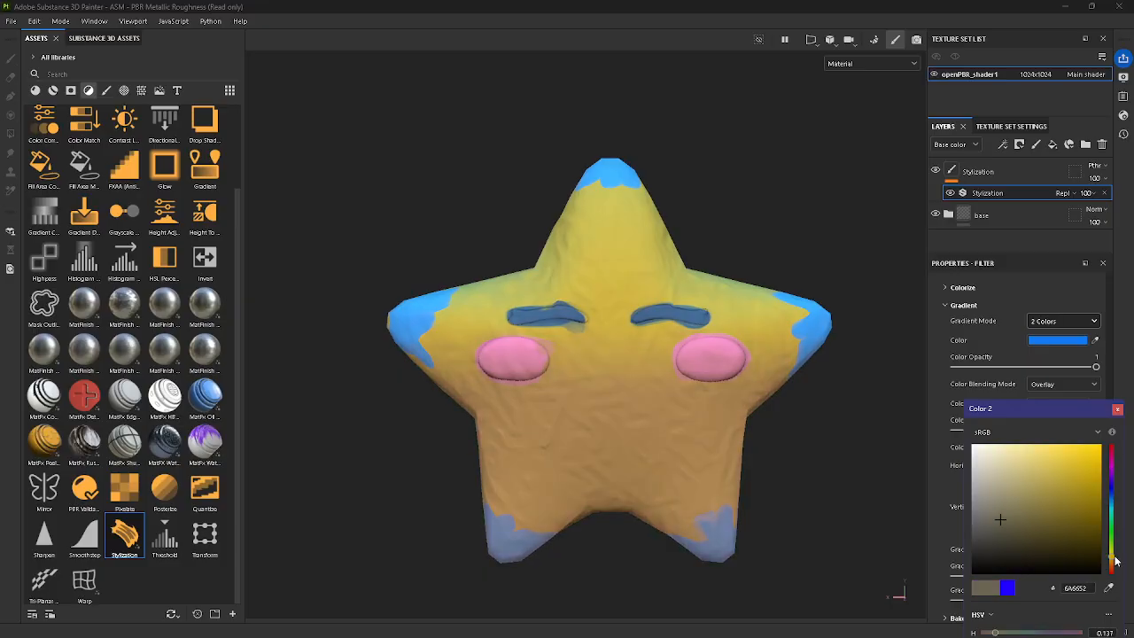
pyautogui.click(1057, 499)
pyautogui.moveTo(1059, 502); pyautogui.dragTo(1036, 445)
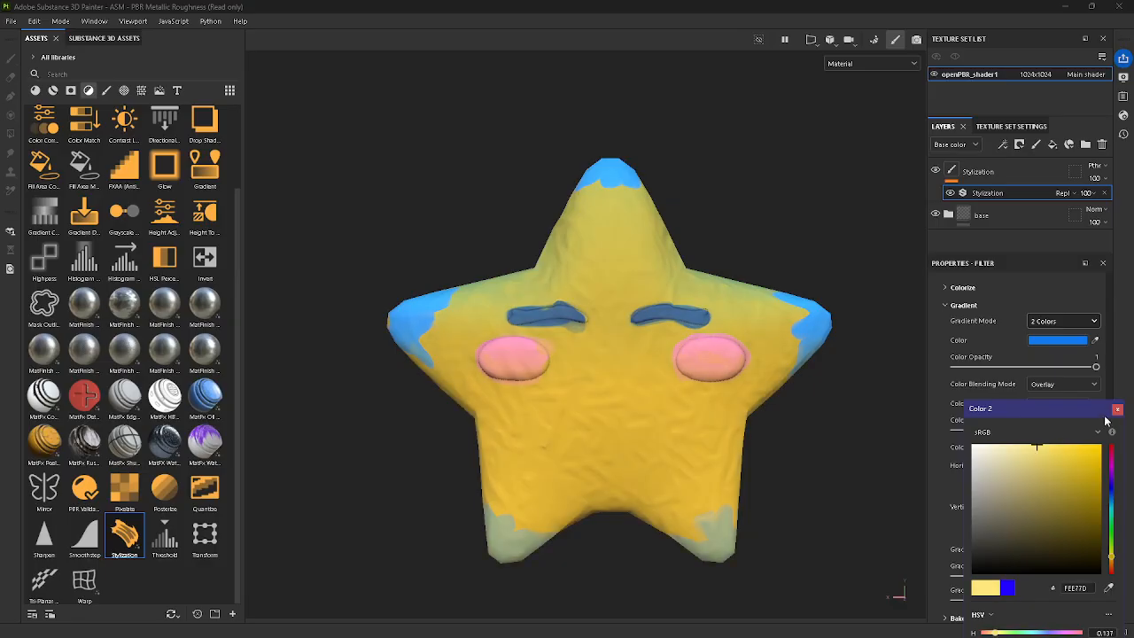
pyautogui.click(1117, 410)
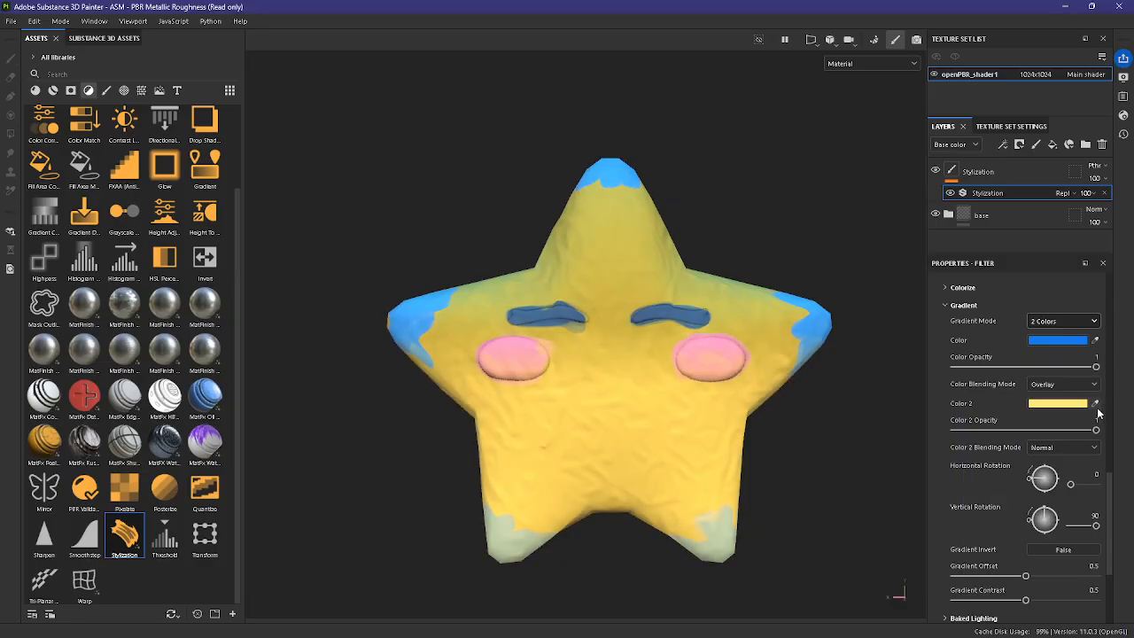
pyautogui.click(1048, 323)
pyautogui.click(1041, 337)
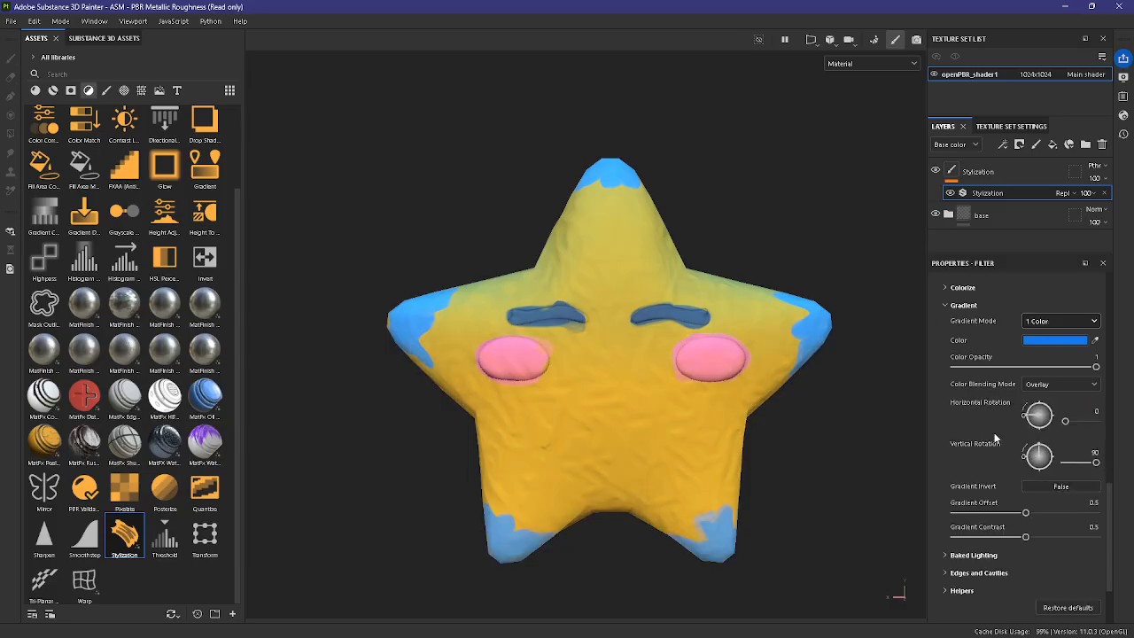
# Step: In the Baked Lighting settings, set the Diffuse Color to cyan 01FFEE
pyautogui.scroll(-1, 992, 433)
pyautogui.click(973, 520)
pyautogui.scroll(-4, 1072, 496)
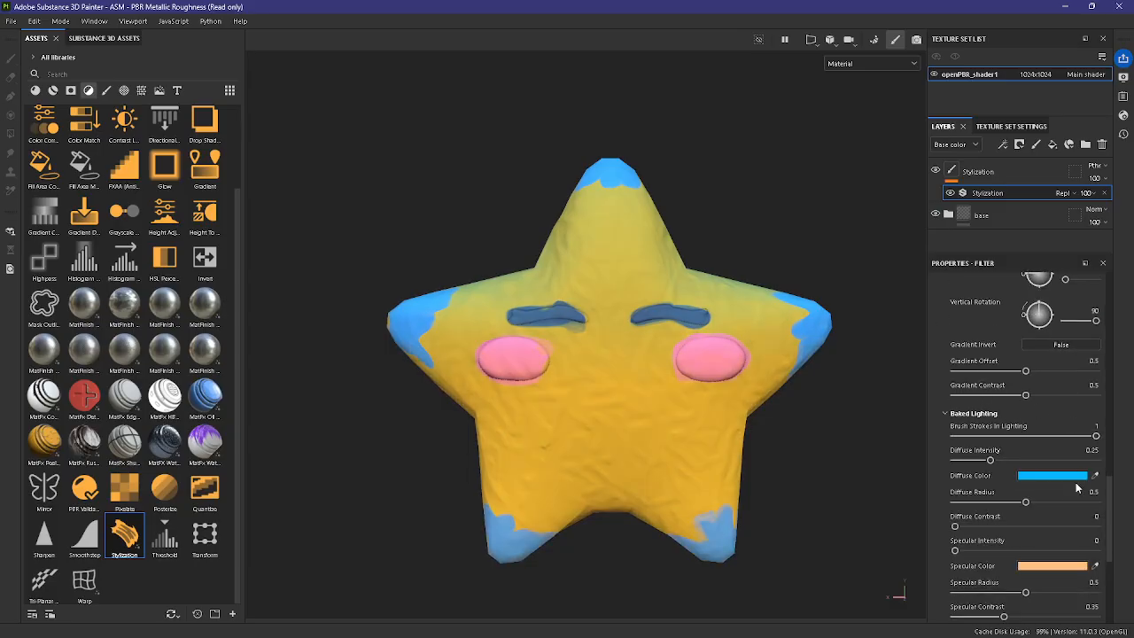
pyautogui.scroll(-1, 1036, 452)
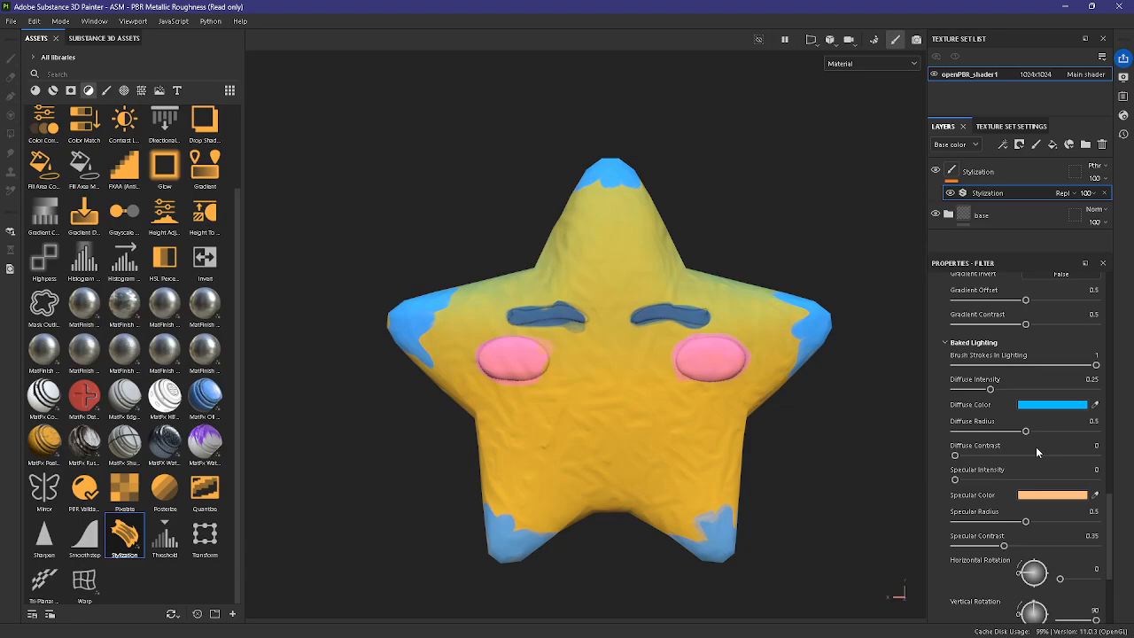
pyautogui.scroll(-1, 1036, 447)
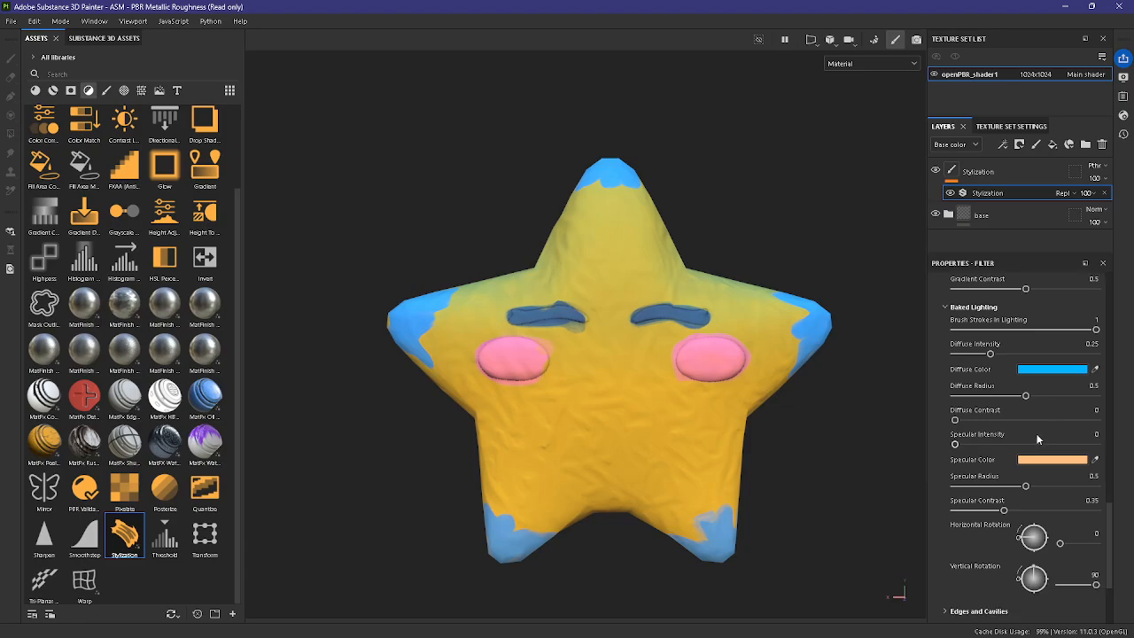
pyautogui.click(1056, 369)
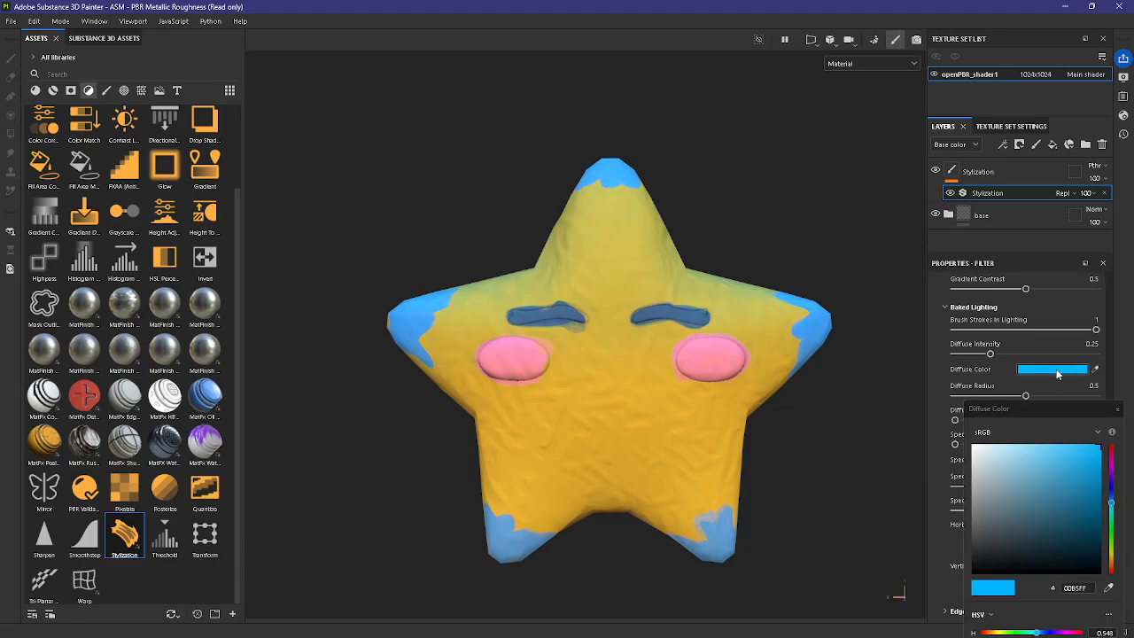
pyautogui.click(1086, 488)
pyautogui.moveTo(1110, 502)
pyautogui.mouseDown()
pyautogui.moveTo(1099, 446)
pyautogui.moveTo(1111, 516)
pyautogui.mouseUp()
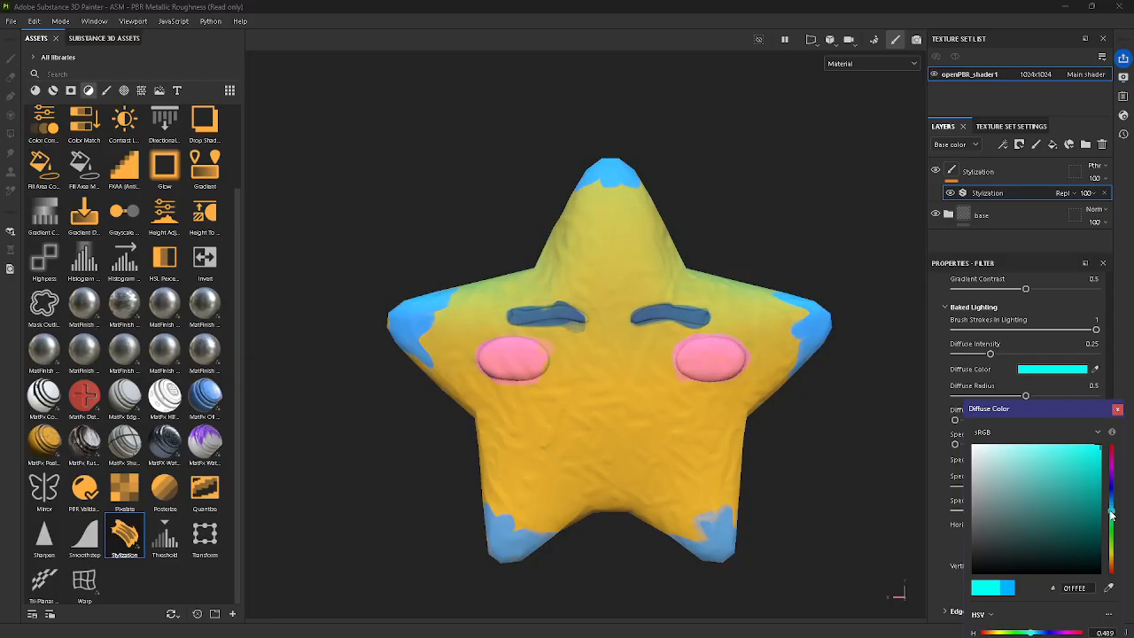
pyautogui.click(1116, 409)
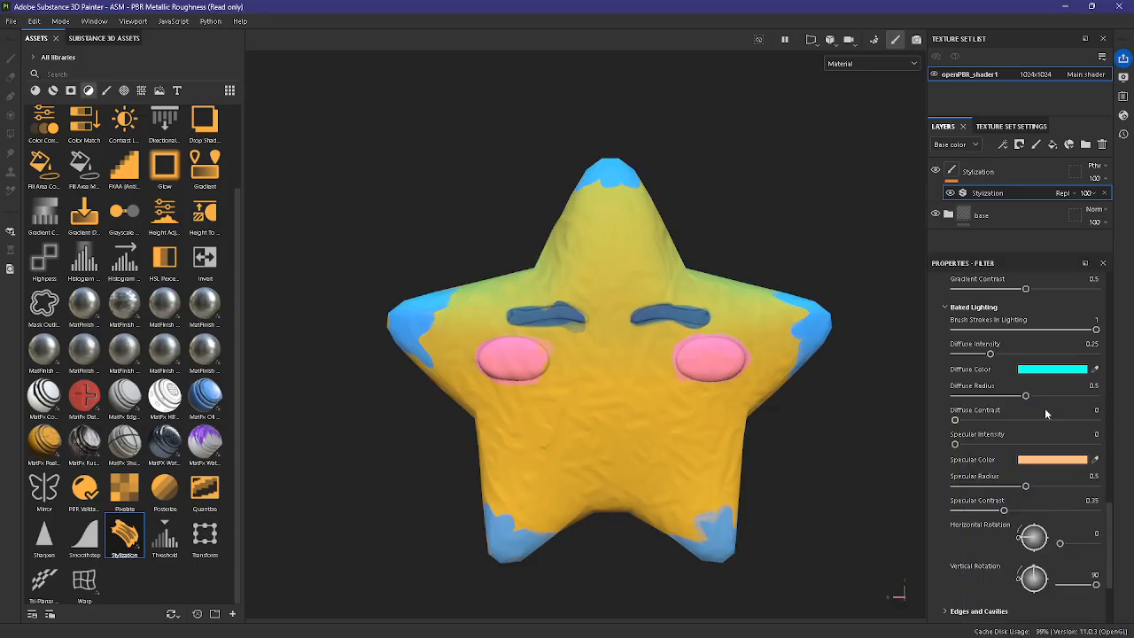
# Step: Try rotating the baked lighting to a Horizontal Rotation of 360 and a Vertical Rotation of -90
pyautogui.scroll(-2, 986, 446)
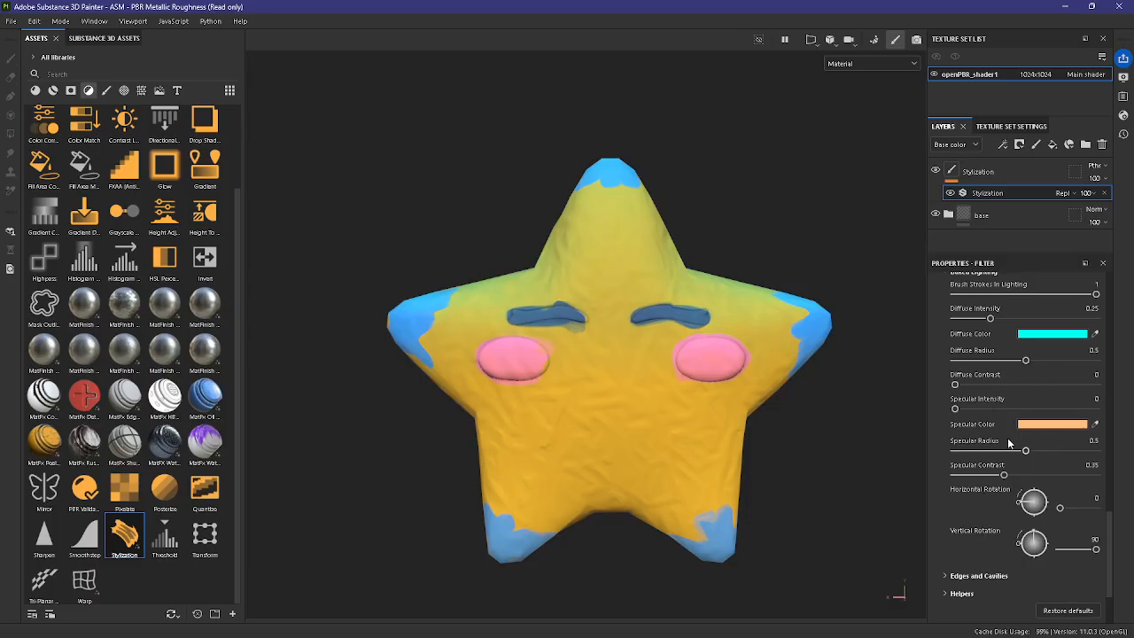
pyautogui.scroll(-2, 1051, 456)
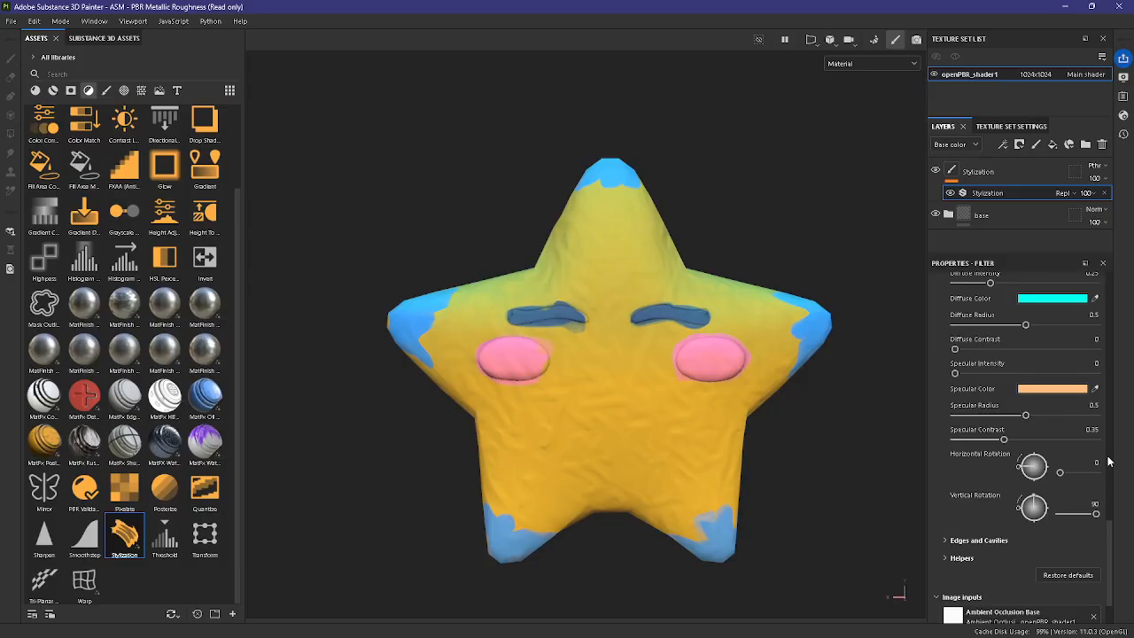
pyautogui.moveTo(1071, 478)
pyautogui.mouseDown()
pyautogui.moveTo(1094, 515)
pyautogui.moveTo(1062, 518)
pyautogui.moveTo(1096, 520)
pyautogui.moveTo(1076, 475)
pyautogui.moveTo(1060, 478)
pyautogui.moveTo(1110, 481)
pyautogui.moveTo(1078, 479)
pyautogui.mouseUp()
pyautogui.moveTo(1080, 519); pyautogui.dragTo(1034, 519)
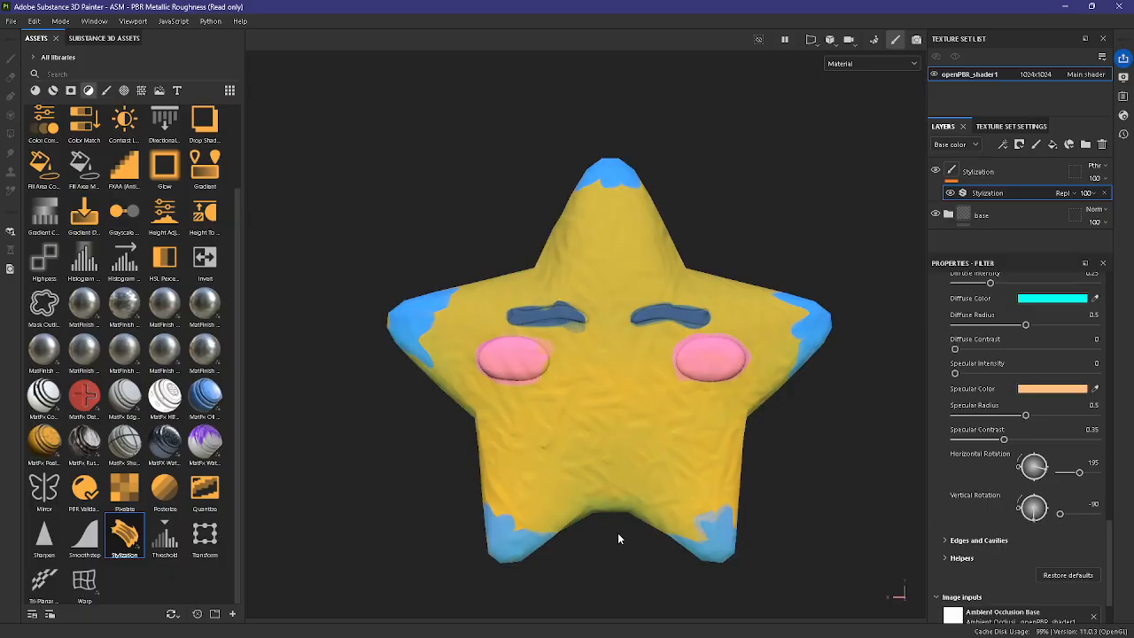
pyautogui.moveTo(1078, 472)
pyautogui.mouseDown()
pyautogui.moveTo(1063, 473)
pyautogui.moveTo(1099, 479)
pyautogui.mouseUp()
# Step: Raise the baked lighting's Diffuse Intensity to 0.82 and Diffuse Radius to 0.76
pyautogui.scroll(3, 990, 509)
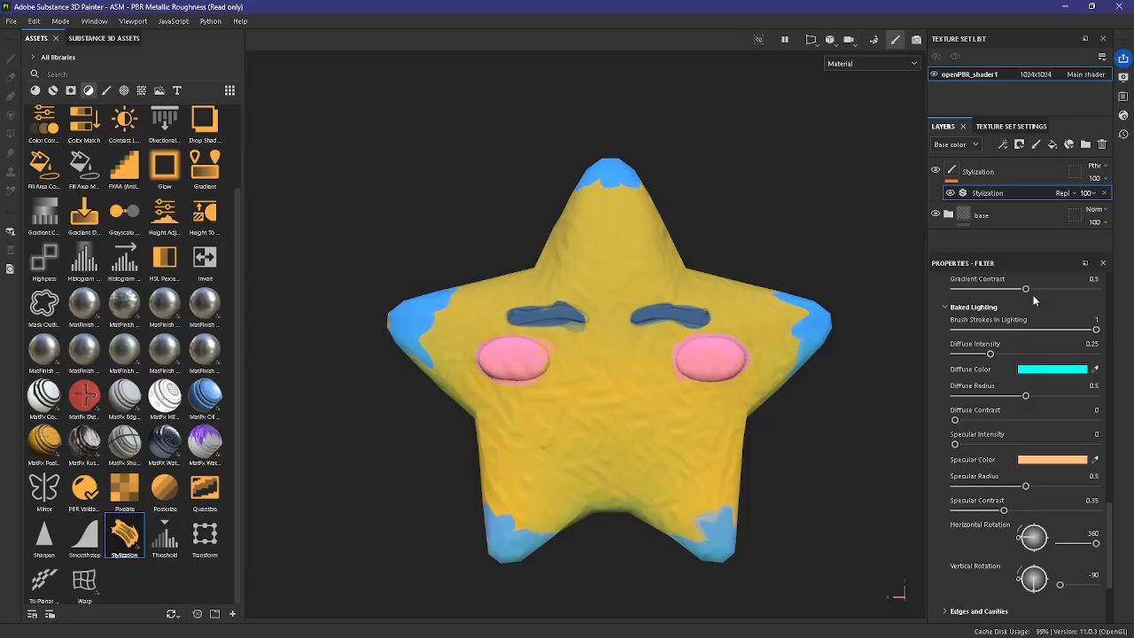
pyautogui.click(1032, 354)
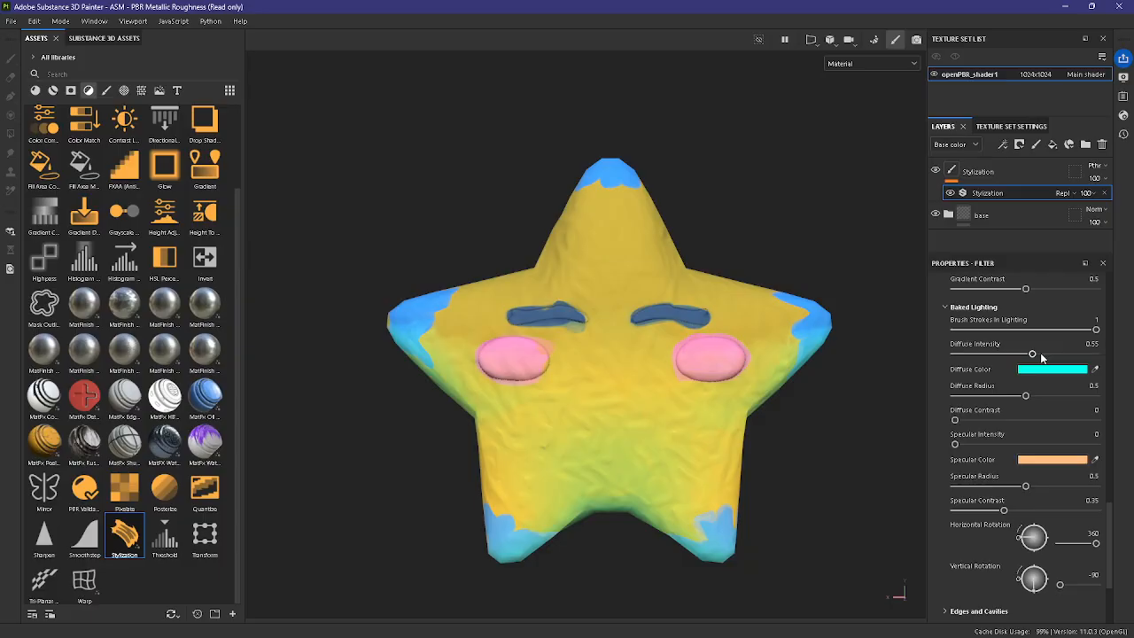
pyautogui.moveTo(1042, 354); pyautogui.dragTo(1075, 355)
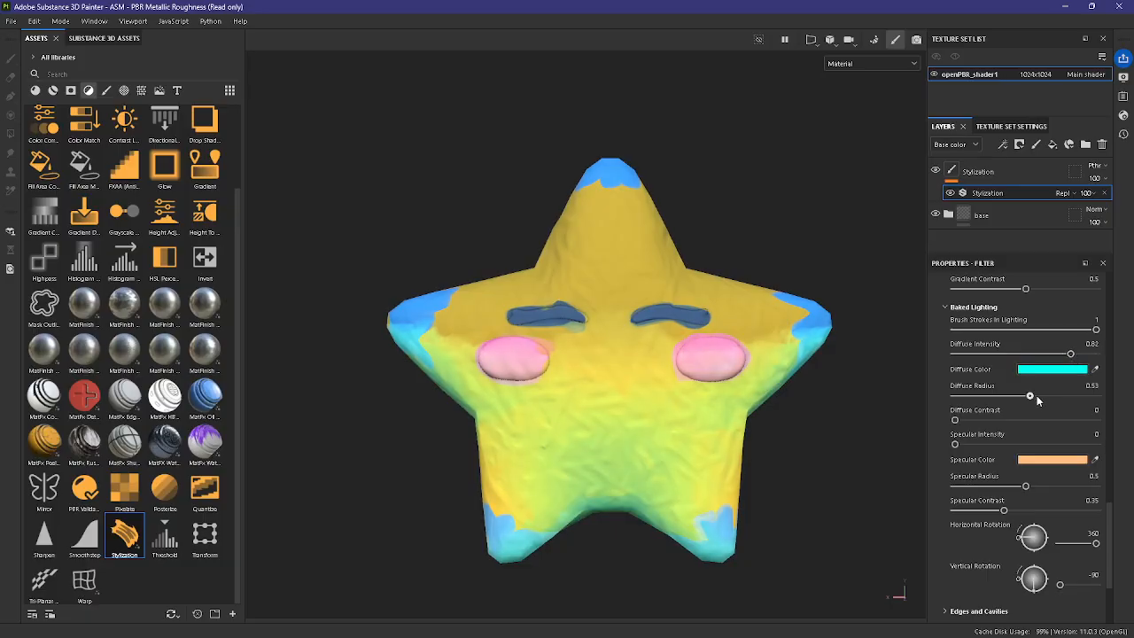
pyautogui.moveTo(1064, 396); pyautogui.dragTo(1067, 396)
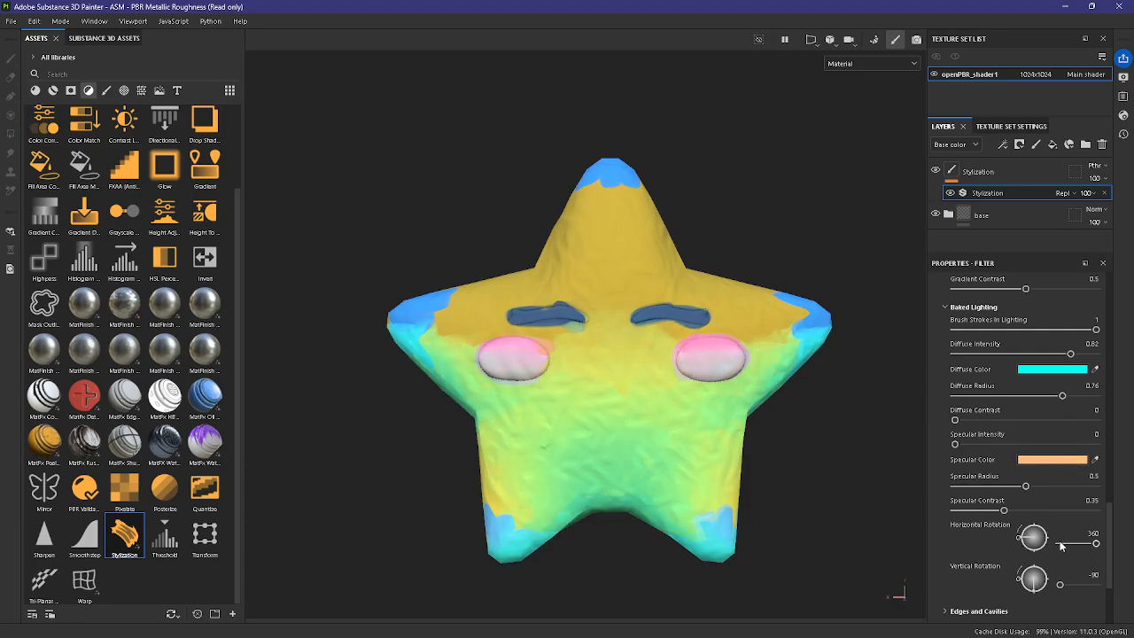
# Step: Set the baked lighting's Horizontal Rotation to 0 and Vertical Rotation to -78
pyautogui.scroll(-1, 1059, 541)
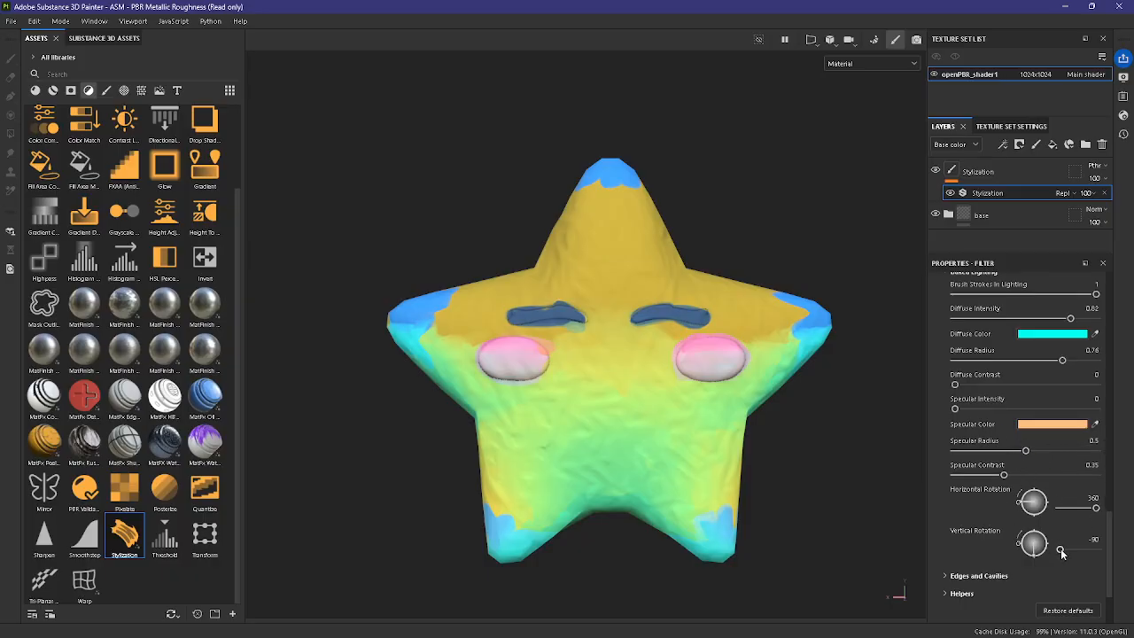
pyautogui.moveTo(1062, 552); pyautogui.dragTo(1062, 552)
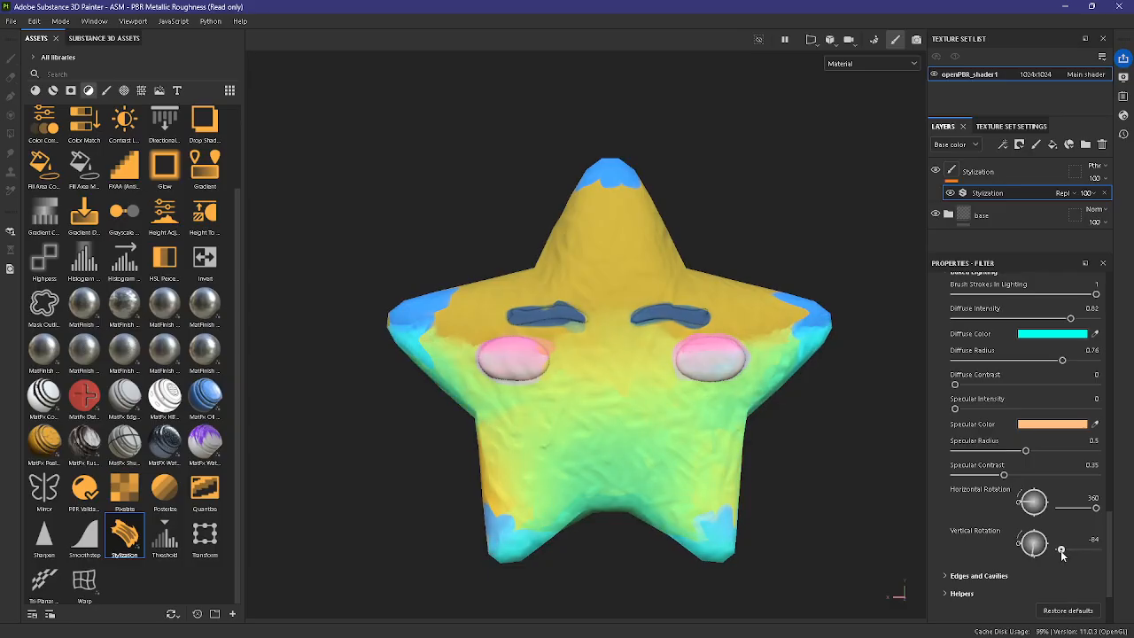
pyautogui.moveTo(1095, 508); pyautogui.dragTo(1059, 507)
pyautogui.moveTo(1060, 549)
pyautogui.mouseDown()
pyautogui.moveTo(1098, 552)
pyautogui.moveTo(1061, 550)
pyautogui.mouseUp()
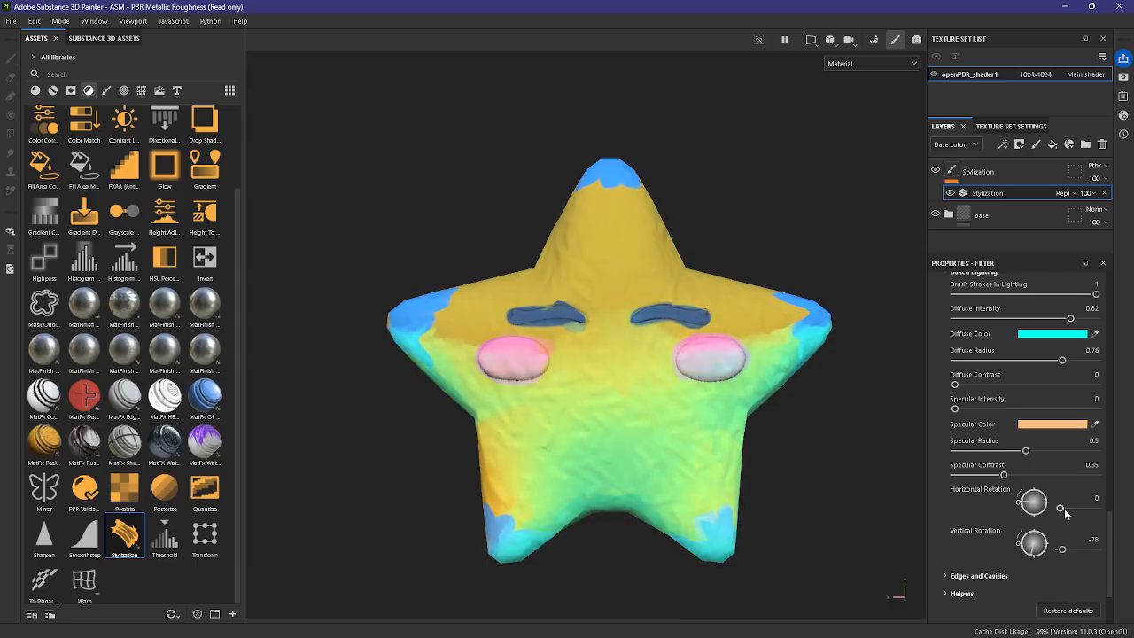
# Step: Set the baked lighting's Diffuse Radius to 0.49, Diffuse Contrast to 0.52 and Specular Intensity to 0.28
pyautogui.click(1014, 361)
pyautogui.moveTo(1014, 361)
pyautogui.mouseDown()
pyautogui.moveTo(1024, 363)
pyautogui.moveTo(986, 385)
pyautogui.moveTo(1027, 388)
pyautogui.mouseUp()
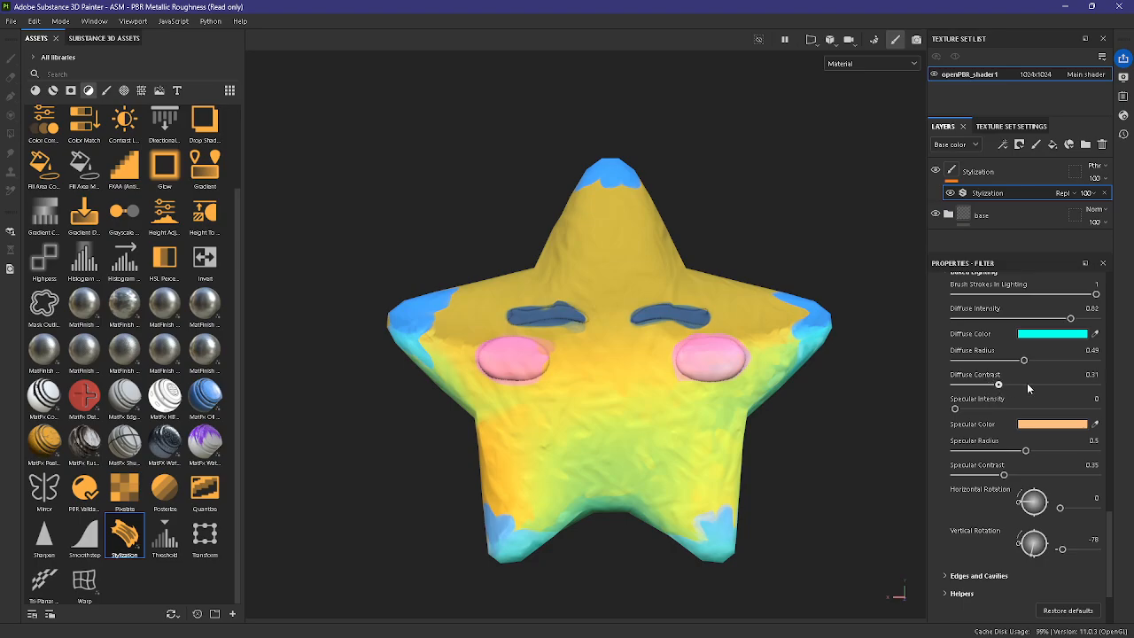
pyautogui.moveTo(954, 408); pyautogui.dragTo(1000, 409)
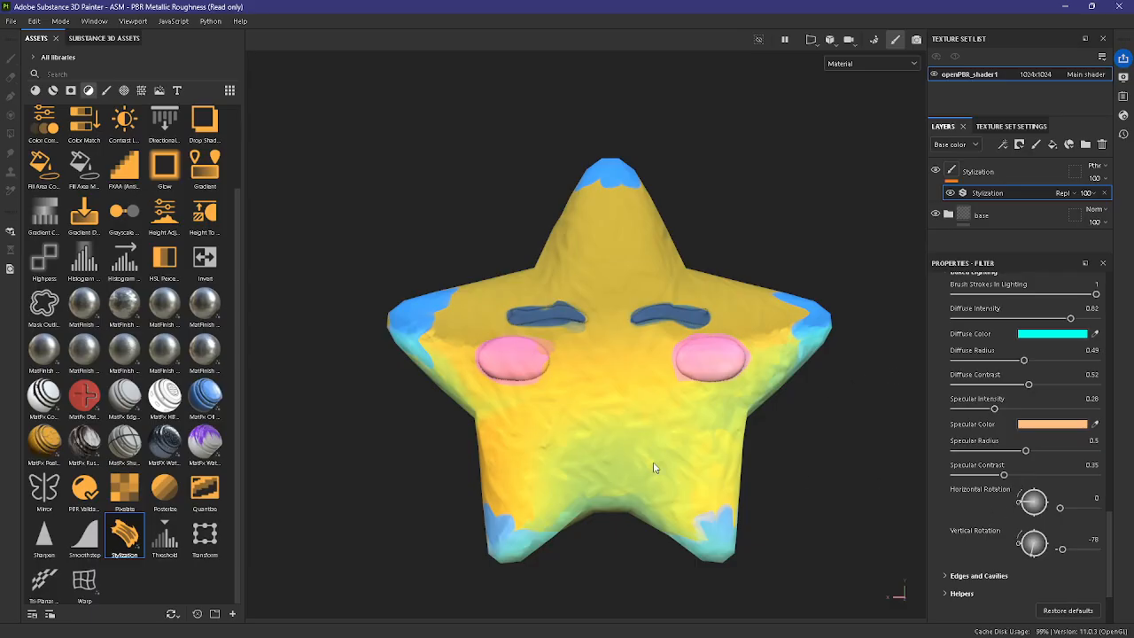
pyautogui.scroll(2, 658, 386)
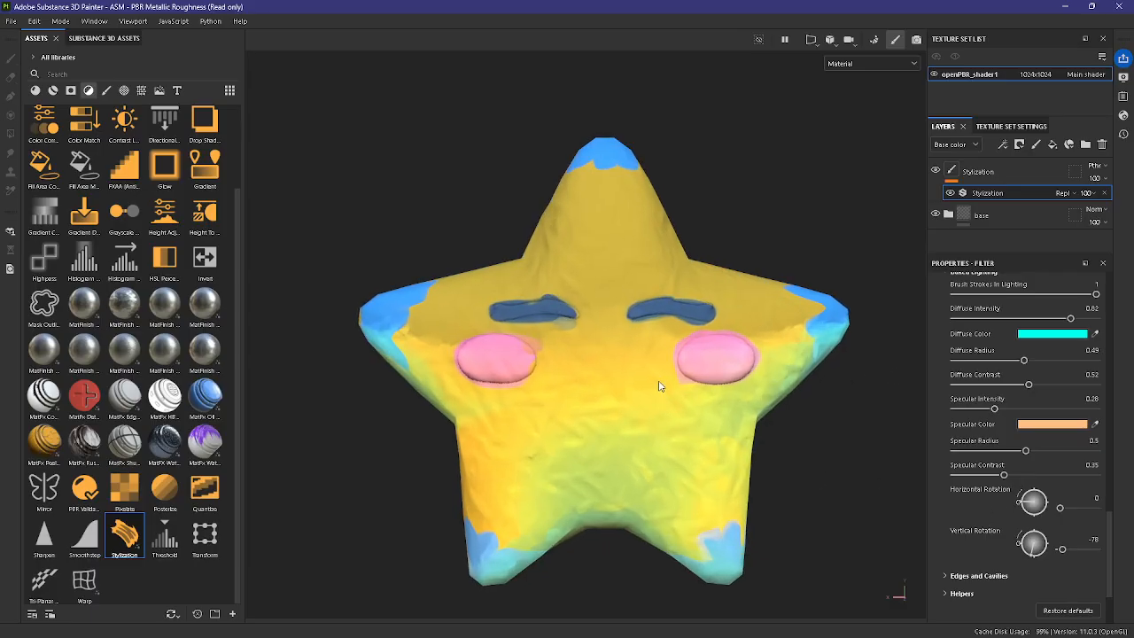
# Step: Adjust the baked lighting's Specular Contrast to 0.31 and check the result on the star
pyautogui.click(1047, 476)
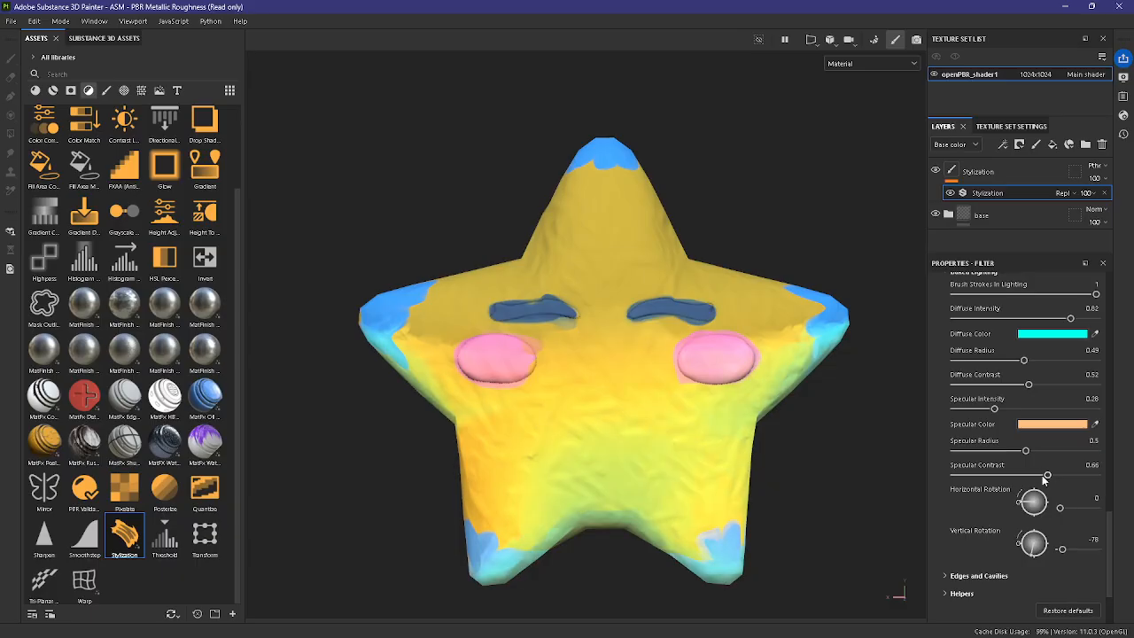
pyautogui.moveTo(1000, 475)
pyautogui.mouseDown()
pyautogui.moveTo(980, 475)
pyautogui.moveTo(999, 475)
pyautogui.mouseUp()
pyautogui.scroll(2, 1044, 496)
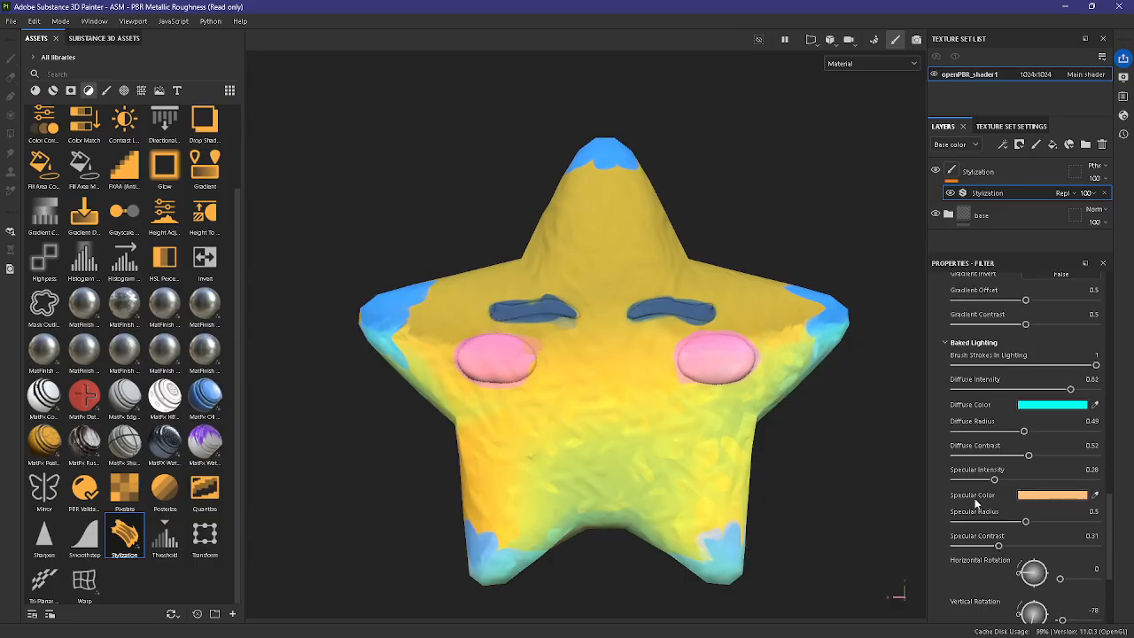
pyautogui.scroll(-1, 800, 452)
pyautogui.keyDown('alt'); pyautogui.moveTo(809, 449); pyautogui.dragTo(741, 451); pyautogui.keyUp('alt')
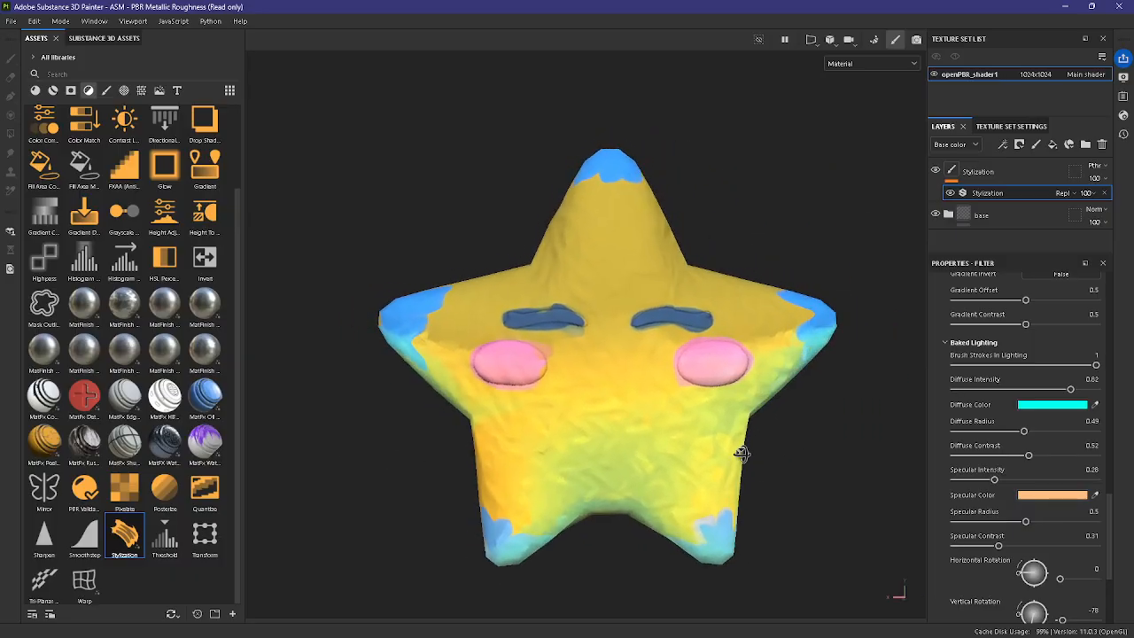
# Step: Try lighting the star with a baked lighting Vertical Rotation of 90
pyautogui.scroll(-5, 1054, 452)
pyautogui.moveTo(1061, 443); pyautogui.dragTo(1104, 450)
pyautogui.keyDown('alt'); pyautogui.moveTo(751, 434); pyautogui.dragTo(726, 511); pyautogui.keyUp('alt')
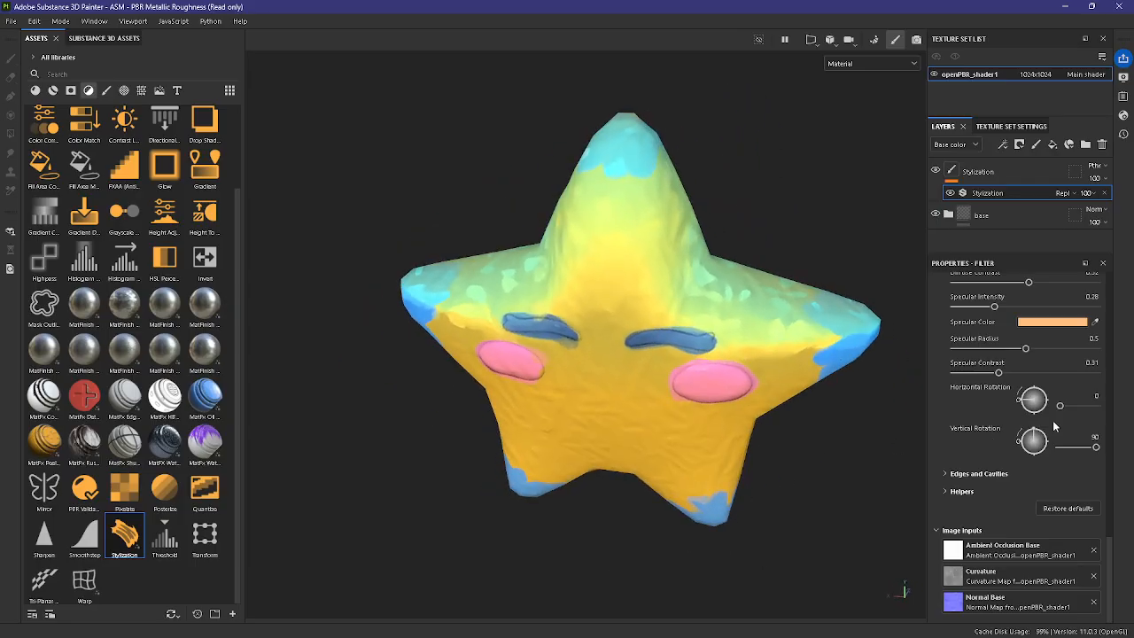
# Step: Try the baked lighting at Horizontal Rotations of 325 and 89 with a Vertical Rotation of -40
pyautogui.moveTo(1071, 406); pyautogui.dragTo(1093, 406)
pyautogui.moveTo(1095, 446); pyautogui.dragTo(1069, 447)
pyautogui.keyDown('alt'); pyautogui.moveTo(794, 426); pyautogui.dragTo(600, 403); pyautogui.keyUp('alt')
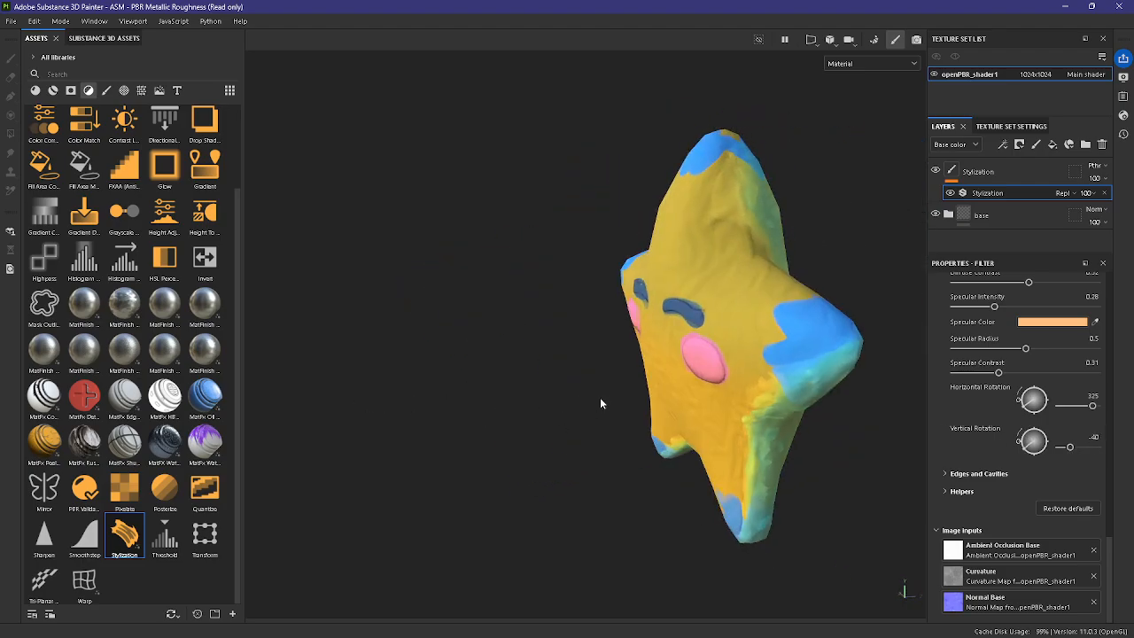
pyautogui.moveTo(1094, 409); pyautogui.dragTo(1069, 405)
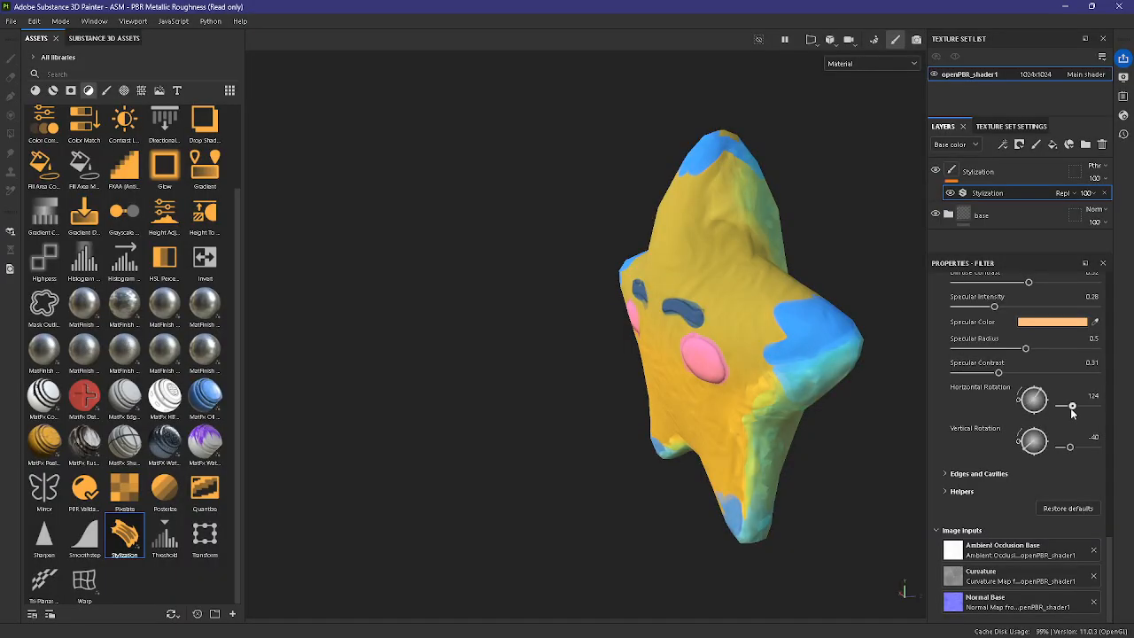
pyautogui.keyDown('alt'); pyautogui.moveTo(790, 483); pyautogui.dragTo(913, 450); pyautogui.keyUp('alt')
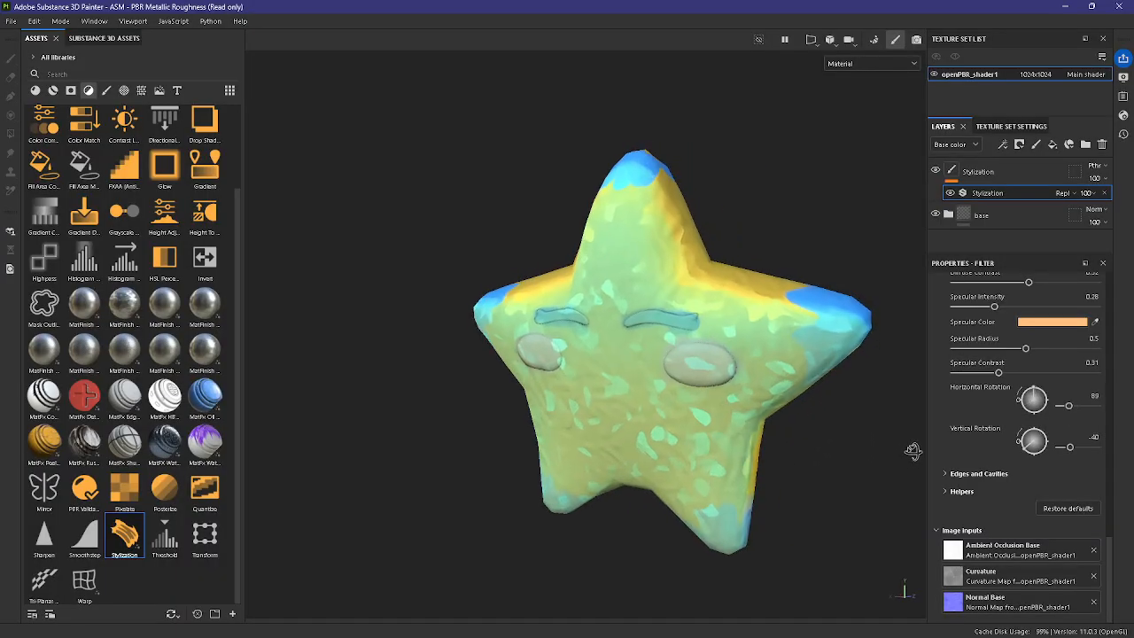
# Step: Set the baked lighting's Vertical Rotation to -87 and its Horizontal Rotation to 348
pyautogui.moveTo(1073, 449)
pyautogui.mouseDown()
pyautogui.moveTo(1061, 446)
pyautogui.moveTo(1080, 407)
pyautogui.mouseUp()
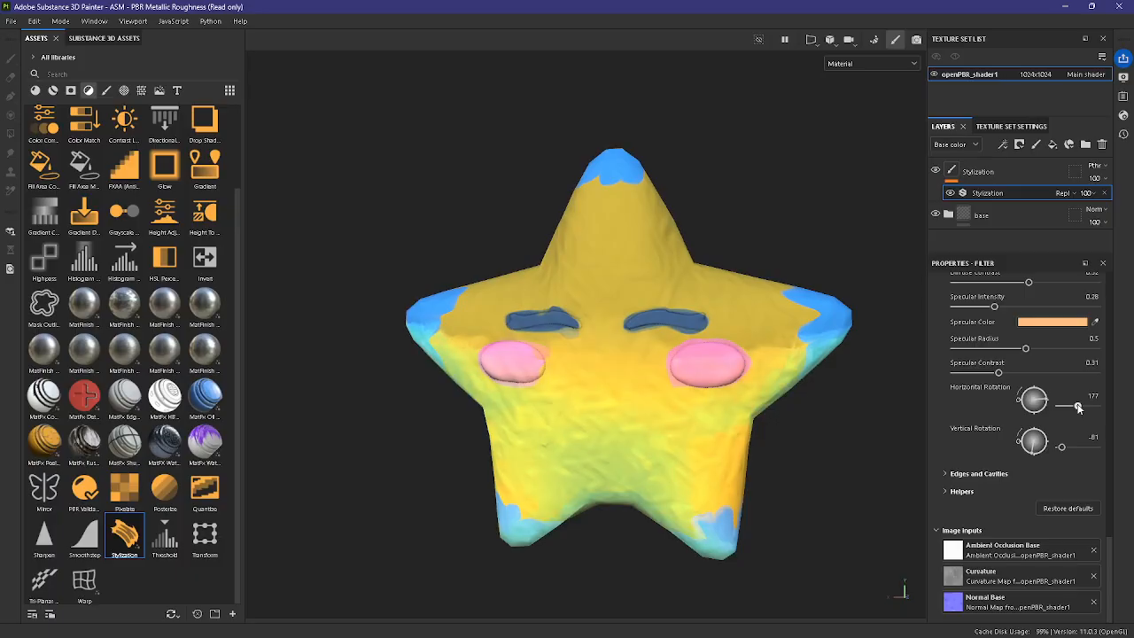
pyautogui.keyDown('alt'); pyautogui.moveTo(779, 450); pyautogui.dragTo(748, 511); pyautogui.keyUp('alt')
pyautogui.moveTo(1065, 451); pyautogui.dragTo(1060, 447)
pyautogui.moveTo(1076, 405); pyautogui.dragTo(1096, 408)
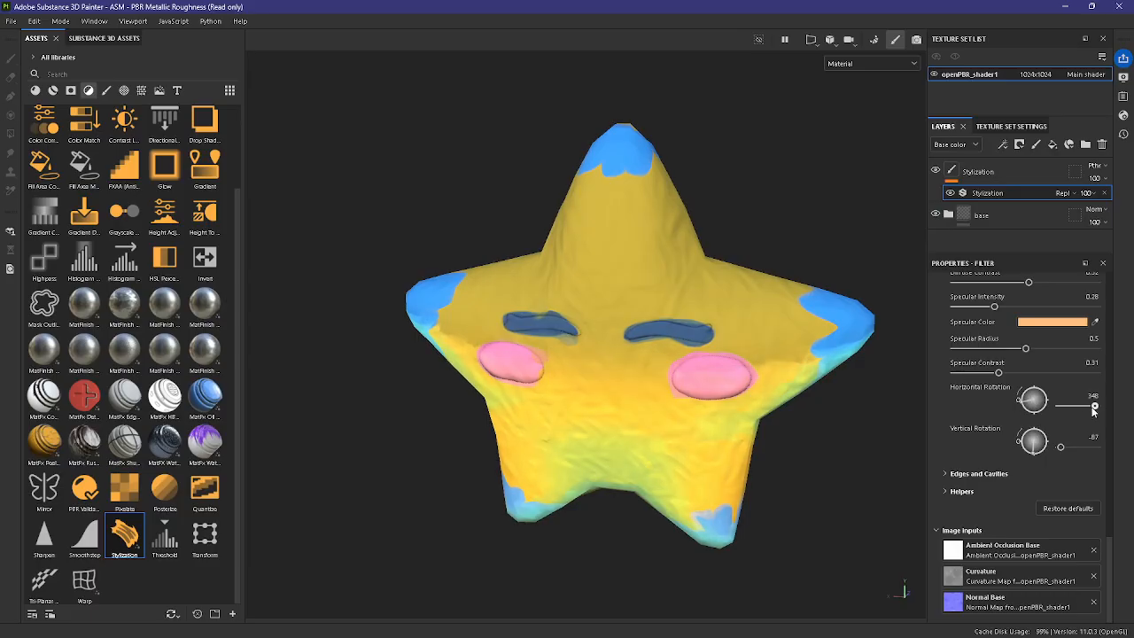
pyautogui.scroll(1, 804, 475)
pyautogui.keyDown('alt'); pyautogui.moveTo(804, 475); pyautogui.dragTo(812, 442); pyautogui.keyUp('alt')
# Step: Collapse the Baked Lighting and Gradient groups of the Stylization filter and return to its Brush Strokes settings
pyautogui.scroll(5, 976, 464)
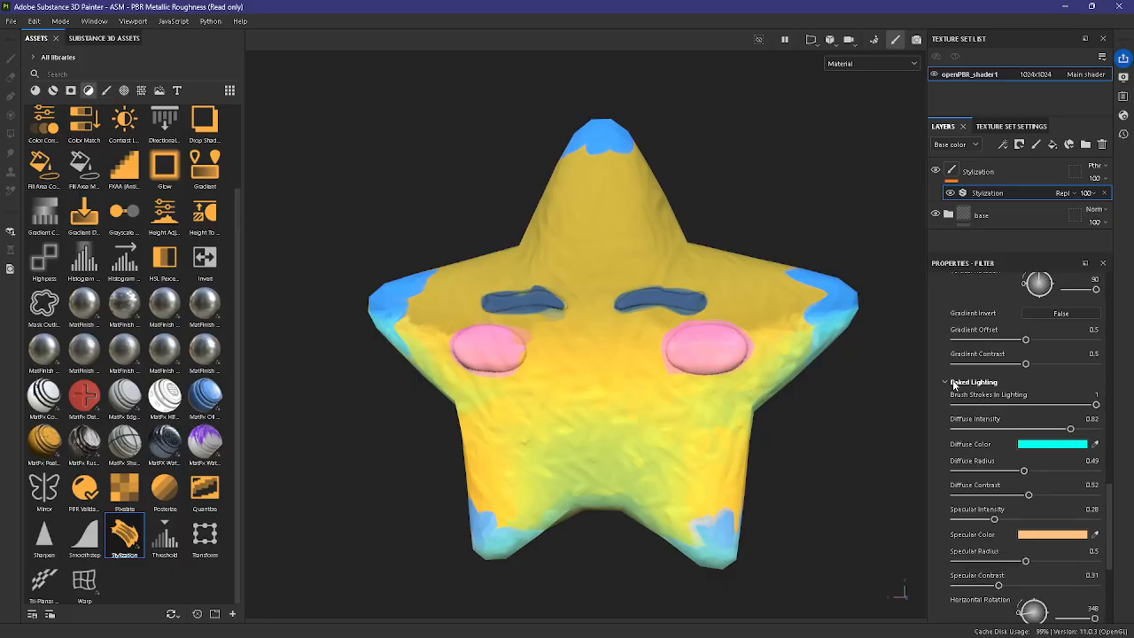
pyautogui.click(954, 383)
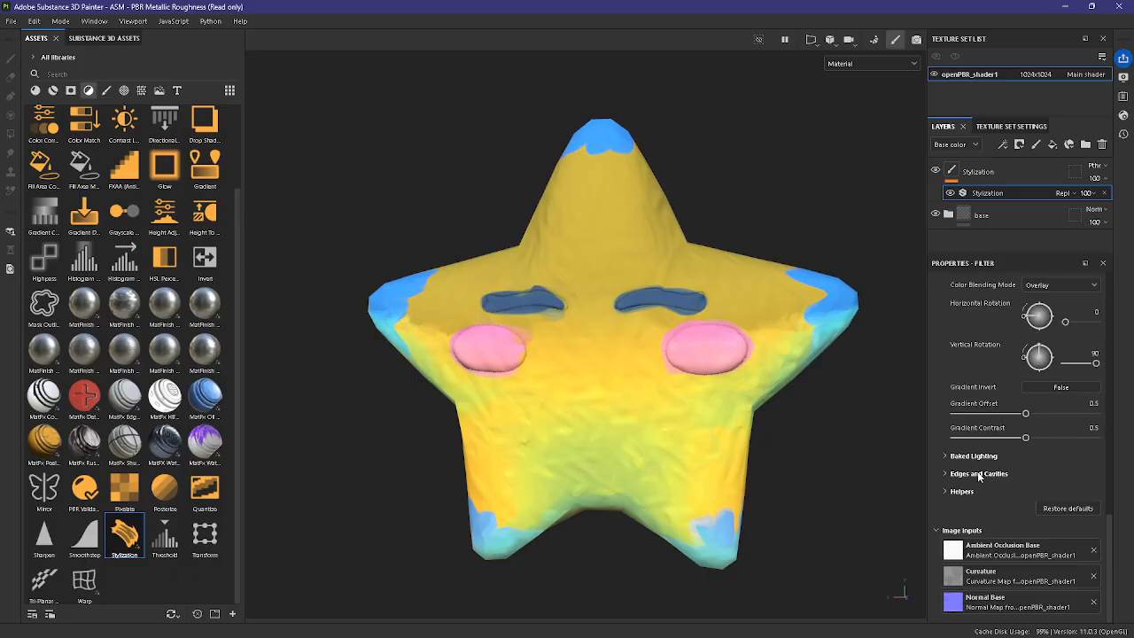
pyautogui.scroll(3, 975, 468)
pyautogui.click(960, 384)
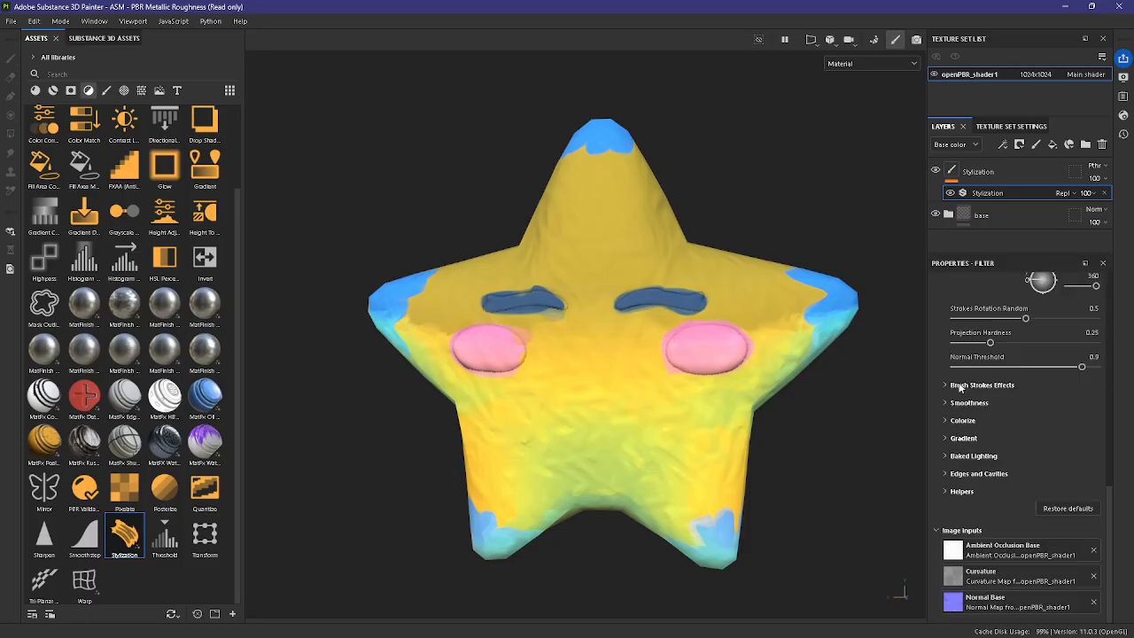
pyautogui.scroll(6, 974, 484)
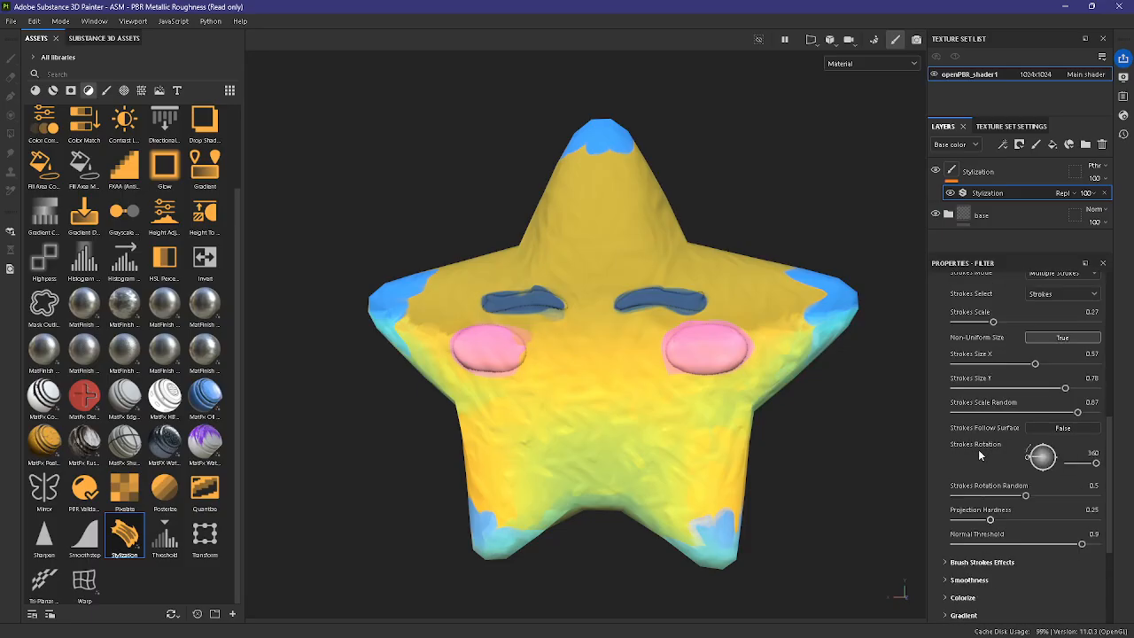
# Step: Try brush strokes with Strokes Scale values of 0.54 and 0.43 and Strokes Amounts of 1508, 1765 and 2074
pyautogui.scroll(2, 966, 483)
pyautogui.click(1027, 428)
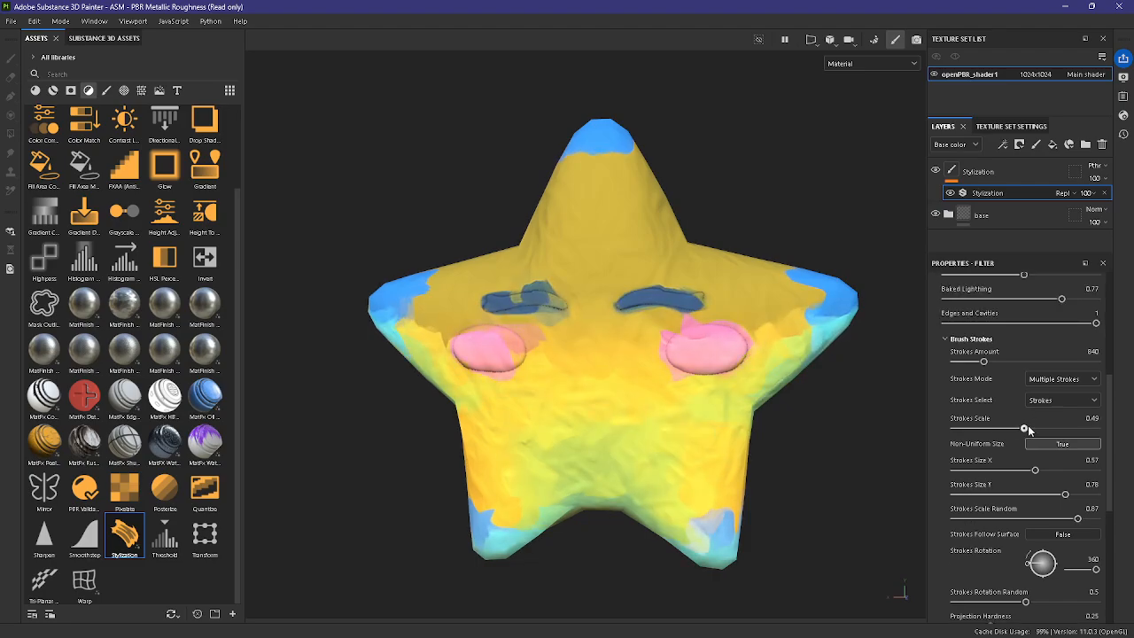
pyautogui.moveTo(1027, 429); pyautogui.dragTo(1031, 428)
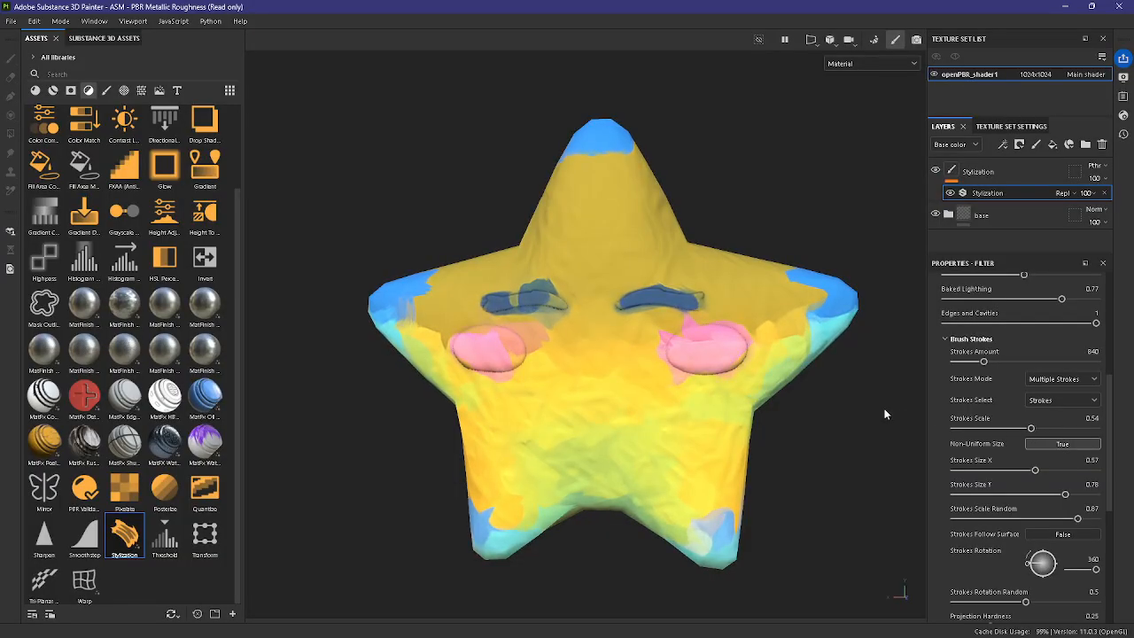
pyautogui.click(1005, 361)
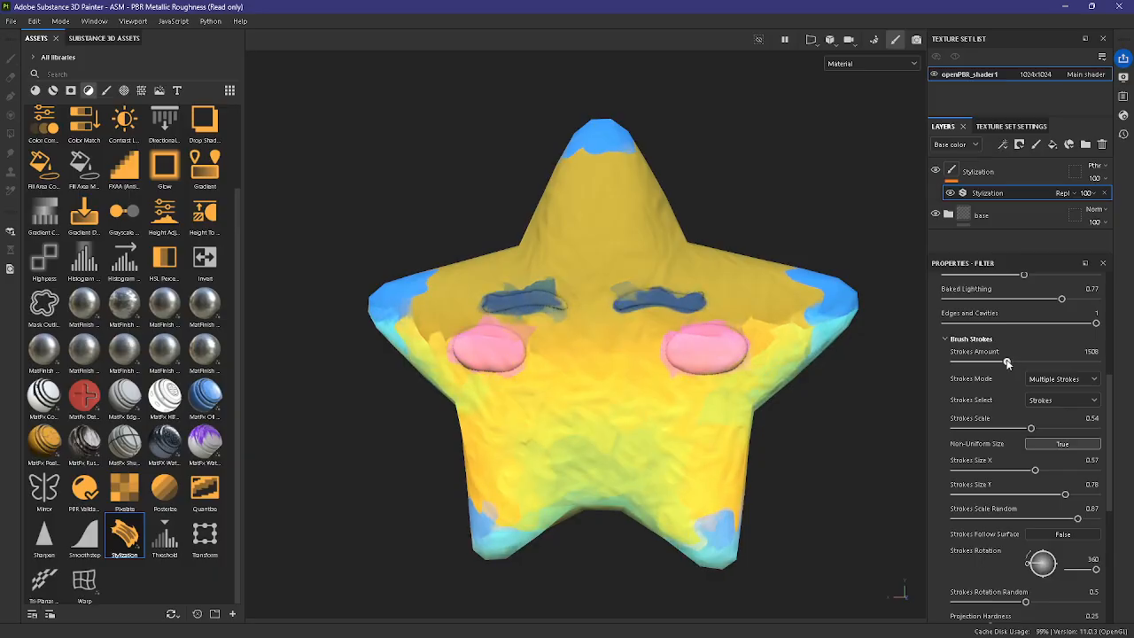
pyautogui.scroll(2, 706, 342)
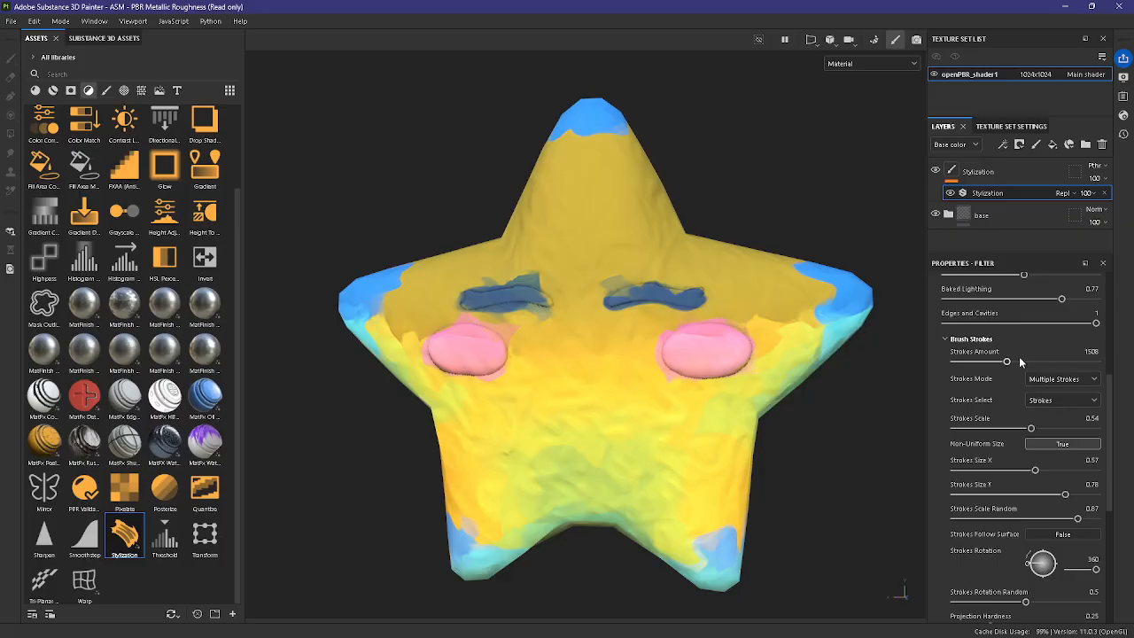
pyautogui.moveTo(1019, 362)
pyautogui.mouseDown()
pyautogui.moveTo(1035, 361)
pyautogui.moveTo(1016, 361)
pyautogui.mouseUp()
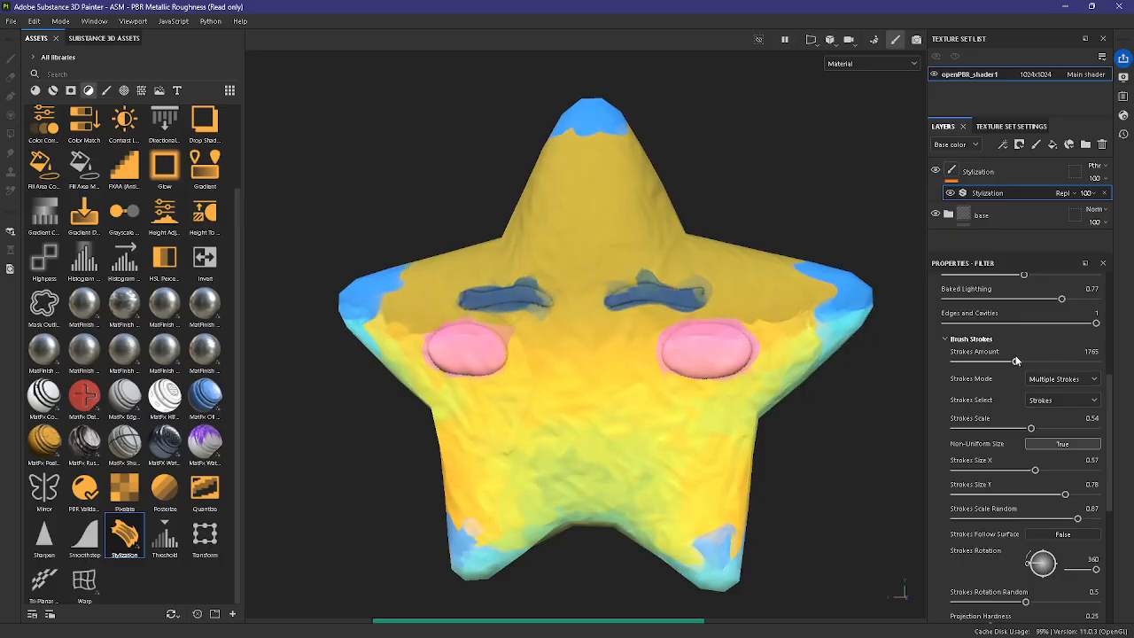
pyautogui.moveTo(1024, 428); pyautogui.dragTo(1015, 429)
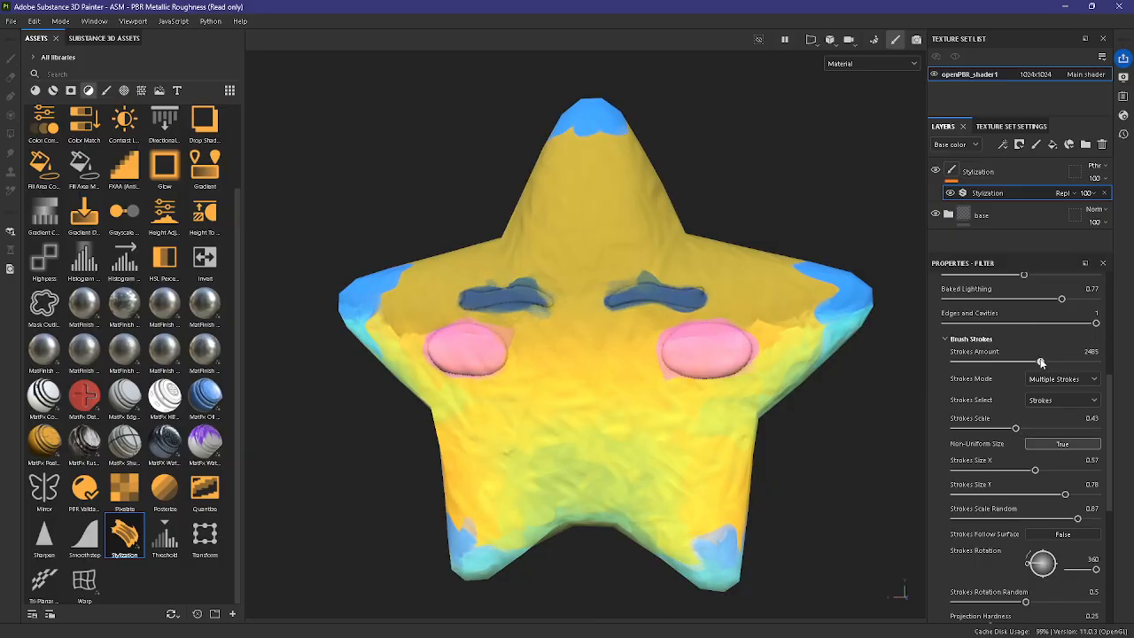
pyautogui.moveTo(1041, 362); pyautogui.dragTo(1024, 362)
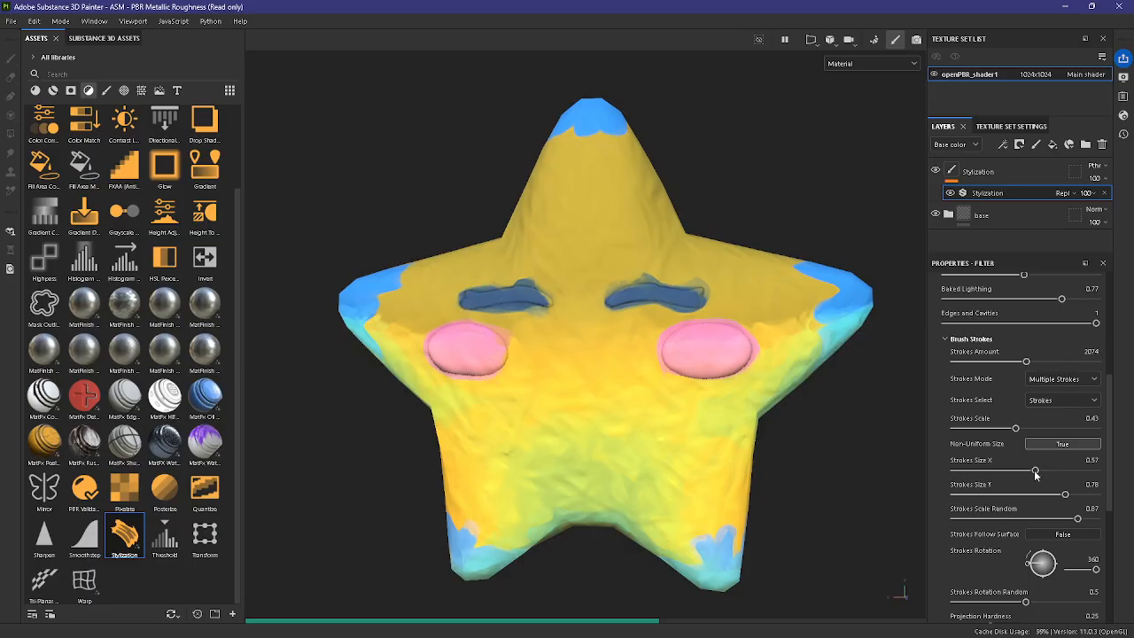
# Step: Set the brush strokes' Strokes Scale to 0.59 and Strokes Amount to 2451
pyautogui.moveTo(1034, 429); pyautogui.dragTo(1038, 429)
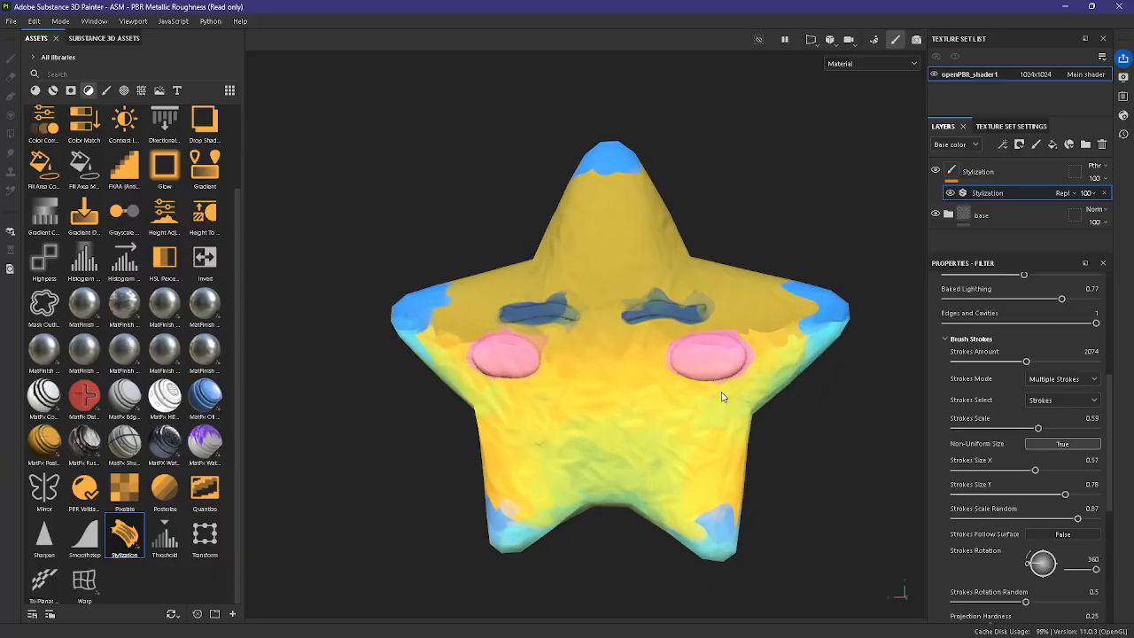
pyautogui.keyDown('alt'); pyautogui.moveTo(724, 397); pyautogui.dragTo(904, 427); pyautogui.keyUp('alt')
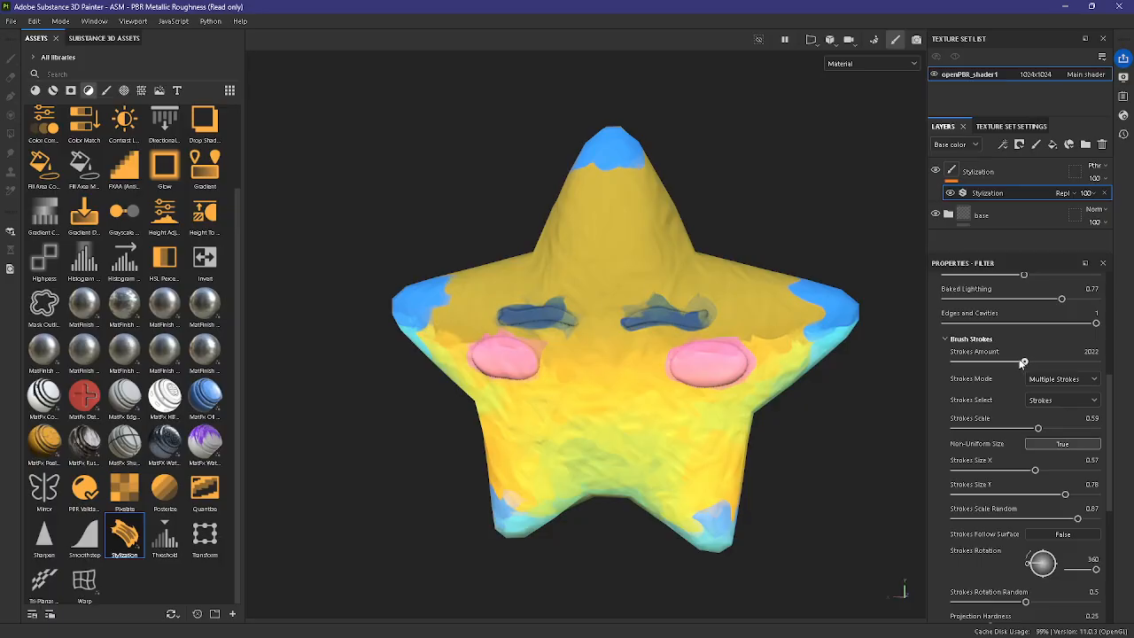
pyautogui.moveTo(1023, 363)
pyautogui.mouseDown()
pyautogui.moveTo(1057, 363)
pyautogui.moveTo(1002, 361)
pyautogui.mouseUp()
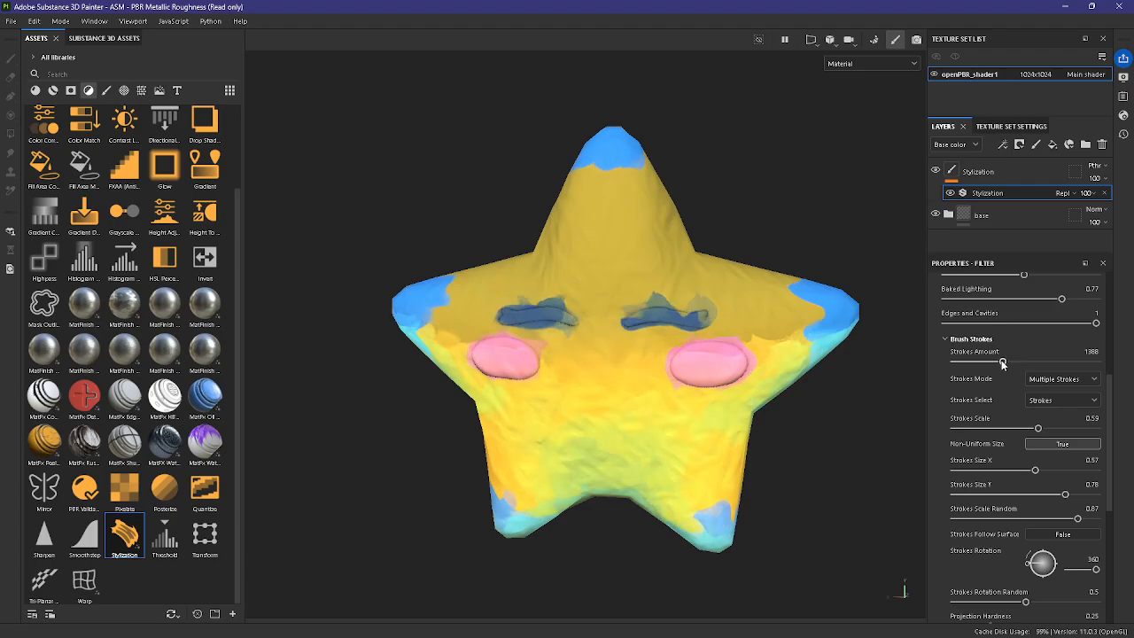
pyautogui.click(1039, 361)
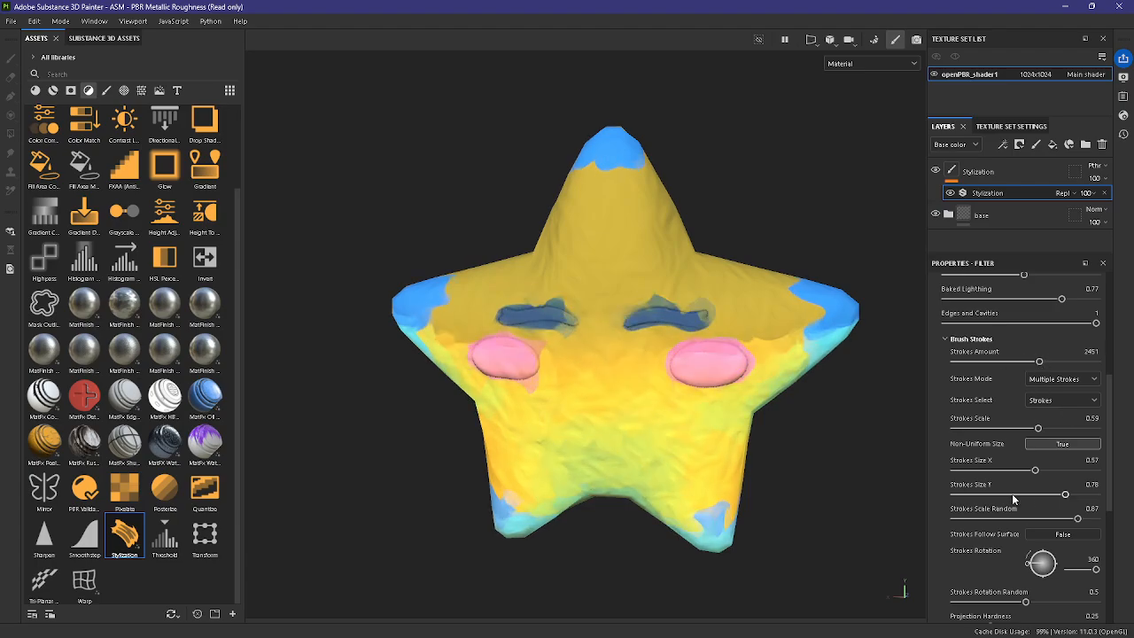
# Step: Lower Strokes Scale Random to 0.38 and inspect the strokes on the star
pyautogui.moveTo(1019, 516); pyautogui.dragTo(1008, 518)
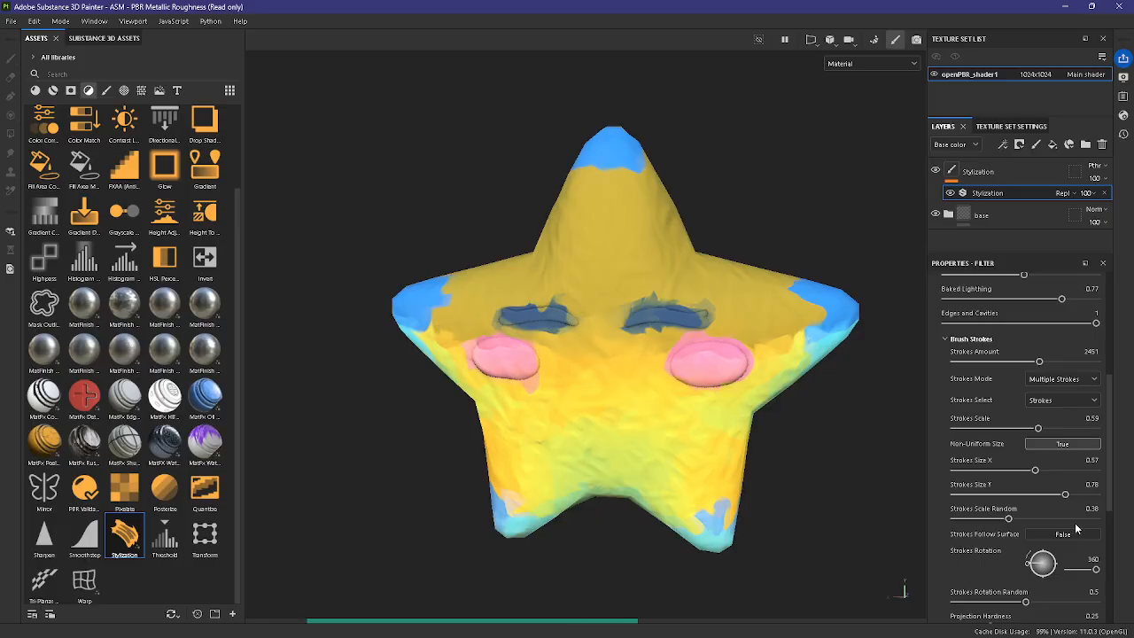
pyautogui.scroll(-2, 738, 440)
pyautogui.keyDown('alt'); pyautogui.moveTo(739, 441); pyautogui.dragTo(766, 405); pyautogui.keyUp('alt')
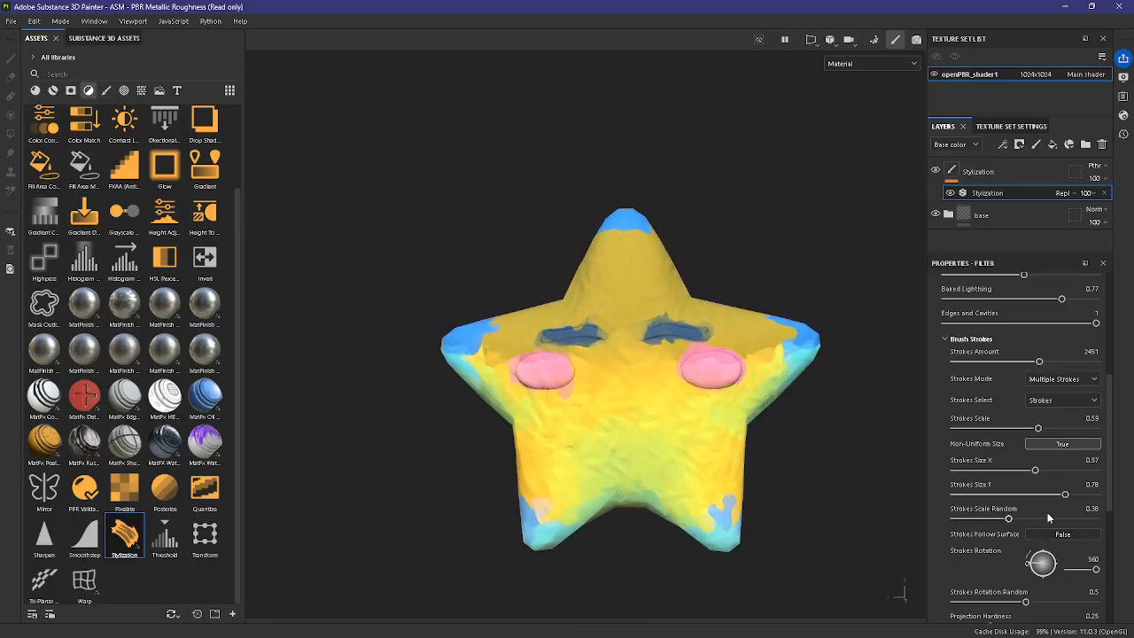
pyautogui.scroll(1, 783, 466)
pyautogui.keyDown('alt'); pyautogui.moveTo(783, 466); pyautogui.dragTo(811, 480); pyautogui.keyUp('alt')
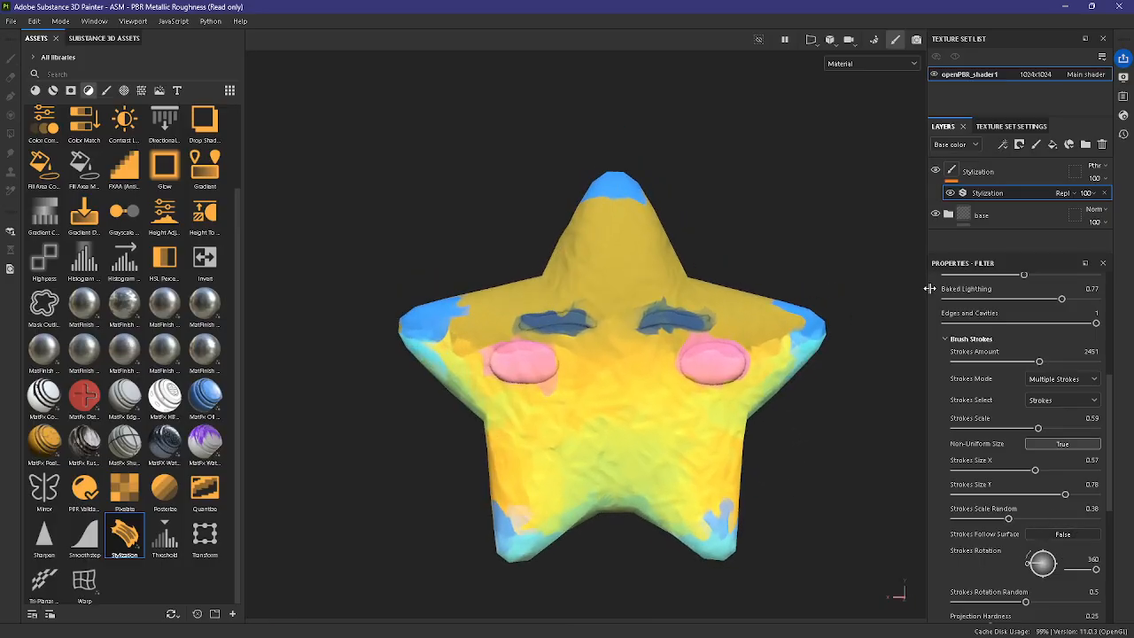
# Step: Brighten the base color of Fill layer 1 in the base folder to the yellow E1B330
pyautogui.click(948, 215)
pyautogui.scroll(-2, 970, 231)
pyautogui.click(974, 218)
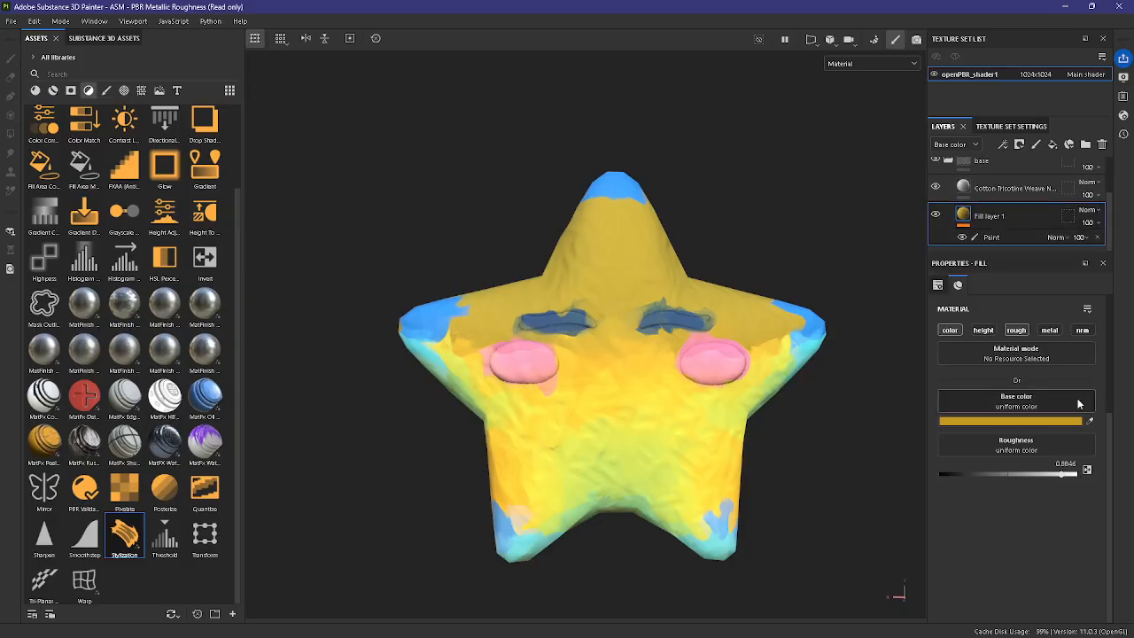
pyautogui.click(1028, 422)
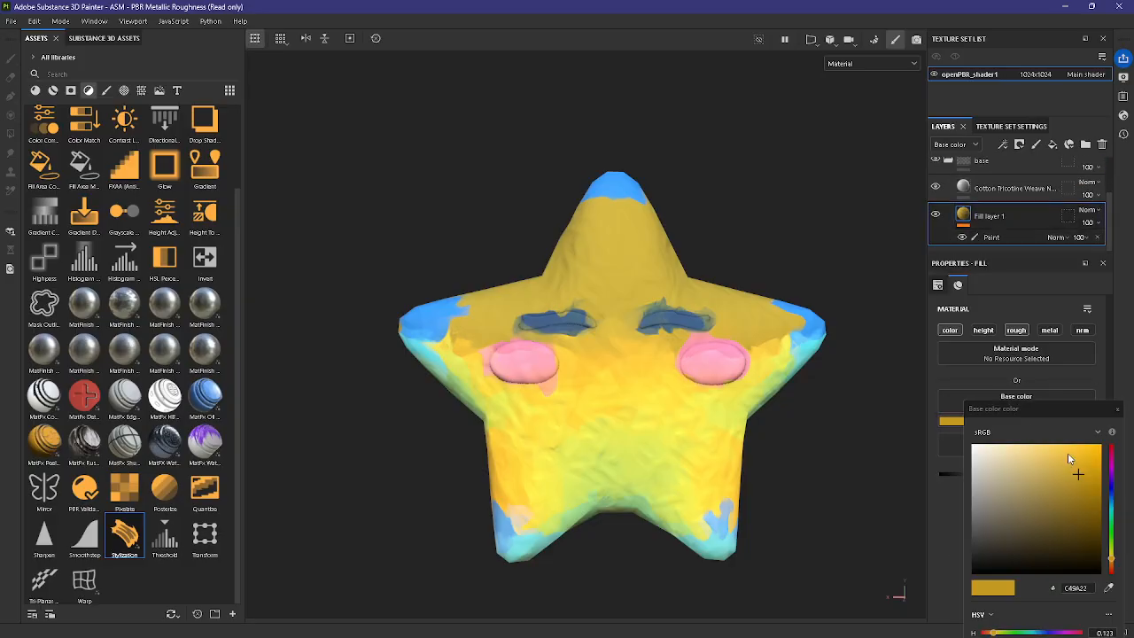
pyautogui.click(1039, 466)
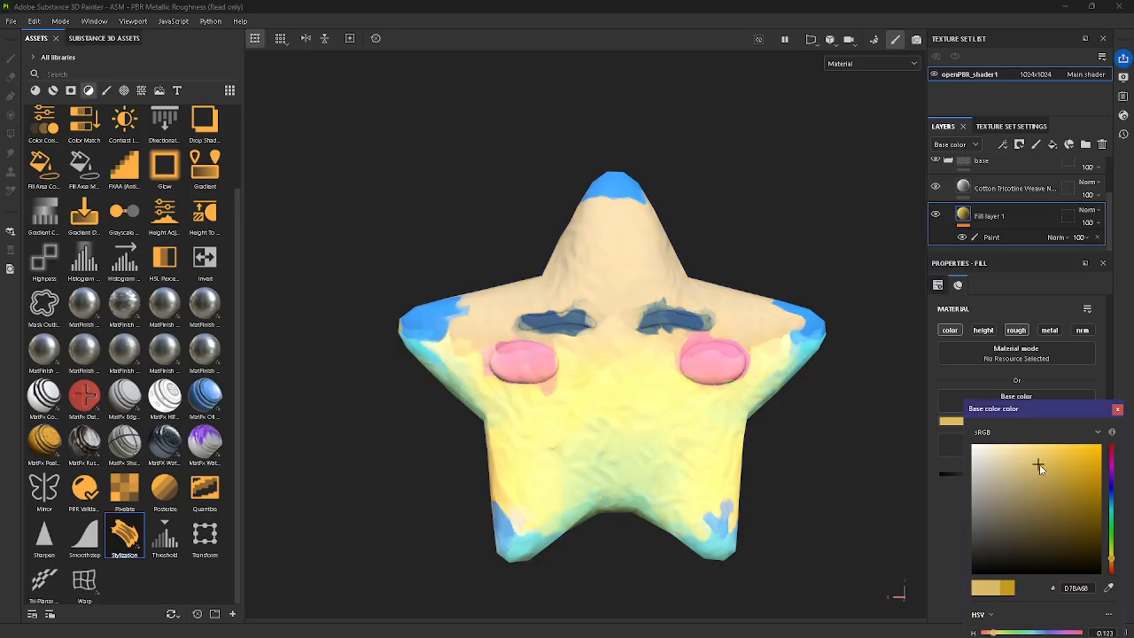
pyautogui.moveTo(1039, 464); pyautogui.dragTo(1073, 462)
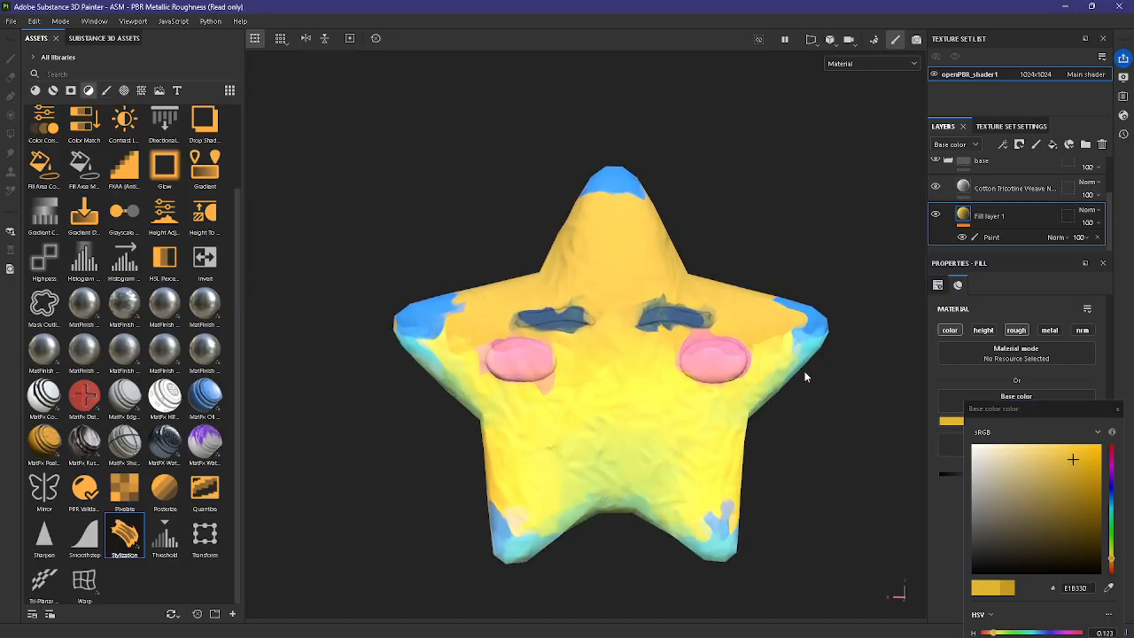
pyautogui.keyDown('alt'); pyautogui.moveTo(804, 377); pyautogui.dragTo(921, 443); pyautogui.keyUp('alt')
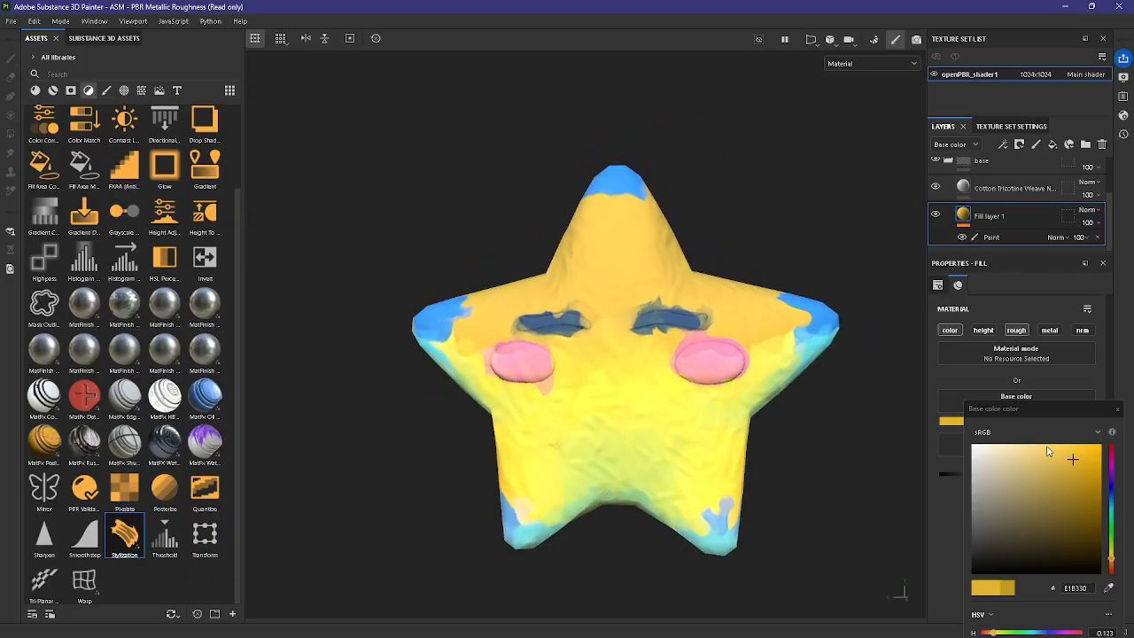
# Step: Try other yellows, such as E8BB3C, as the base color of Fill layer 1
pyautogui.click(1072, 464)
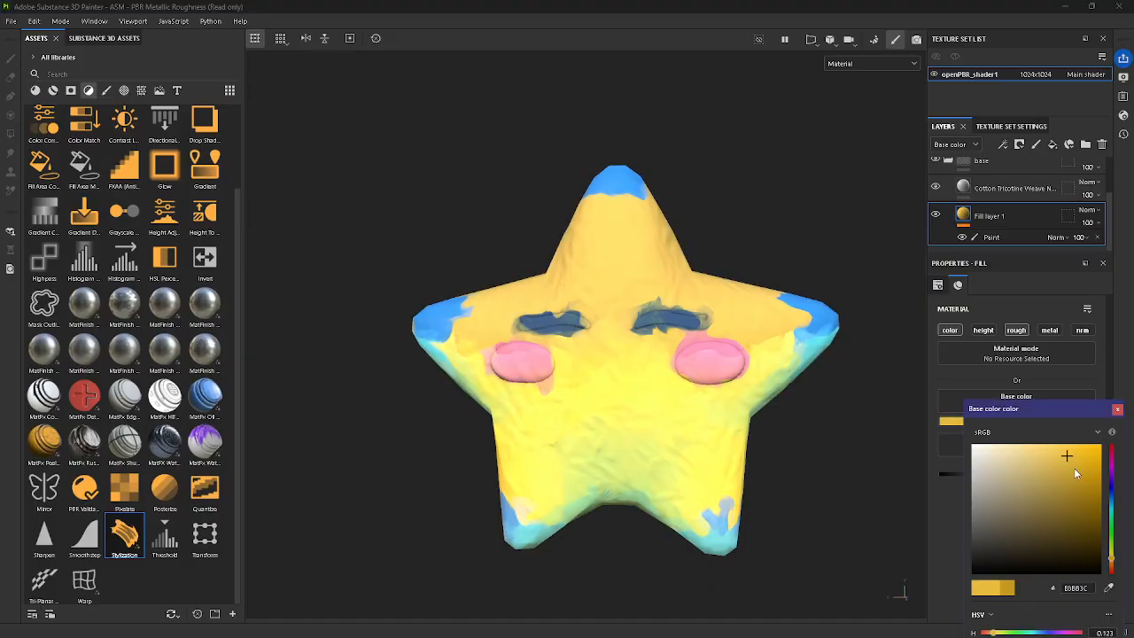
pyautogui.click(1074, 468)
pyautogui.click(1058, 461)
# Step: Try several blue and teal hues for Fill layer 1's base color, settling on the blue 2C7DCB
pyautogui.click(1112, 496)
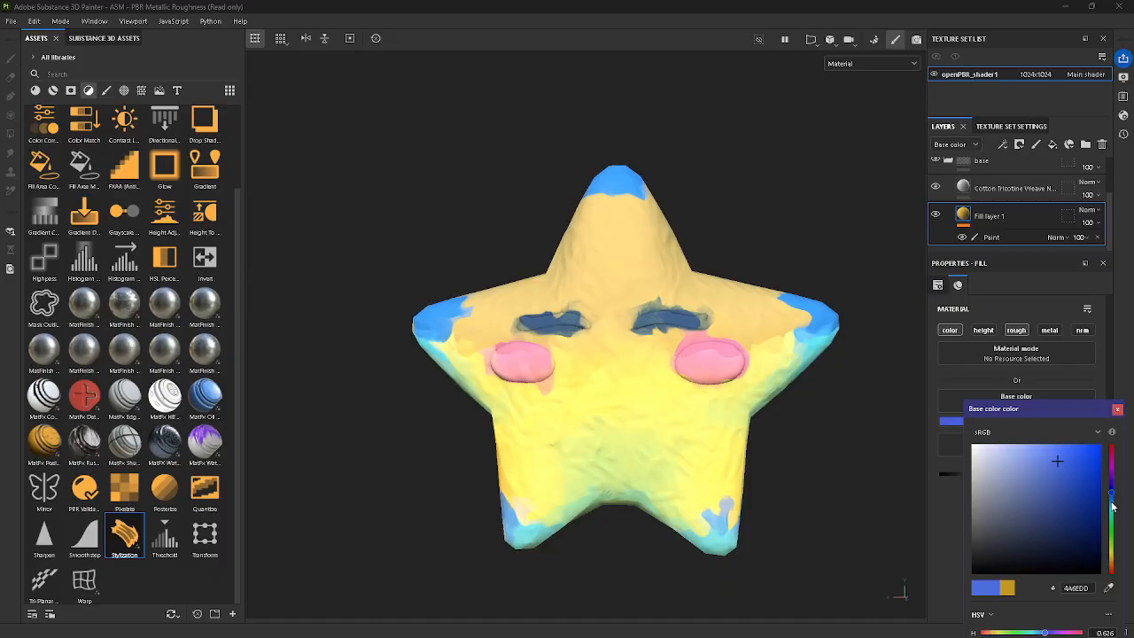
pyautogui.click(1053, 455)
pyautogui.click(1072, 472)
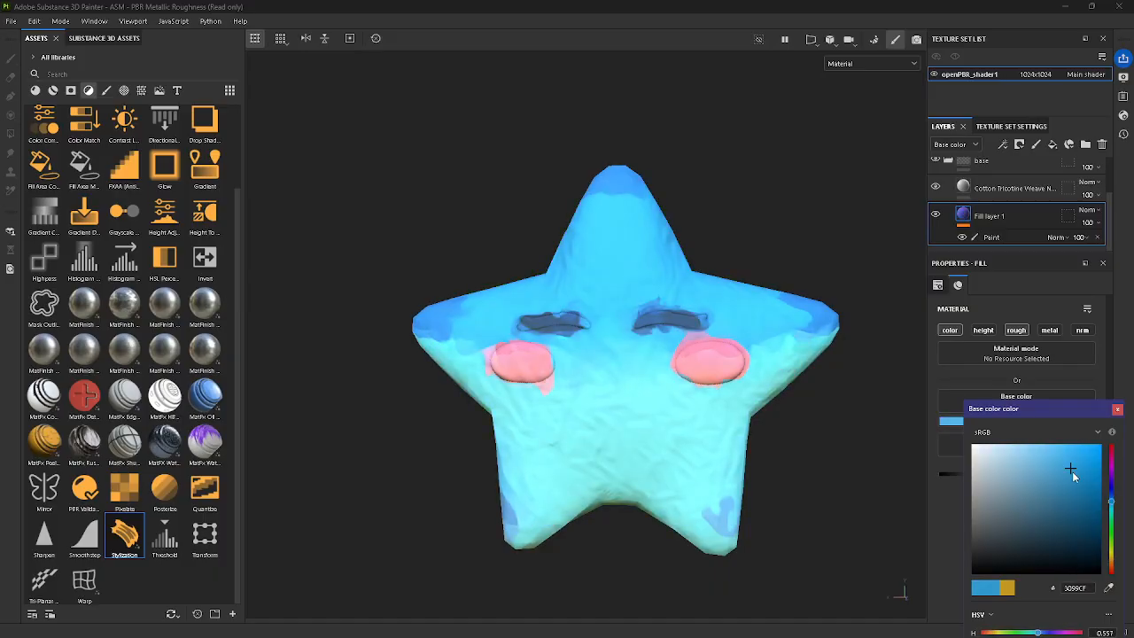
pyautogui.click(1112, 493)
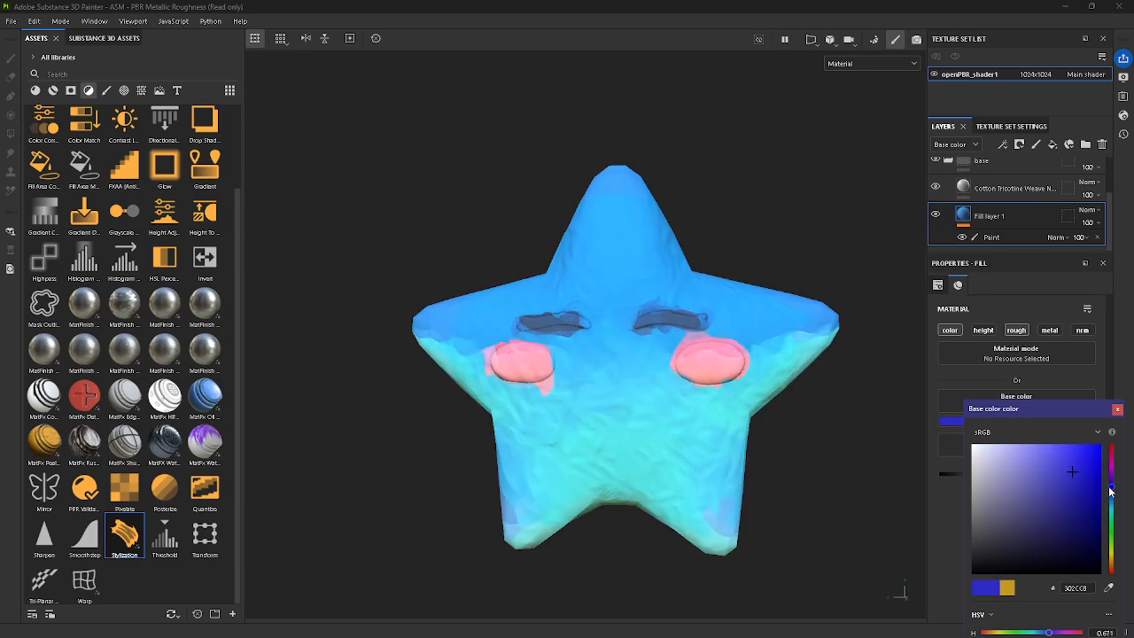
pyautogui.click(1113, 500)
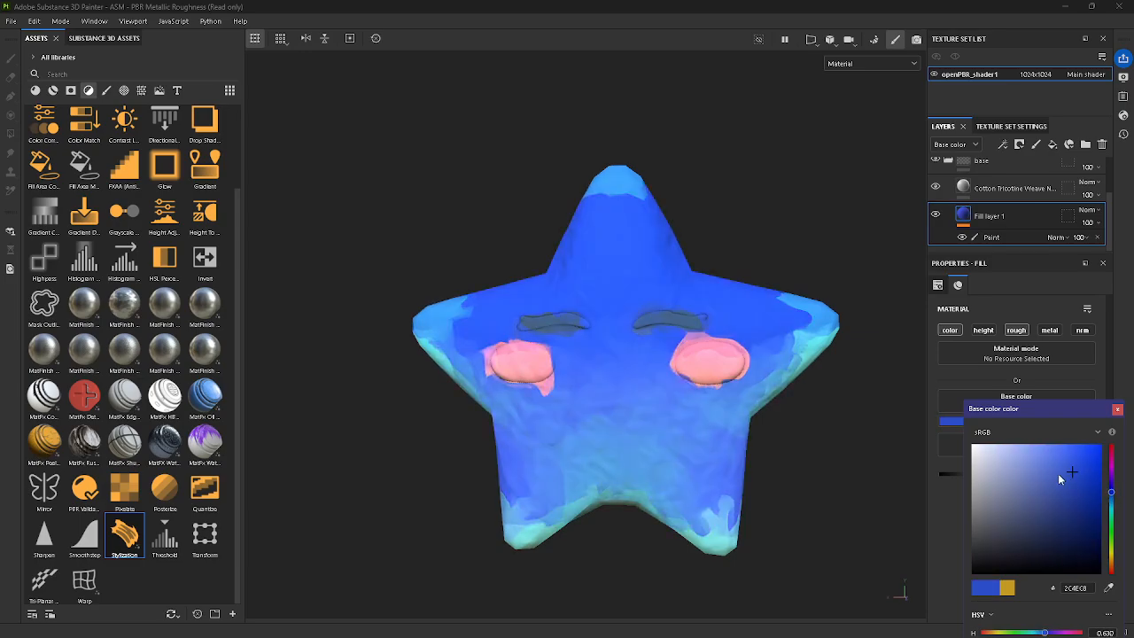
pyautogui.click(1113, 527)
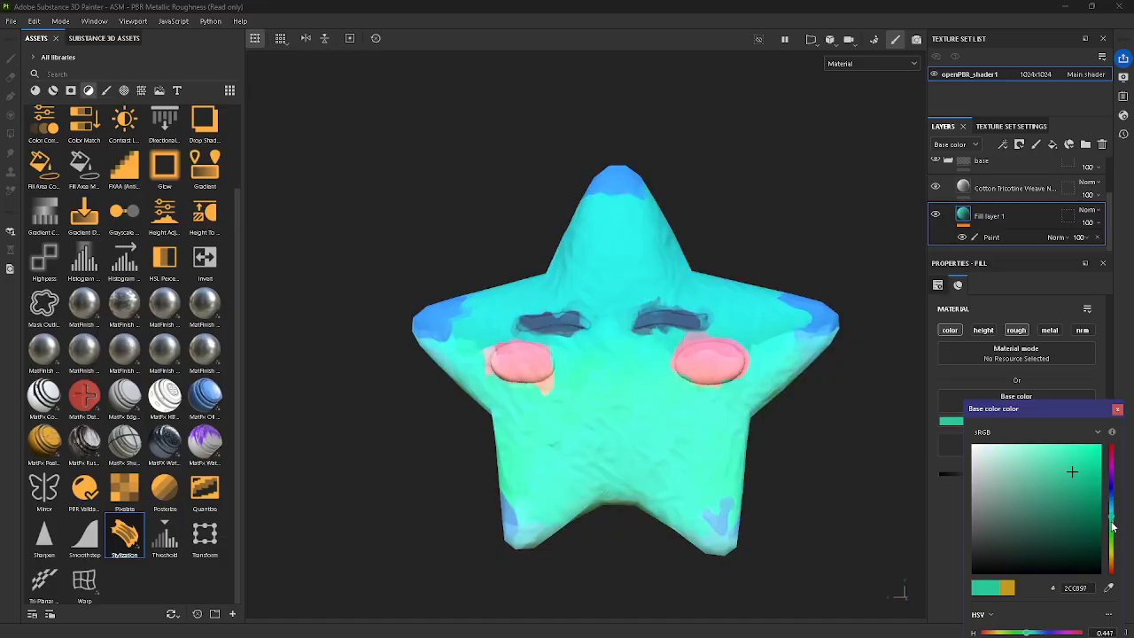
pyautogui.click(1113, 499)
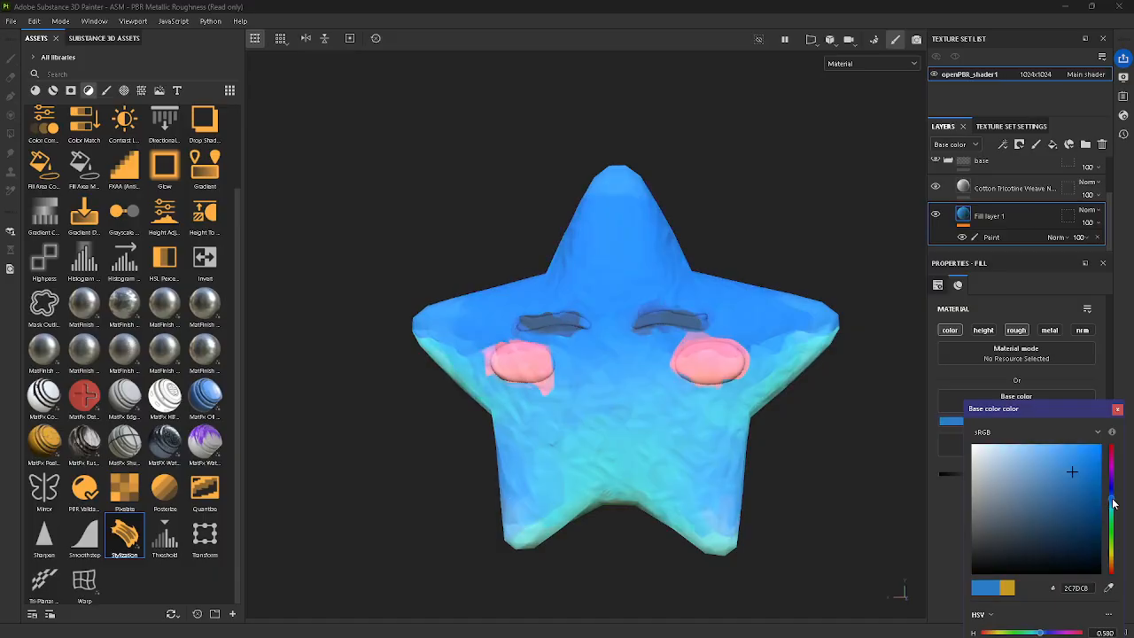
# Step: Compare the blue star with and without the Stylization layer by toggling that layer's visibility
pyautogui.keyDown('alt'); pyautogui.moveTo(761, 402); pyautogui.dragTo(825, 445); pyautogui.keyUp('alt')
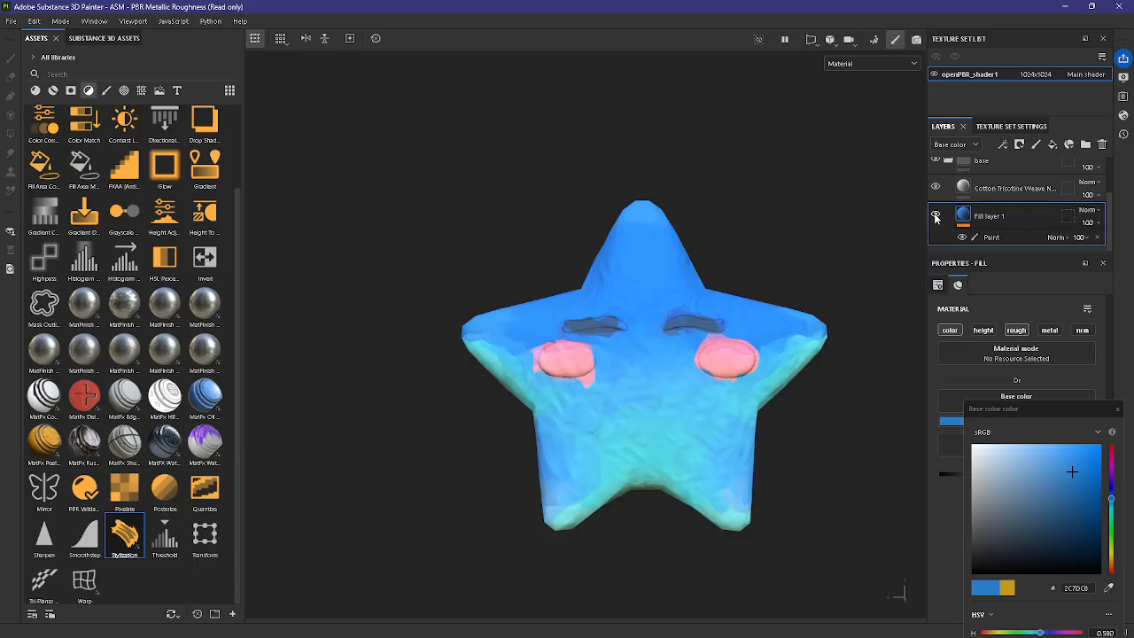
pyautogui.scroll(1, 950, 206)
pyautogui.scroll(1, 966, 213)
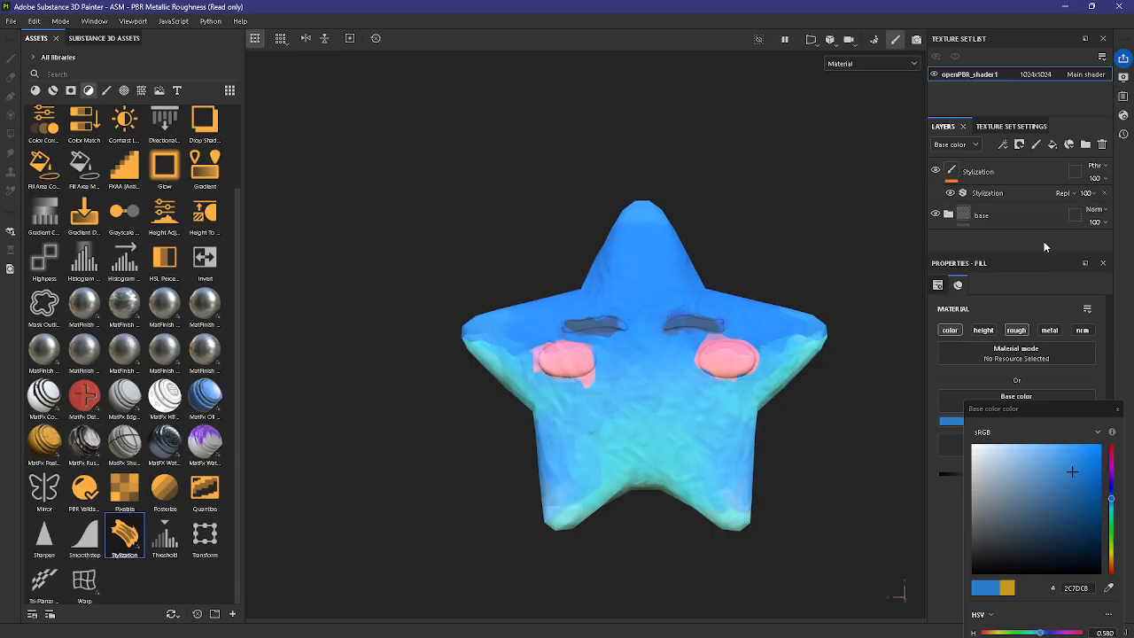
pyautogui.click(1012, 171)
pyautogui.scroll(2, 817, 292)
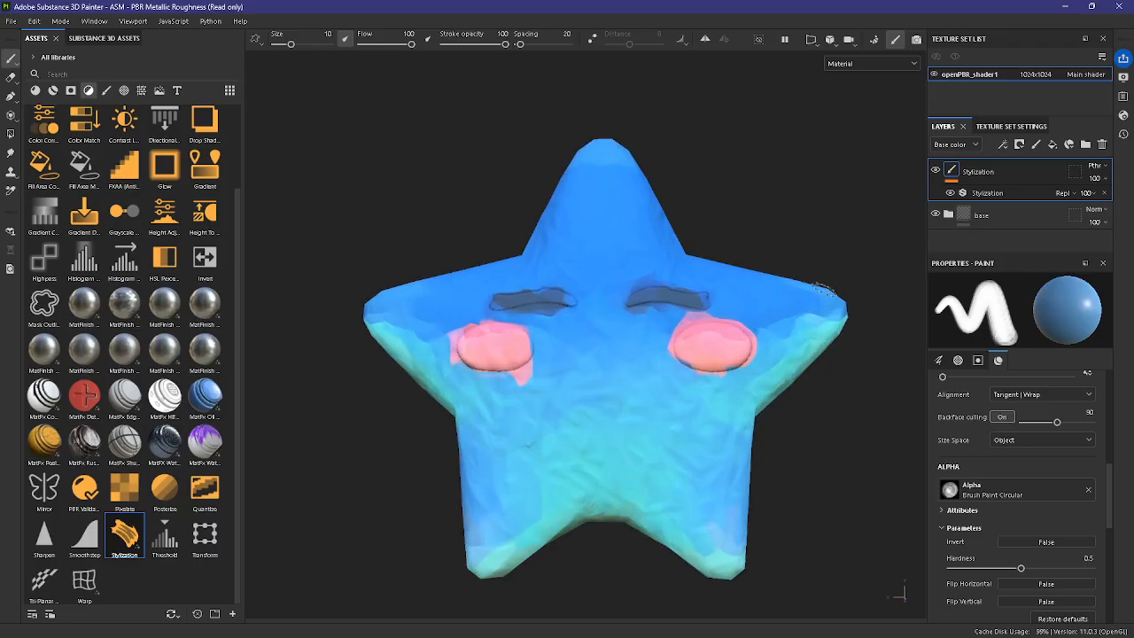
pyautogui.click(936, 171)
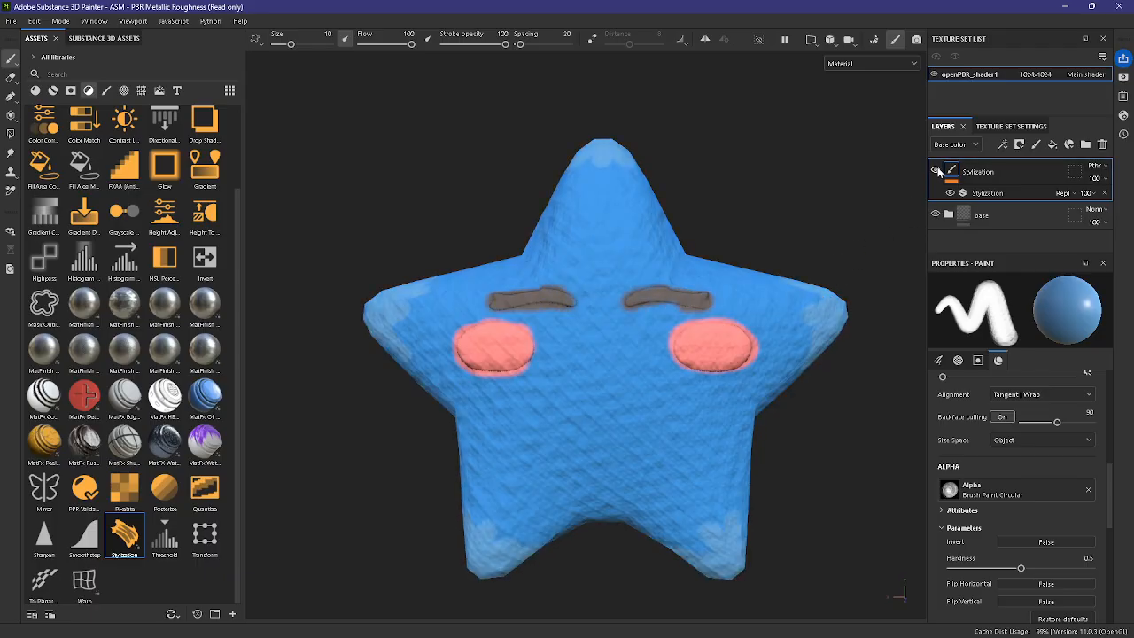
pyautogui.click(936, 171)
pyautogui.click(936, 171)
pyautogui.click(936, 171)
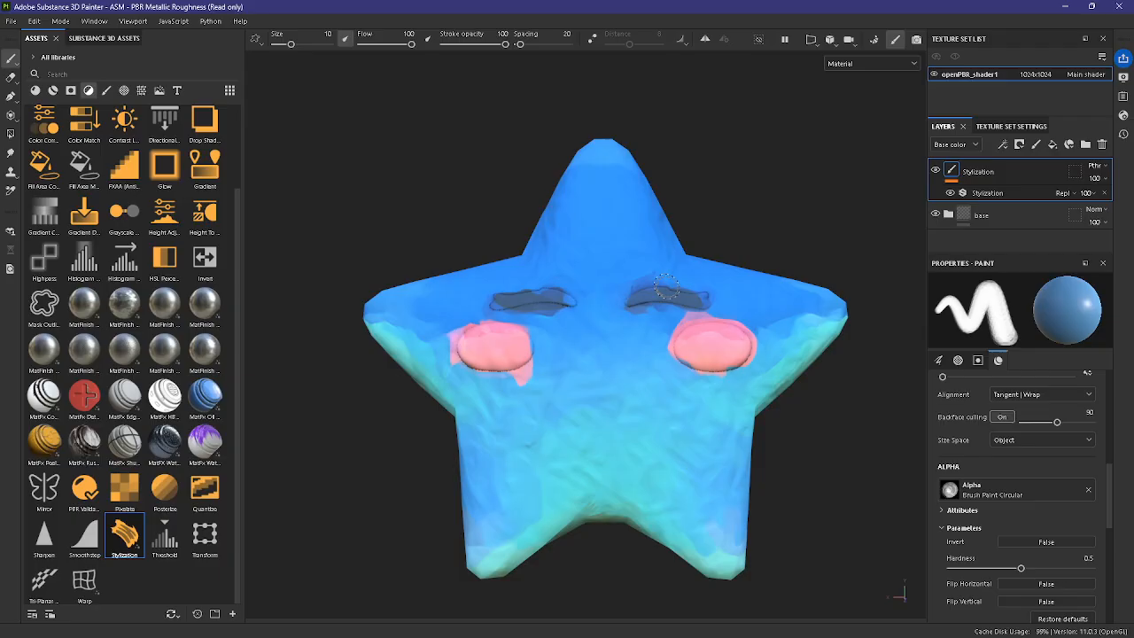
pyautogui.scroll(-1, 666, 286)
pyautogui.scroll(1, 644, 296)
pyautogui.scroll(-1, 852, 322)
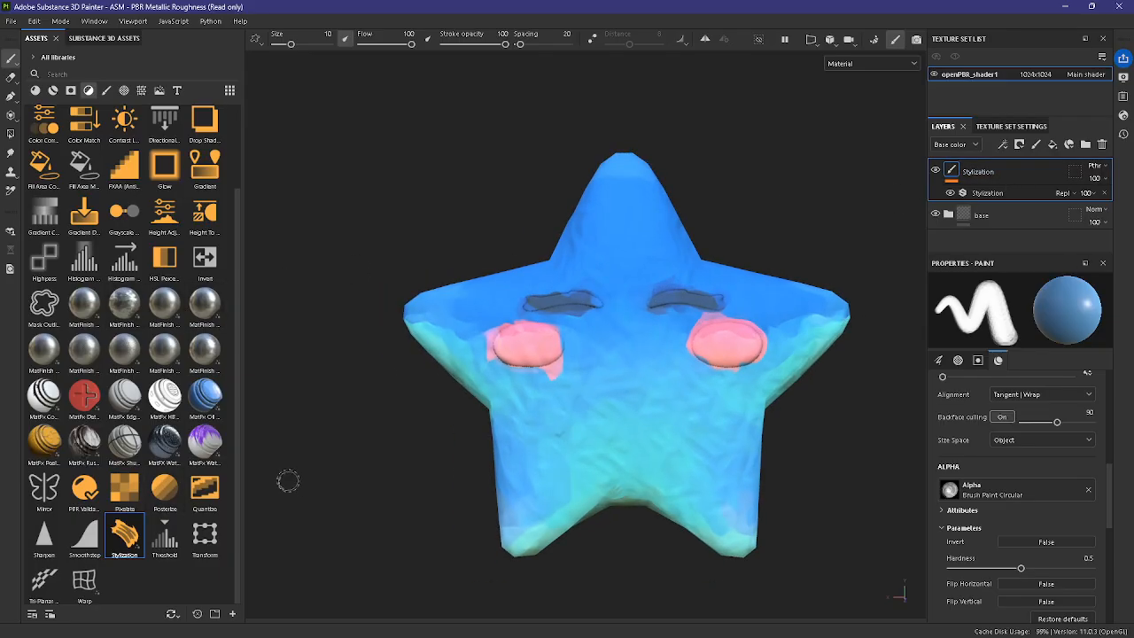
# Step: Add the Baked Lighting Stylized filter as a new layer above the Stylization layer
pyautogui.scroll(2, 185, 469)
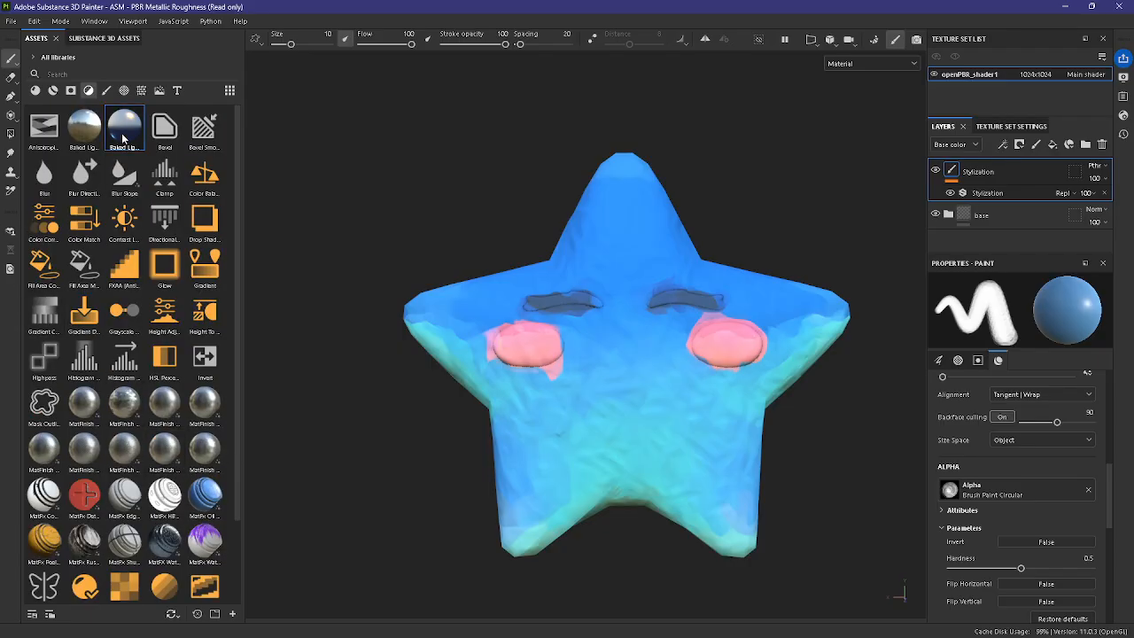
pyautogui.moveTo(123, 138); pyautogui.dragTo(990, 162)
pyautogui.moveTo(124, 127)
pyautogui.mouseDown()
pyautogui.moveTo(893, 127)
pyautogui.moveTo(1007, 162)
pyautogui.mouseUp()
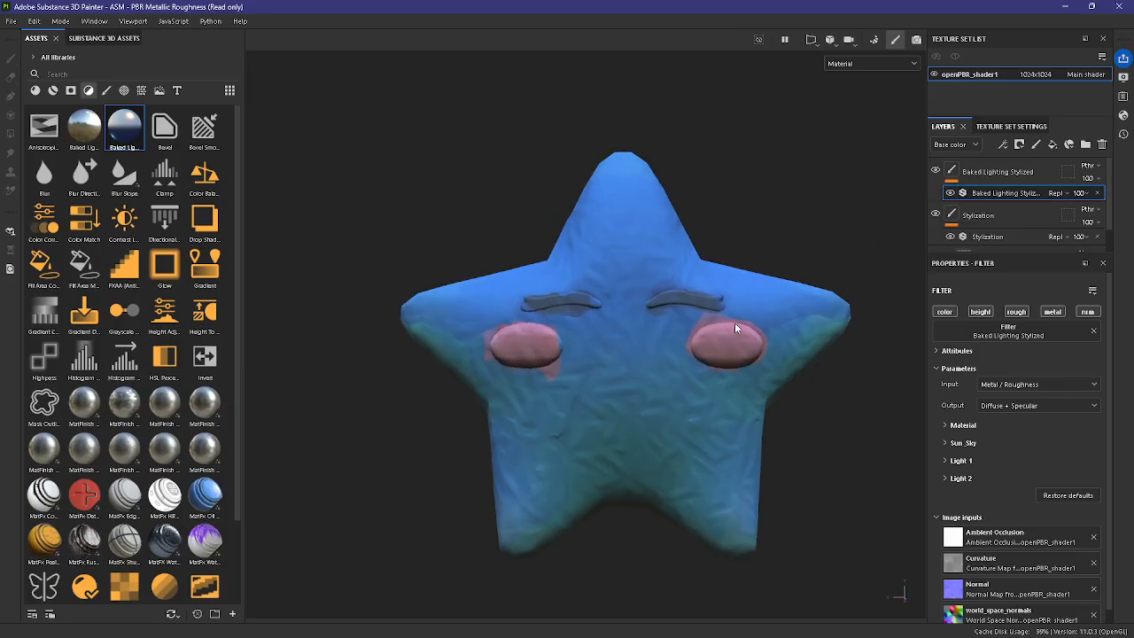
pyautogui.keyDown('alt'); pyautogui.moveTo(821, 421); pyautogui.dragTo(867, 452); pyautogui.keyUp('alt')
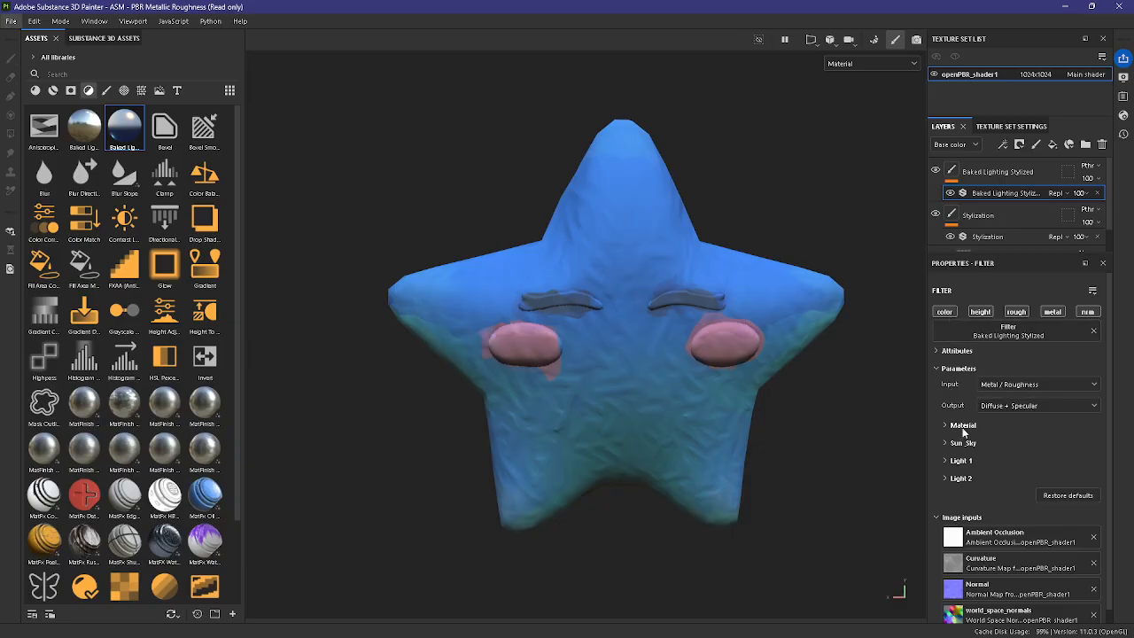
# Step: In the baked lighting's Sun_Sky parameters, raise Sun Intensity to 5.65 and set Sun Horizontal Angle to 75
pyautogui.click(963, 425)
pyautogui.click(963, 425)
pyautogui.click(963, 443)
pyautogui.scroll(-1, 999, 447)
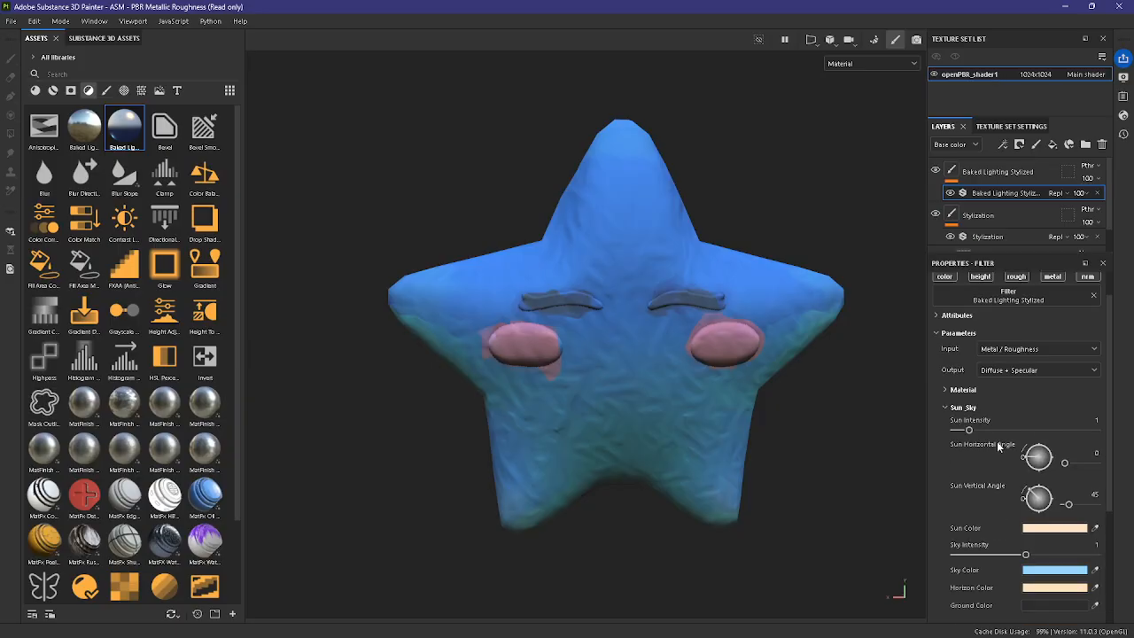
pyautogui.scroll(-1, 998, 447)
pyautogui.moveTo(983, 395); pyautogui.dragTo(1035, 395)
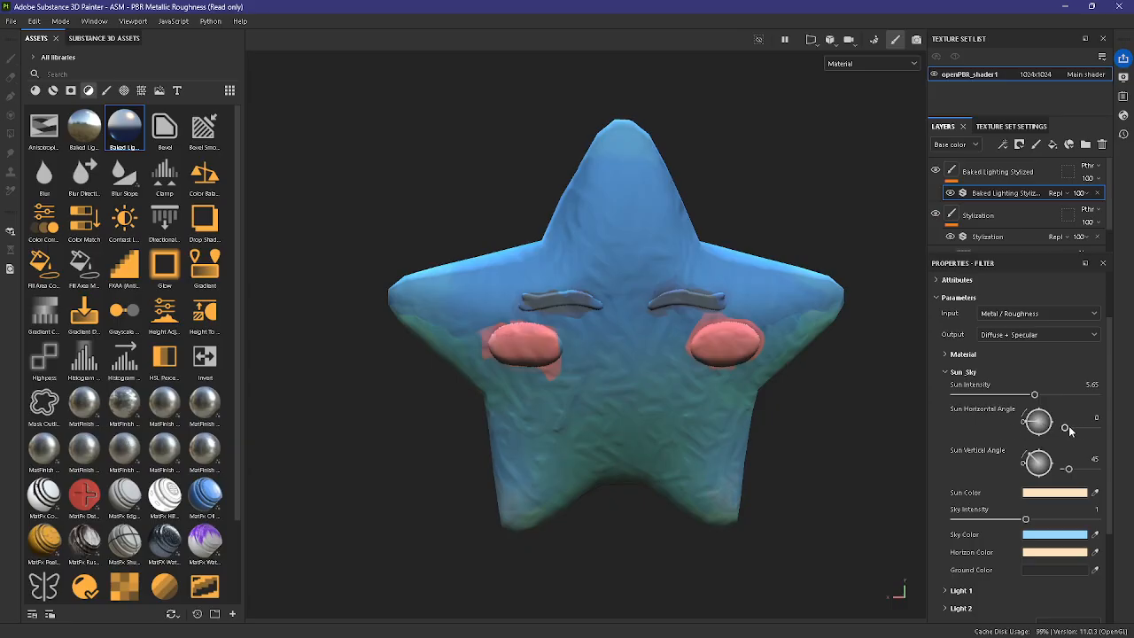
pyautogui.moveTo(1066, 431); pyautogui.dragTo(1071, 431)
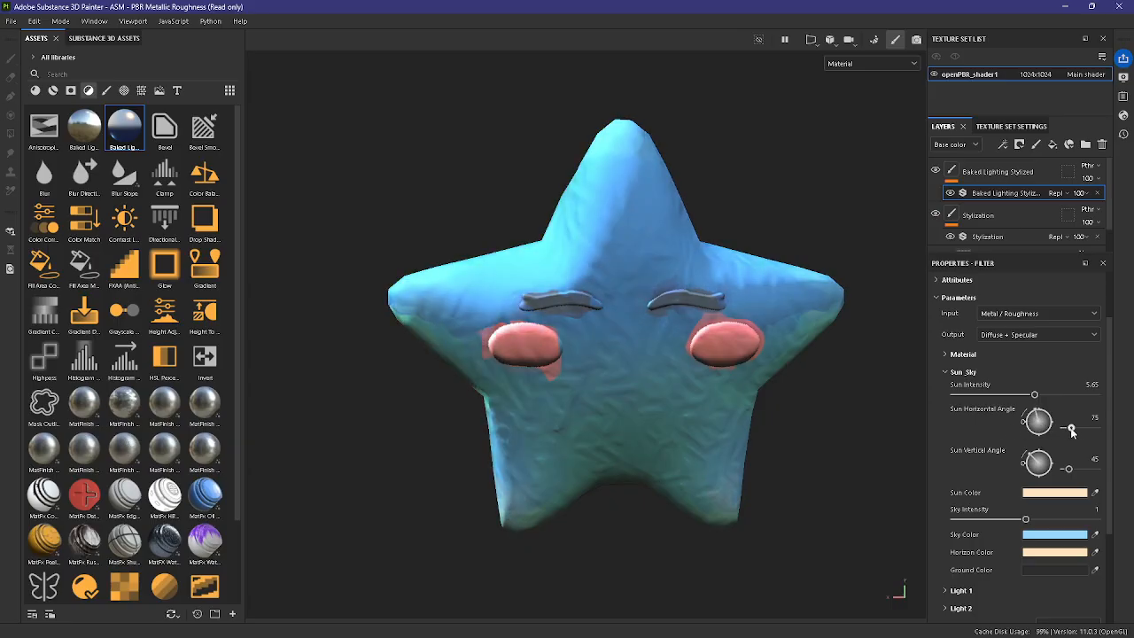
pyautogui.keyDown('alt'); pyautogui.moveTo(853, 413); pyautogui.dragTo(812, 385); pyautogui.keyUp('alt')
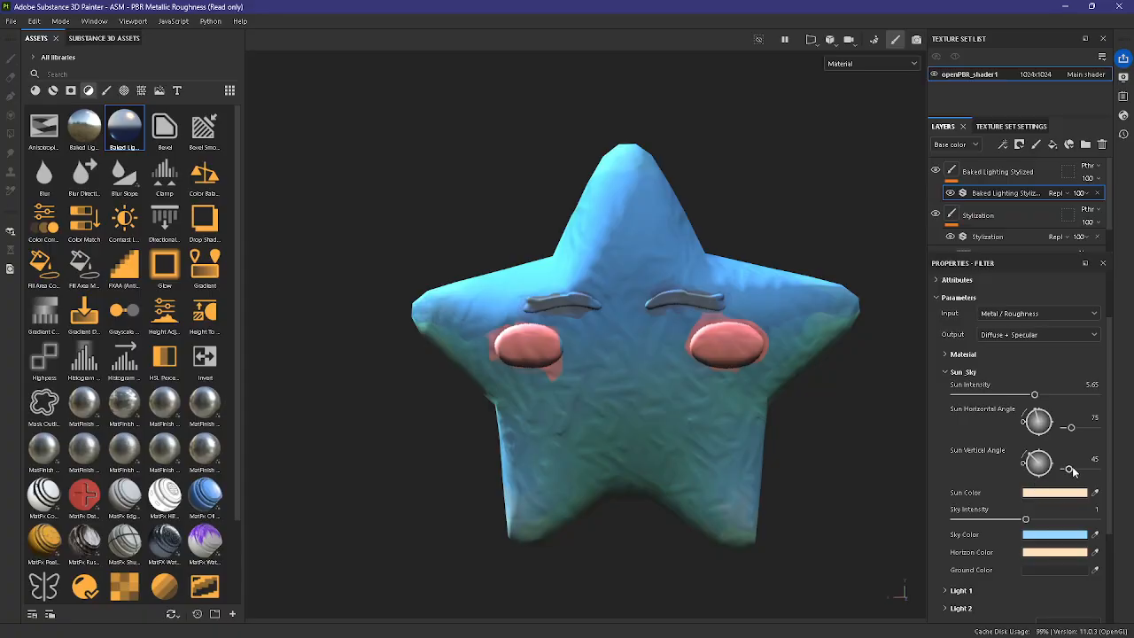
# Step: Set Sun Vertical Angle to 82, lower Sun Intensity to 3.31 and set Sky Intensity to 1.14
pyautogui.moveTo(1071, 471); pyautogui.dragTo(1073, 470)
pyautogui.moveTo(1034, 394); pyautogui.dragTo(1002, 395)
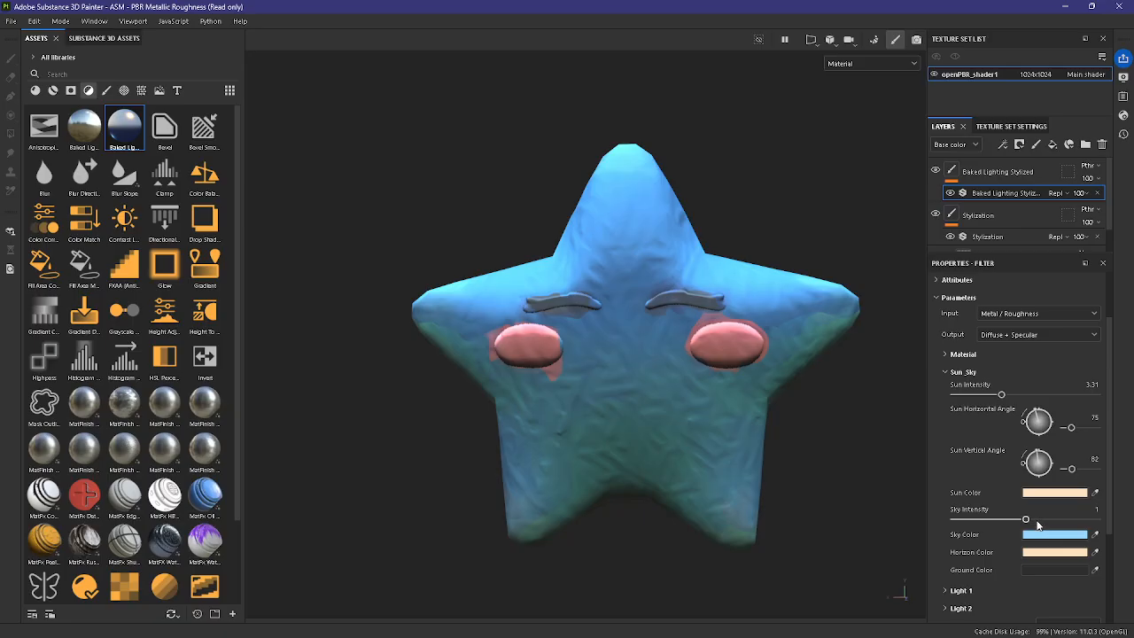
pyautogui.moveTo(1038, 522); pyautogui.dragTo(1069, 521)
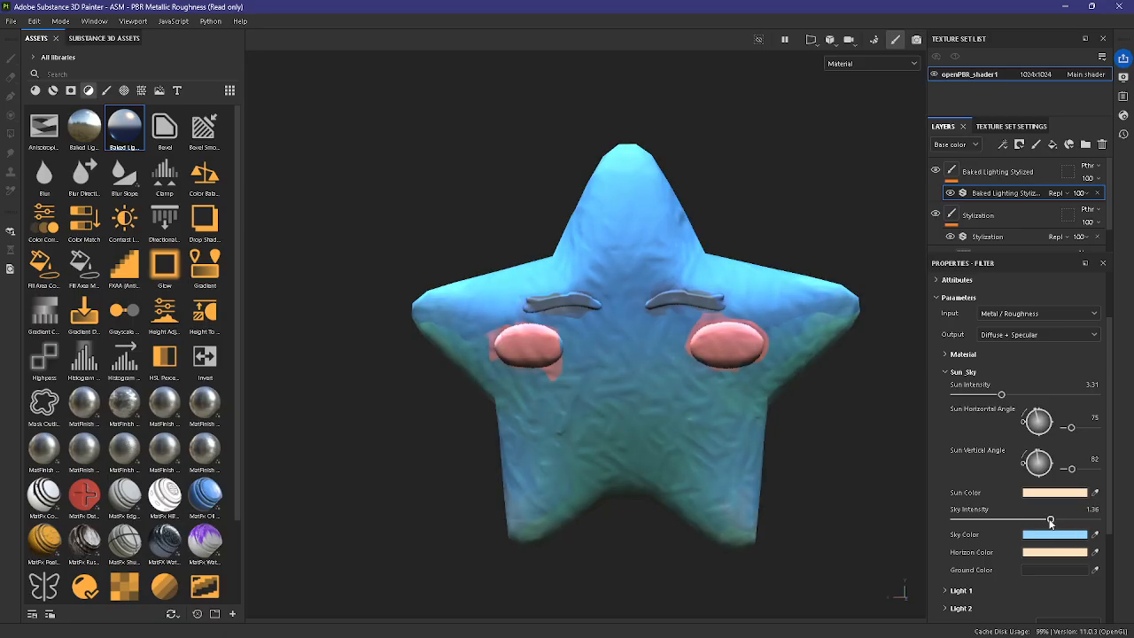
pyautogui.moveTo(1038, 522); pyautogui.dragTo(1034, 521)
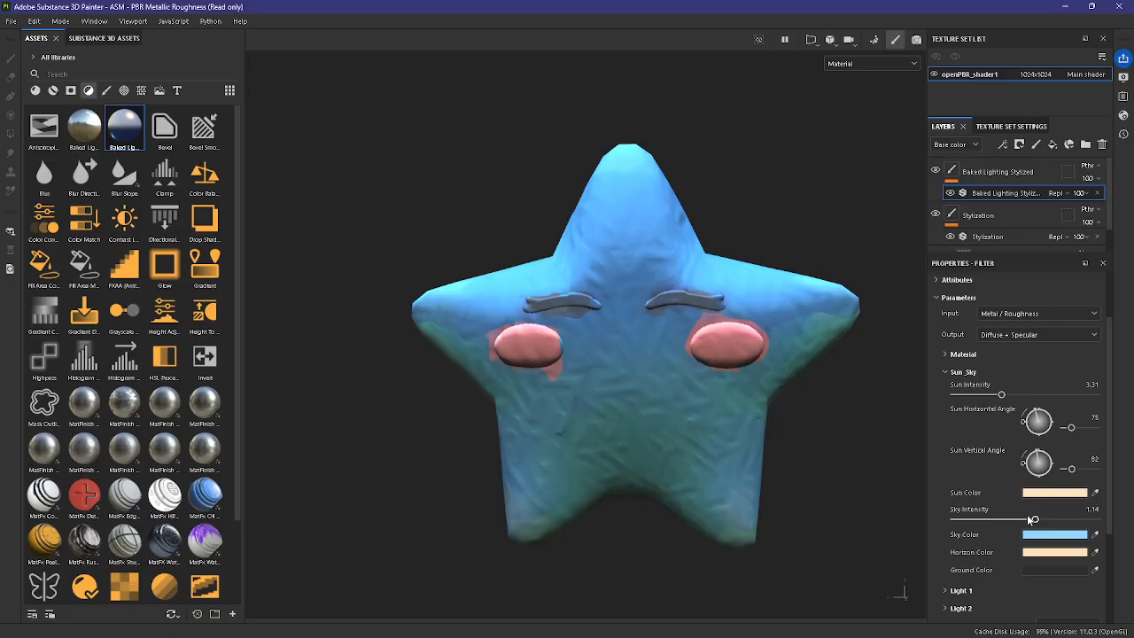
# Step: Give Light 1 the blue color 2E6BC2, an intensity of 0.9 and a vertical angle of 166
pyautogui.scroll(-1, 992, 522)
pyautogui.click(959, 554)
pyautogui.scroll(-4, 992, 544)
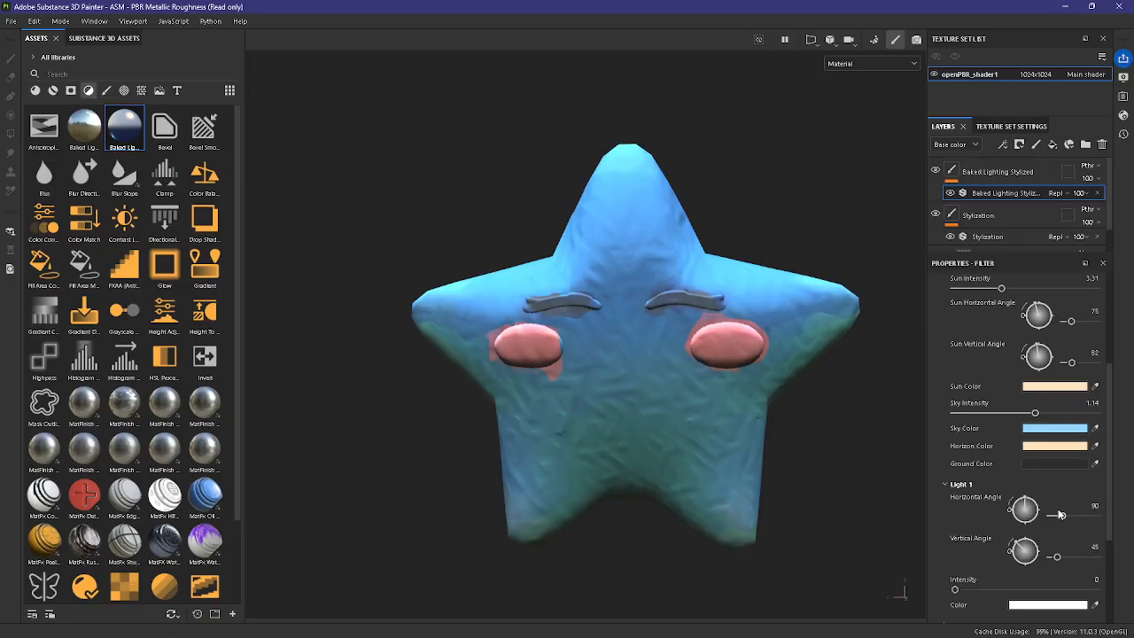
pyautogui.click(1037, 534)
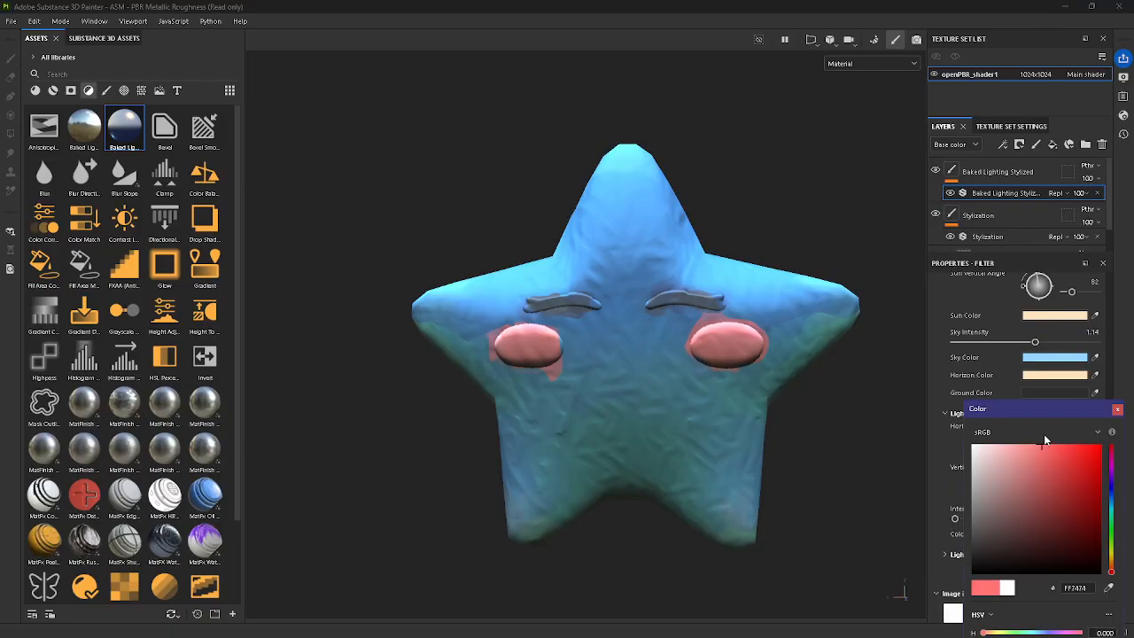
pyautogui.moveTo(1112, 469); pyautogui.dragTo(1111, 496)
pyautogui.moveTo(1068, 466); pyautogui.dragTo(1070, 475)
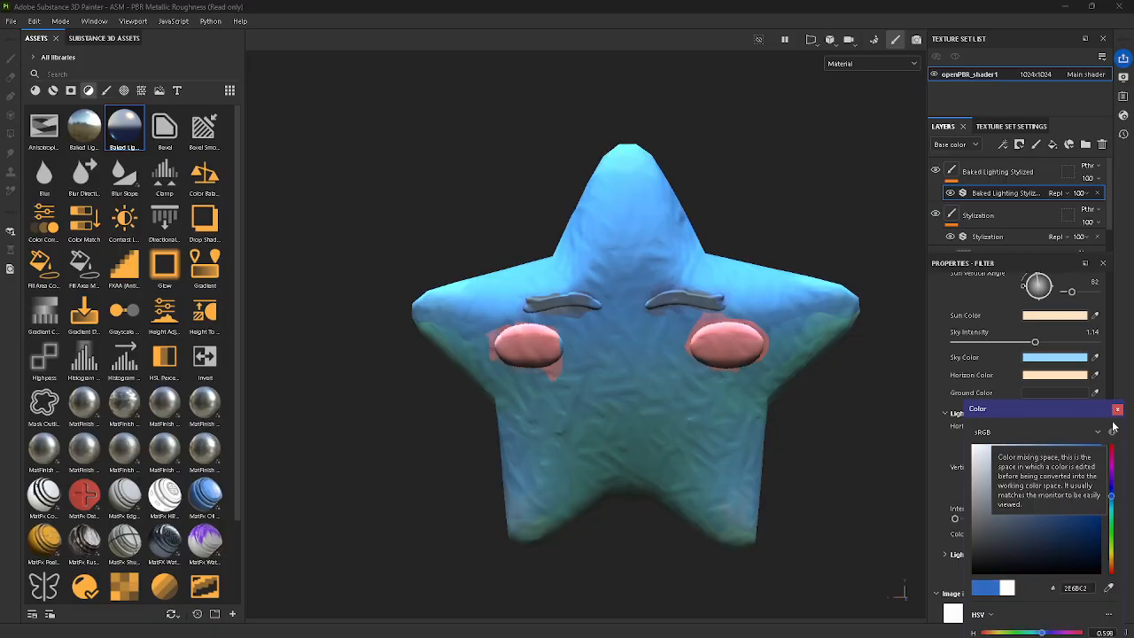
pyautogui.click(1117, 409)
pyautogui.moveTo(954, 519); pyautogui.dragTo(1018, 519)
pyautogui.moveTo(1056, 485); pyautogui.dragTo(1073, 487)
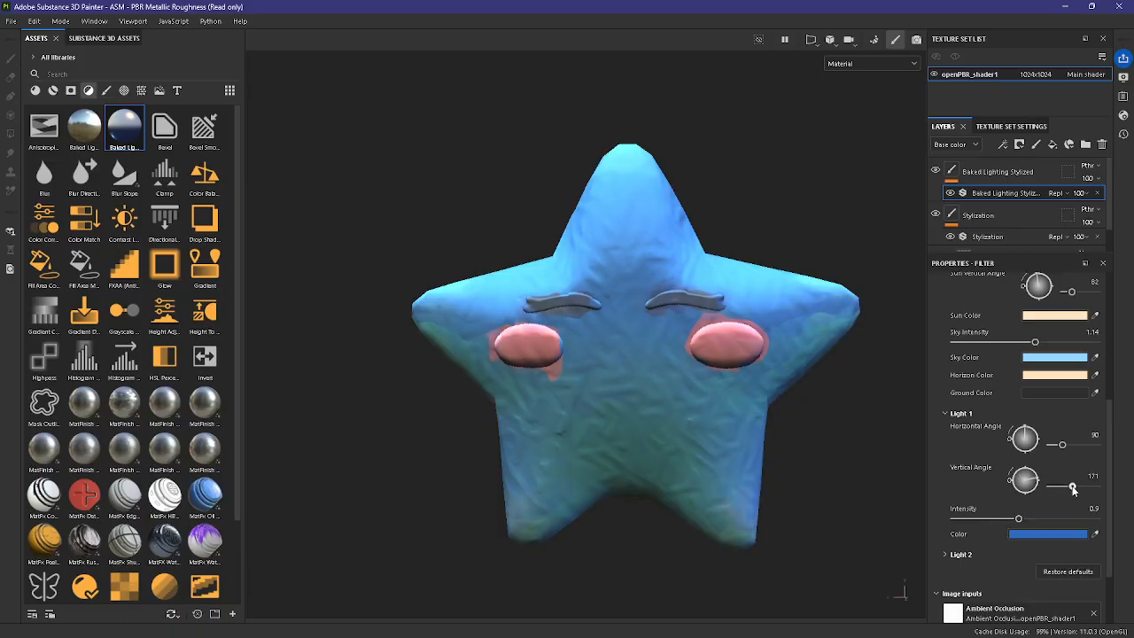
# Step: Change Light 1's color to a saturated purple
pyautogui.click(1073, 534)
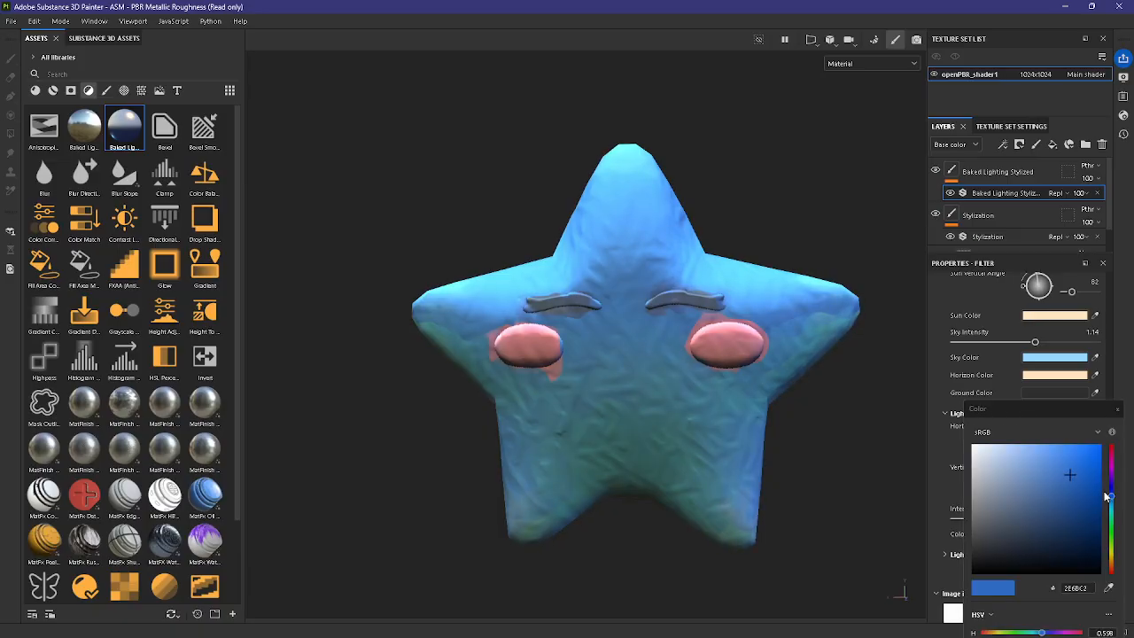
pyautogui.moveTo(1113, 486); pyautogui.dragTo(1111, 477)
pyautogui.click(1062, 486)
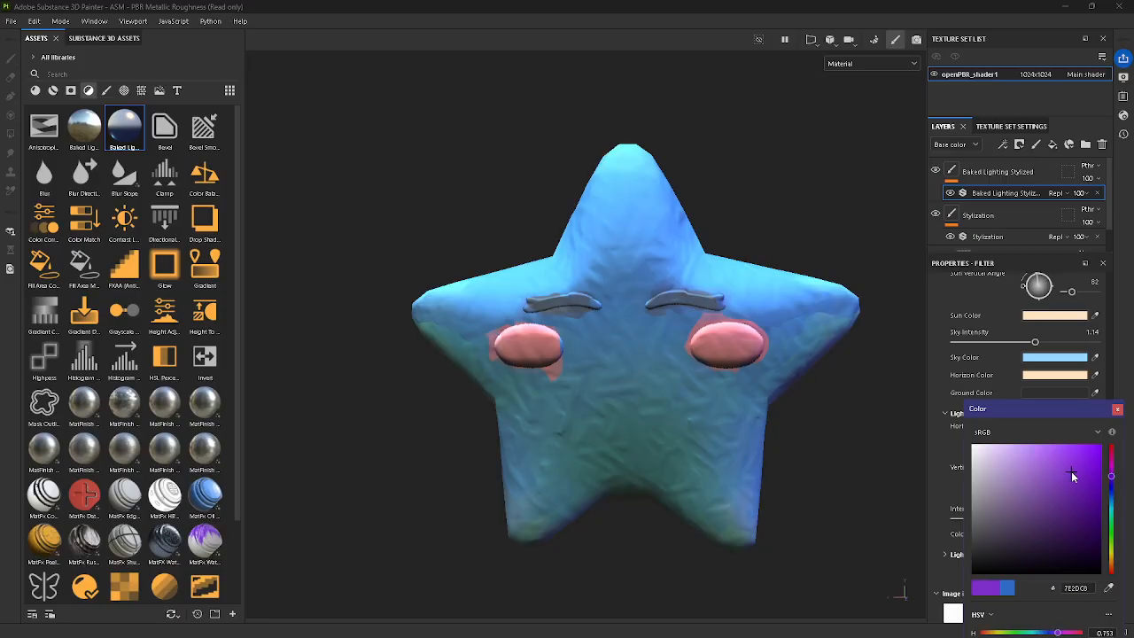
pyautogui.click(1116, 408)
# Step: Expand the Light 2 parameters of the baked lighting filter and set its color to yellow-green D5EA3C
pyautogui.scroll(3, 999, 434)
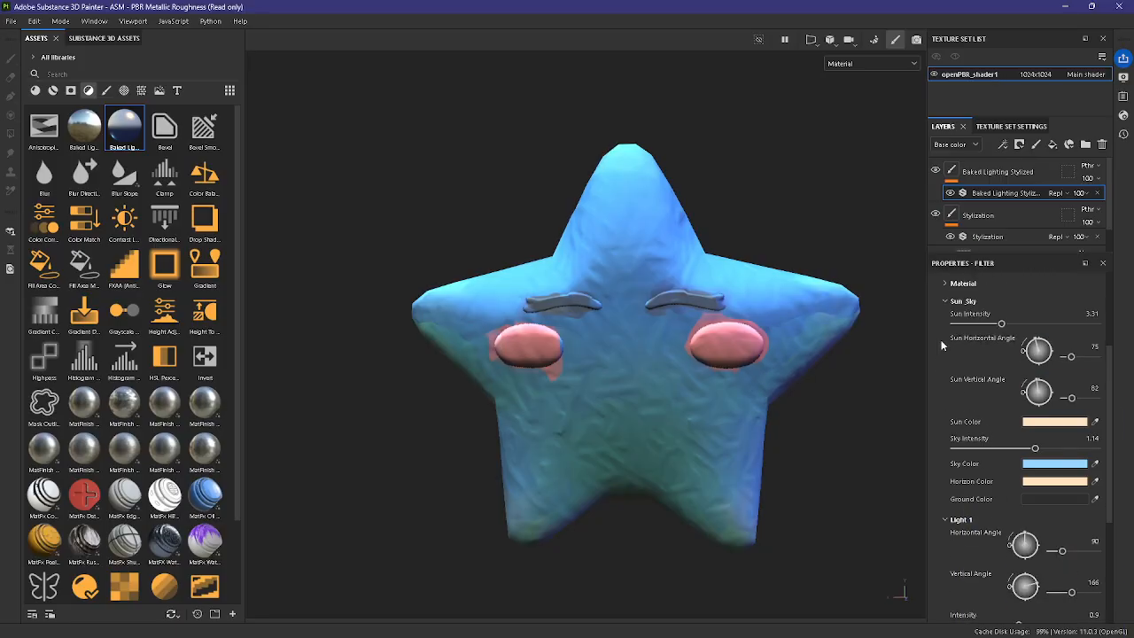
pyautogui.scroll(1, 943, 346)
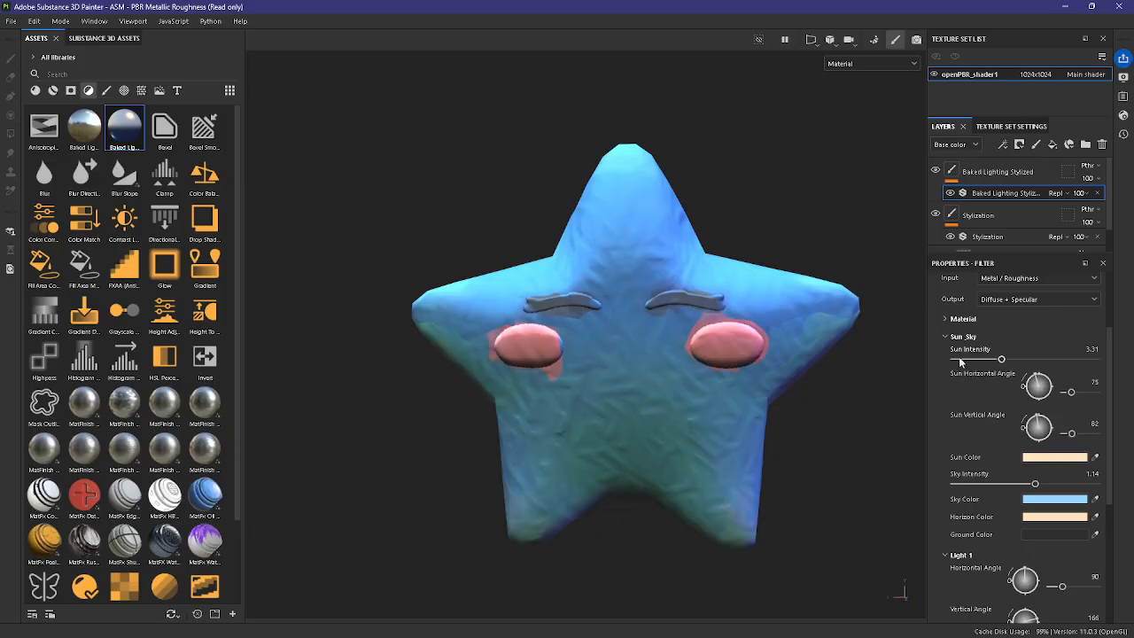
pyautogui.scroll(-2, 967, 375)
pyautogui.scroll(1, 972, 395)
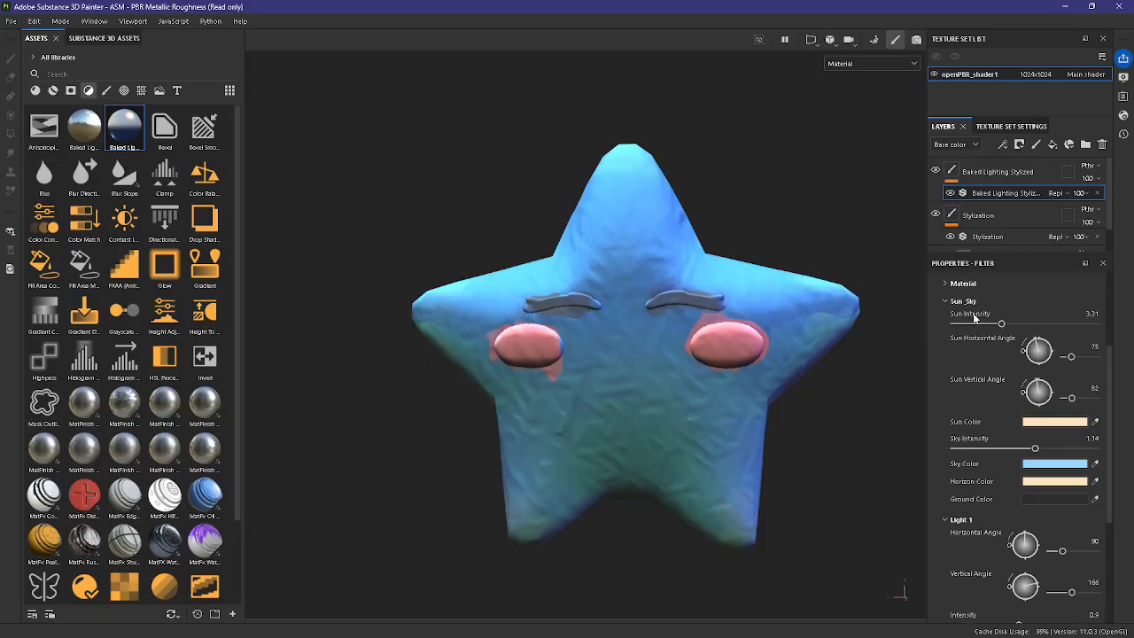
pyautogui.scroll(-4, 998, 372)
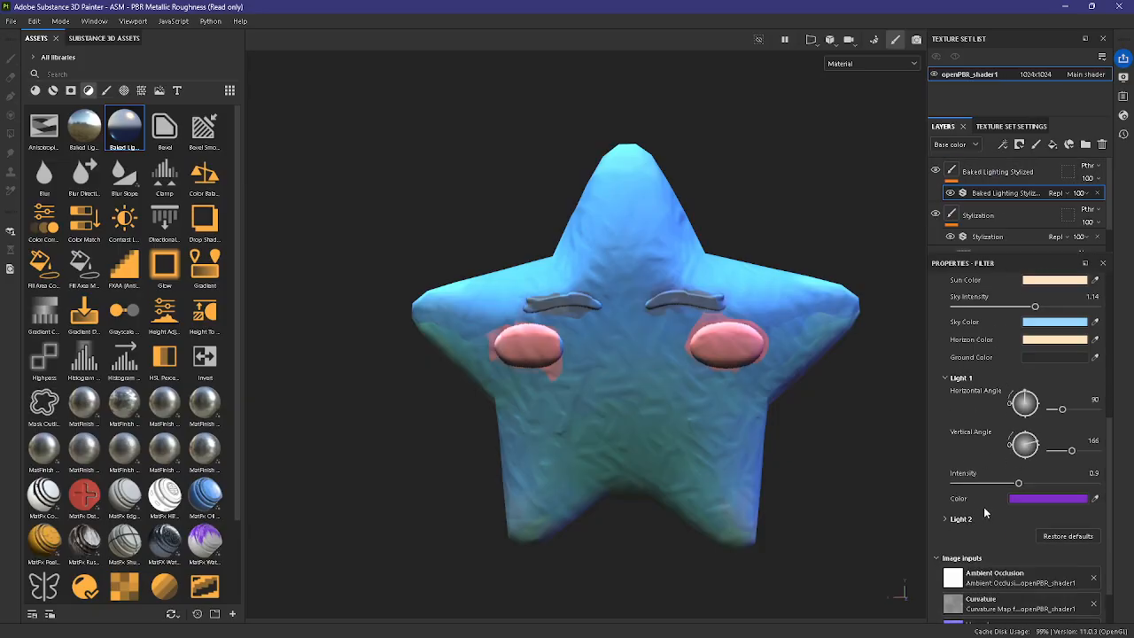
pyautogui.scroll(-3, 994, 508)
pyautogui.click(1030, 535)
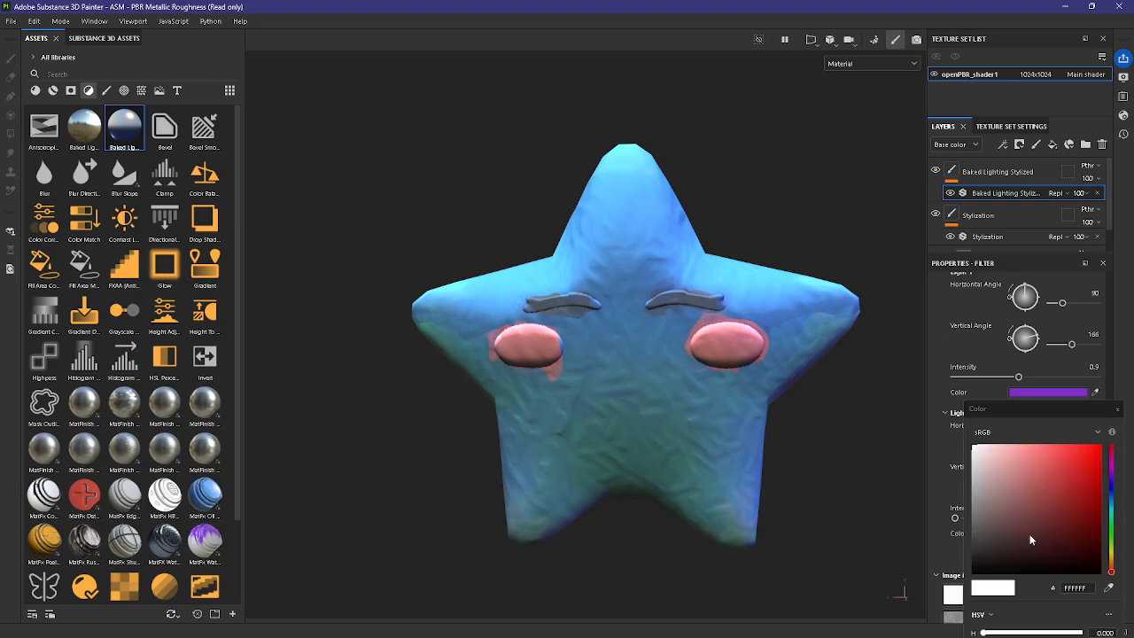
pyautogui.click(1113, 533)
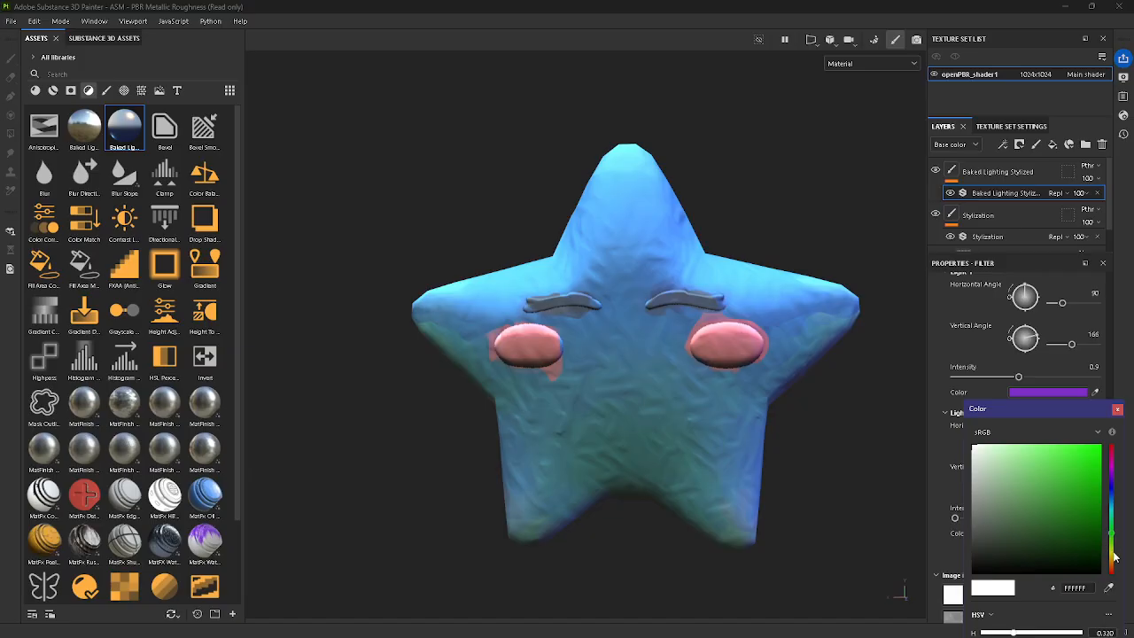
pyautogui.click(1113, 550)
pyautogui.moveTo(1060, 481)
pyautogui.mouseDown()
pyautogui.moveTo(1022, 454)
pyautogui.moveTo(1083, 449)
pyautogui.moveTo(1090, 470)
pyautogui.moveTo(1067, 455)
pyautogui.mouseUp()
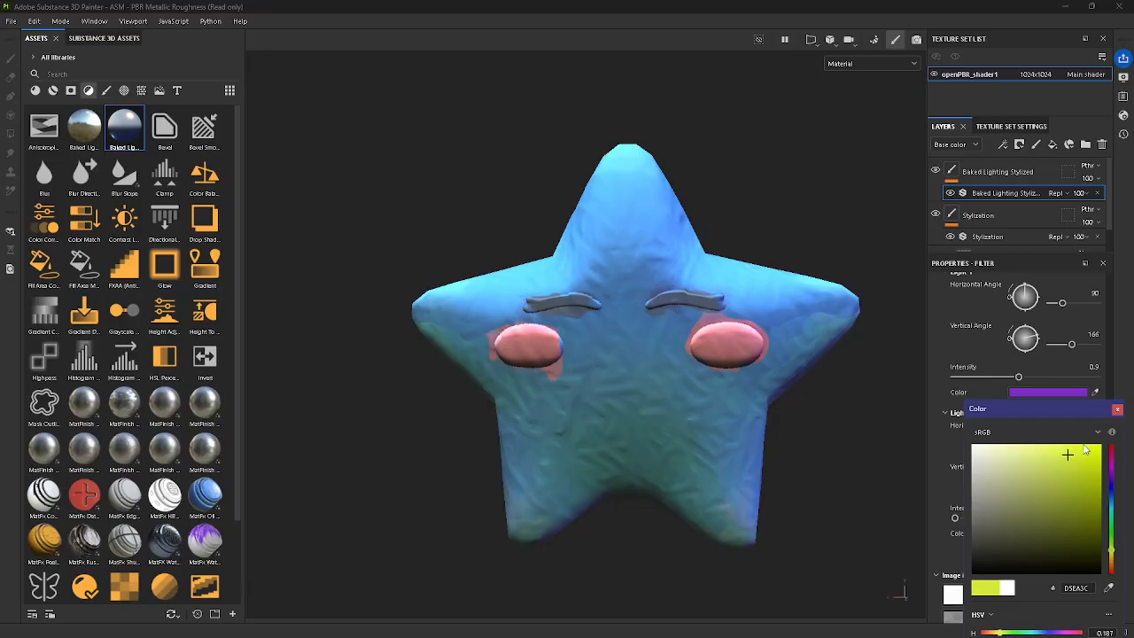
pyautogui.click(1116, 409)
pyautogui.scroll(-2, 608, 413)
pyautogui.scroll(4, 607, 420)
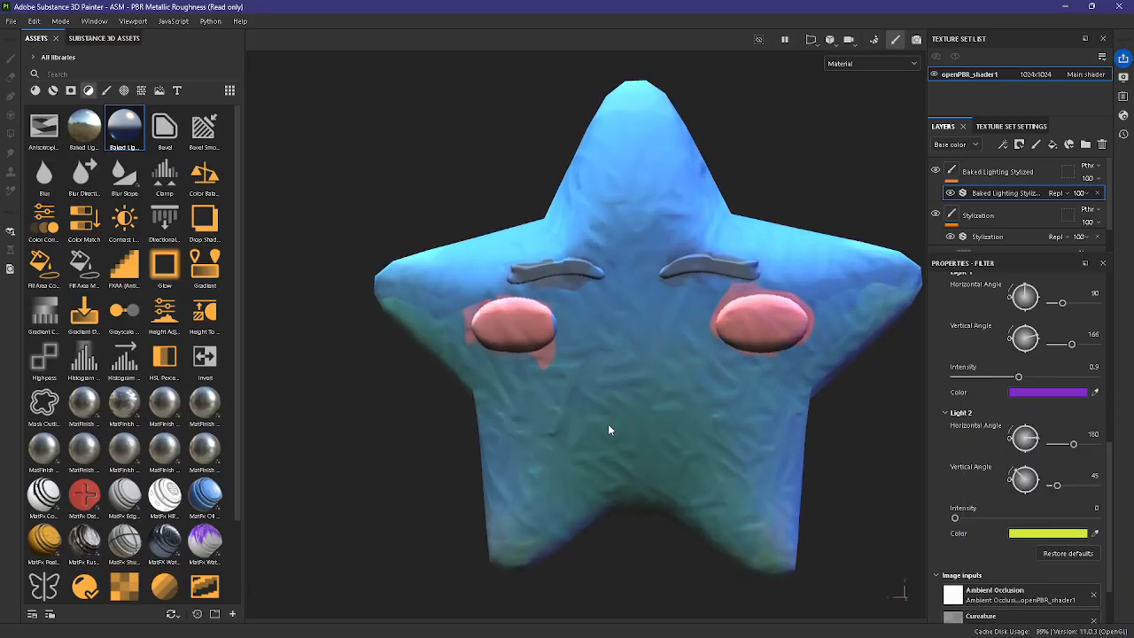
pyautogui.scroll(-3, 611, 430)
pyautogui.keyDown('alt'); pyautogui.moveTo(652, 511); pyautogui.dragTo(703, 525); pyautogui.keyUp('alt')
pyautogui.keyDown('alt'); pyautogui.moveTo(626, 543); pyautogui.dragTo(512, 520); pyautogui.keyUp('alt')
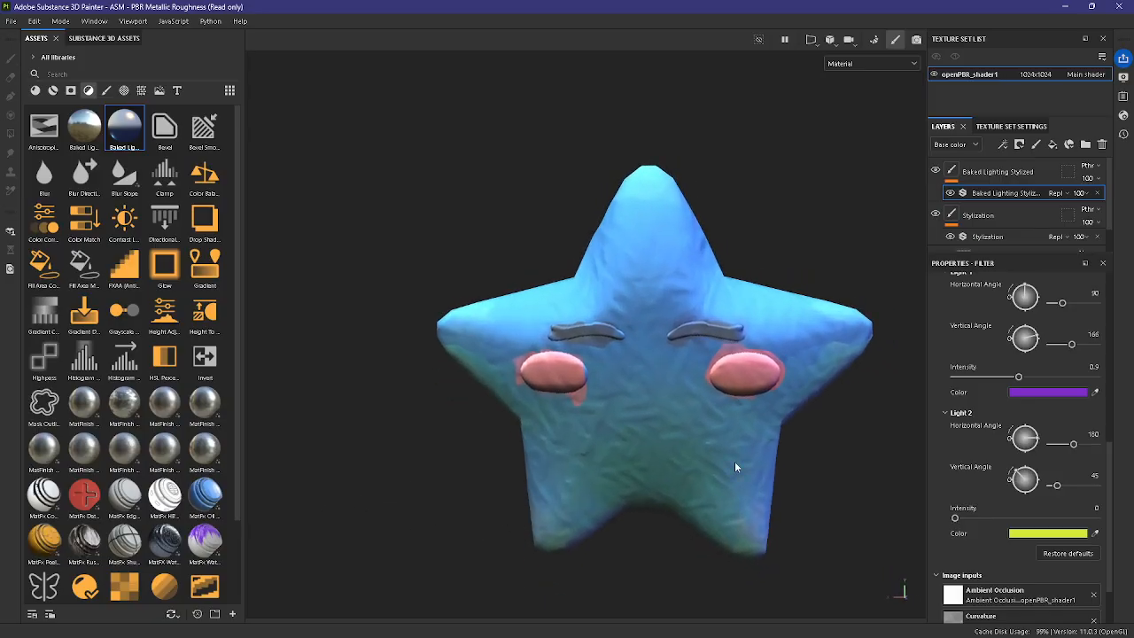
pyautogui.keyDown('alt'); pyautogui.moveTo(734, 460); pyautogui.dragTo(792, 446); pyautogui.keyUp('alt')
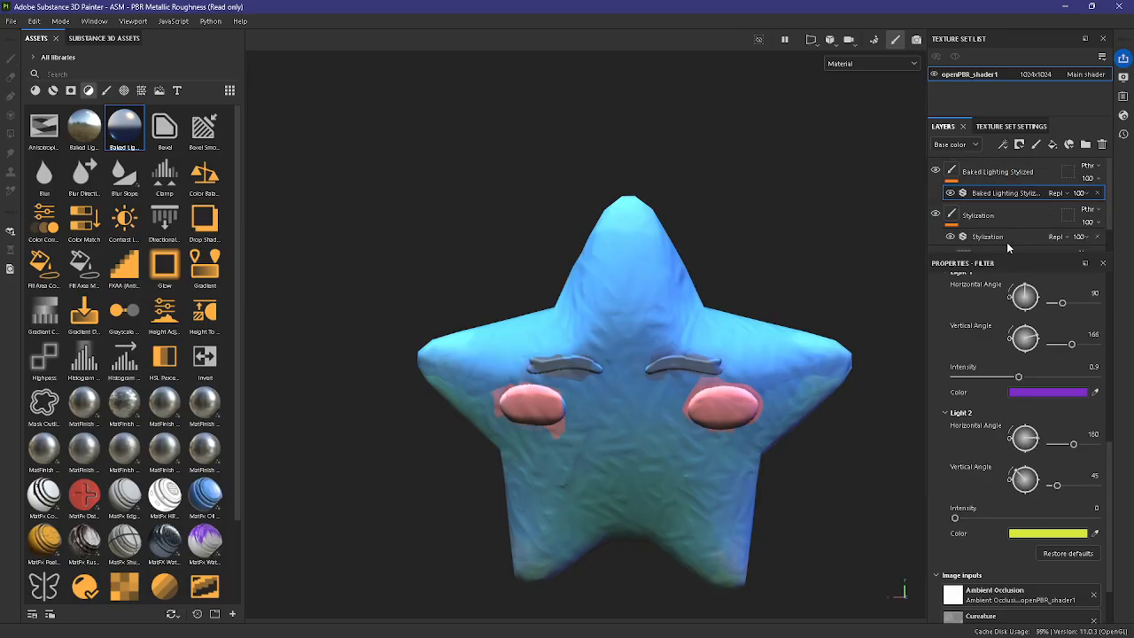
# Step: Add a Blur filter to the Baked Lighting Stylized layer and set its Blur Intensity to 3.19
pyautogui.click(999, 171)
pyautogui.scroll(2, 840, 304)
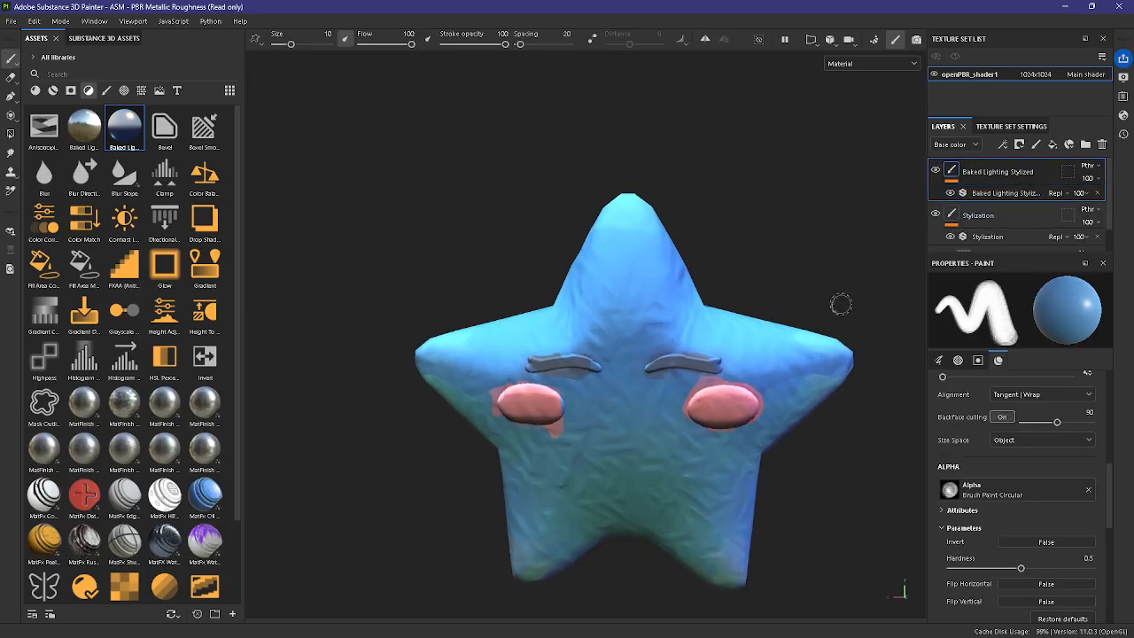
pyautogui.rightClick(1007, 183)
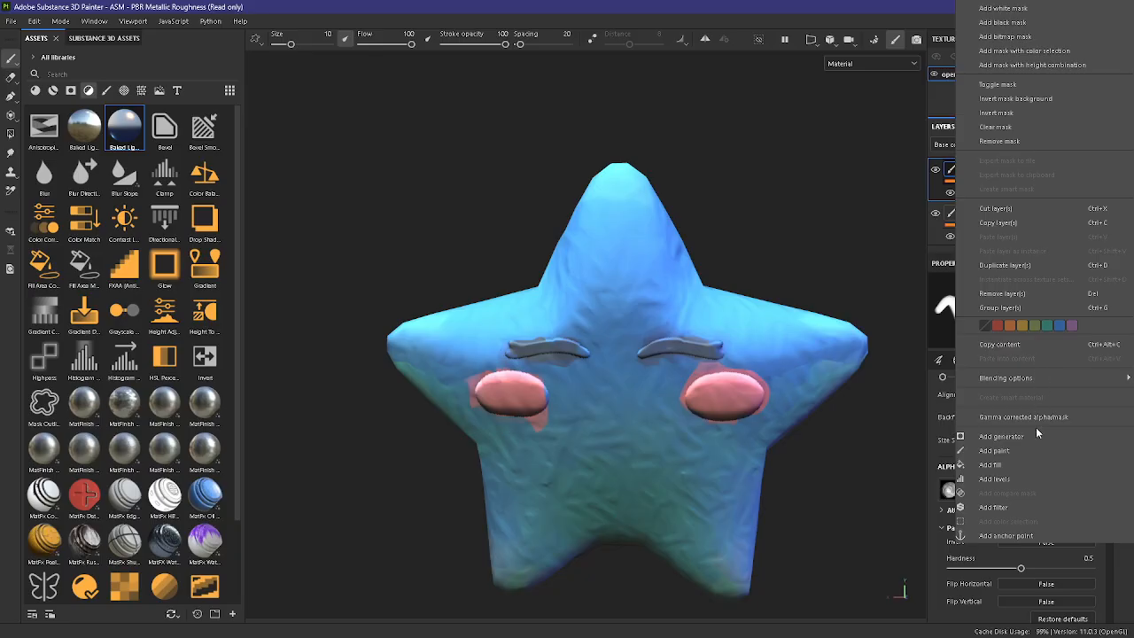
pyautogui.click(1007, 506)
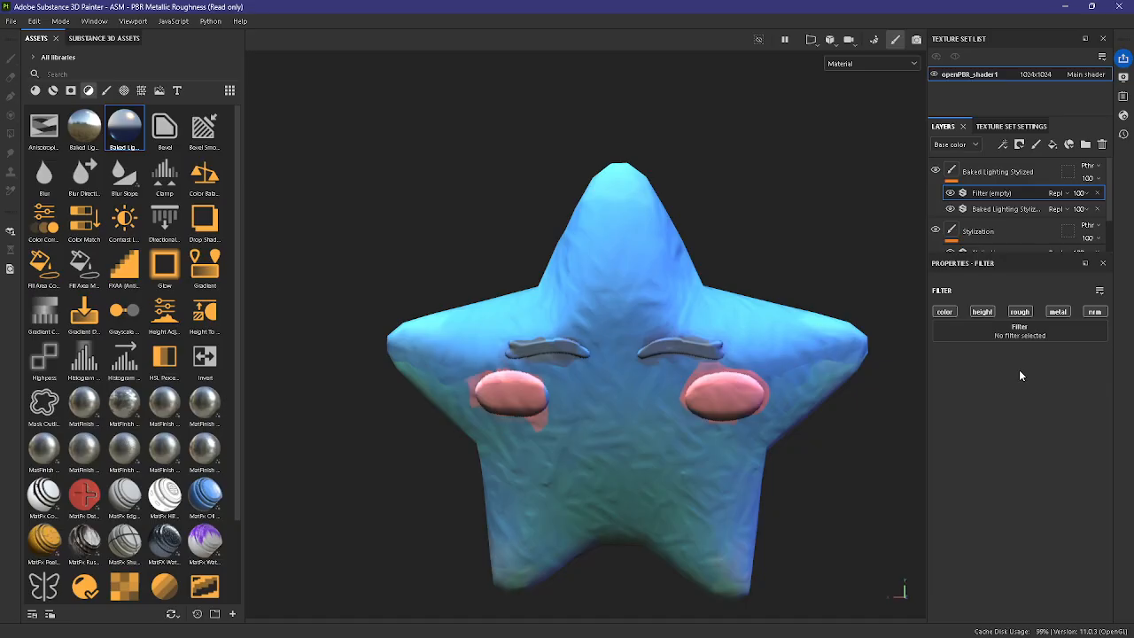
pyautogui.click(1048, 341)
pyautogui.click(985, 422)
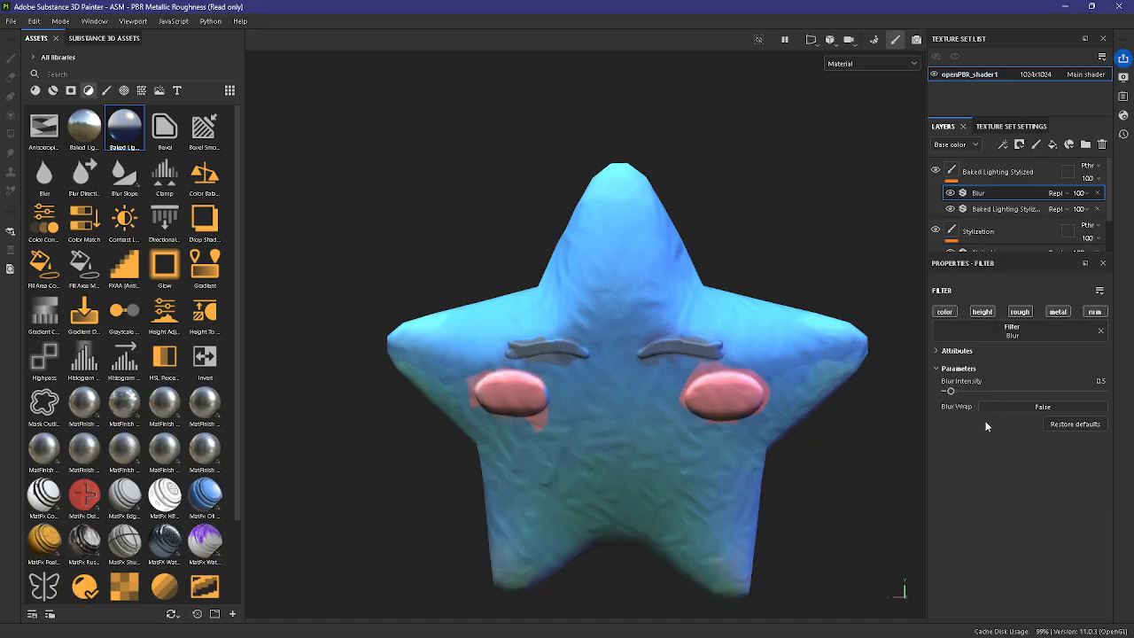
pyautogui.moveTo(973, 392); pyautogui.dragTo(981, 397)
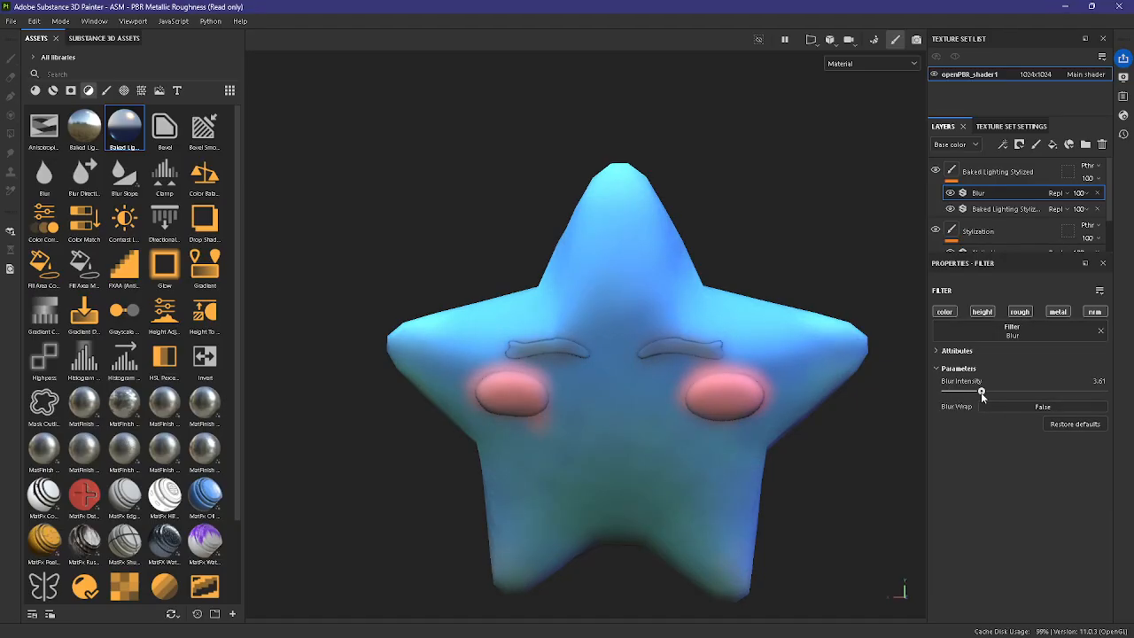
# Step: Try the Screen, Soft light and Passthrough blending modes on the Blur filter
pyautogui.click(1056, 192)
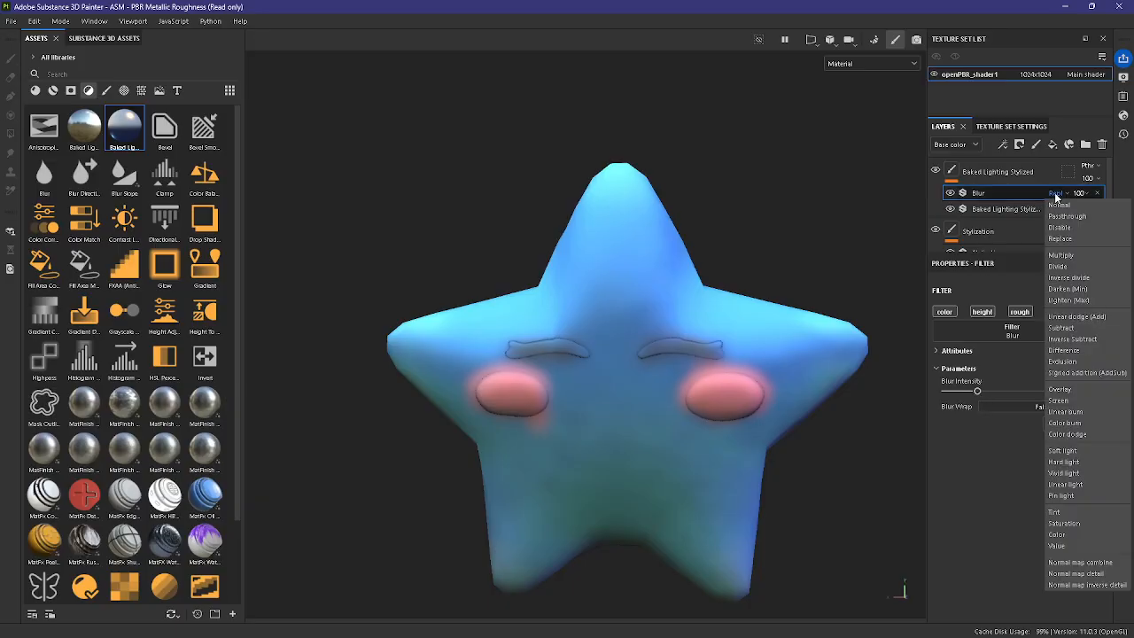
pyautogui.click(1067, 401)
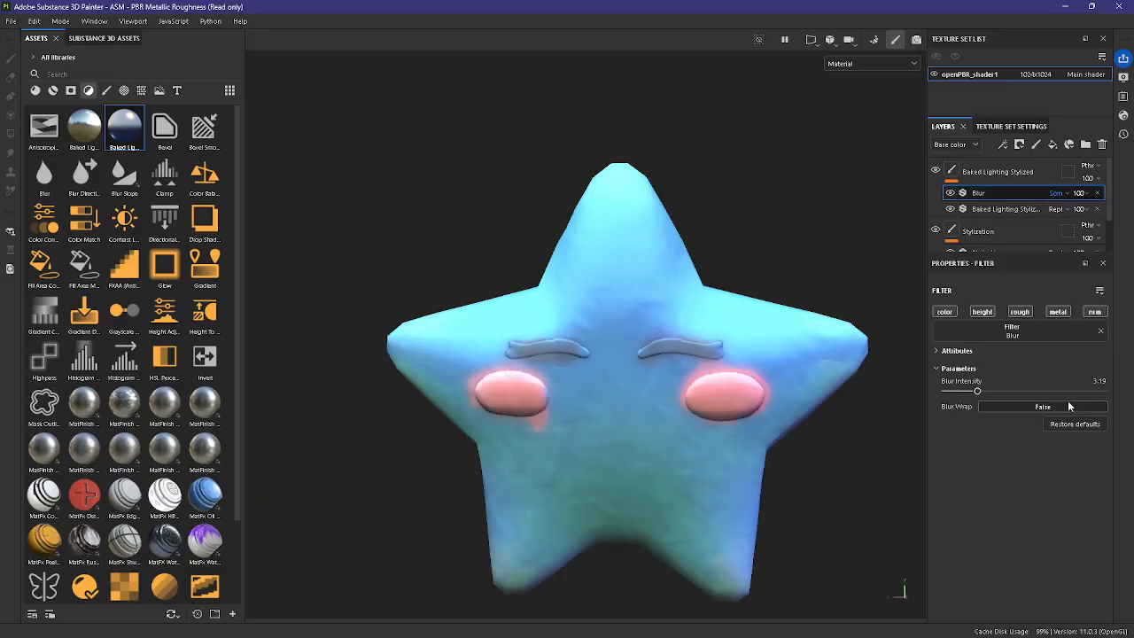
pyautogui.click(1063, 193)
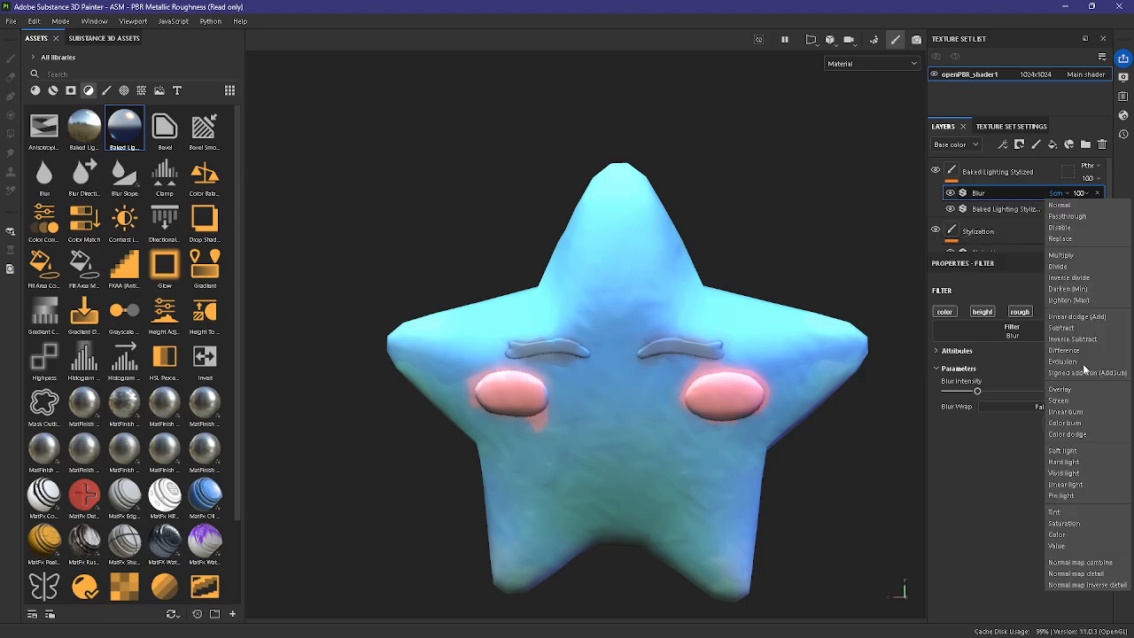
pyautogui.click(1076, 450)
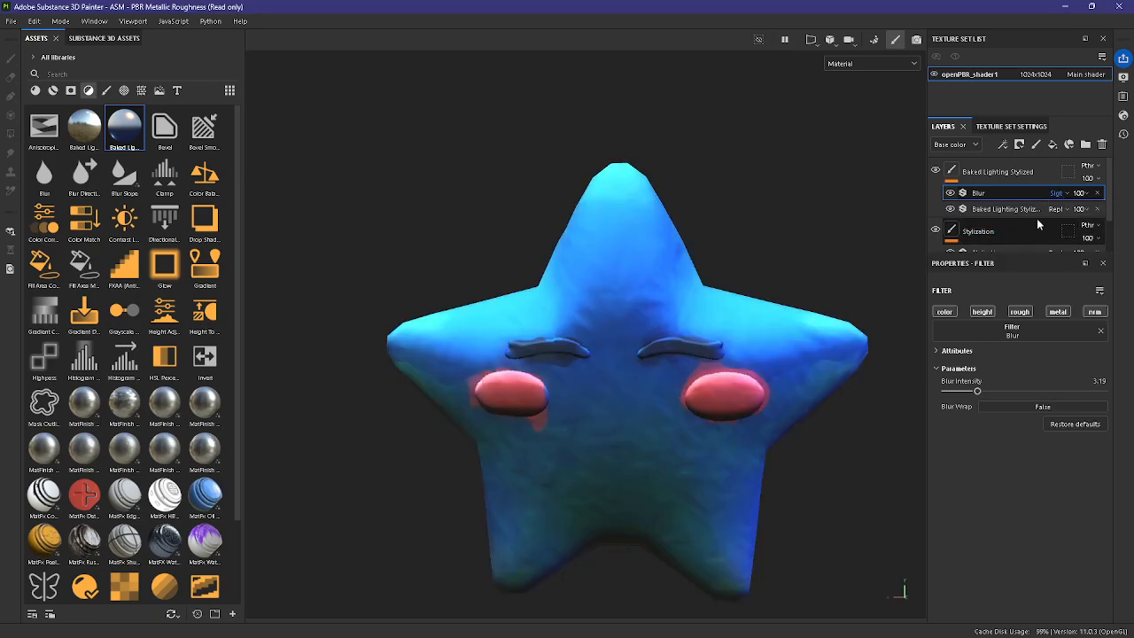
pyautogui.click(1068, 195)
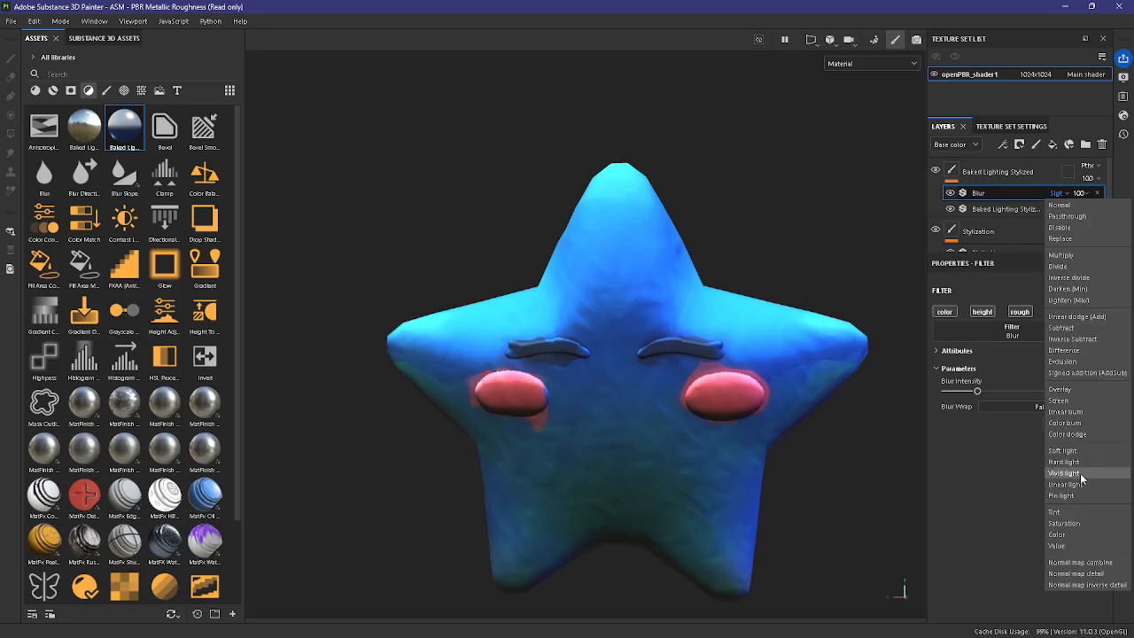
pyautogui.click(1078, 217)
# Step: Set the Blur filter's blending mode to Screen and open its blending mode choices again
pyautogui.click(1061, 195)
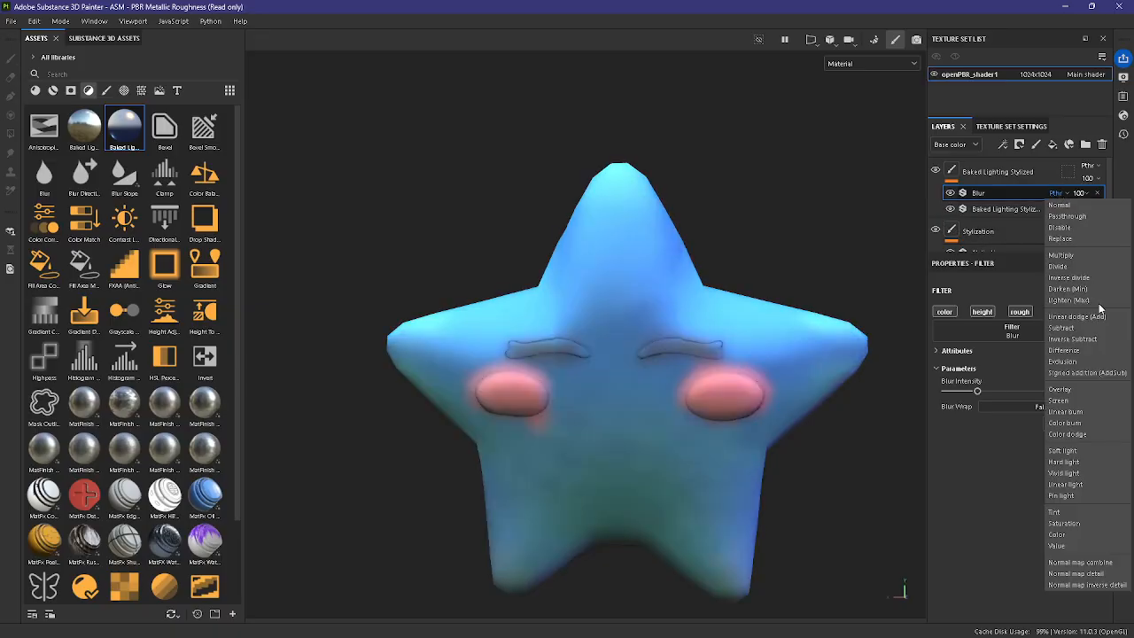
pyautogui.click(1071, 403)
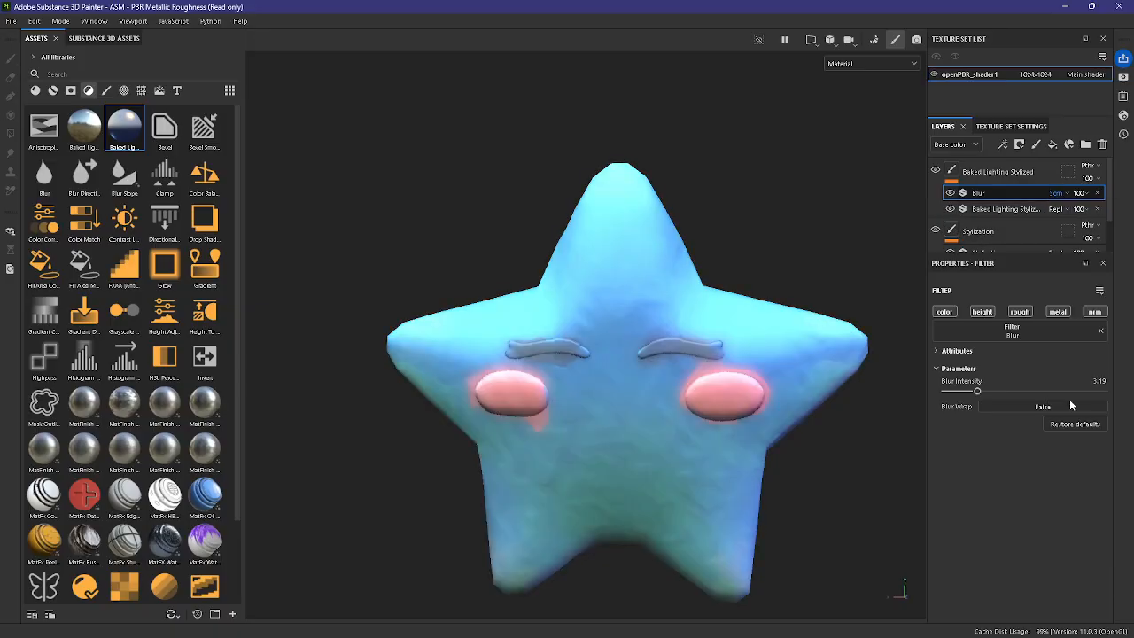
pyautogui.click(1063, 193)
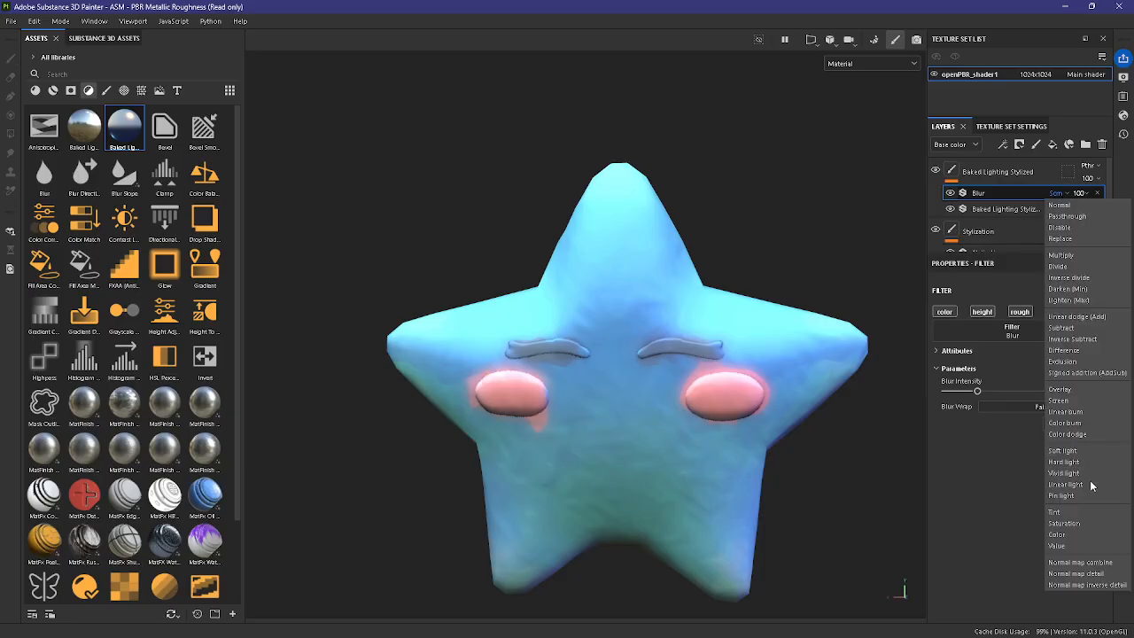
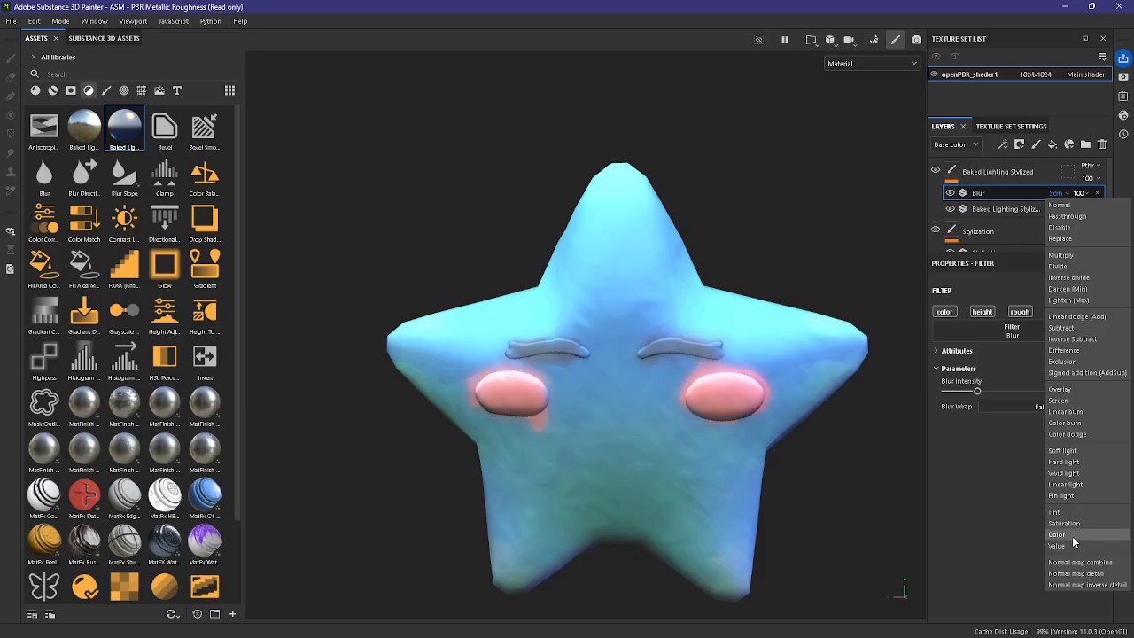
# Step: Set the Blur filter's blending mode to Soft light and its opacity to 23
pyautogui.click(1070, 450)
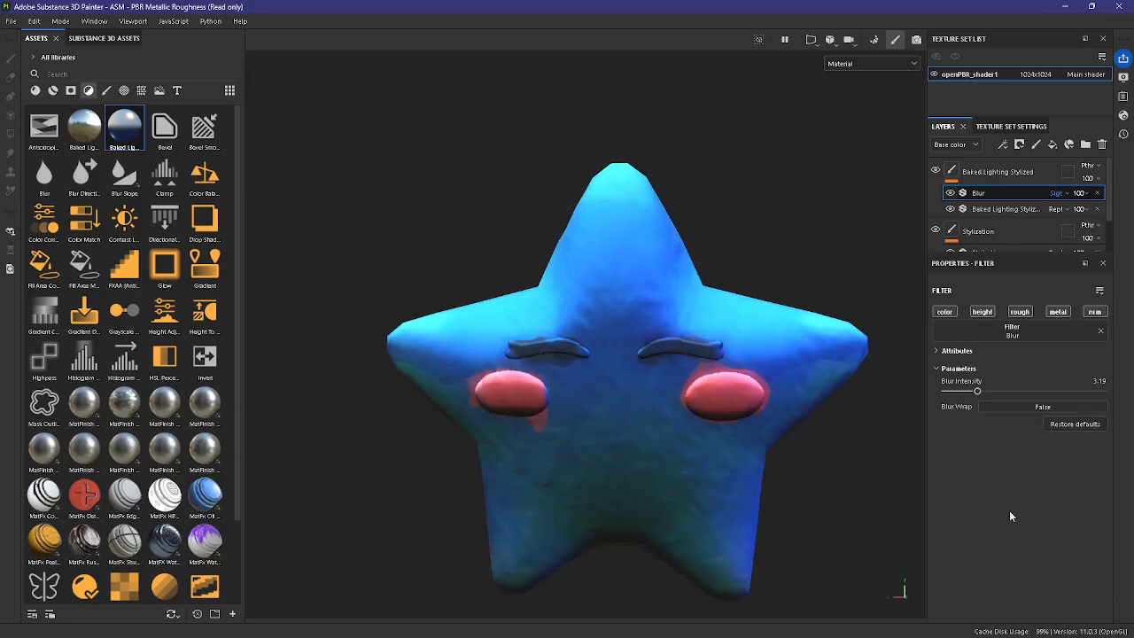
pyautogui.click(1079, 192)
pyautogui.moveTo(1114, 215); pyautogui.dragTo(1104, 215)
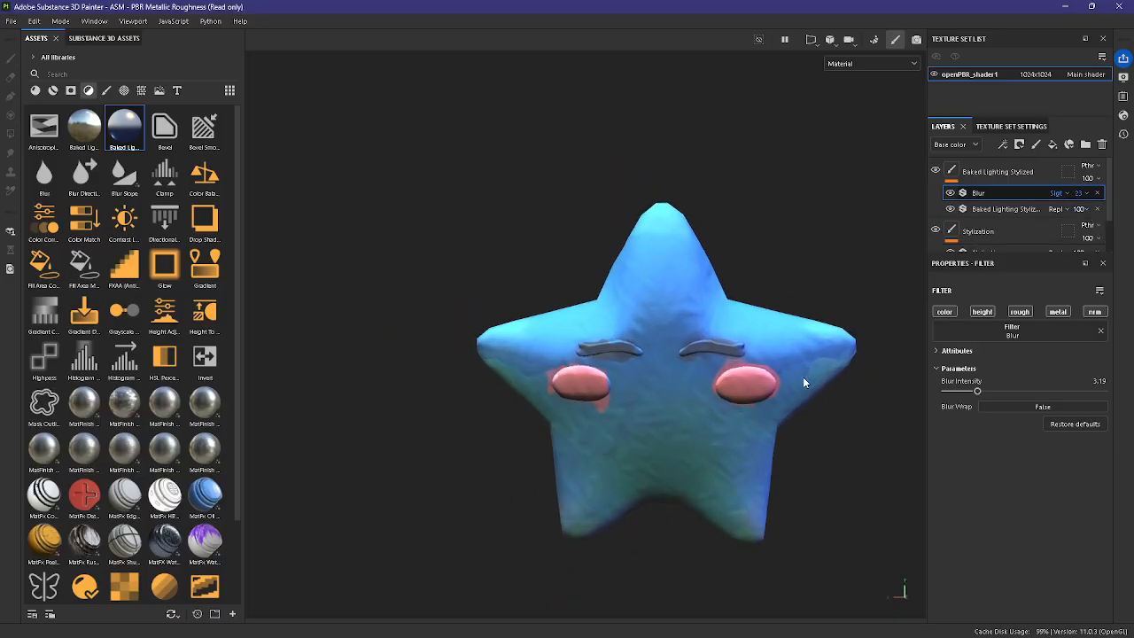
pyautogui.keyDown('alt'); pyautogui.moveTo(803, 377); pyautogui.dragTo(699, 458); pyautogui.keyUp('alt')
pyautogui.keyDown('alt'); pyautogui.moveTo(699, 459); pyautogui.dragTo(861, 483, button='right'); pyautogui.keyUp('alt')
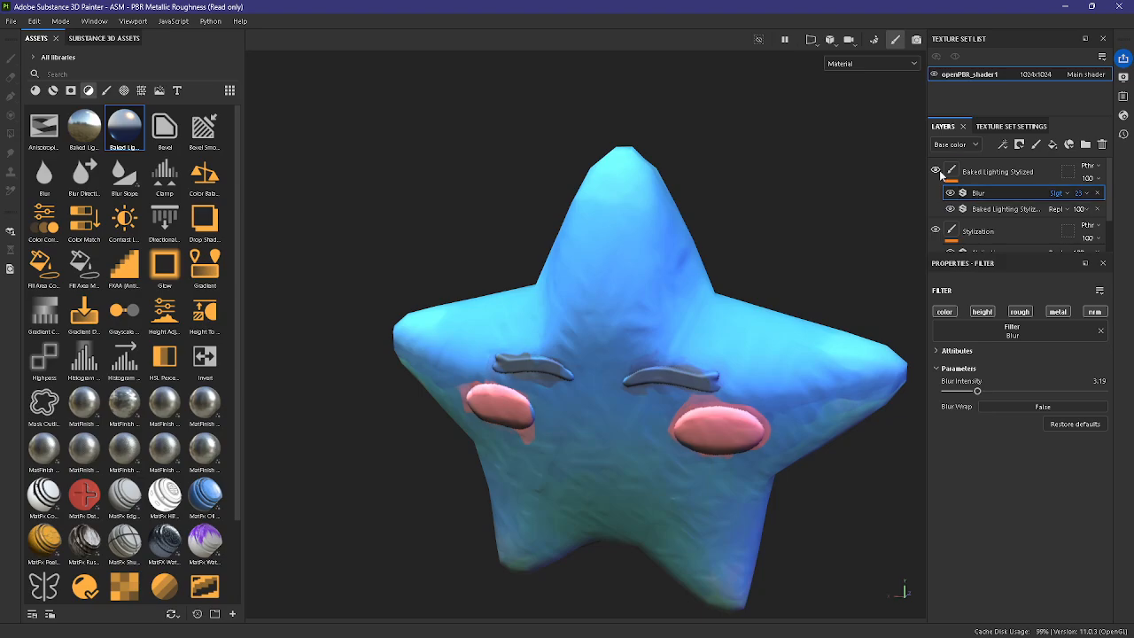
pyautogui.scroll(2, 815, 385)
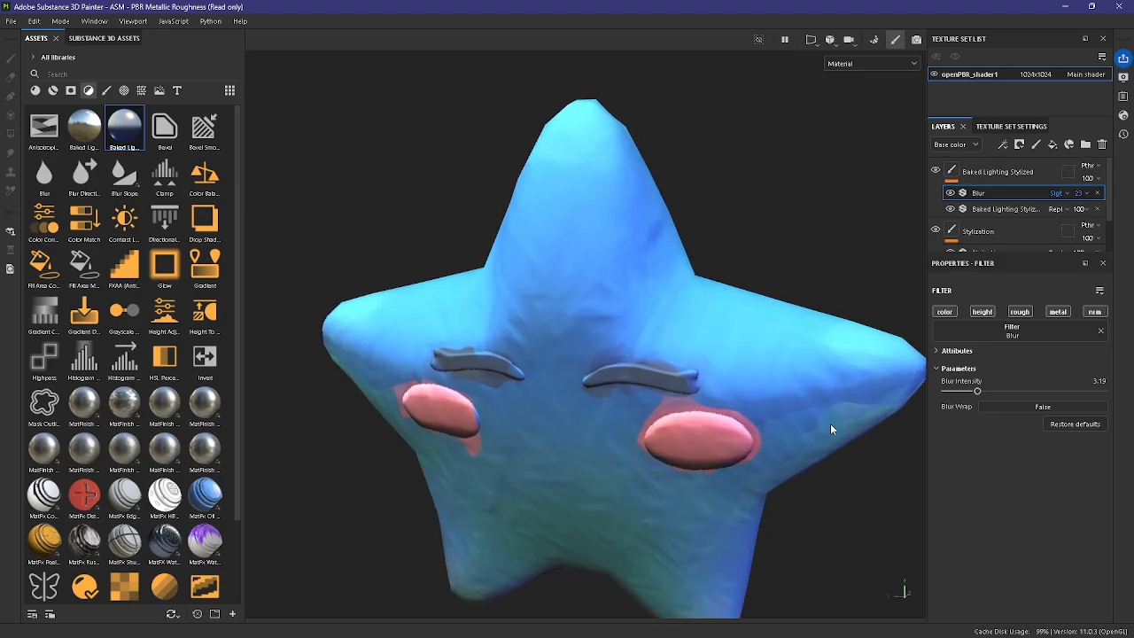
pyautogui.scroll(-3, 833, 399)
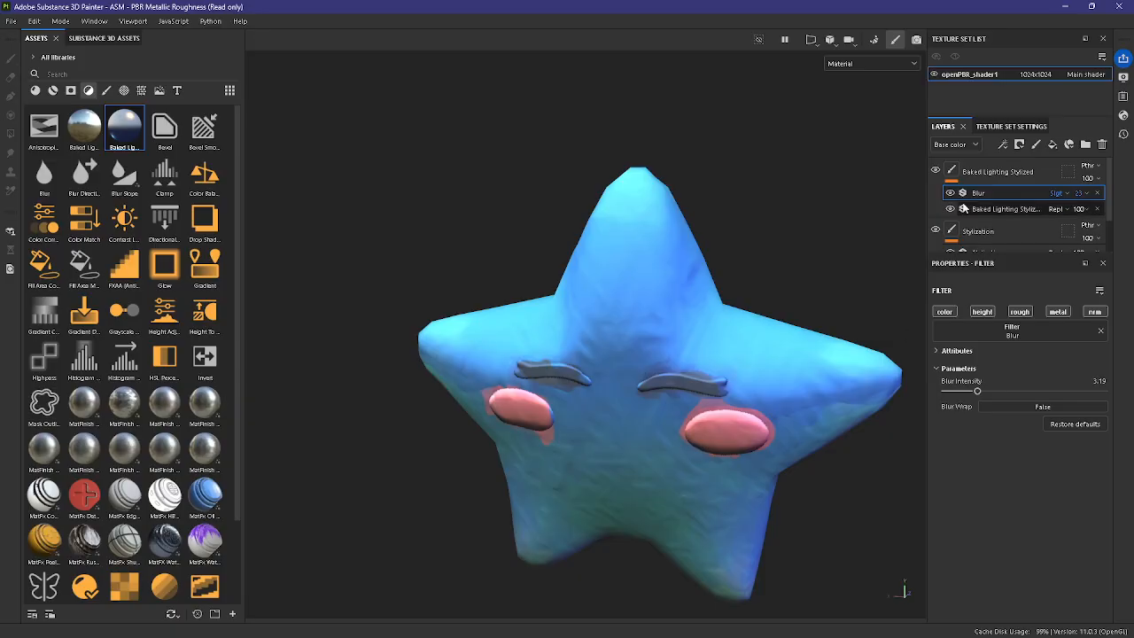
# Step: Move the Stylization layer above the Baked Lighting Stylized layer
pyautogui.click(1011, 232)
pyautogui.click(1012, 168)
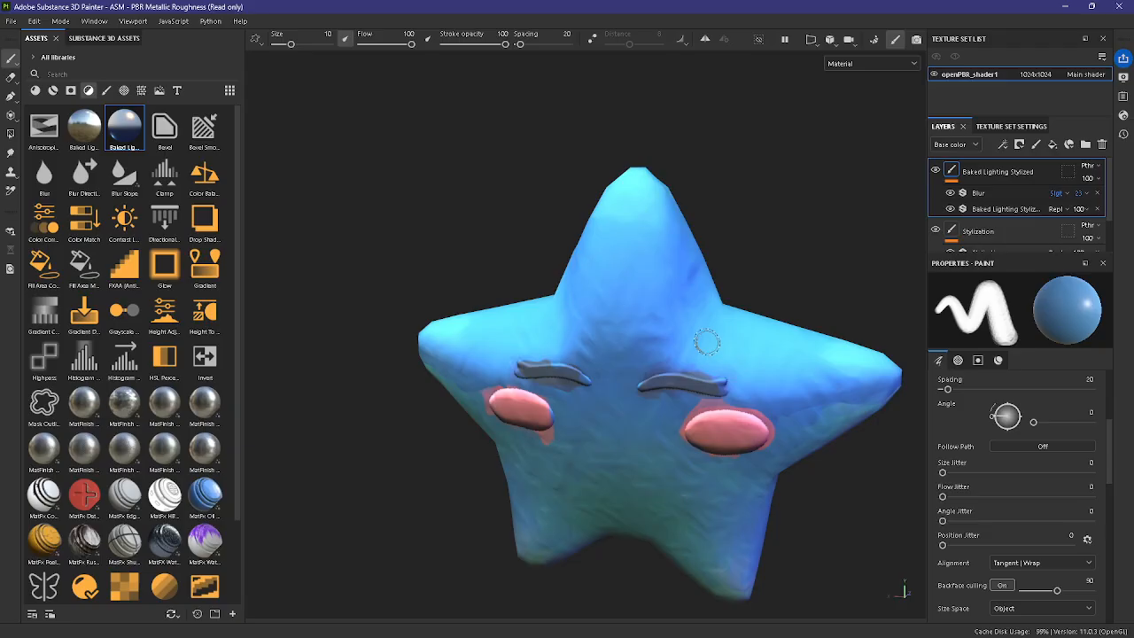
pyautogui.moveTo(1020, 235); pyautogui.dragTo(1005, 161)
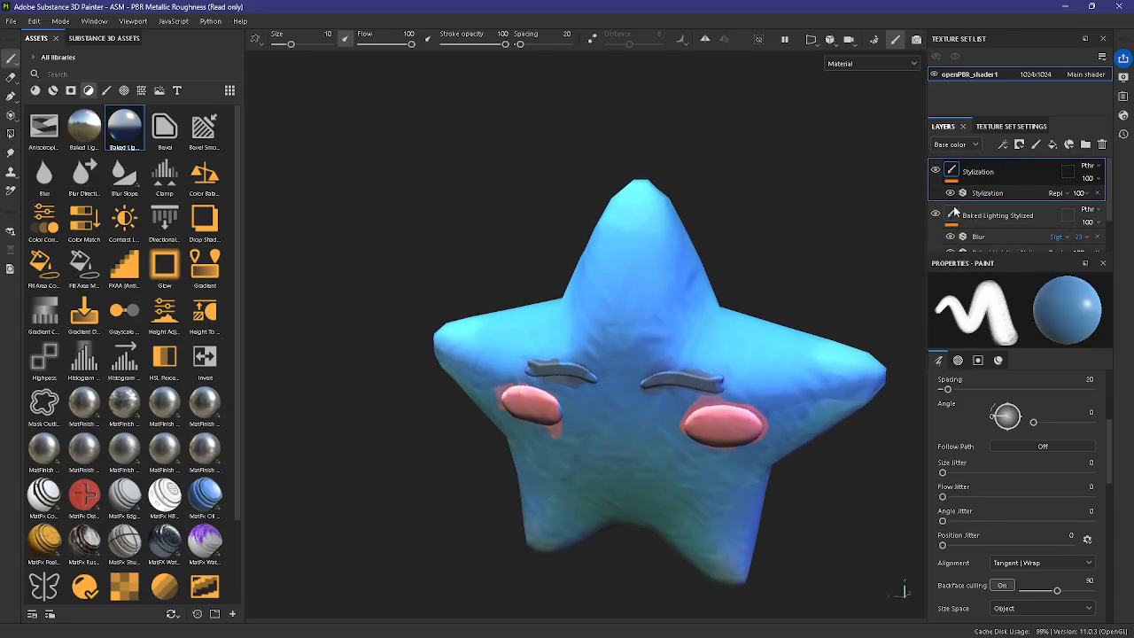
# Step: Examine the star's painterly look from several angles and review the Blur filter and Stylization layer in the stack
pyautogui.moveTo(707, 515)
pyautogui.keyDown('alt'); pyautogui.mouseDown()
pyautogui.moveTo(829, 497)
pyautogui.moveTo(896, 430)
pyautogui.moveTo(860, 450)
pyautogui.mouseUp(); pyautogui.keyUp('alt')
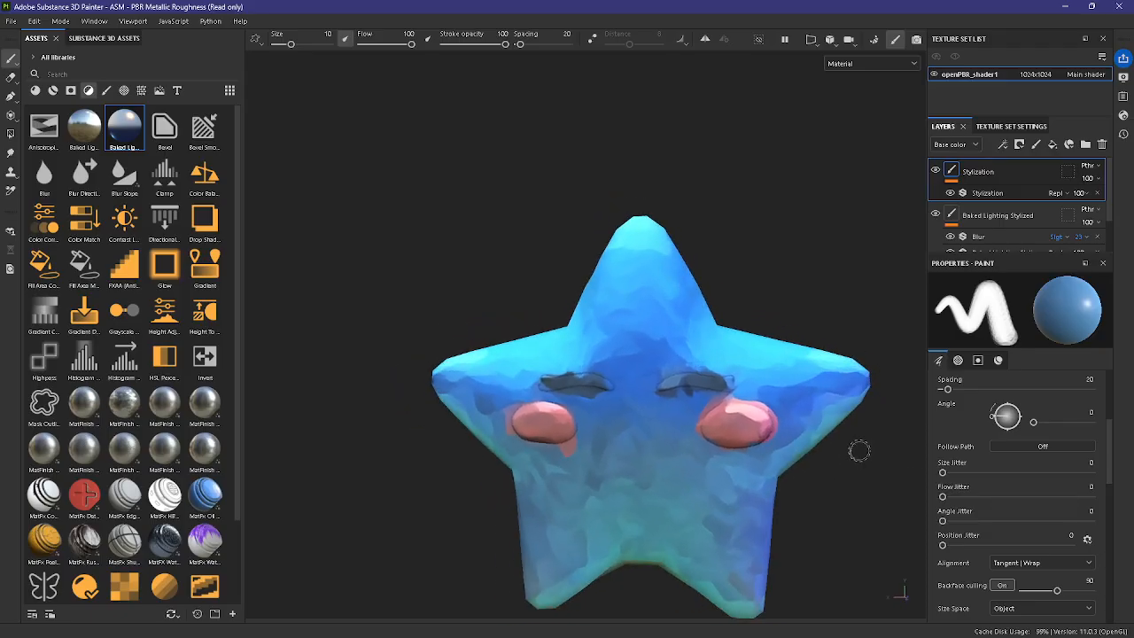
pyautogui.keyDown('alt'); pyautogui.moveTo(846, 420); pyautogui.dragTo(794, 353, button='middle'); pyautogui.keyUp('alt')
pyautogui.keyDown('alt'); pyautogui.moveTo(840, 384); pyautogui.dragTo(854, 395, button='right'); pyautogui.keyUp('alt')
pyautogui.moveTo(855, 395)
pyautogui.keyDown('alt'); pyautogui.mouseDown()
pyautogui.moveTo(772, 397)
pyautogui.moveTo(663, 430)
pyautogui.moveTo(853, 435)
pyautogui.moveTo(963, 403)
pyautogui.moveTo(863, 470)
pyautogui.moveTo(519, 446)
pyautogui.moveTo(856, 413)
pyautogui.mouseUp(); pyautogui.keyUp('alt')
pyautogui.keyDown('alt'); pyautogui.moveTo(856, 413); pyautogui.dragTo(894, 442, button='middle'); pyautogui.keyUp('alt')
pyautogui.keyDown('alt'); pyautogui.moveTo(863, 416); pyautogui.dragTo(880, 426, button='right'); pyautogui.keyUp('alt')
pyautogui.scroll(-2, 1023, 228)
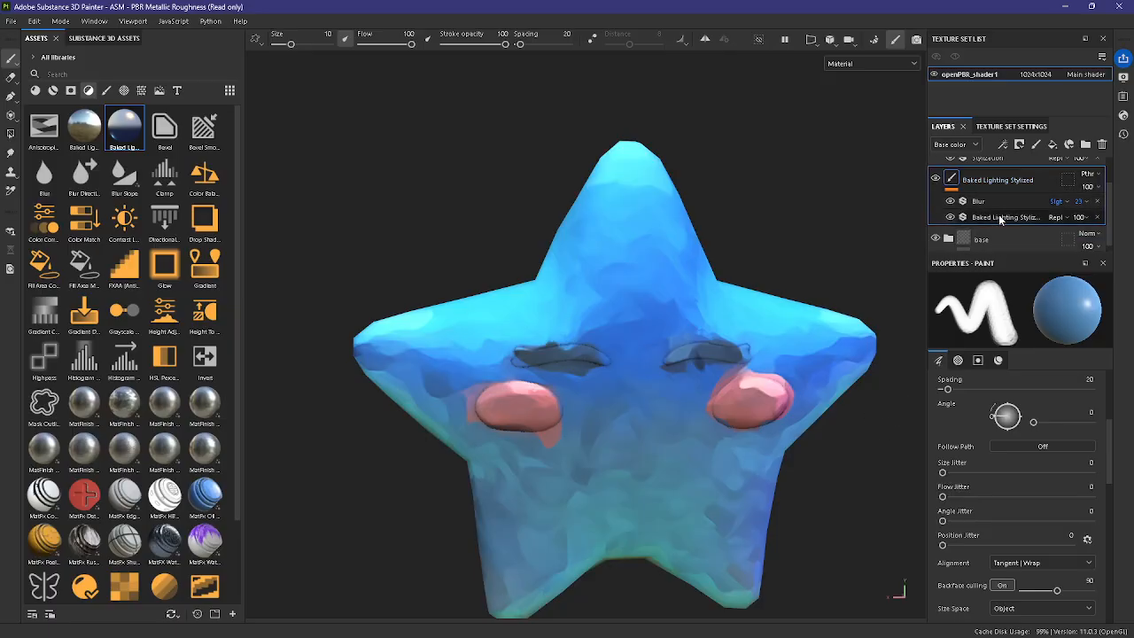
pyautogui.click(978, 201)
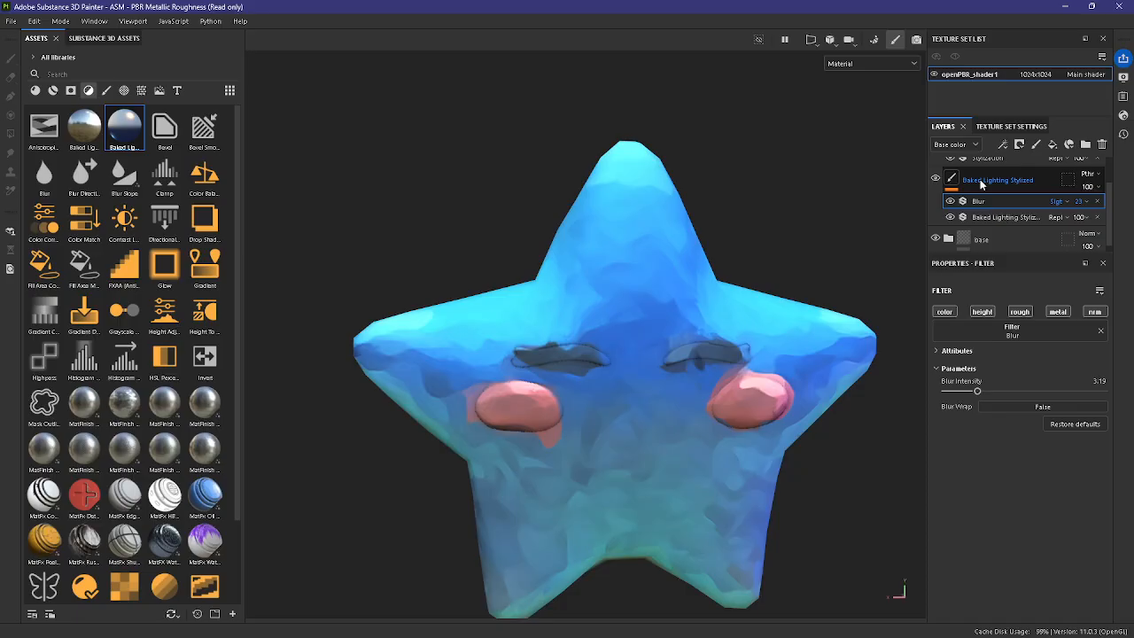
pyautogui.scroll(2, 1031, 190)
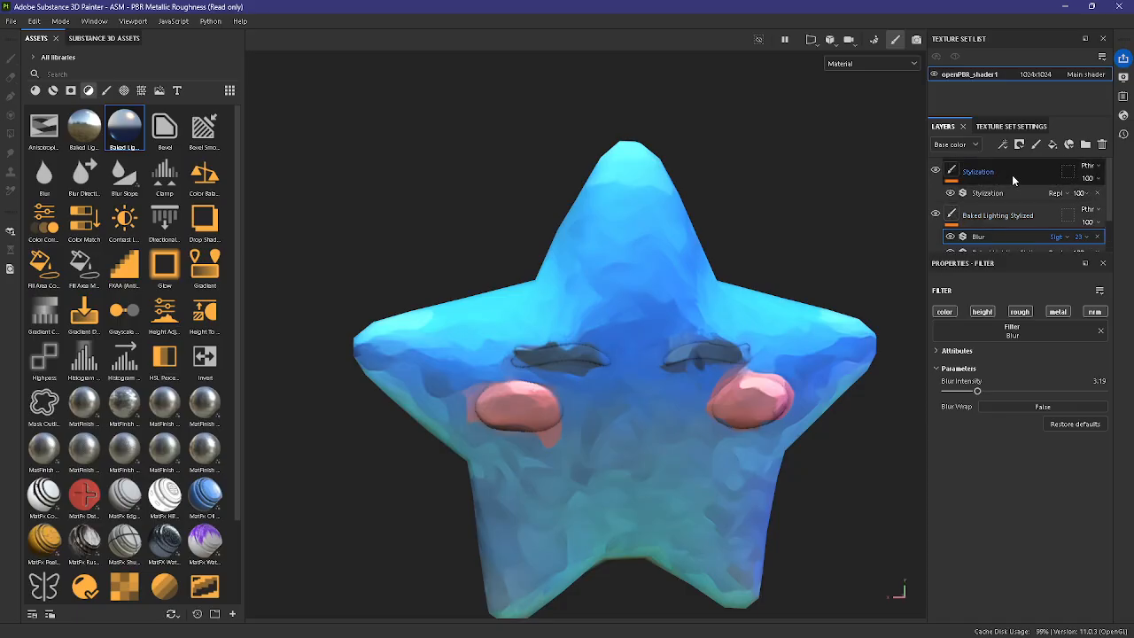
pyautogui.click(1012, 175)
pyautogui.scroll(-1, 751, 314)
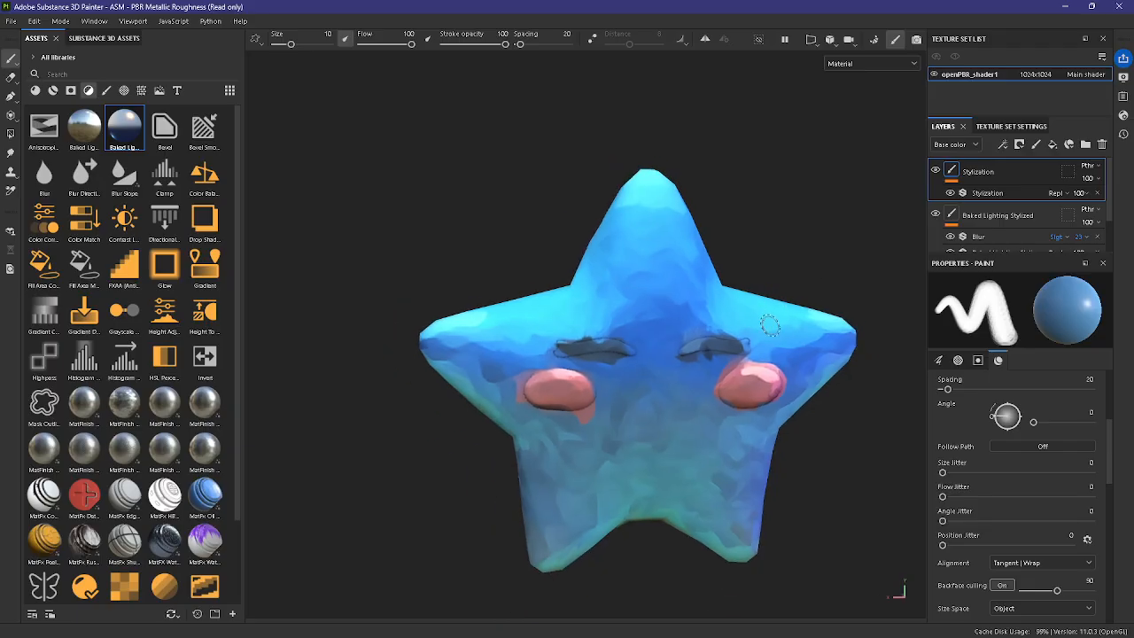
pyautogui.scroll(2, 776, 327)
pyautogui.scroll(-2, 680, 365)
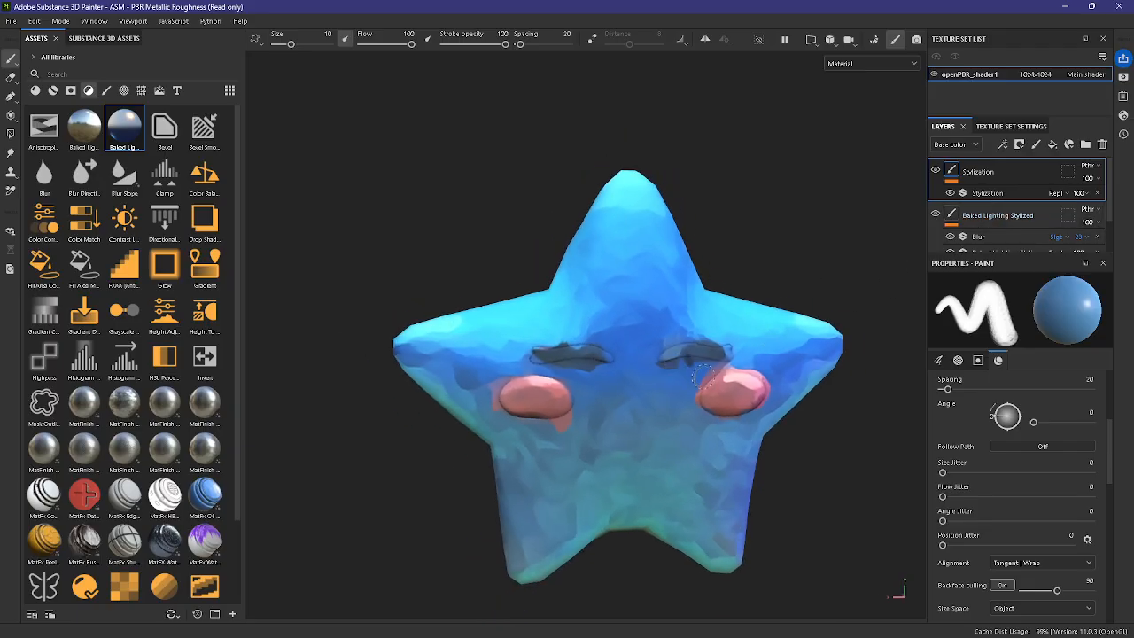
pyautogui.scroll(1, 704, 381)
pyautogui.scroll(-2, 705, 381)
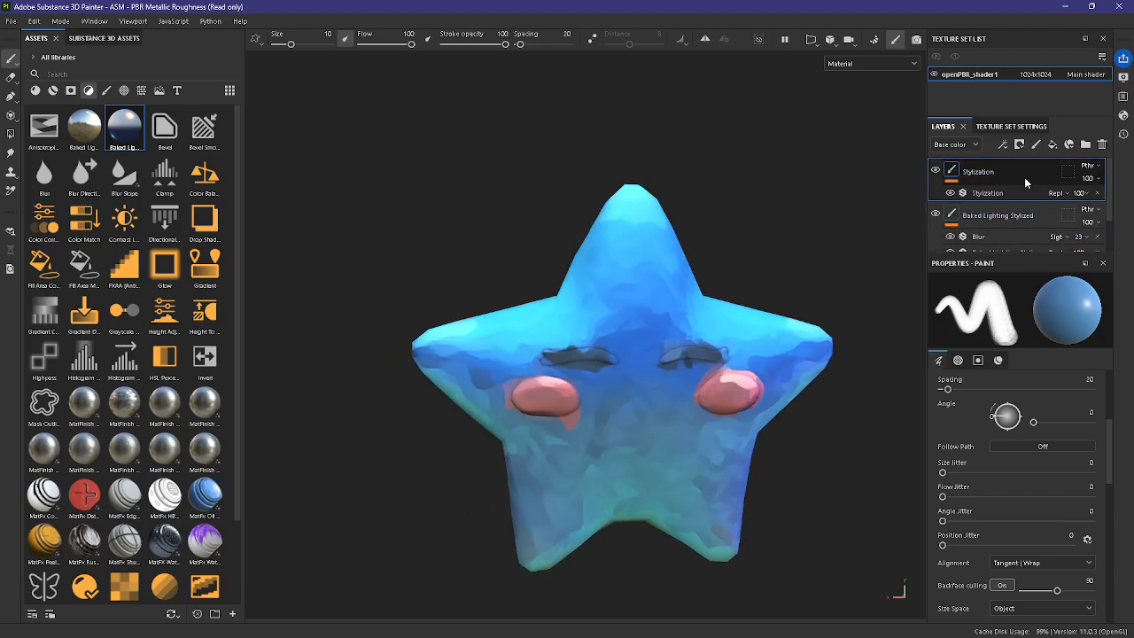
pyautogui.scroll(-1, 1018, 185)
pyautogui.scroll(1, 1018, 213)
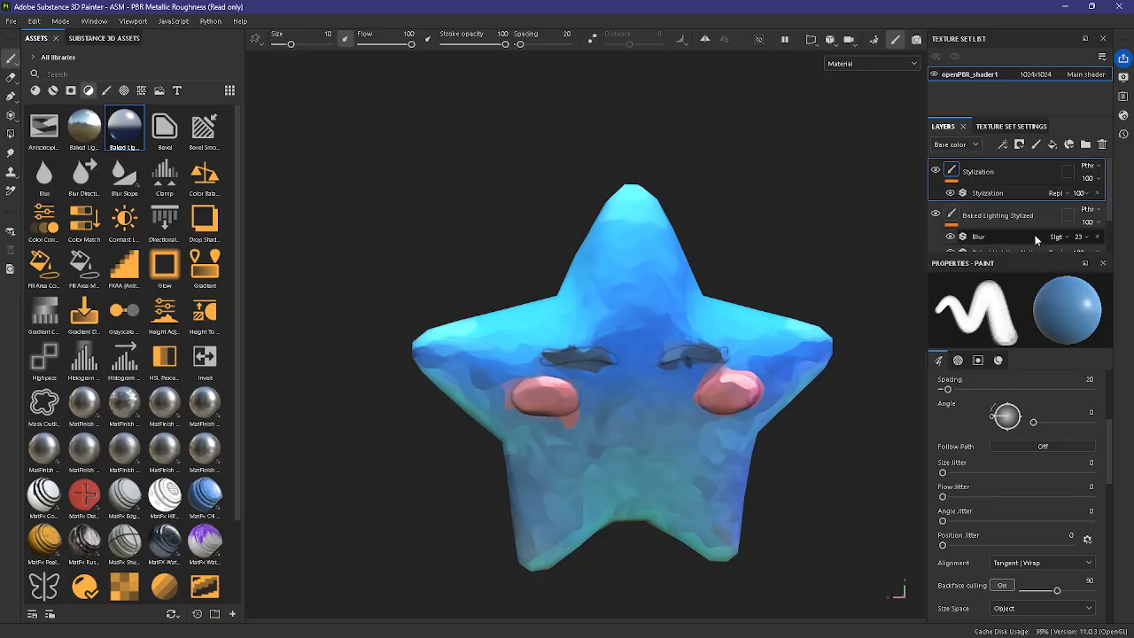
# Step: Add a new paint layer above the Stylization layer and name it "details"
pyautogui.click(1036, 146)
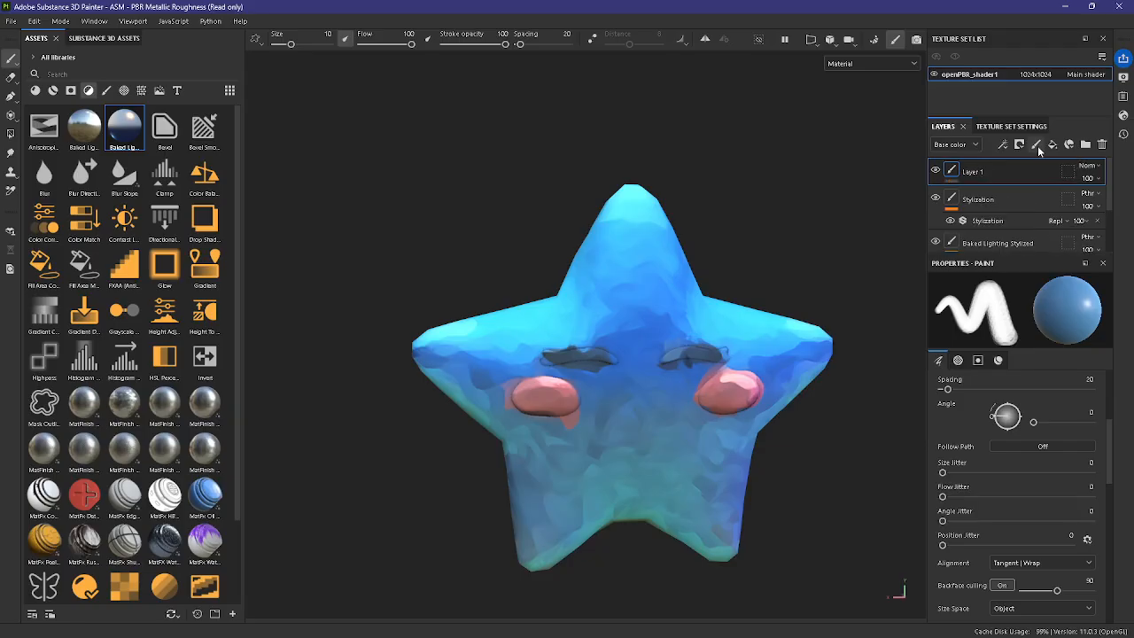
pyautogui.doubleClick(975, 172)
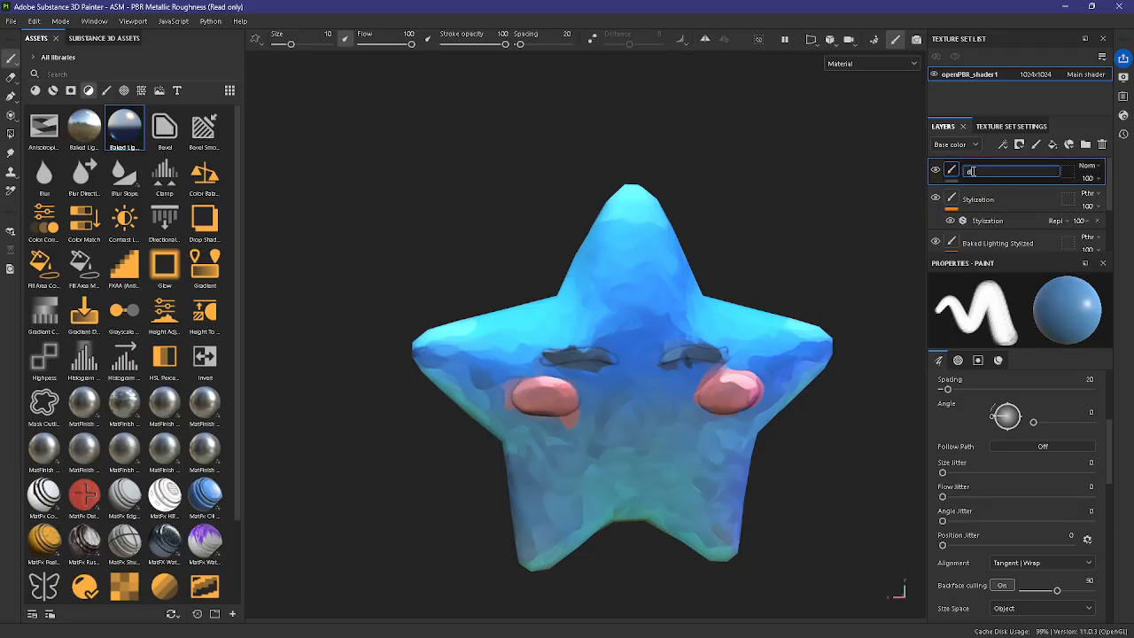
pyautogui.write('details')
pyautogui.press('Return')
# Step: Open the color picker for the brush material's base color and place it beside the star
pyautogui.click(999, 360)
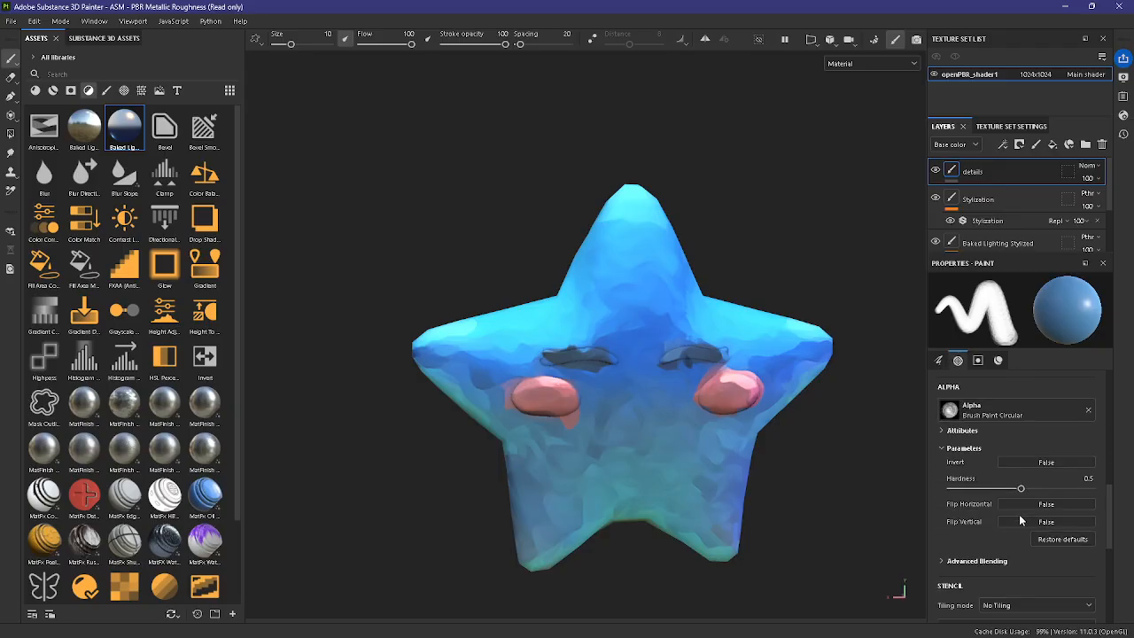
pyautogui.click(1022, 497)
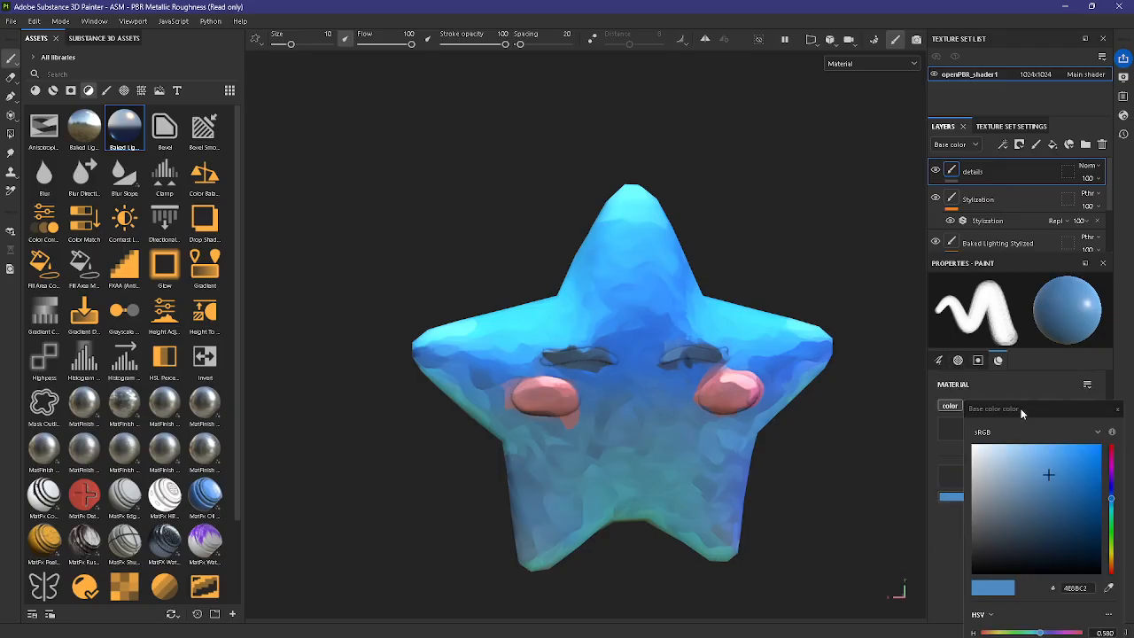
pyautogui.moveTo(1020, 412); pyautogui.dragTo(294, 150)
# Step: Sample dark blue 2F485D from the star's left leg as the brush's base color for touching up the leg
pyautogui.scroll(3, 618, 476)
pyautogui.keyDown('alt'); pyautogui.moveTo(617, 477); pyautogui.dragTo(643, 478, button='middle'); pyautogui.keyUp('alt')
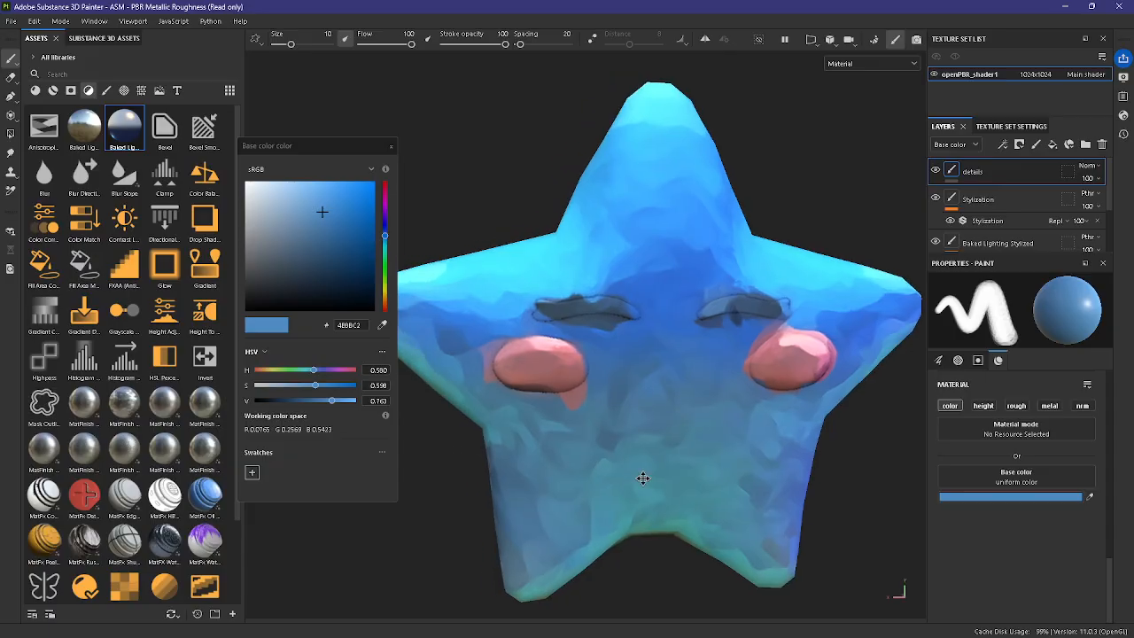
pyautogui.keyDown('alt'); pyautogui.moveTo(643, 478); pyautogui.dragTo(751, 400); pyautogui.keyUp('alt')
pyautogui.rightClick(655, 435)
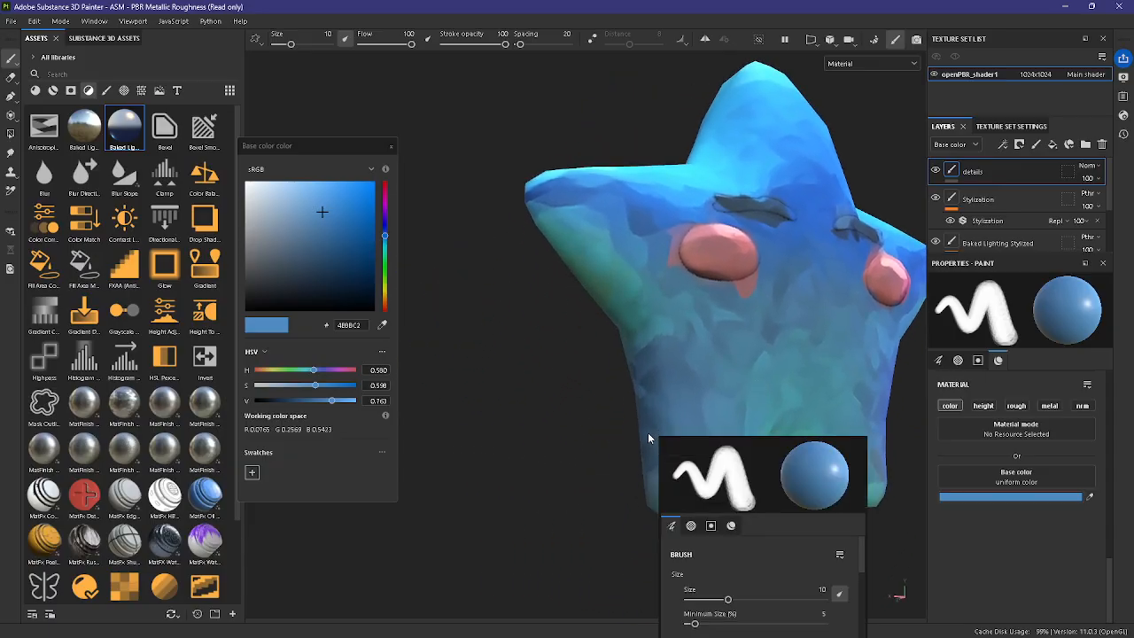
pyautogui.click(652, 429)
pyautogui.click(382, 325)
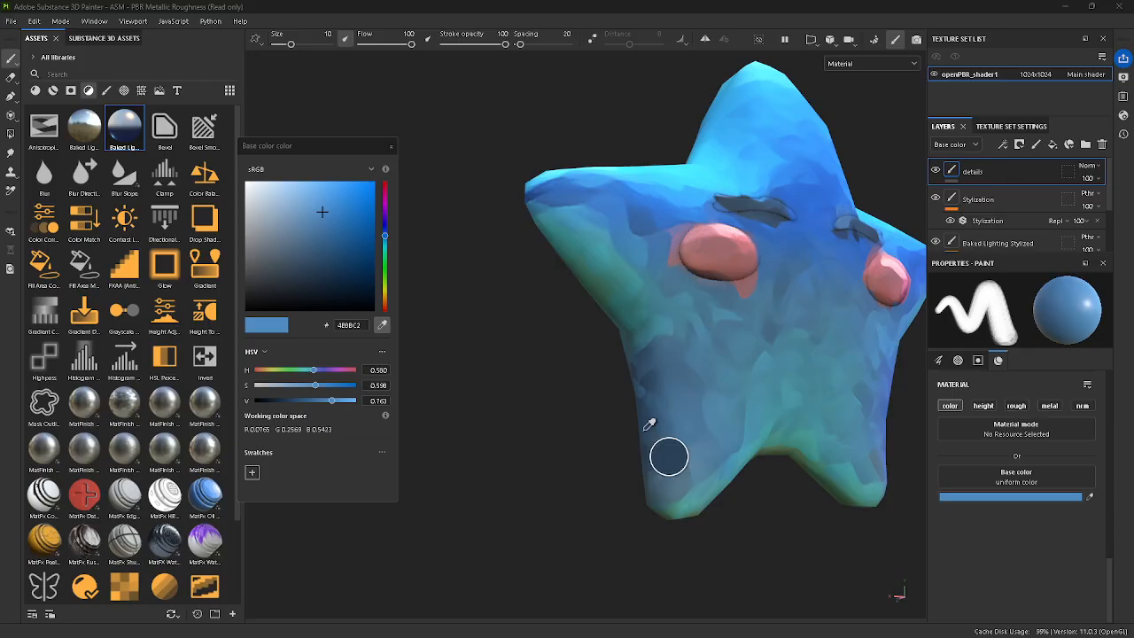
pyautogui.click(666, 454)
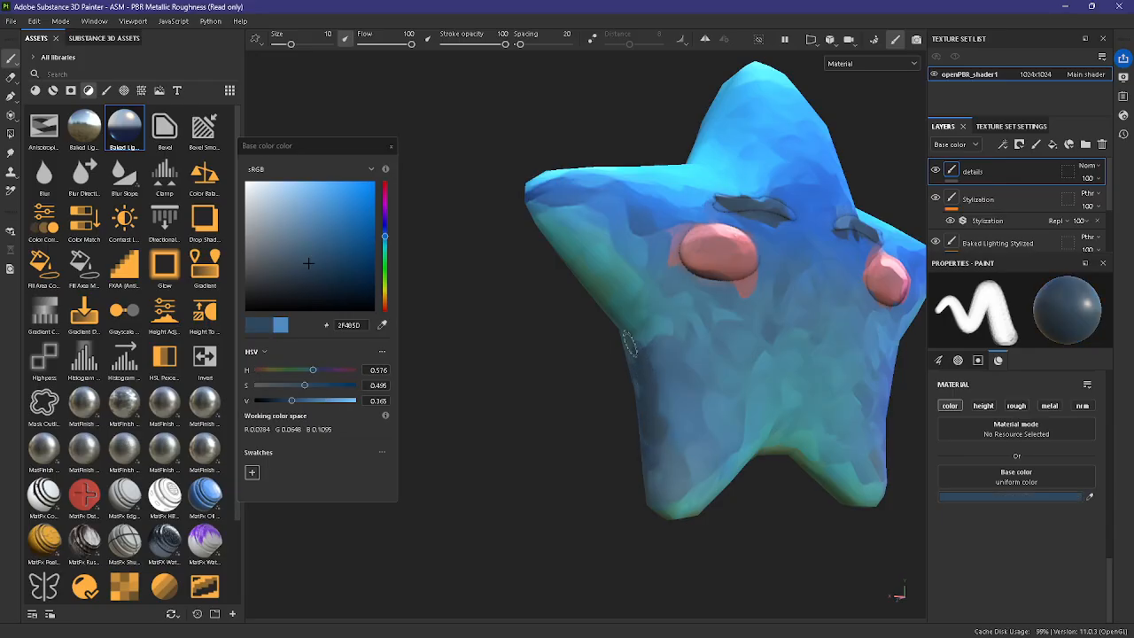
pyautogui.keyDown('alt'); pyautogui.moveTo(647, 457); pyautogui.dragTo(681, 454); pyautogui.keyUp('alt')
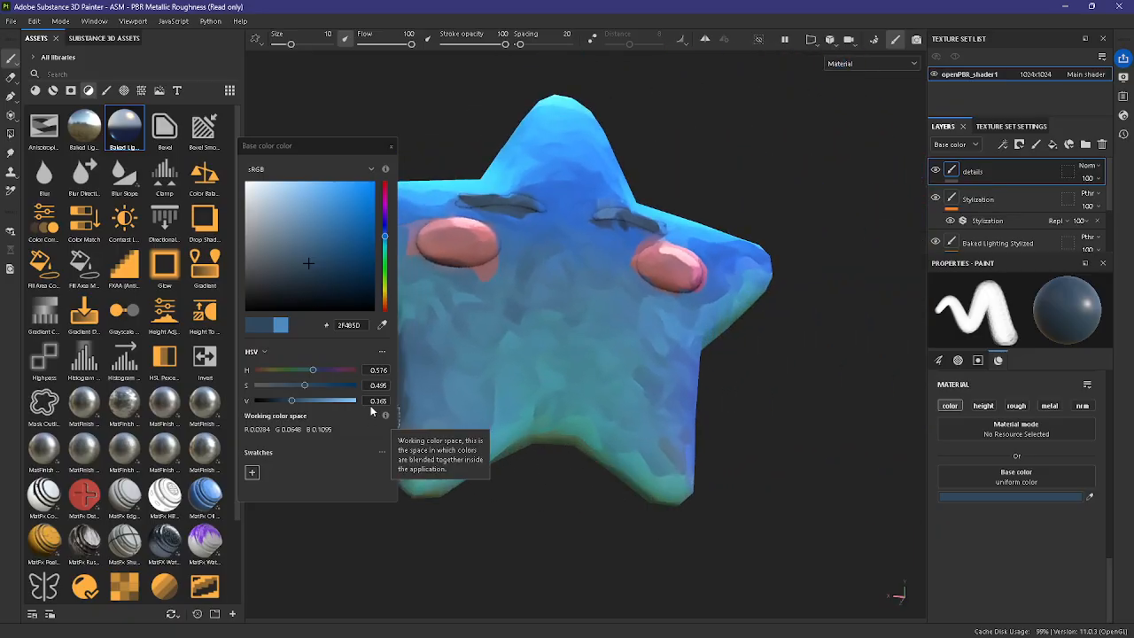
# Step: Sample dark green 34513B from the model and paint shading along the inner edge between the star's two legs
pyautogui.click(382, 325)
pyautogui.click(569, 436)
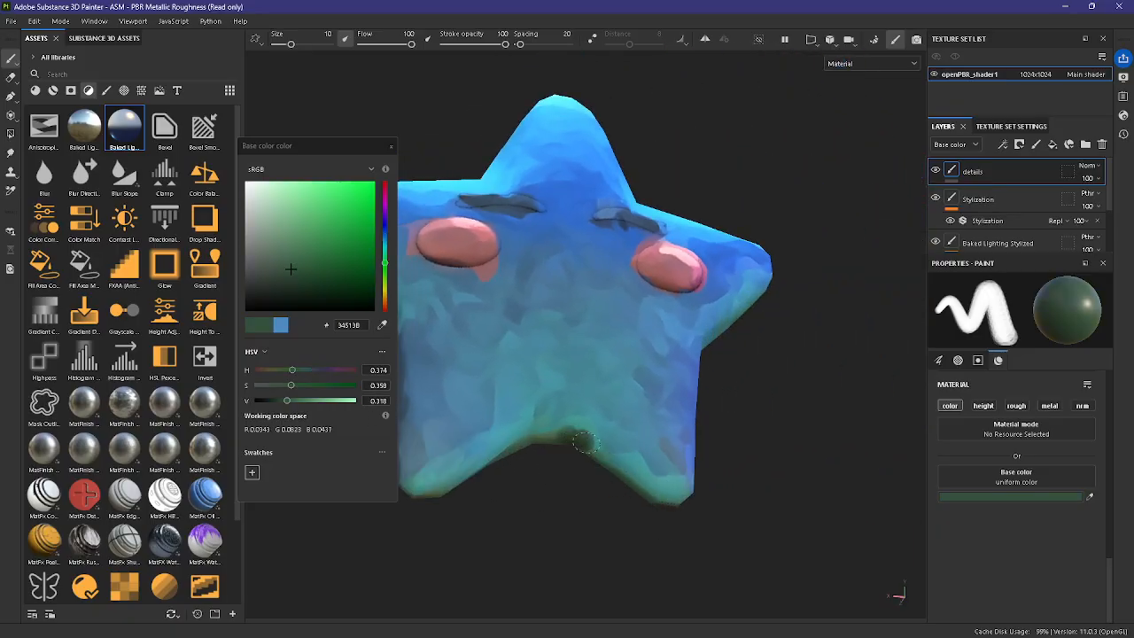
pyautogui.moveTo(585, 443)
pyautogui.mouseDown()
pyautogui.moveTo(621, 484)
pyautogui.moveTo(717, 549)
pyautogui.moveTo(696, 546)
pyautogui.moveTo(716, 484)
pyautogui.mouseUp()
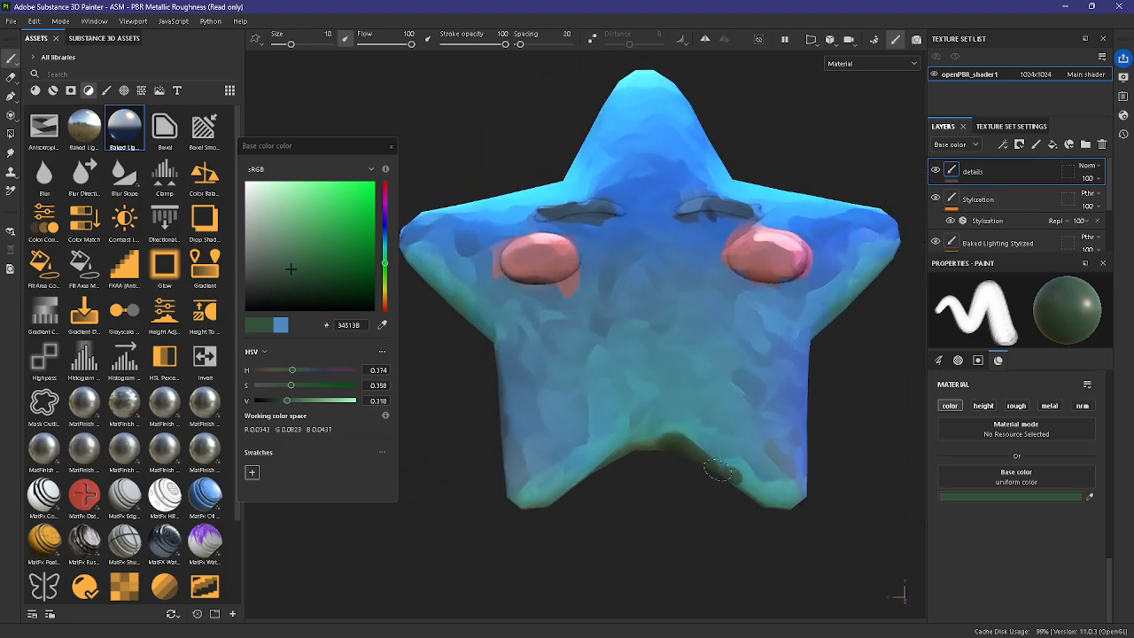
pyautogui.moveTo(635, 449); pyautogui.dragTo(615, 455)
pyautogui.keyDown('alt'); pyautogui.moveTo(815, 480); pyautogui.dragTo(799, 509); pyautogui.keyUp('alt')
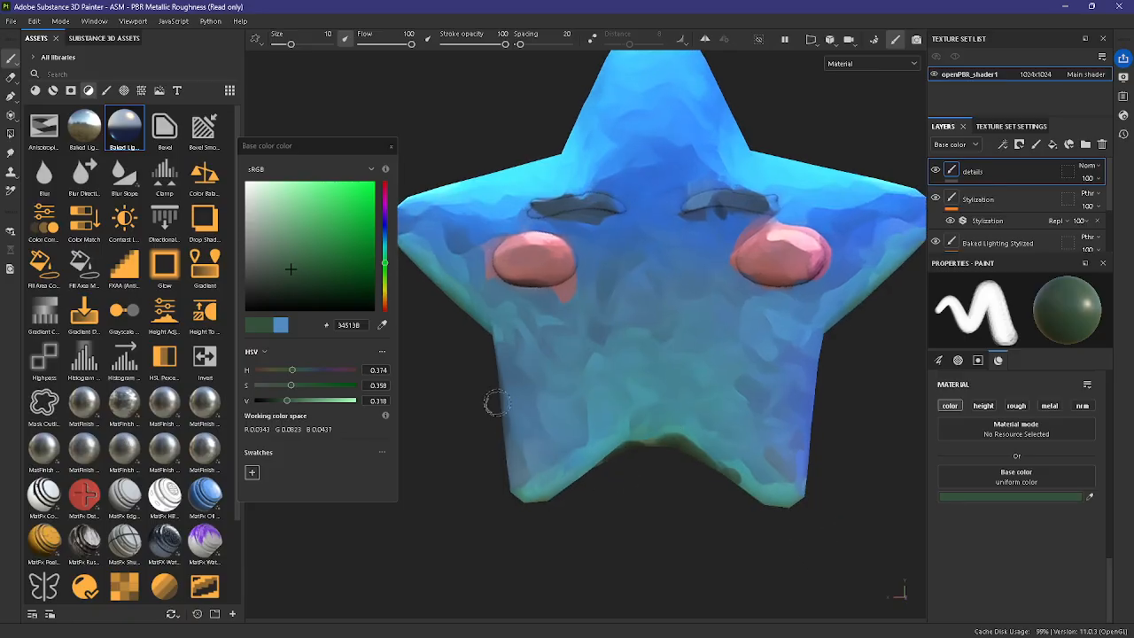
# Step: Sample teal 459792 from the lower body and soften the dark shading between the star's legs
pyautogui.click(382, 325)
pyautogui.click(689, 424)
pyautogui.moveTo(684, 448)
pyautogui.mouseDown()
pyautogui.moveTo(722, 470)
pyautogui.moveTo(643, 440)
pyautogui.moveTo(708, 469)
pyautogui.moveTo(779, 386)
pyautogui.mouseUp()
# Step: Sample dark teal 39645D from the star and paint shading along the underside of its right arm
pyautogui.click(382, 325)
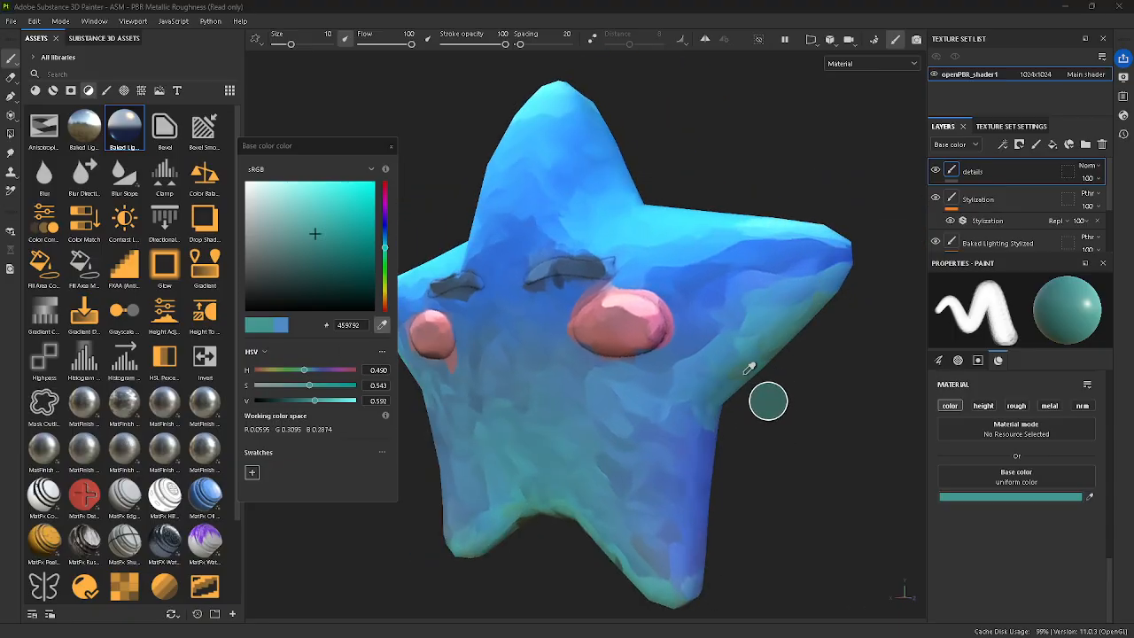
pyautogui.click(767, 399)
pyautogui.moveTo(773, 356); pyautogui.dragTo(835, 301)
pyautogui.scroll(-3, 780, 424)
pyautogui.keyDown('alt'); pyautogui.moveTo(780, 424); pyautogui.dragTo(743, 476, button='middle'); pyautogui.keyUp('alt')
pyautogui.moveTo(744, 475)
pyautogui.keyDown('alt'); pyautogui.mouseDown()
pyautogui.moveTo(837, 461)
pyautogui.moveTo(775, 448)
pyautogui.mouseUp(); pyautogui.keyUp('alt')
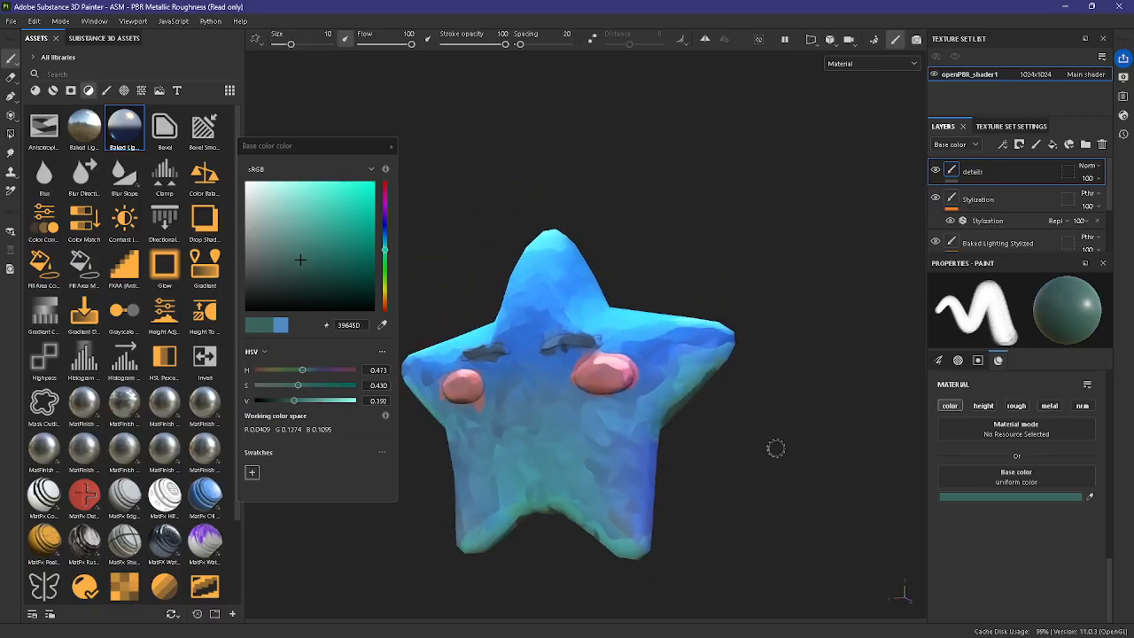
# Step: Sample blue-teal 3A7C8B from the right arm and blend it above the arm's underside shading
pyautogui.scroll(2, 718, 391)
pyautogui.click(382, 325)
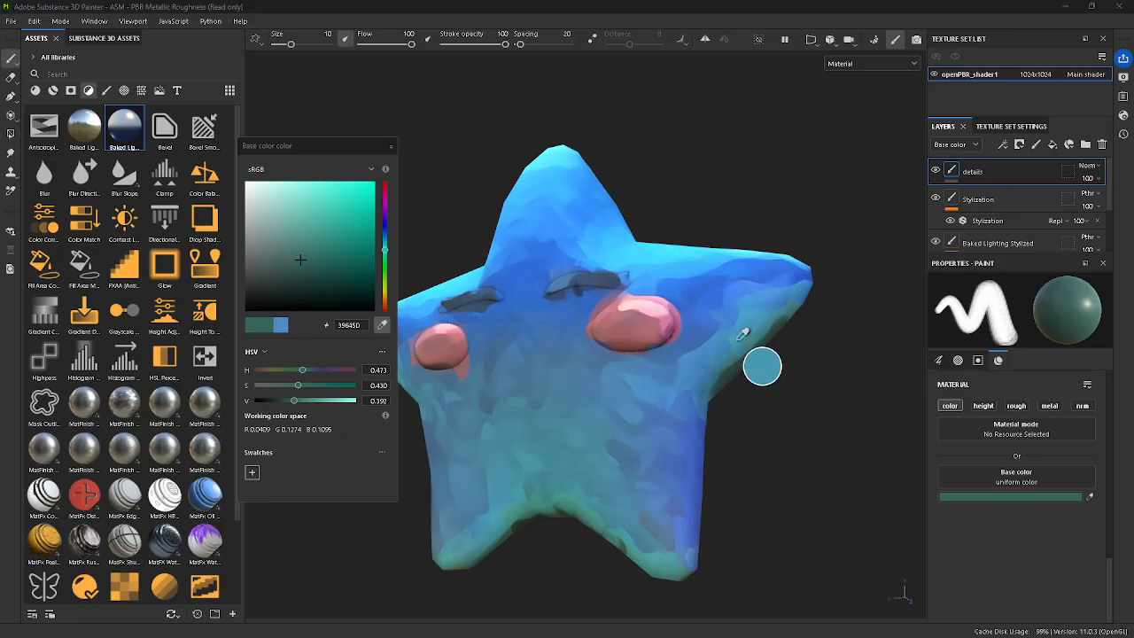
pyautogui.click(746, 348)
pyautogui.moveTo(753, 346); pyautogui.dragTo(797, 300)
# Step: Sample dark green 325A4A from the left arm and paint shading along the arm's underside
pyautogui.scroll(-2, 749, 446)
pyautogui.moveTo(749, 446)
pyautogui.keyDown('alt'); pyautogui.mouseDown()
pyautogui.moveTo(834, 471)
pyautogui.moveTo(556, 423)
pyautogui.mouseUp(); pyautogui.keyUp('alt')
pyautogui.click(381, 326)
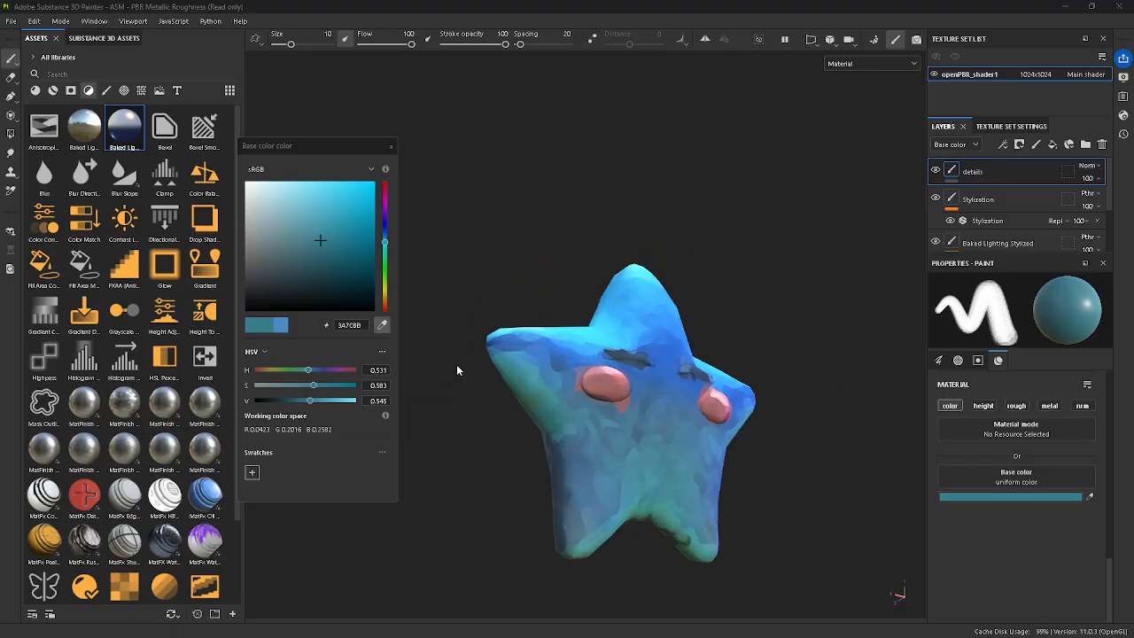
pyautogui.click(536, 410)
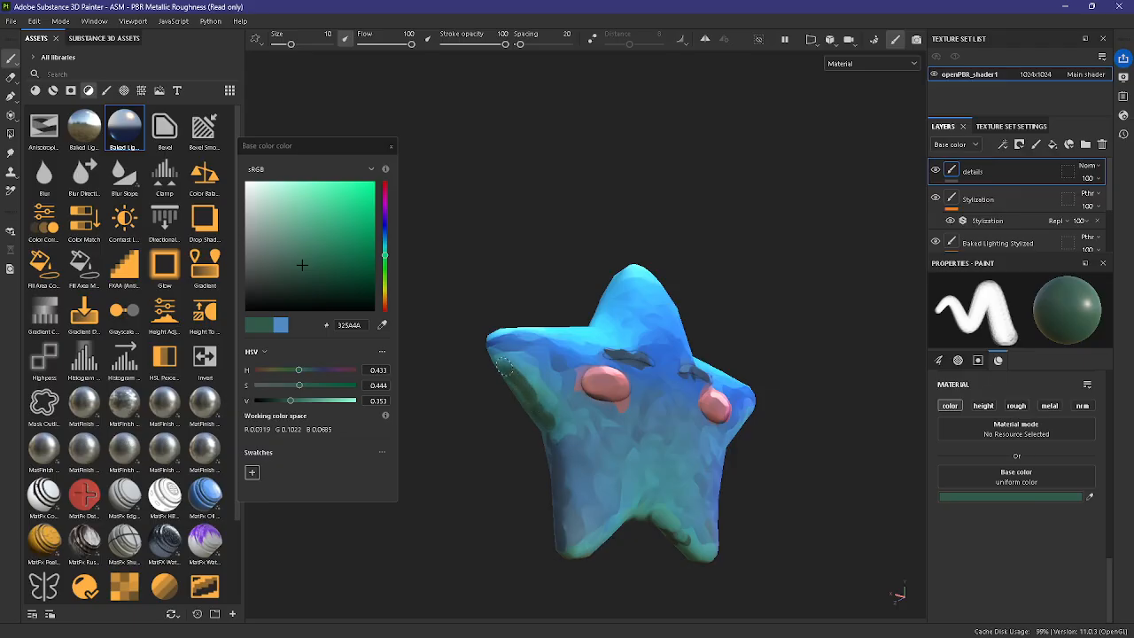
# Step: Sample teal 387977 beside the left arm's shading and blend the shaded edge into the body
pyautogui.click(382, 325)
pyautogui.click(550, 416)
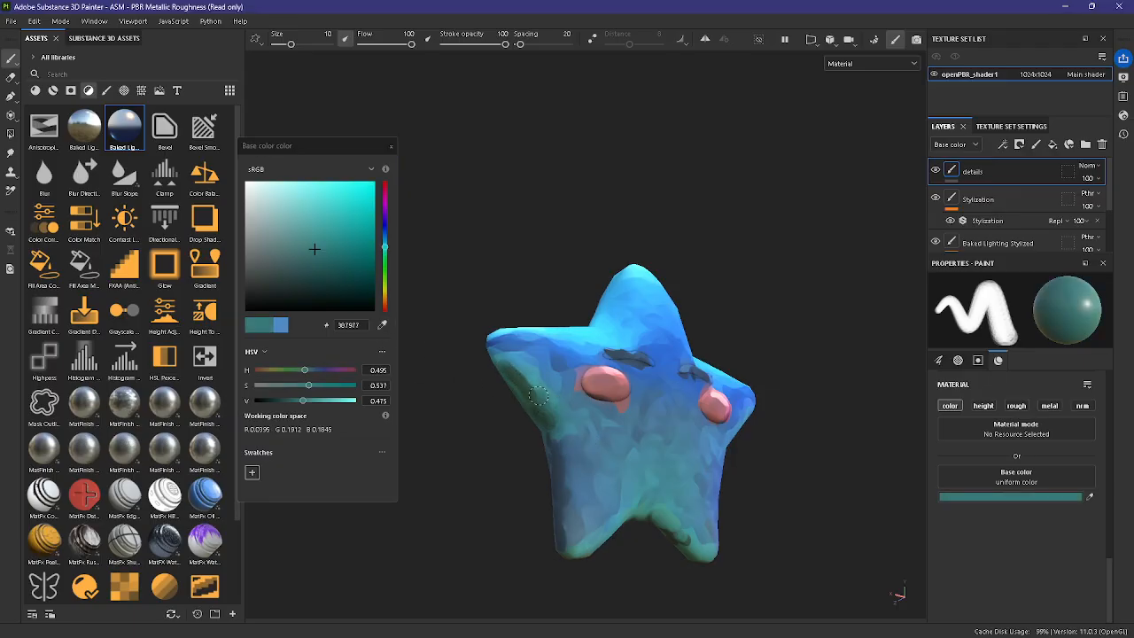
pyautogui.keyDown('alt'); pyautogui.moveTo(854, 523); pyautogui.dragTo(714, 557); pyautogui.keyUp('alt')
pyautogui.keyDown('alt'); pyautogui.moveTo(861, 413); pyautogui.dragTo(804, 463, button='middle'); pyautogui.keyUp('alt')
pyautogui.keyDown('alt'); pyautogui.moveTo(804, 462); pyautogui.dragTo(738, 403); pyautogui.keyUp('alt')
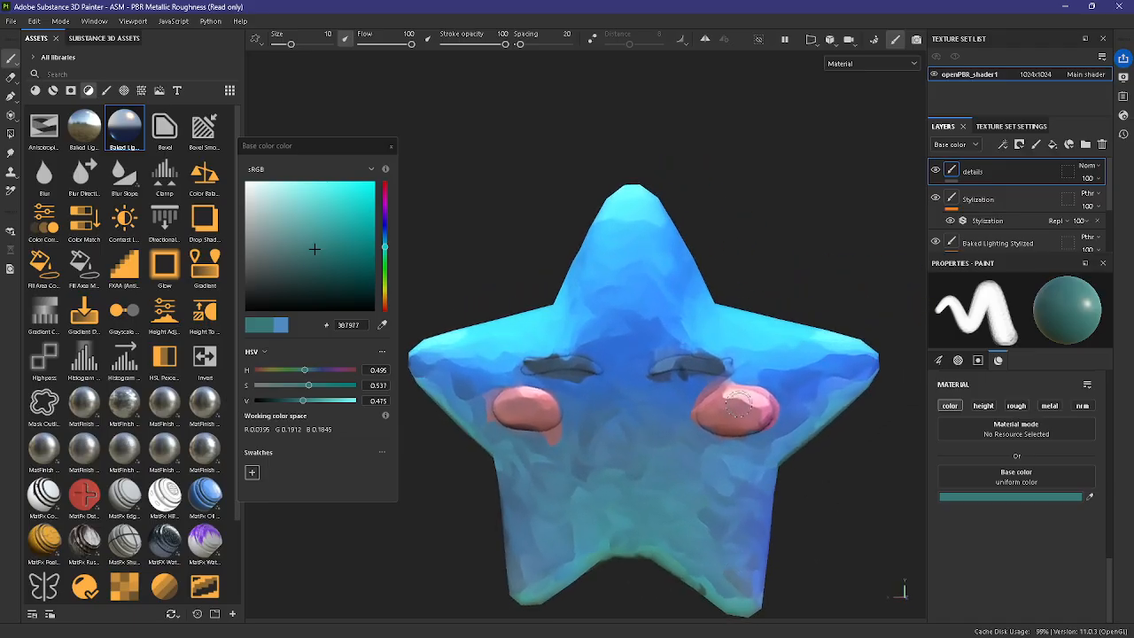
# Step: Sample slate blue 394F64 from the left closed eye and reduce the brush size to 3.85
pyautogui.rightClick(708, 353)
pyautogui.click(382, 326)
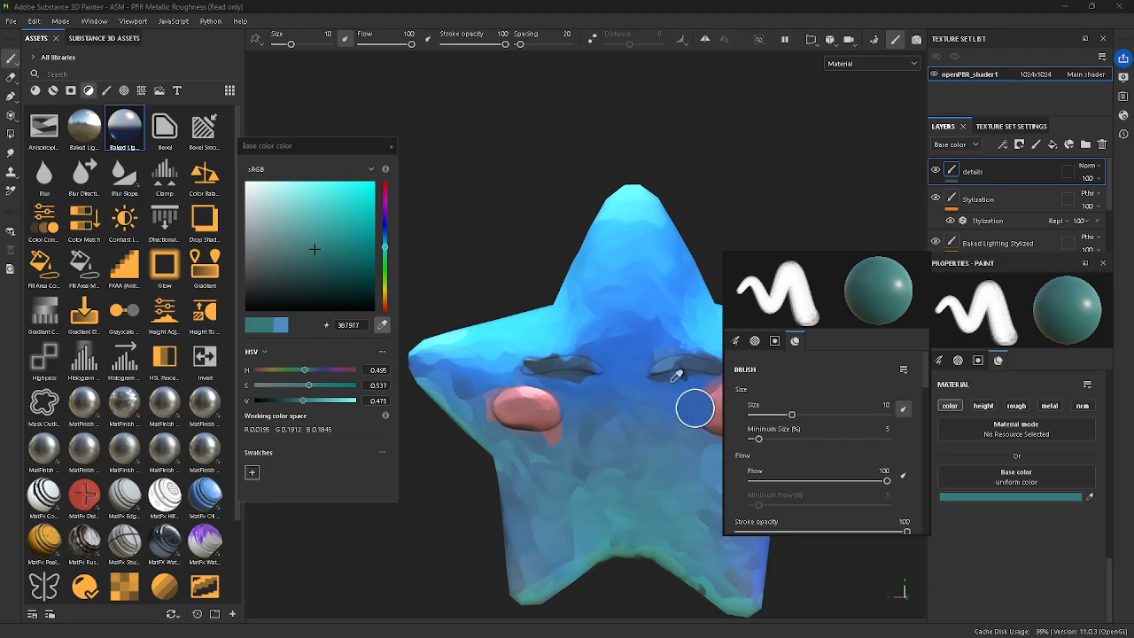
pyautogui.click(563, 367)
pyautogui.keyDown('alt'); pyautogui.moveTo(638, 434); pyautogui.dragTo(641, 415, button='right'); pyautogui.keyUp('alt')
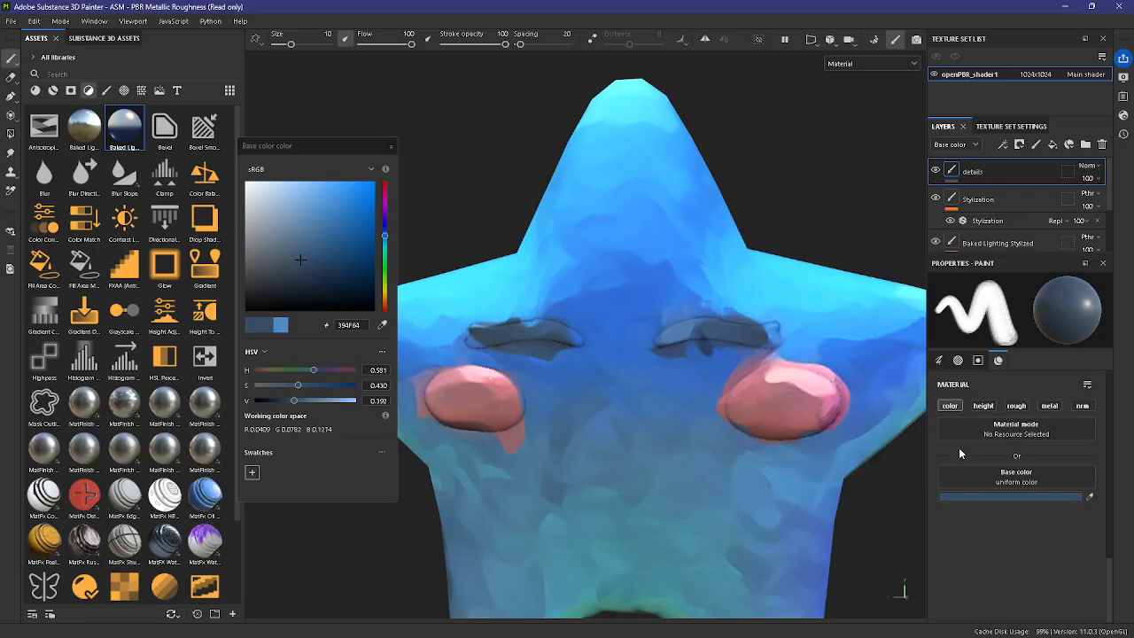
pyautogui.keyDown('ctrl'); pyautogui.moveTo(626, 362); pyautogui.dragTo(602, 361, button='right'); pyautogui.keyUp('ctrl')
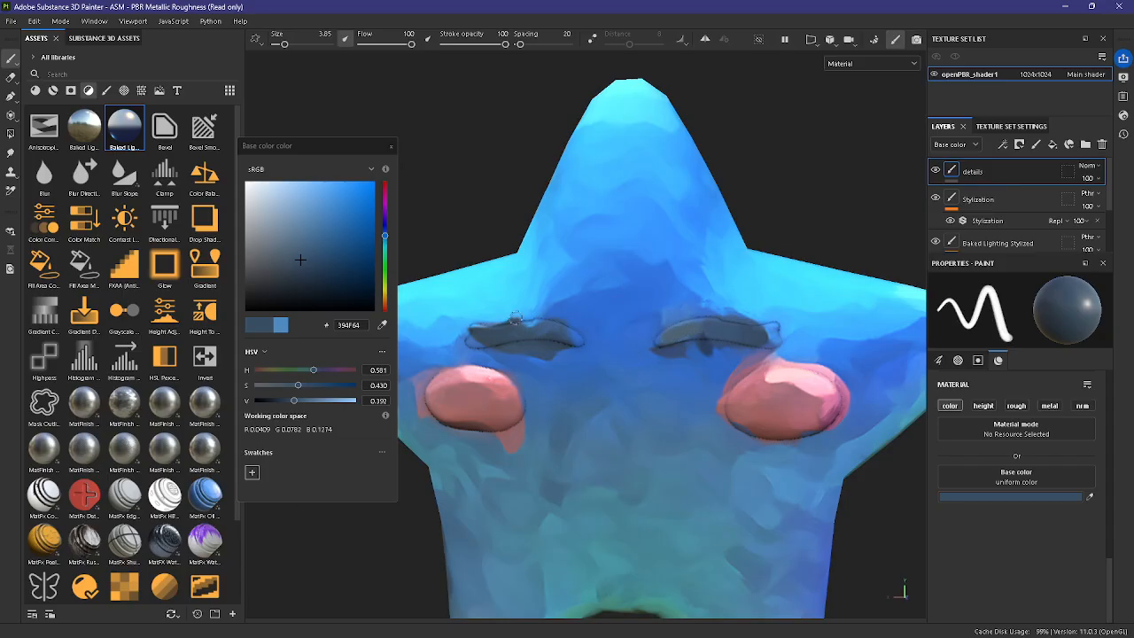
# Step: Touch up the right eyelid with sampled blue 3E5677 and the left eyelid with sampled slate 394B5D
pyautogui.click(381, 325)
pyautogui.click(719, 330)
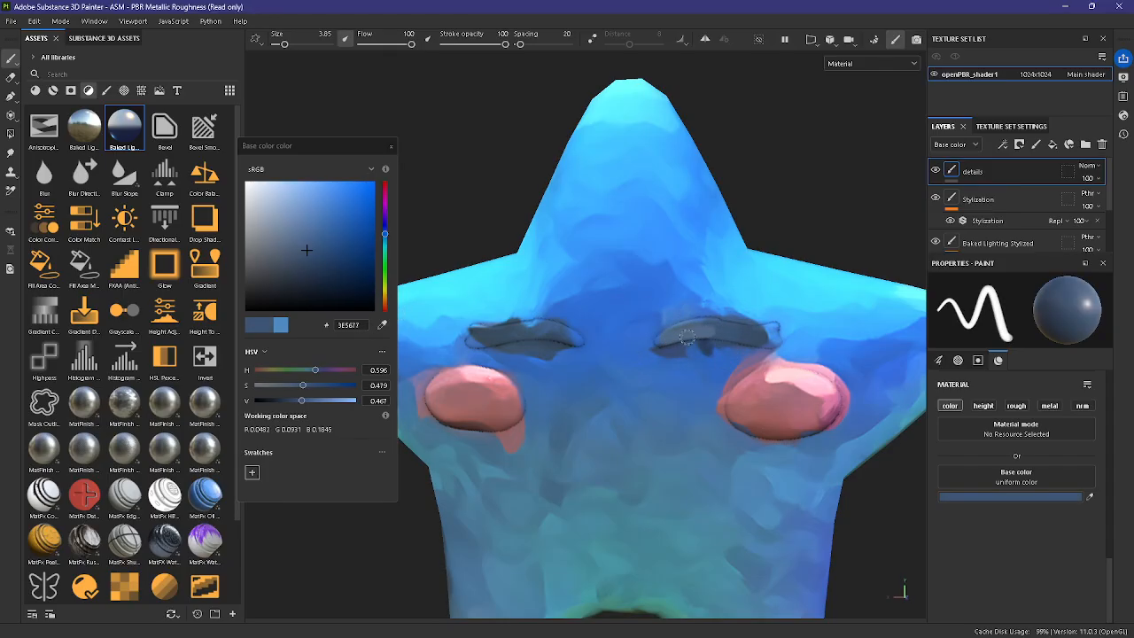
pyautogui.moveTo(687, 338); pyautogui.dragTo(734, 329)
pyautogui.click(382, 325)
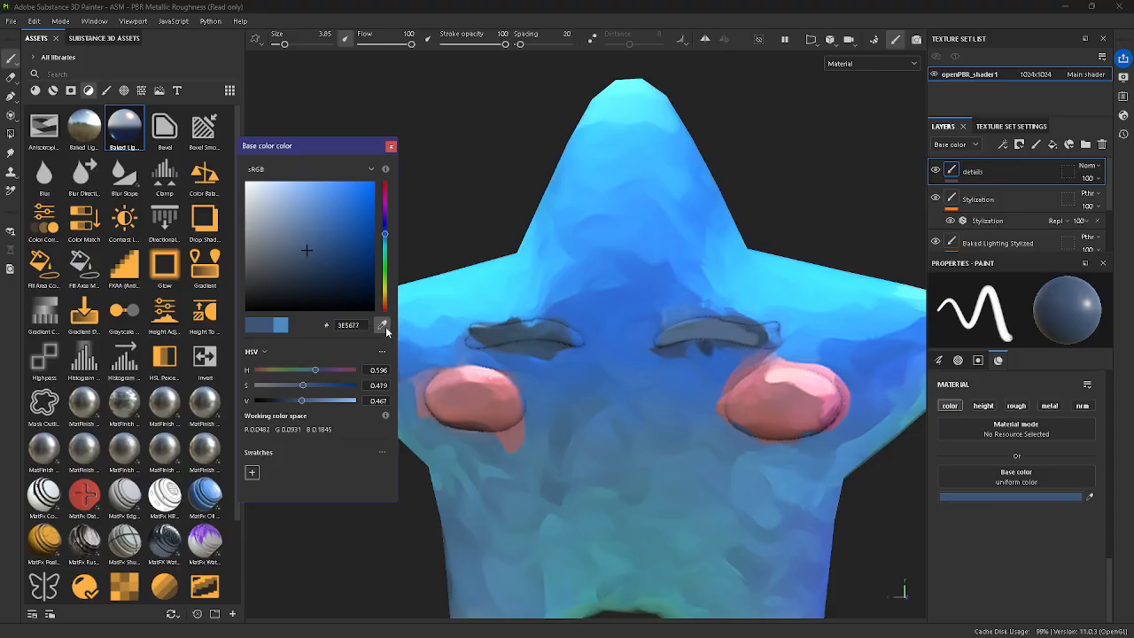
pyautogui.click(483, 339)
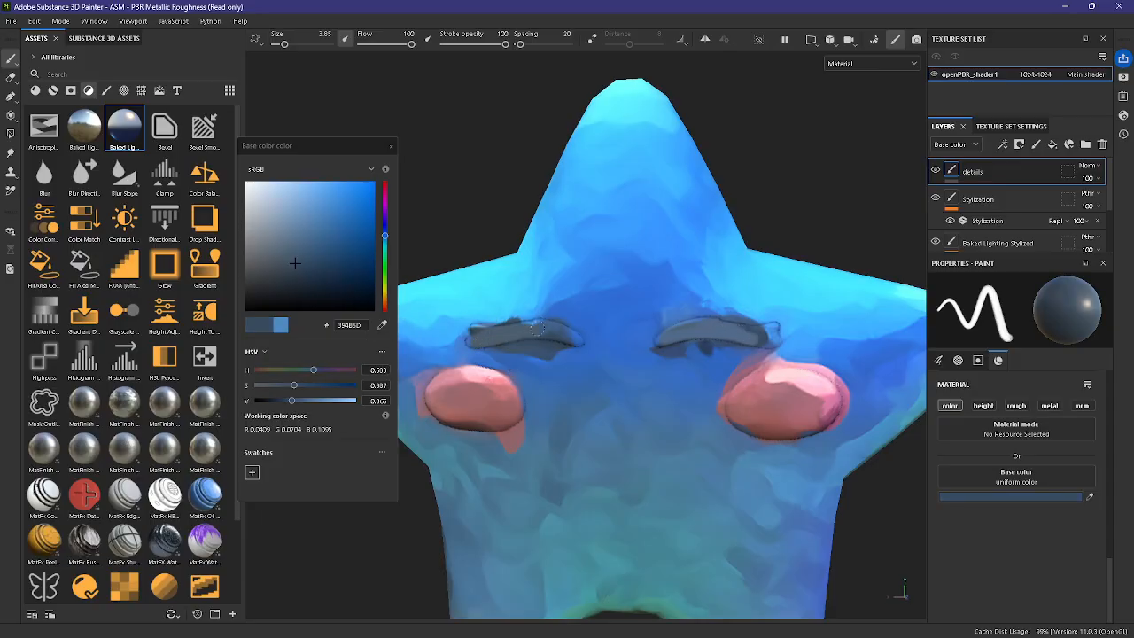
# Step: Try to paint a small w-shaped mouth in slate 394B5D between the star's cheeks
pyautogui.scroll(-5, 585, 360)
pyautogui.moveTo(766, 488)
pyautogui.keyDown('alt'); pyautogui.mouseDown()
pyautogui.moveTo(797, 470)
pyautogui.moveTo(792, 516)
pyautogui.moveTo(773, 476)
pyautogui.mouseUp(); pyautogui.keyUp('alt')
pyautogui.scroll(5, 779, 483)
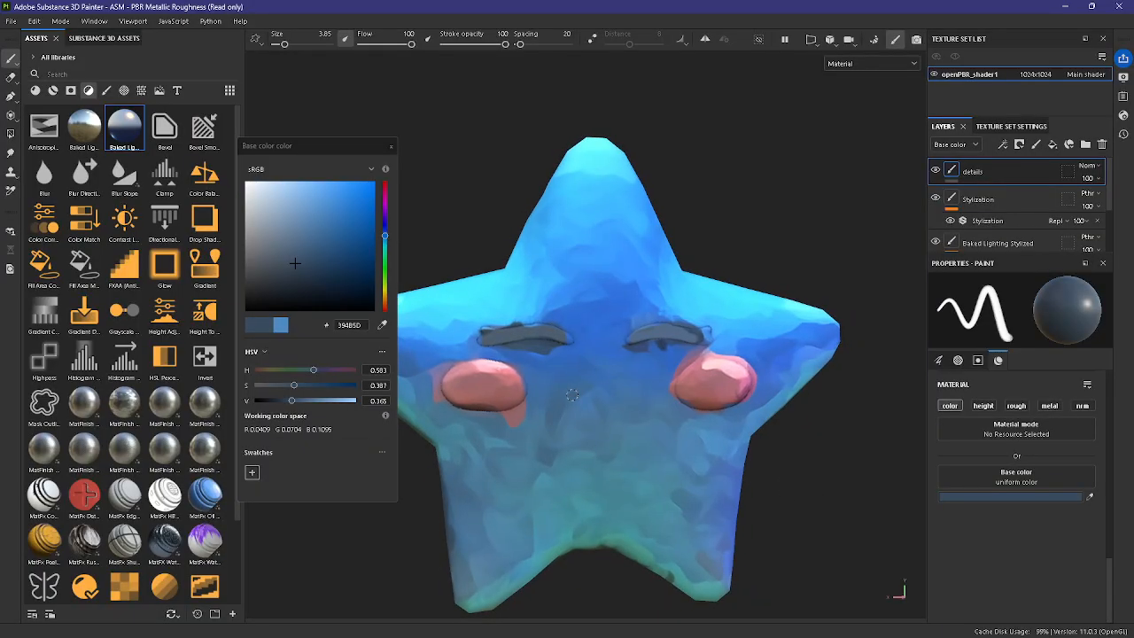
pyautogui.scroll(-2, 811, 458)
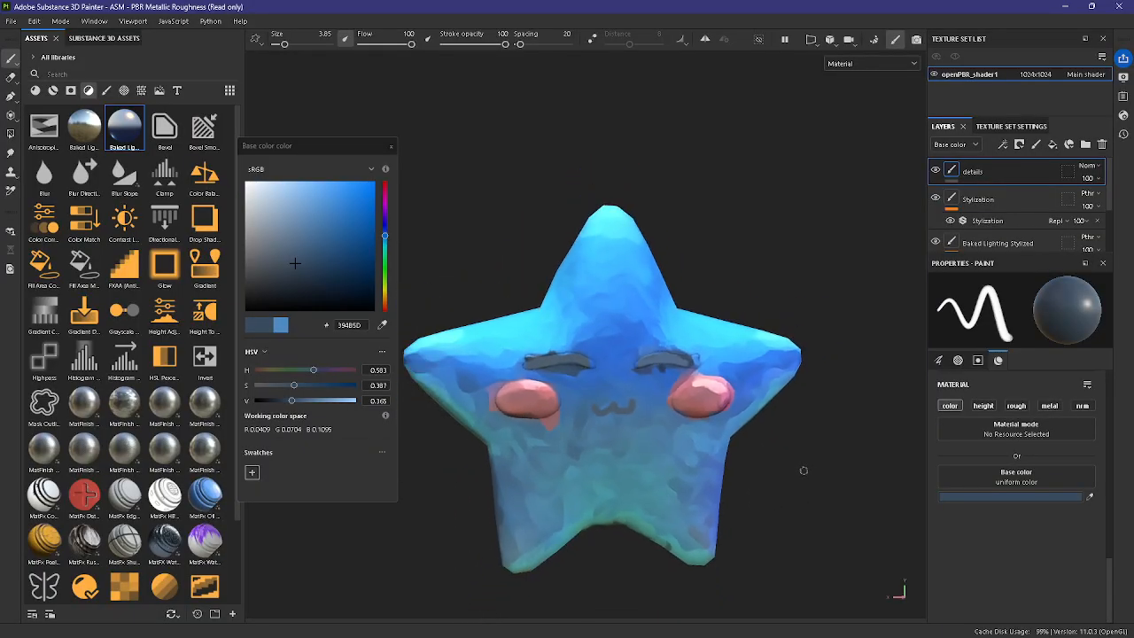
pyautogui.scroll(-2, 807, 465)
pyautogui.moveTo(807, 467)
pyautogui.keyDown('alt'); pyautogui.mouseDown()
pyautogui.moveTo(805, 480)
pyautogui.moveTo(785, 473)
pyautogui.moveTo(825, 477)
pyautogui.mouseUp(); pyautogui.keyUp('alt')
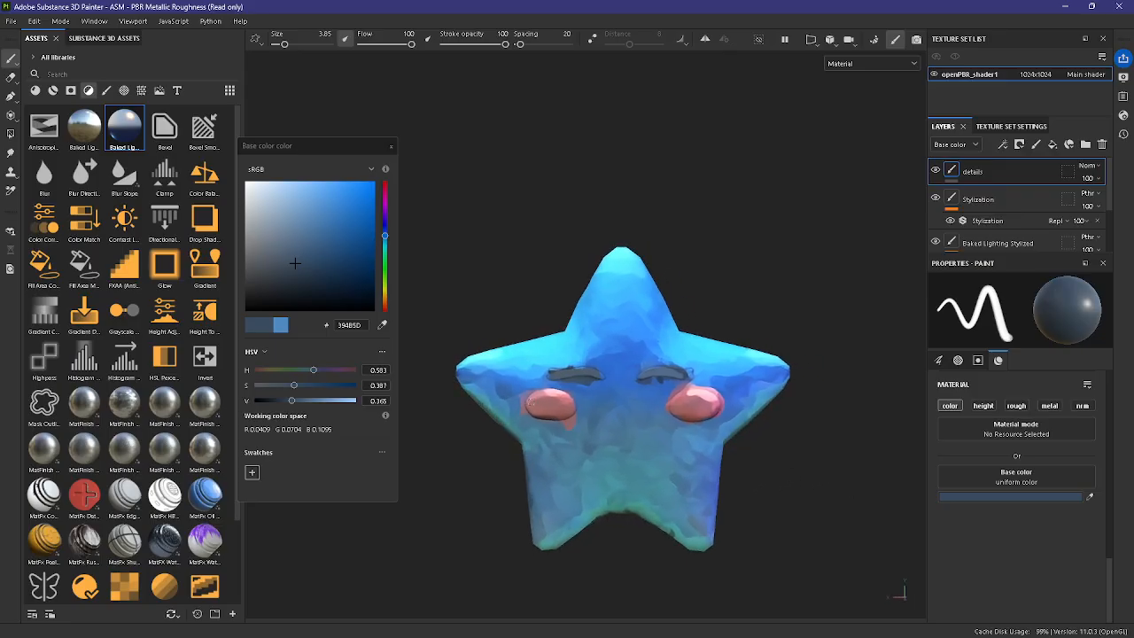
pyautogui.scroll(4, 698, 393)
pyautogui.scroll(-2, 646, 403)
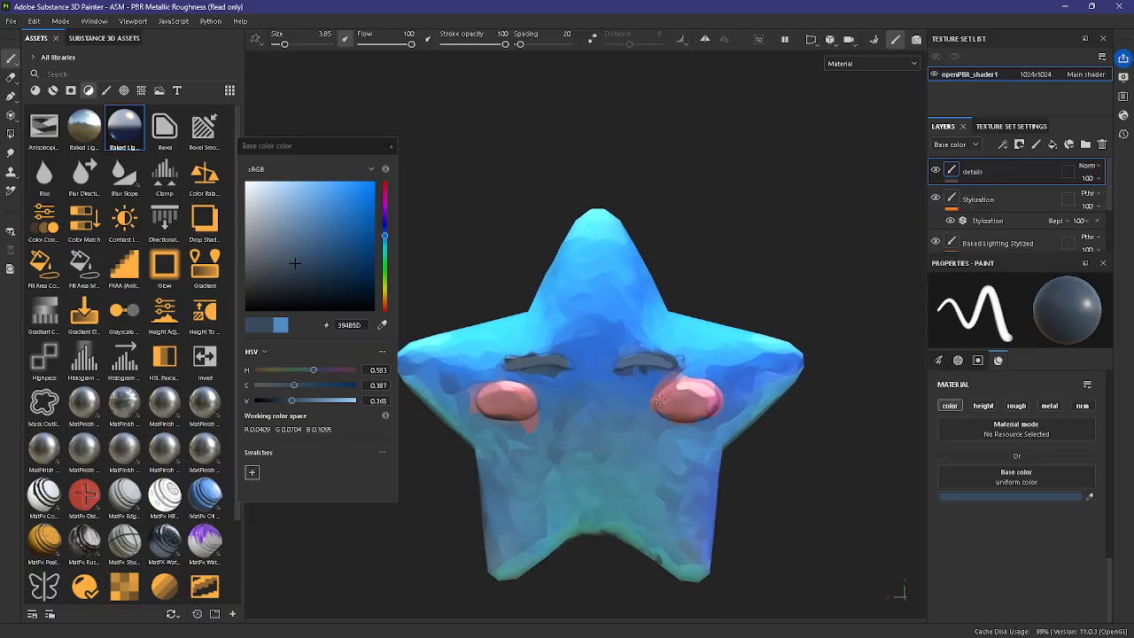
# Step: Sample dark brown 513B36 from the left cheek's lower edge and darken the undersides of both pink cheeks
pyautogui.scroll(3, 631, 363)
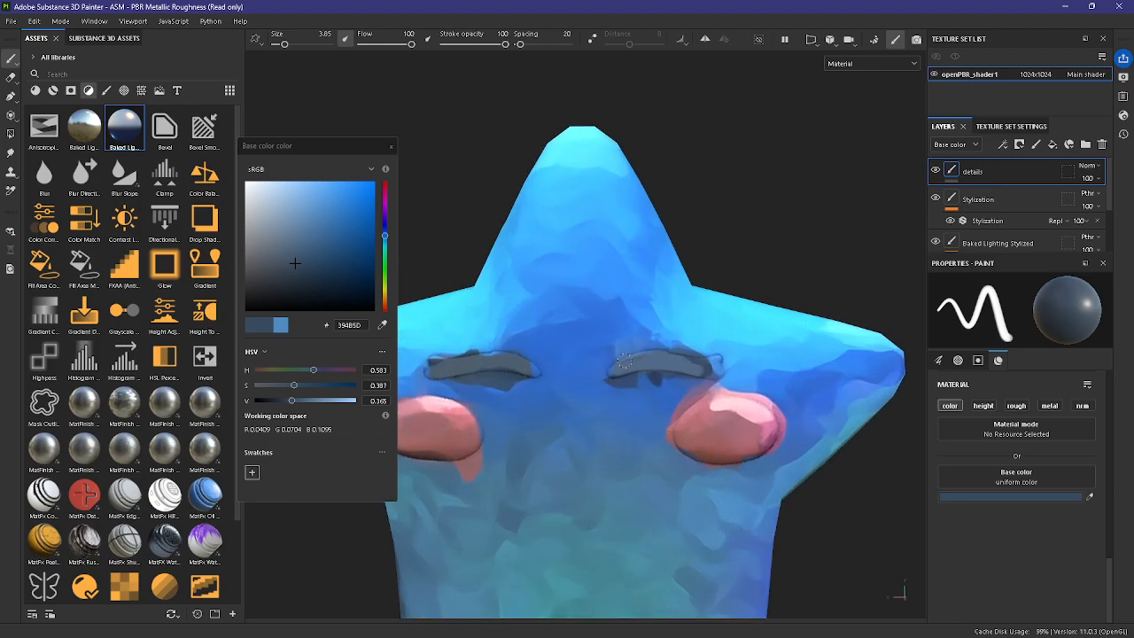
pyautogui.scroll(-3, 716, 410)
pyautogui.keyDown('alt'); pyautogui.moveTo(656, 409); pyautogui.dragTo(695, 365, button='middle'); pyautogui.keyUp('alt')
pyautogui.click(382, 325)
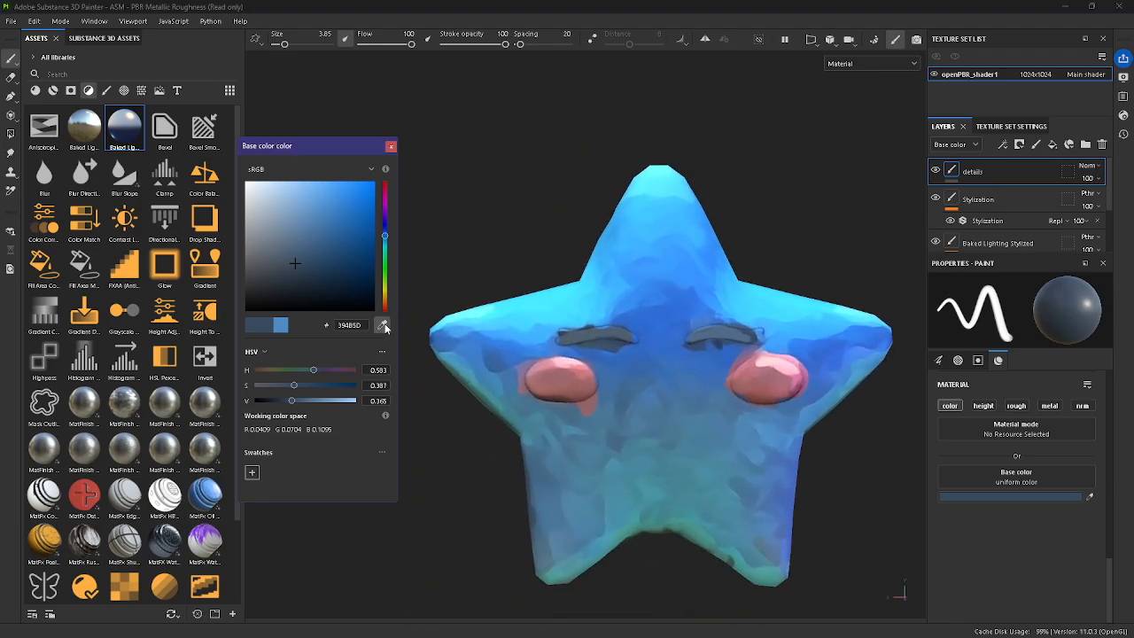
pyautogui.click(551, 399)
pyautogui.scroll(2, 516, 389)
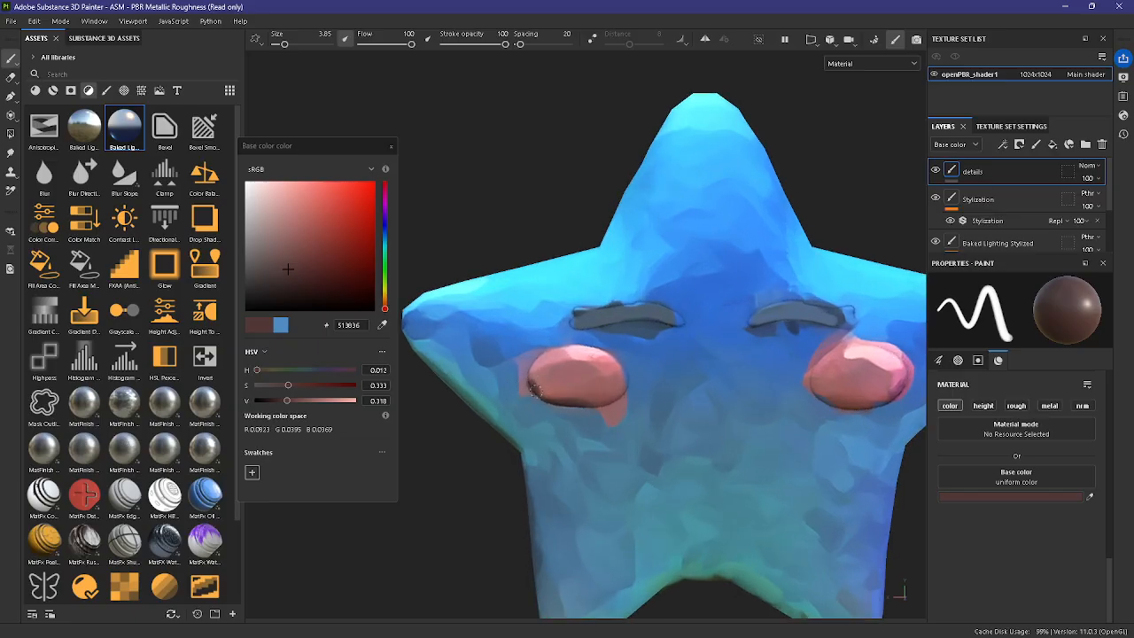
pyautogui.keyDown('alt'); pyautogui.moveTo(803, 411); pyautogui.dragTo(636, 383); pyautogui.keyUp('alt')
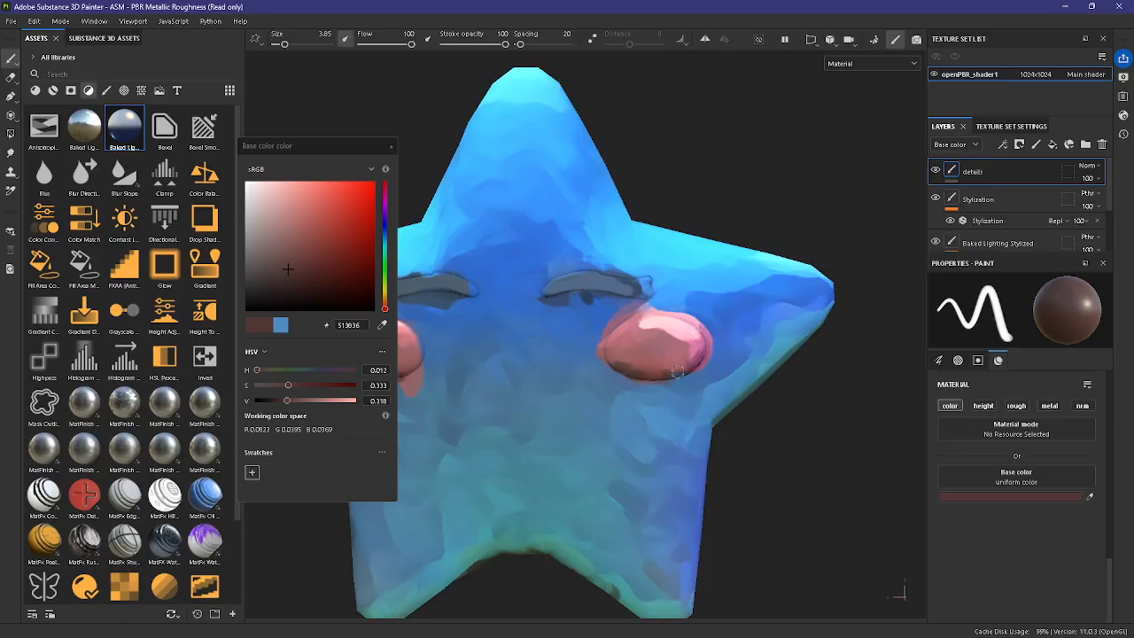
pyautogui.scroll(-5, 682, 376)
pyautogui.keyDown('alt'); pyautogui.moveTo(767, 430); pyautogui.dragTo(774, 474); pyautogui.keyUp('alt')
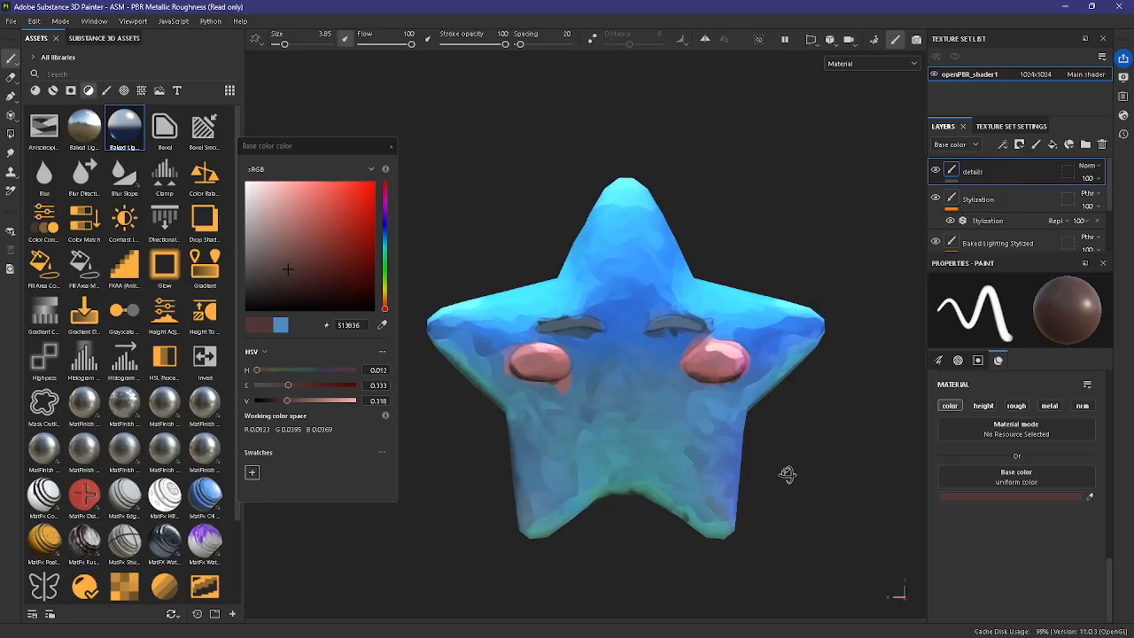
pyautogui.keyDown('alt'); pyautogui.moveTo(787, 473); pyautogui.dragTo(819, 495, button='middle'); pyautogui.keyUp('alt')
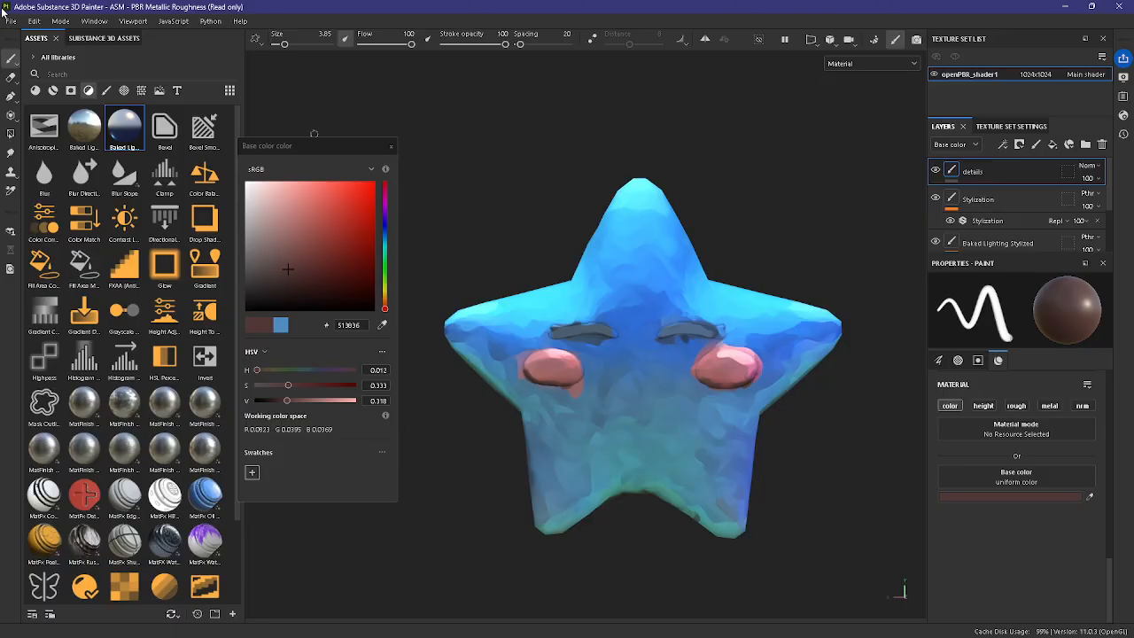
# Step: Close the base color picker and open the texture export settings
pyautogui.click(391, 146)
pyautogui.click(7, 22)
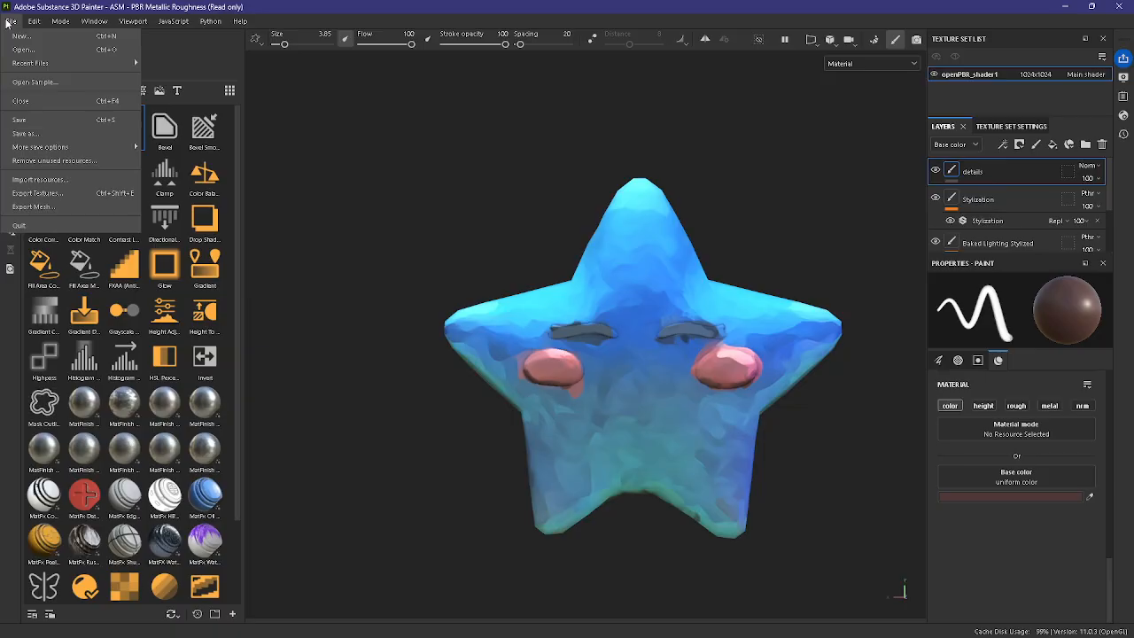
pyautogui.moveTo(34, 20)
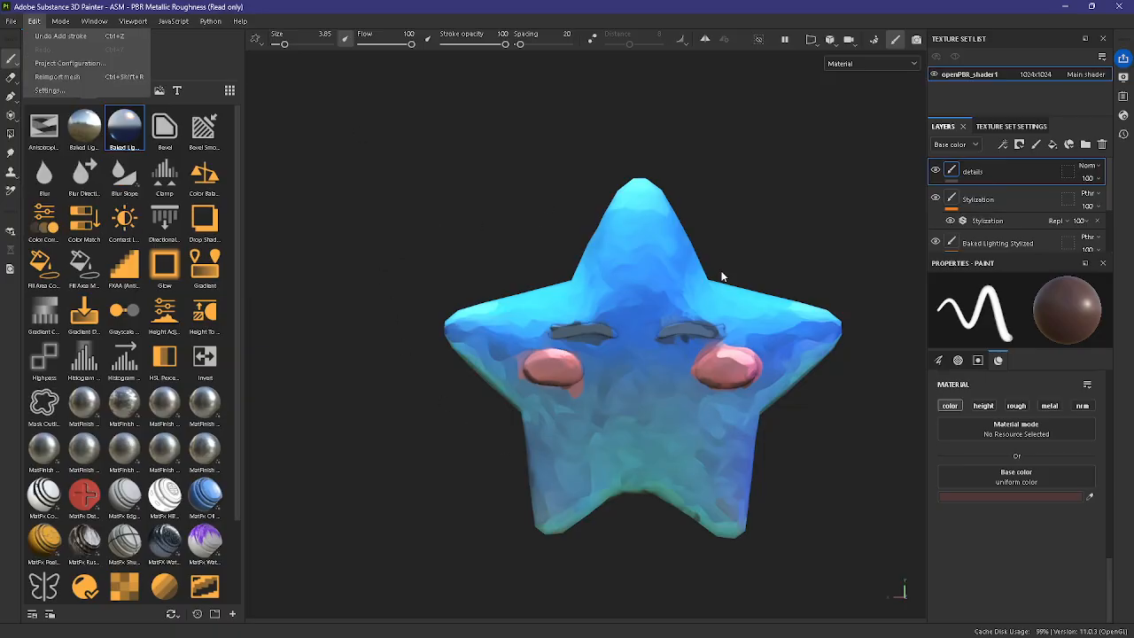
pyautogui.click(10, 22)
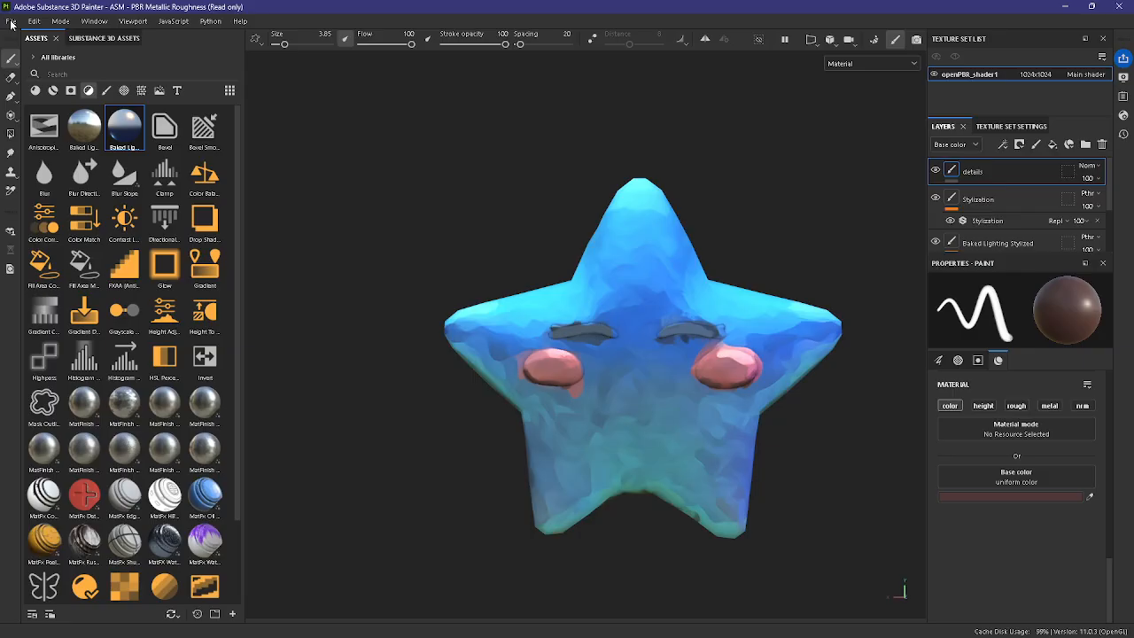
pyautogui.click(11, 22)
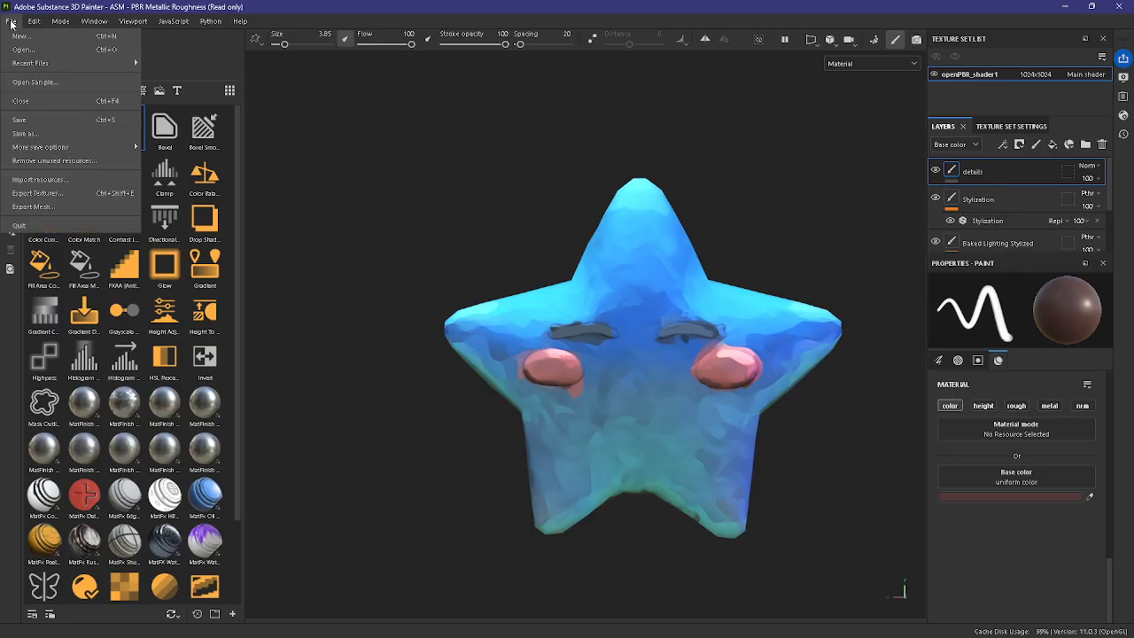
pyautogui.click(85, 193)
pyautogui.moveTo(648, 90); pyautogui.dragTo(455, 78)
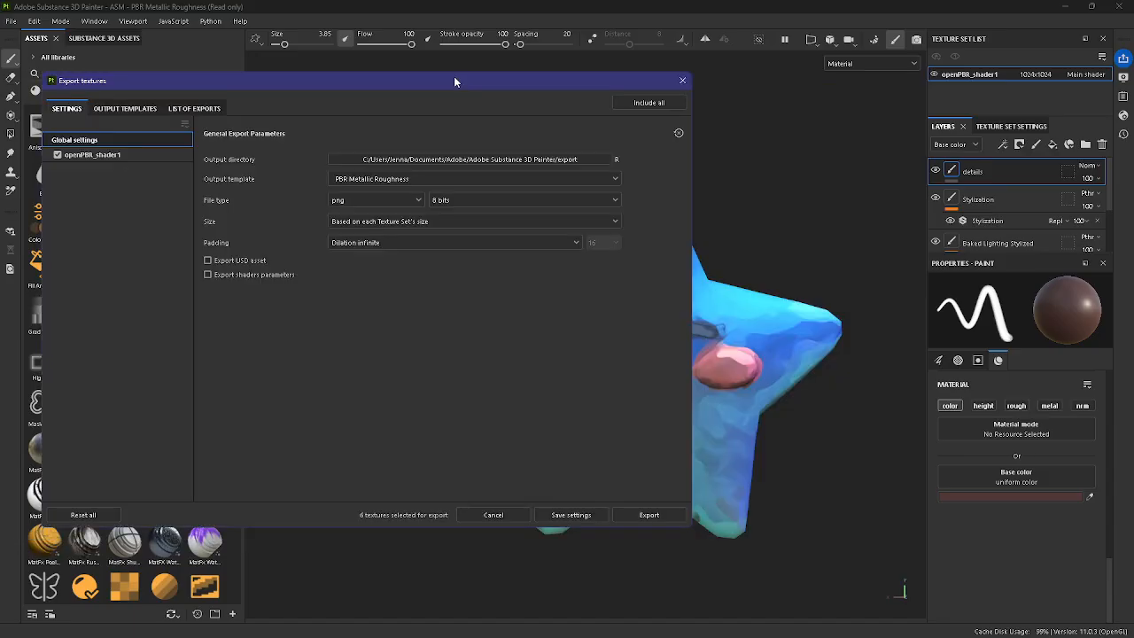
# Step: Examine the export's output directory option and the available output templates, keeping PBR Metallic Roughness
pyautogui.click(496, 157)
pyautogui.click(593, 98)
pyautogui.click(373, 179)
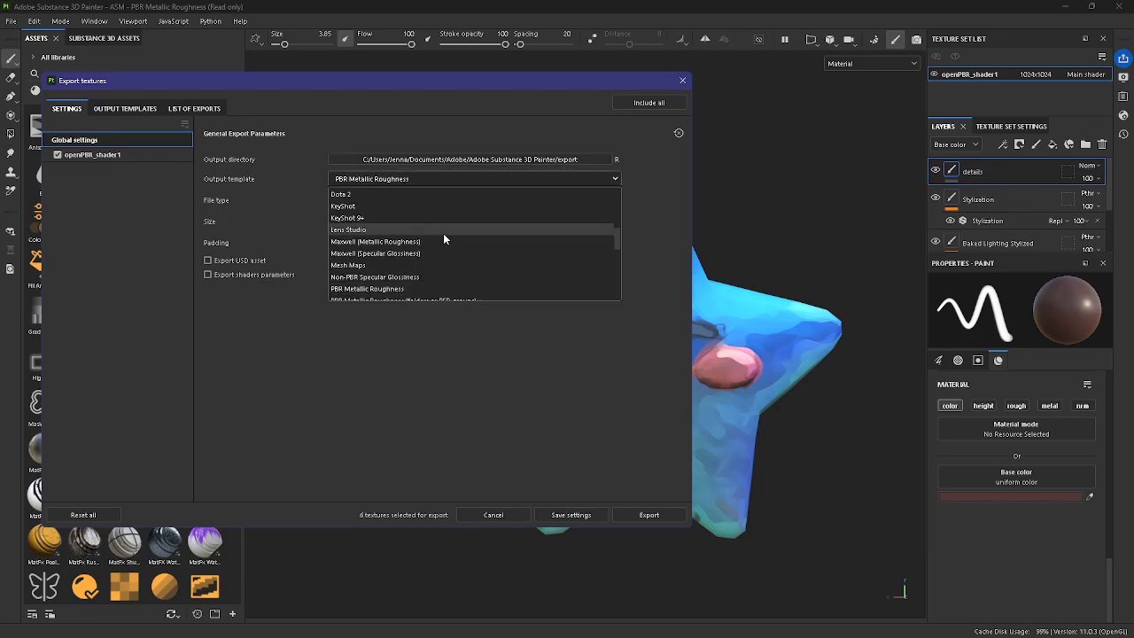
pyautogui.scroll(-5, 362, 262)
pyautogui.scroll(-2, 361, 260)
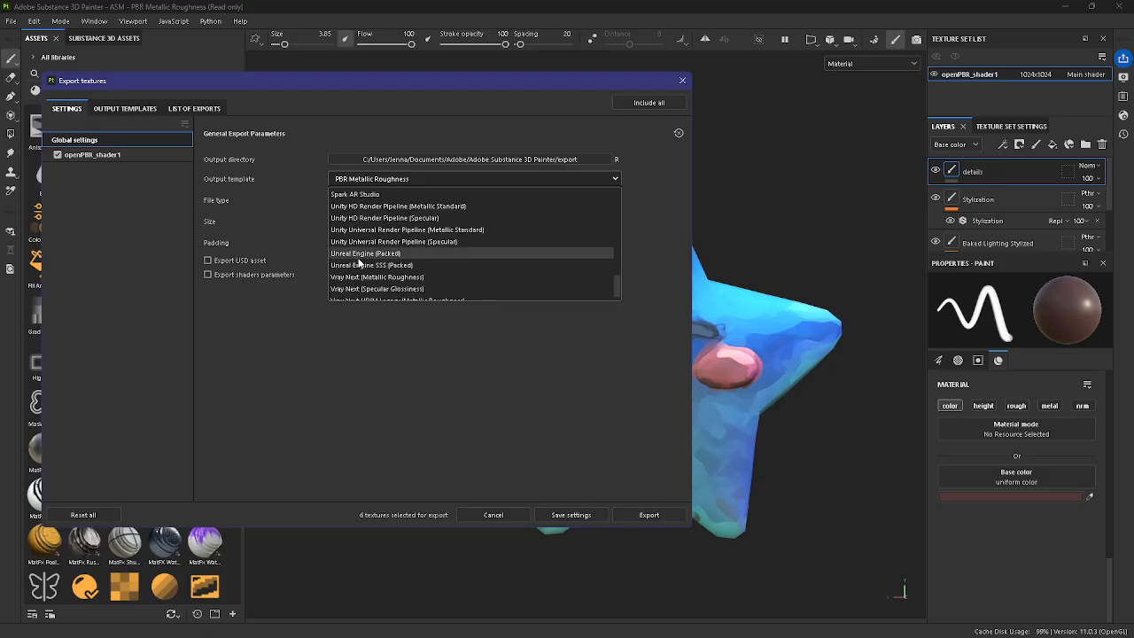
pyautogui.scroll(1, 425, 280)
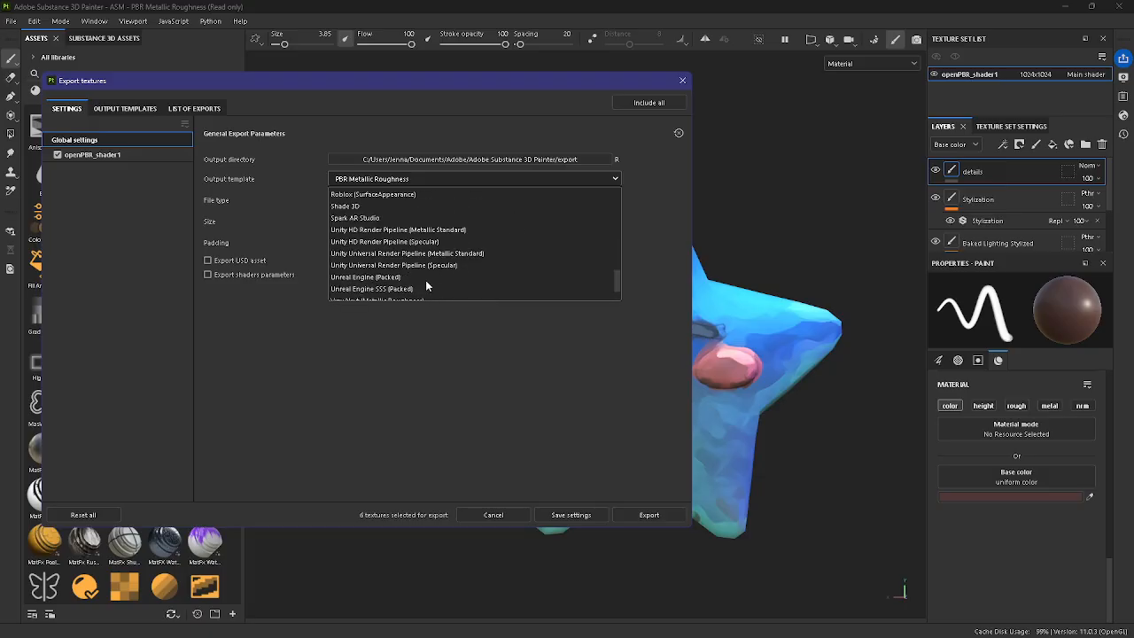
pyautogui.scroll(-1, 425, 281)
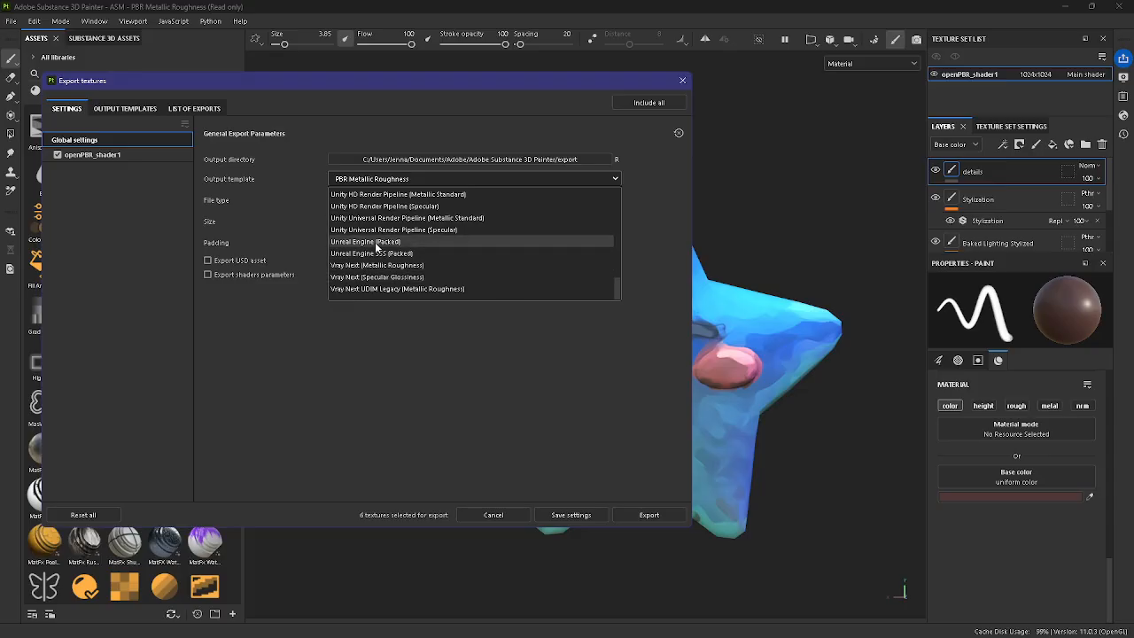
pyautogui.scroll(5, 383, 252)
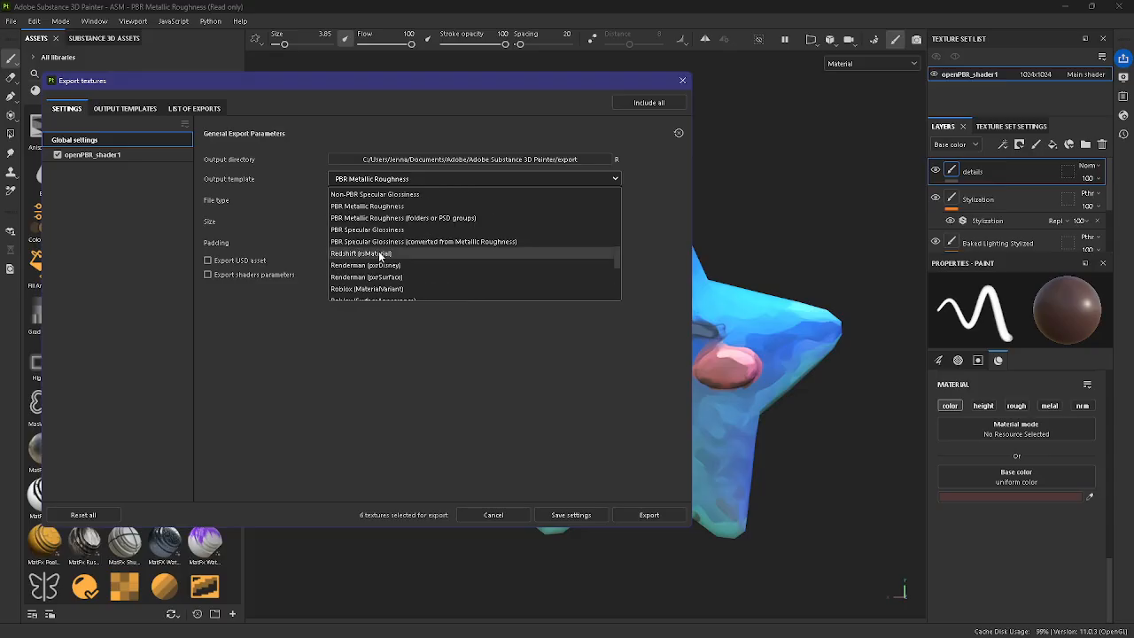
pyautogui.scroll(-2, 382, 280)
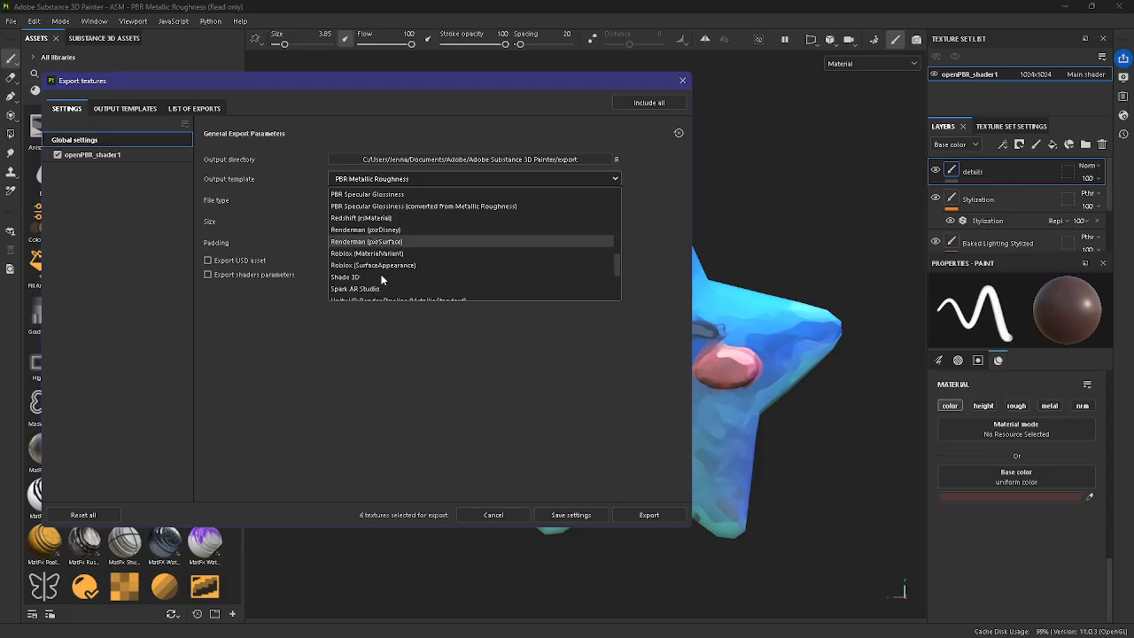
pyautogui.scroll(6, 372, 270)
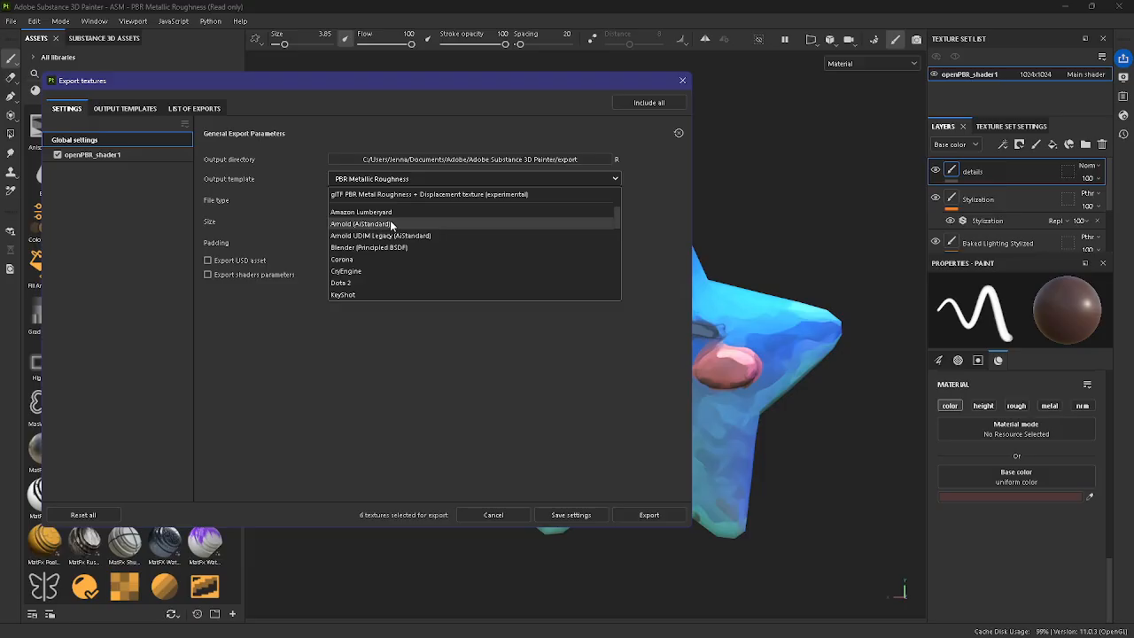
pyautogui.scroll(-3, 390, 225)
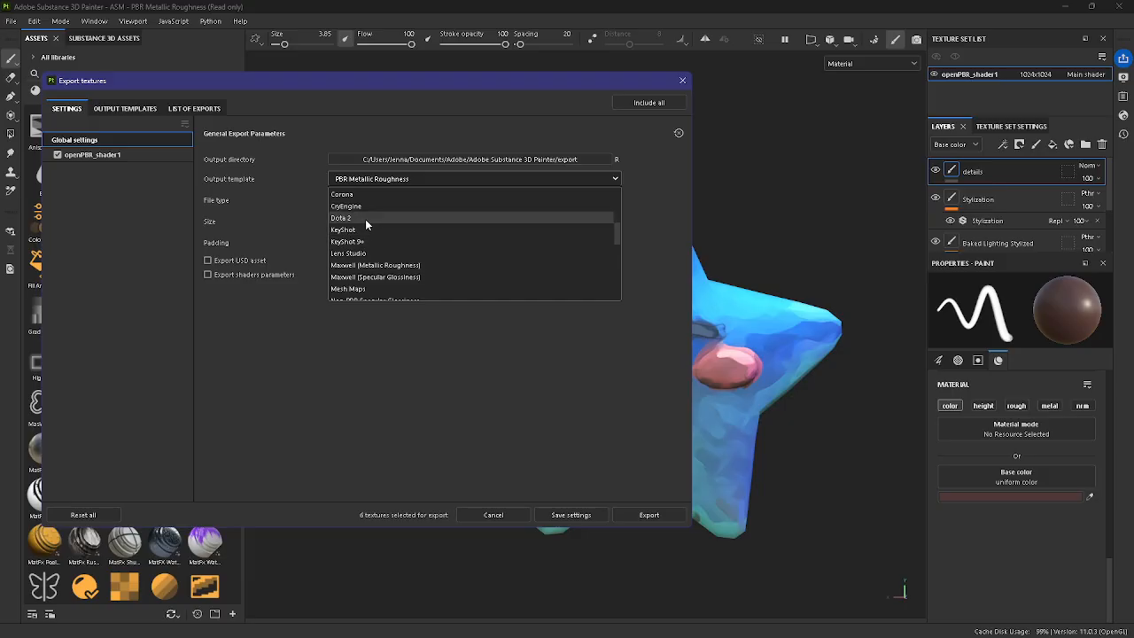
pyautogui.scroll(-3, 370, 223)
pyautogui.click(488, 382)
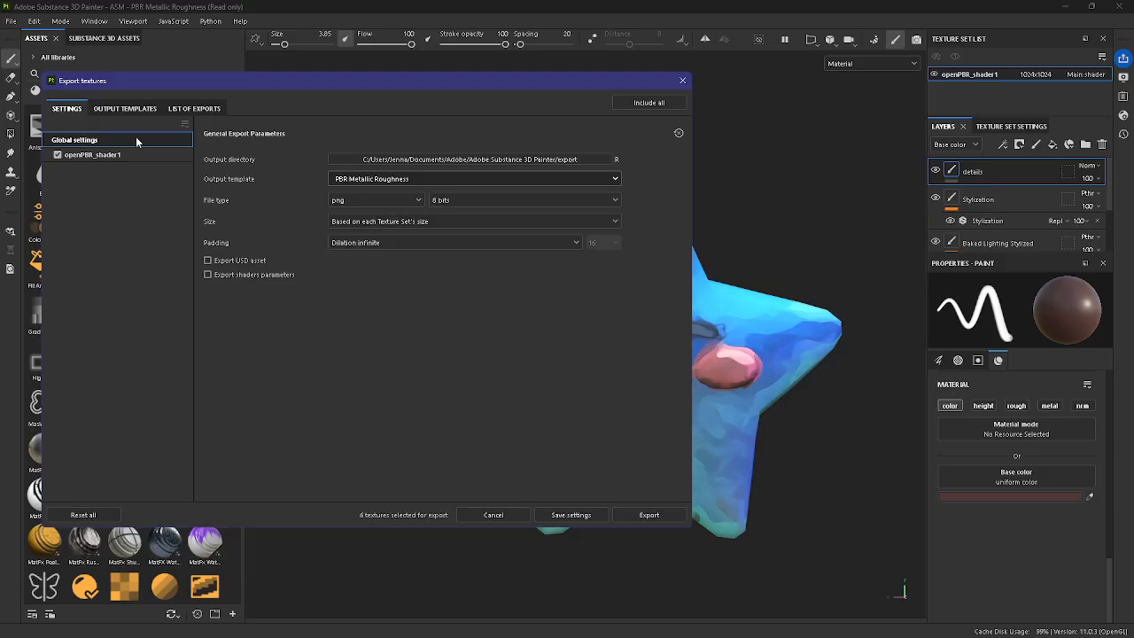
# Step: Inspect the output maps of the Unreal Engine (Packed) and Arnold (AiStandard) presets, review the list of exports, and close the export window
pyautogui.click(136, 110)
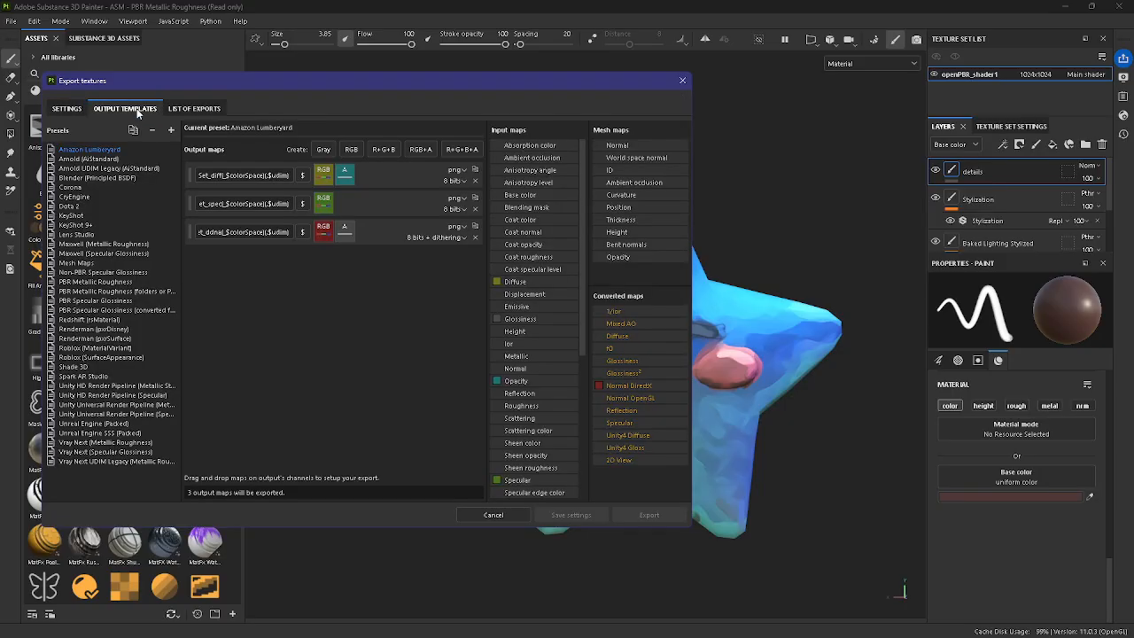
pyautogui.click(69, 110)
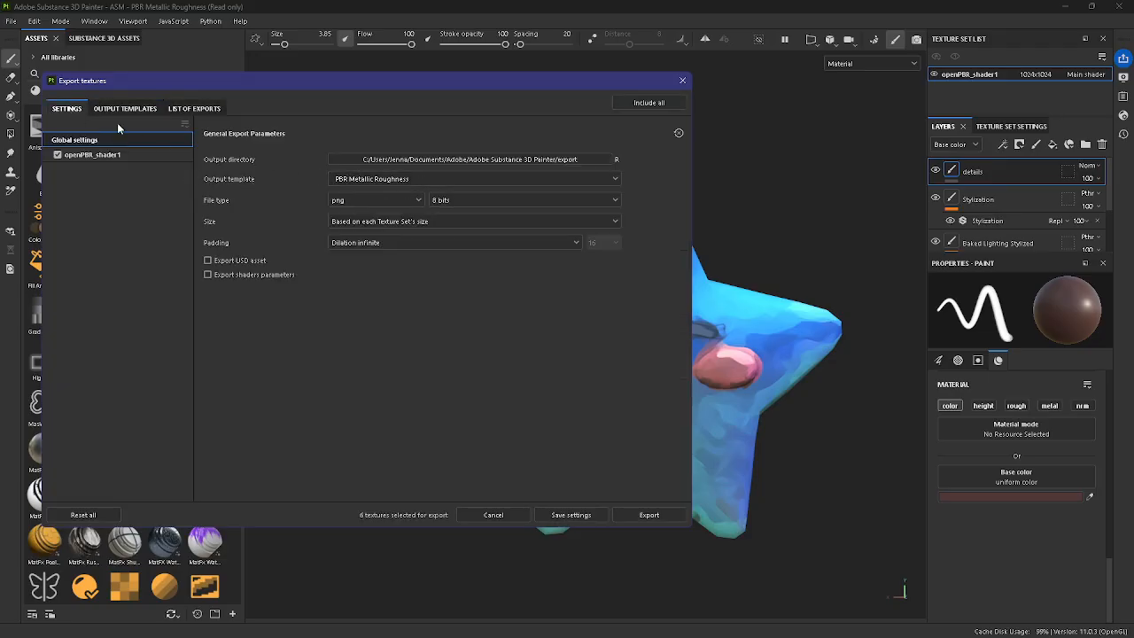
pyautogui.click(112, 109)
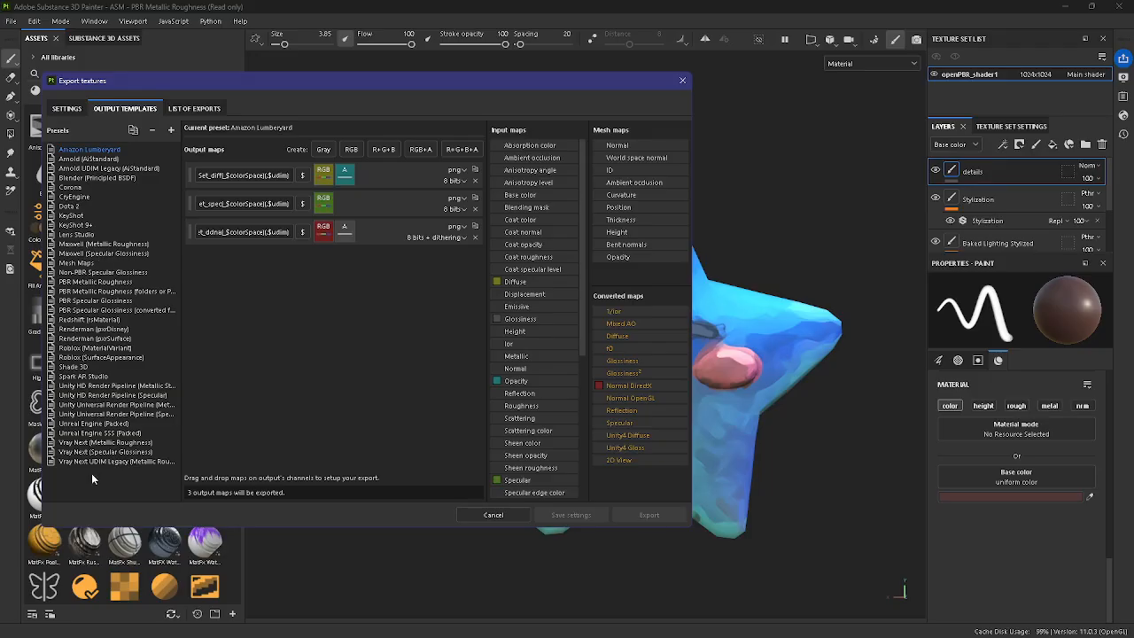
pyautogui.click(89, 423)
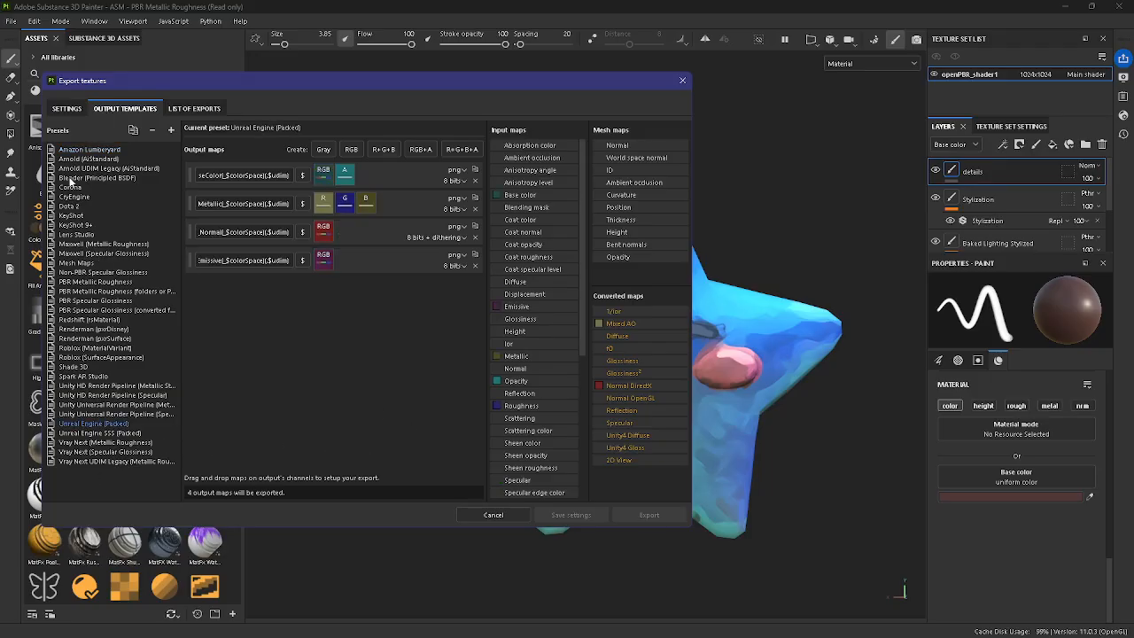
pyautogui.click(69, 160)
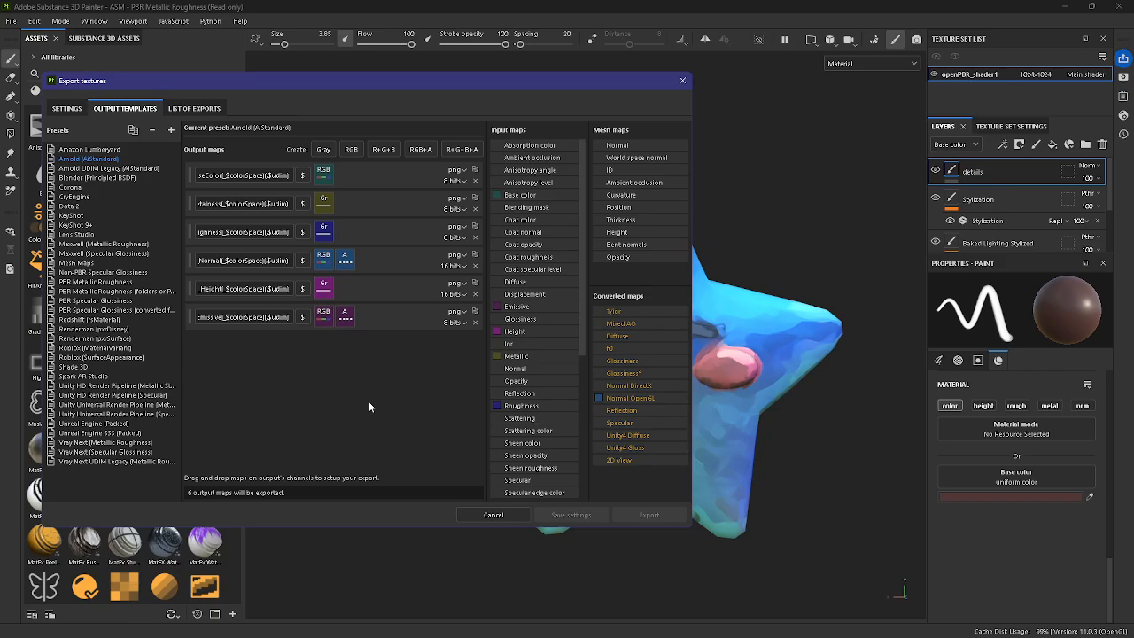
pyautogui.click(196, 109)
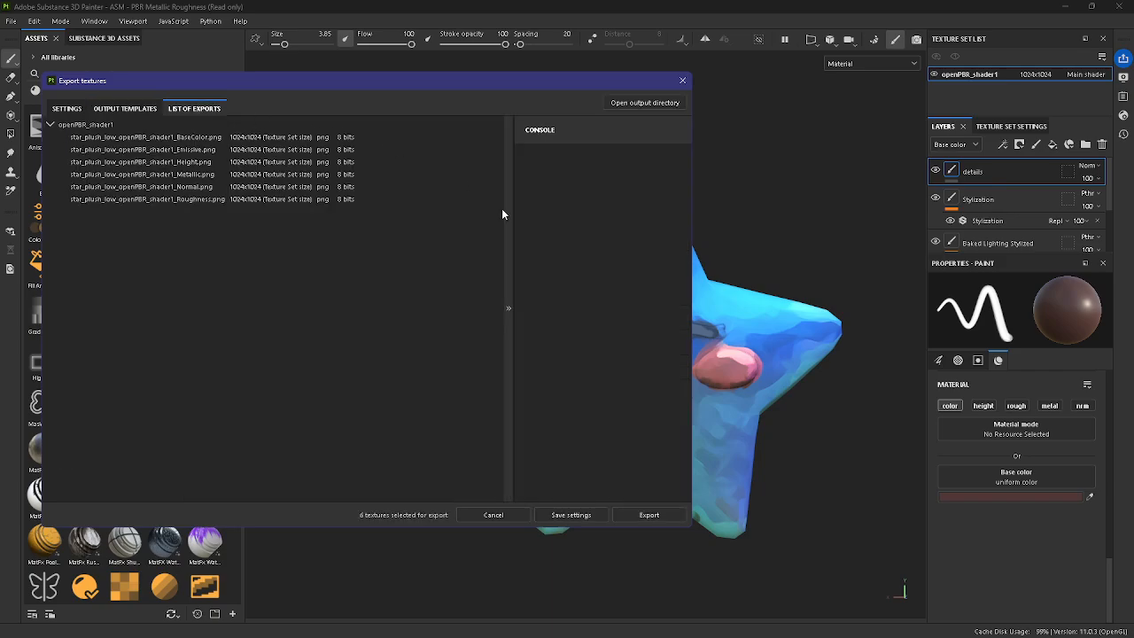
pyautogui.click(682, 80)
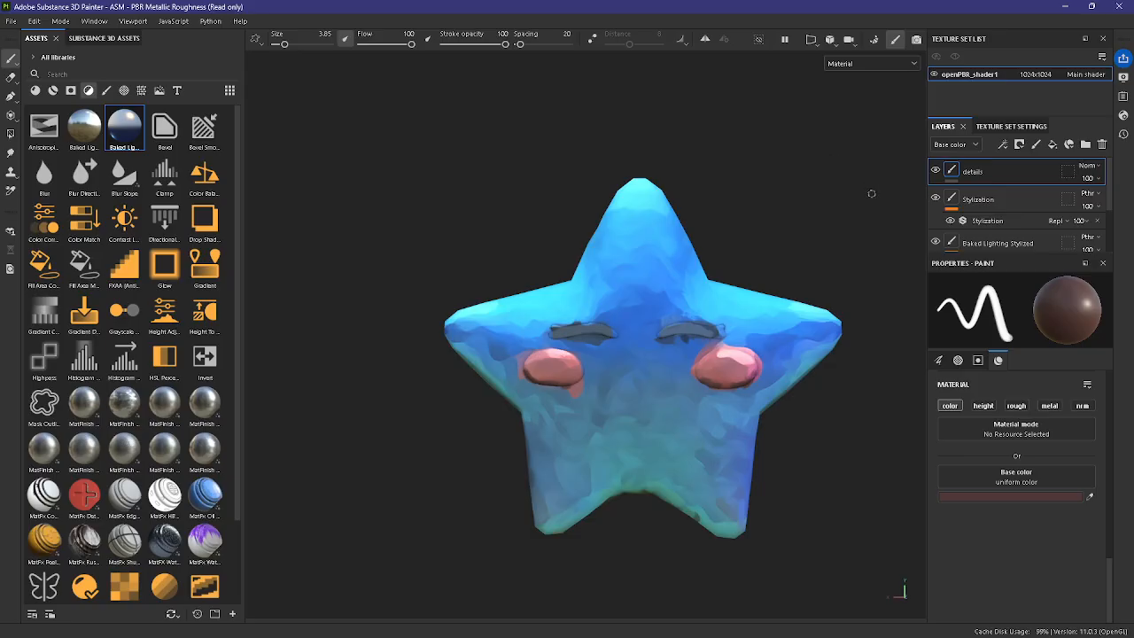